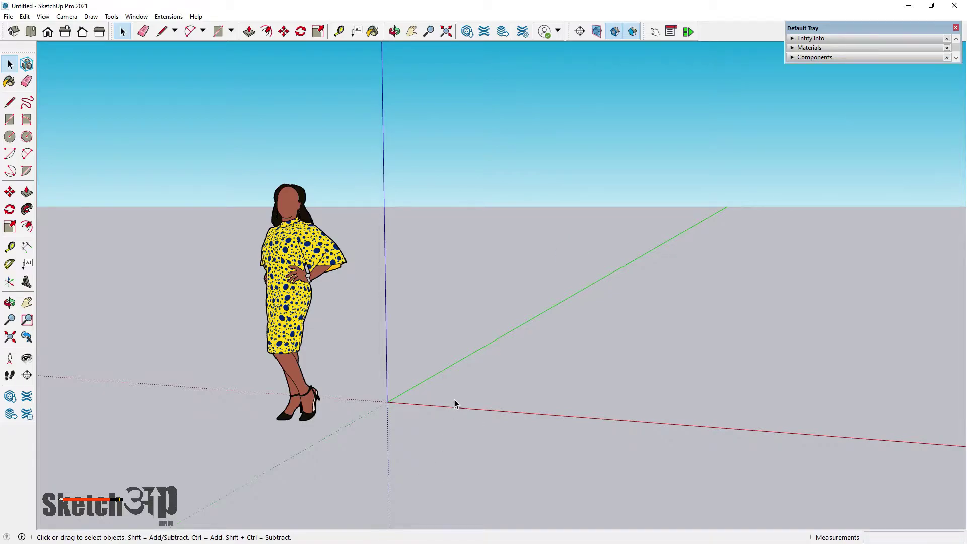
Step: Check the PDF floor plan for reference
key("alt+Tab")
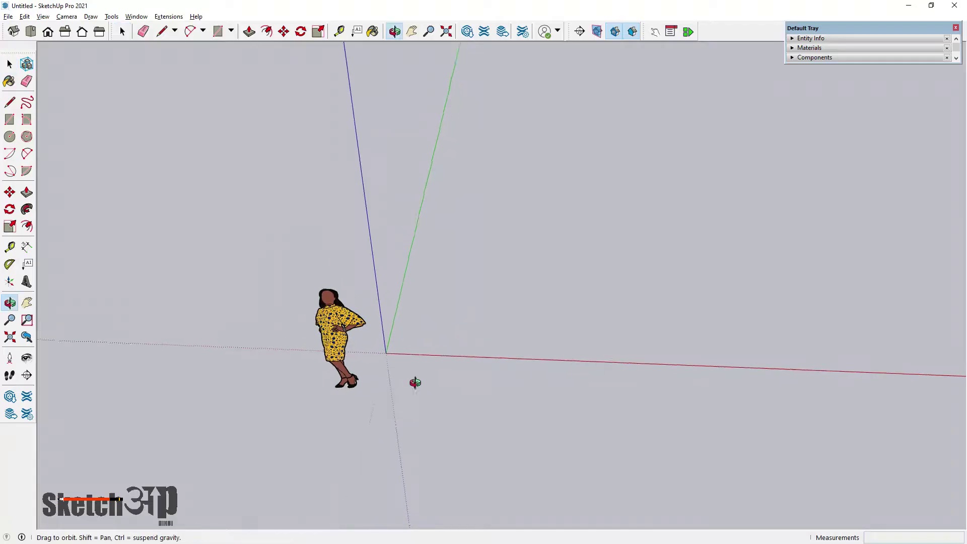
scroll(497, 296, "up", 3)
scroll(482, 417, "down", 1)
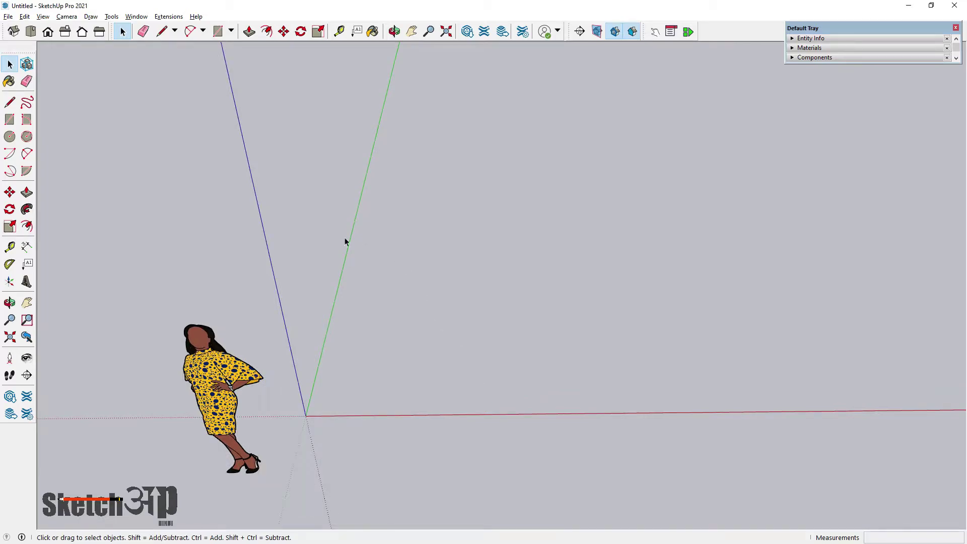
Step: Draw the floor rectangle on the ground plane from the origin to a far opposite corner
left_click(10, 120)
scroll(474, 312, "down", 1)
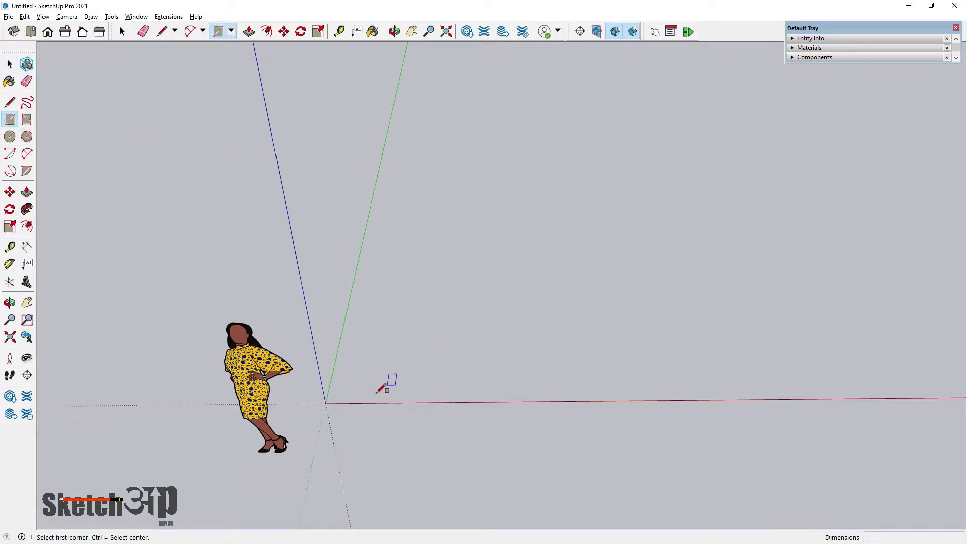
left_click(327, 405)
scroll(327, 405, "down", 1)
middle_click_drag(462, 290, 609, 227)
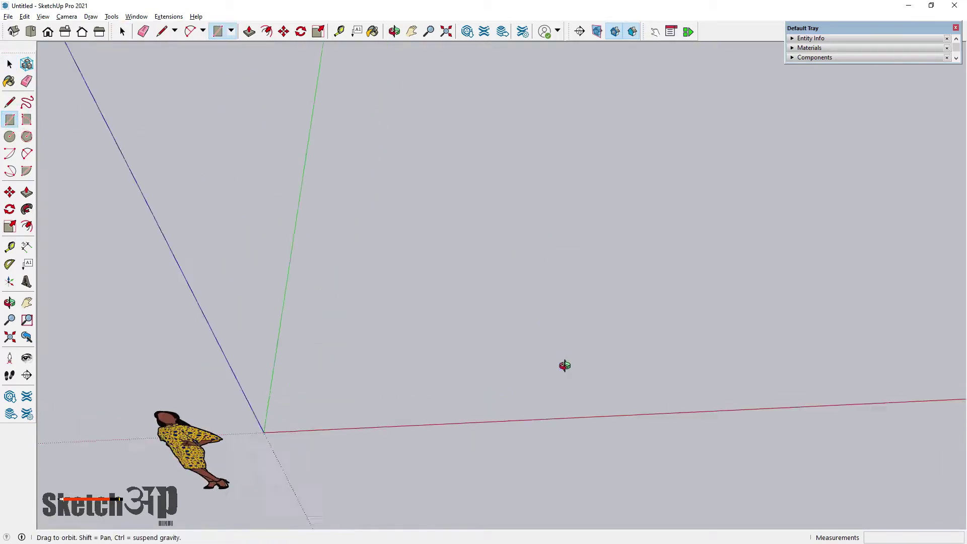
scroll(576, 280, "down", 1)
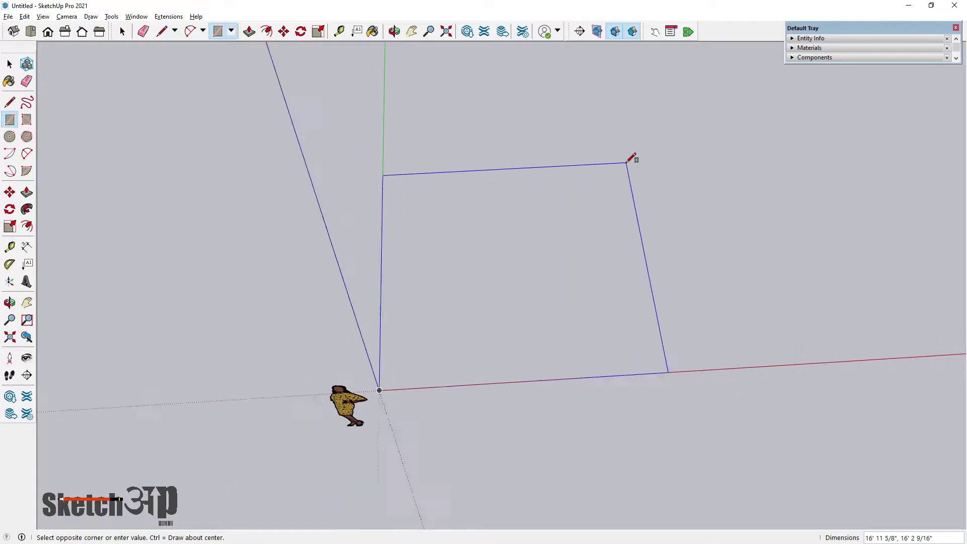
scroll(607, 225, "up", 2)
scroll(464, 380, "down", 1)
scroll(572, 238, "up", 1)
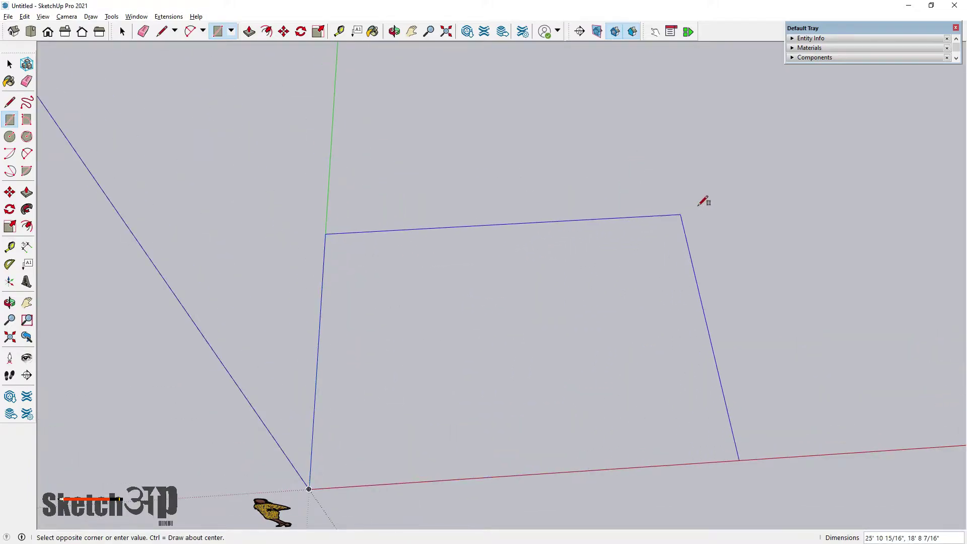
left_click(858, 109)
left_click(9, 64)
Step: Draw the room's 13'9" left edge on the floor face
mouse_move(281, 302)
middle_mouse_down()
mouse_move(436, 379)
mouse_move(712, 227)
middle_mouse_up()
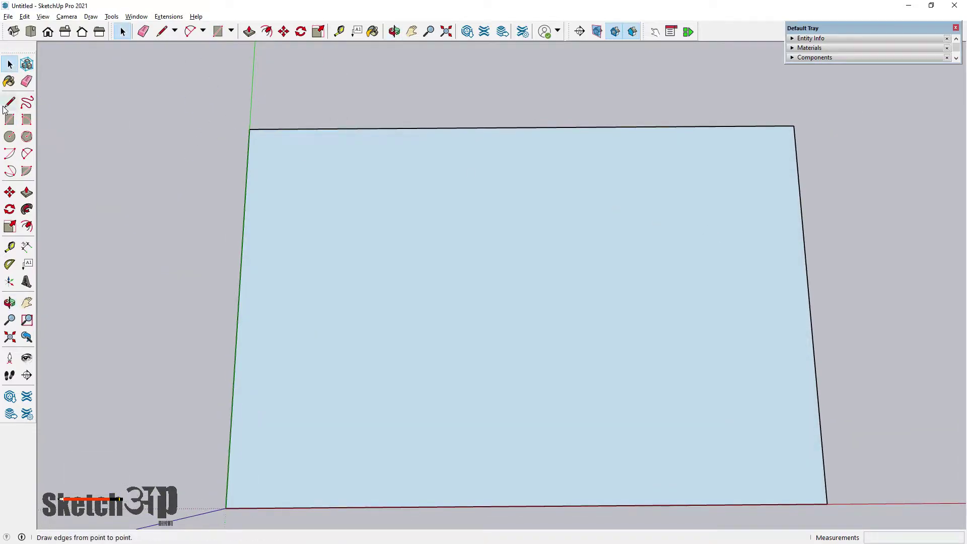
left_click(10, 102)
scroll(540, 215, "up", 1)
left_click(688, 203)
type("13'9")
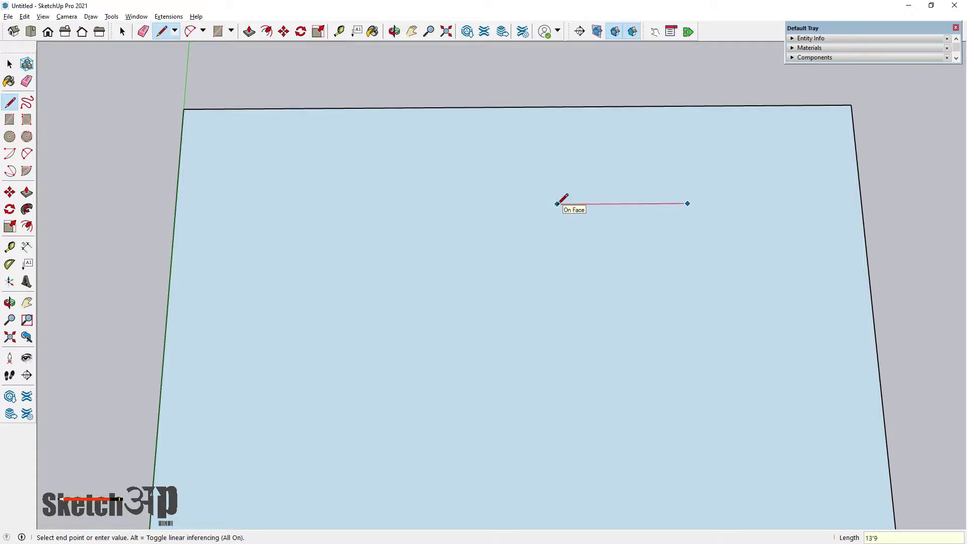
key("Return")
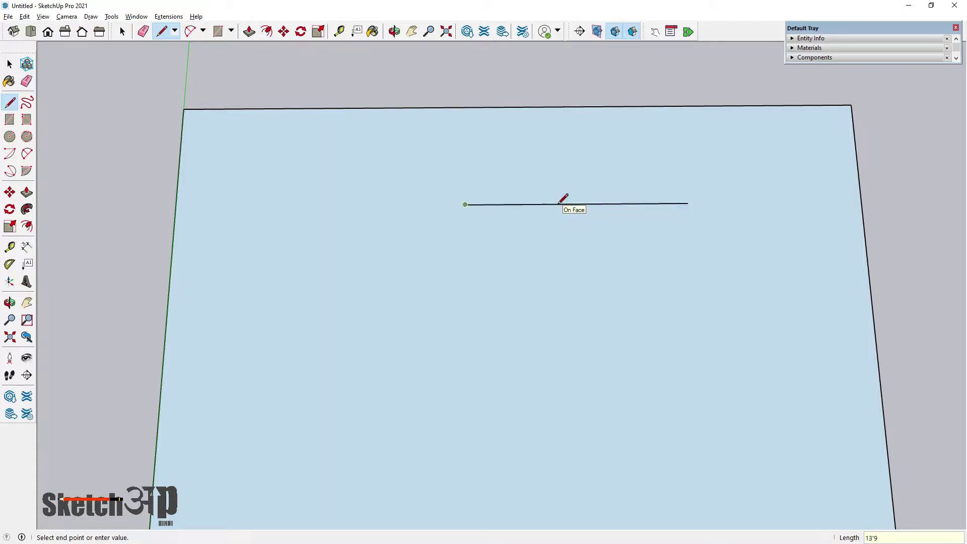
left_click(464, 472)
key("Escape")
Step: Draw the 14' right edge down from the top-right endpoint
left_click(687, 204)
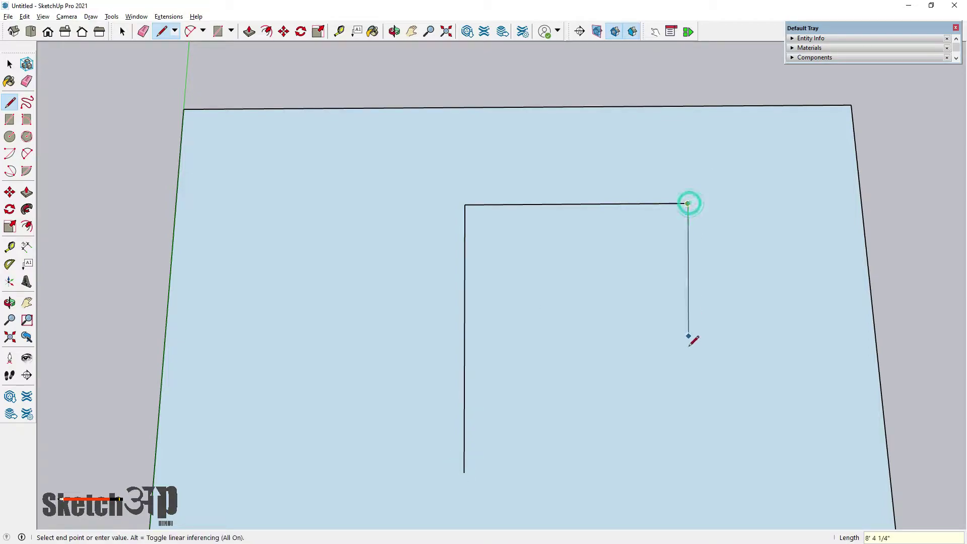
type("14")
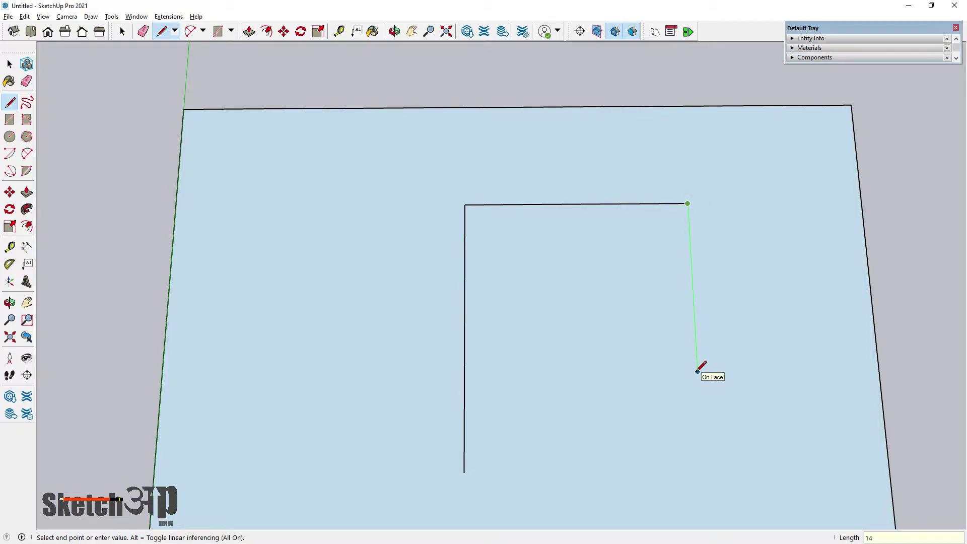
key("Return")
scroll(699, 383, "down", 2)
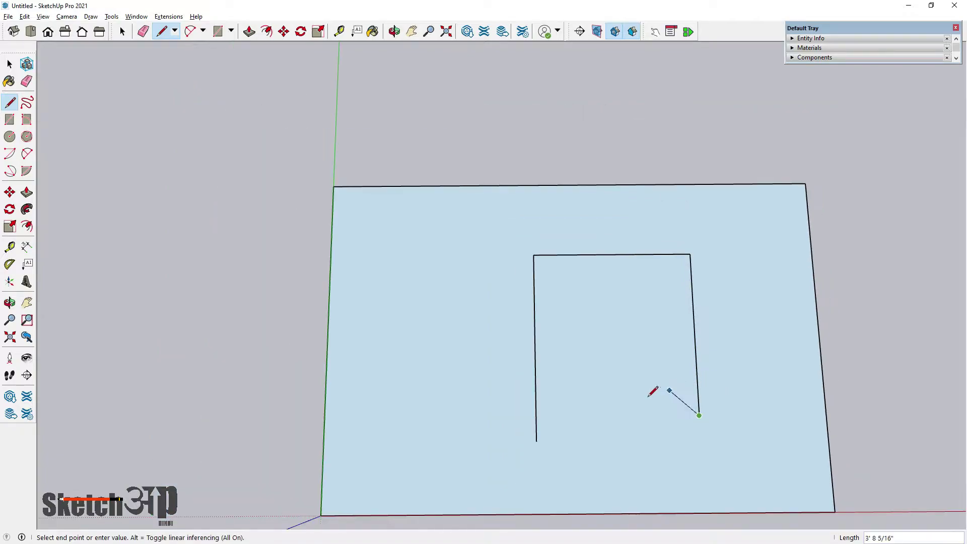
left_click(415, 410)
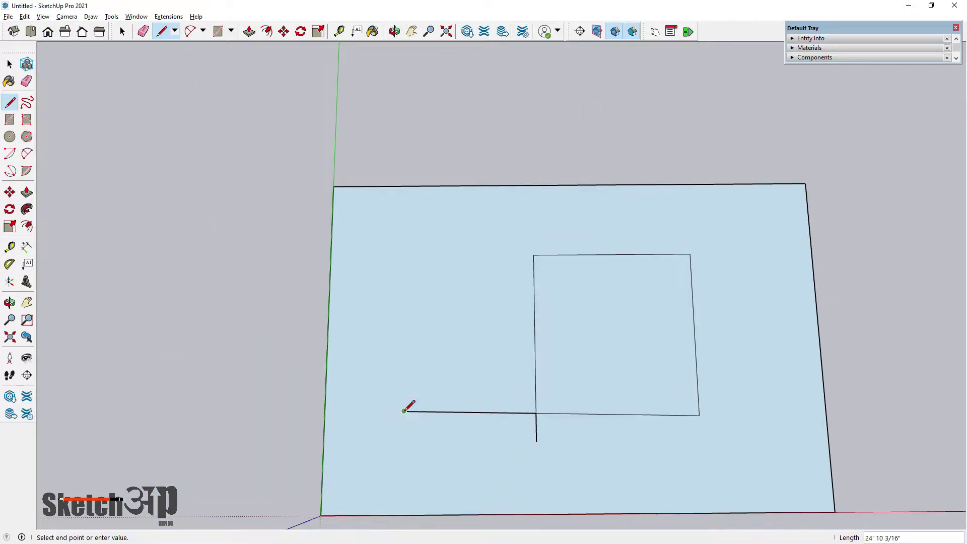
scroll(550, 408, "up", 1)
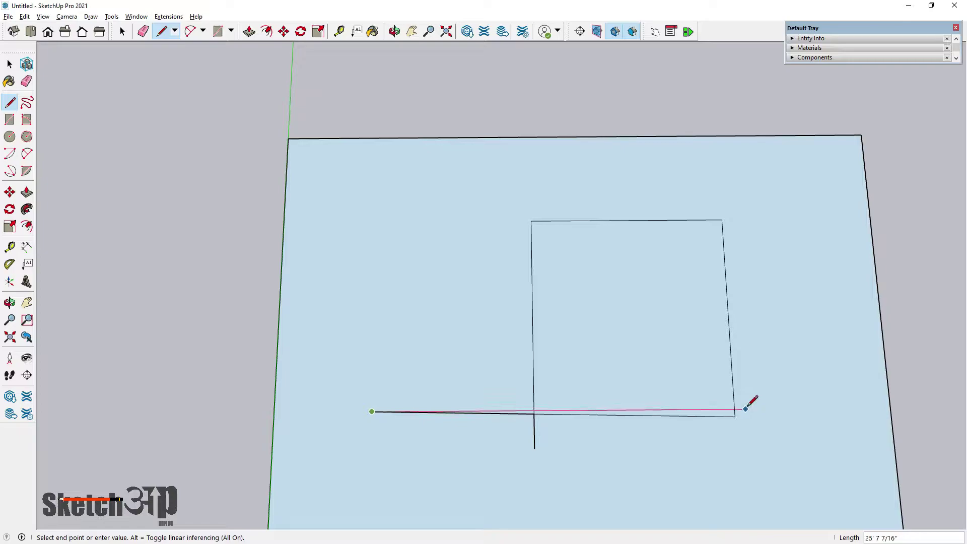
Step: Undo the misplaced bottom edge and redraw it from the right corner to the left
key("ctrl+z")
left_click(735, 416)
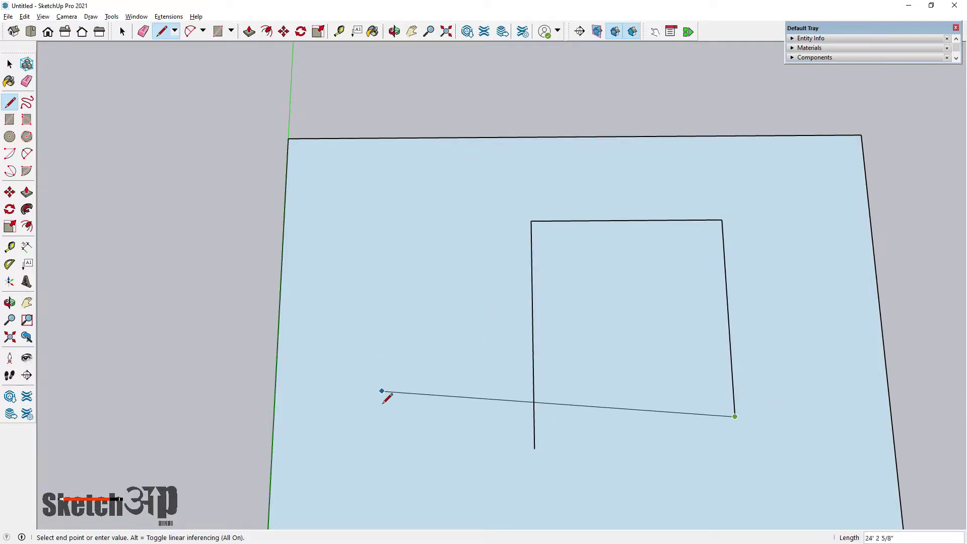
double_click(374, 418)
scroll(544, 357, "up", 1)
scroll(544, 335, "down", 2)
scroll(543, 340, "up", 2)
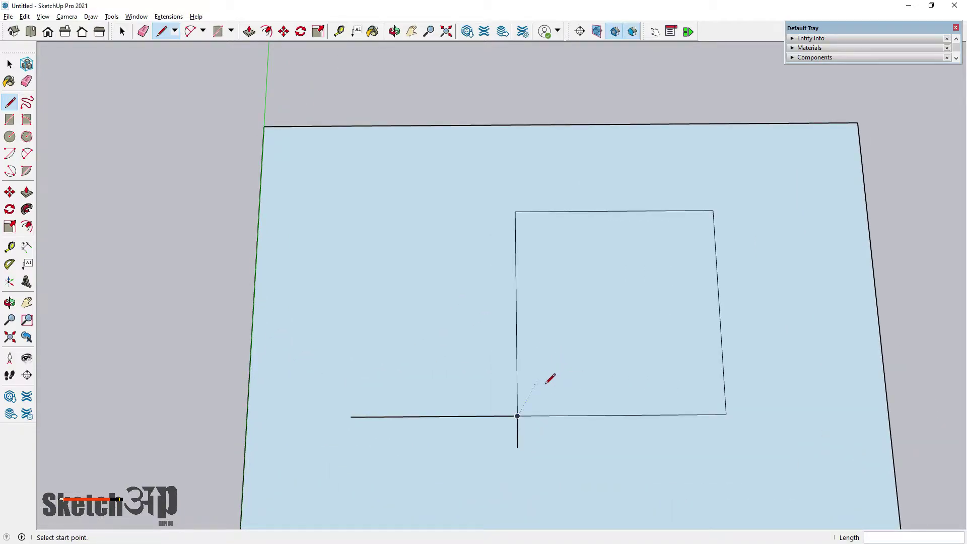
mouse_move(549, 379)
middle_mouse_down()
mouse_move(513, 296)
mouse_move(530, 324)
middle_mouse_up()
scroll(540, 248, "up", 1)
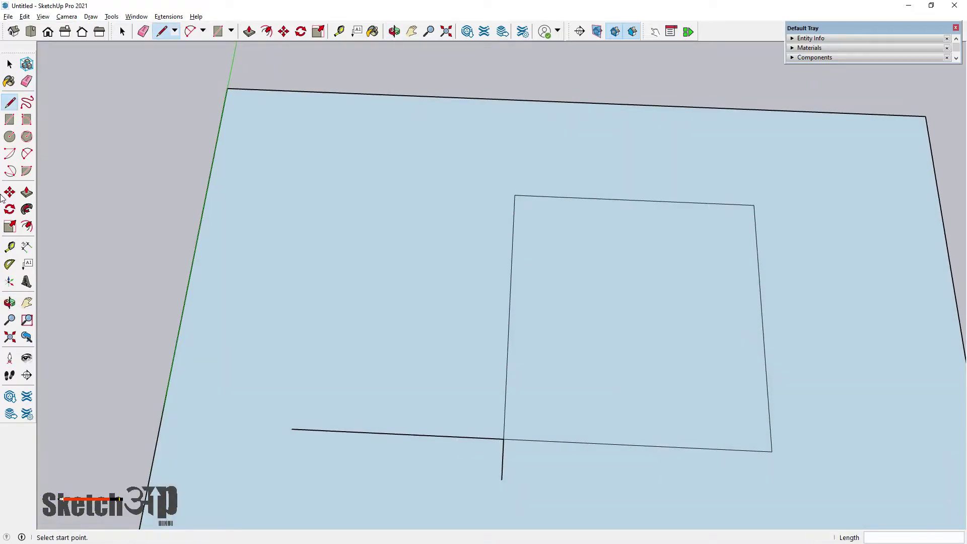
Step: Copy the top, right and bottom room edges 9" outward
left_click(11, 192)
middle_click_drag(504, 282, 521, 291)
scroll(589, 192, "up", 2)
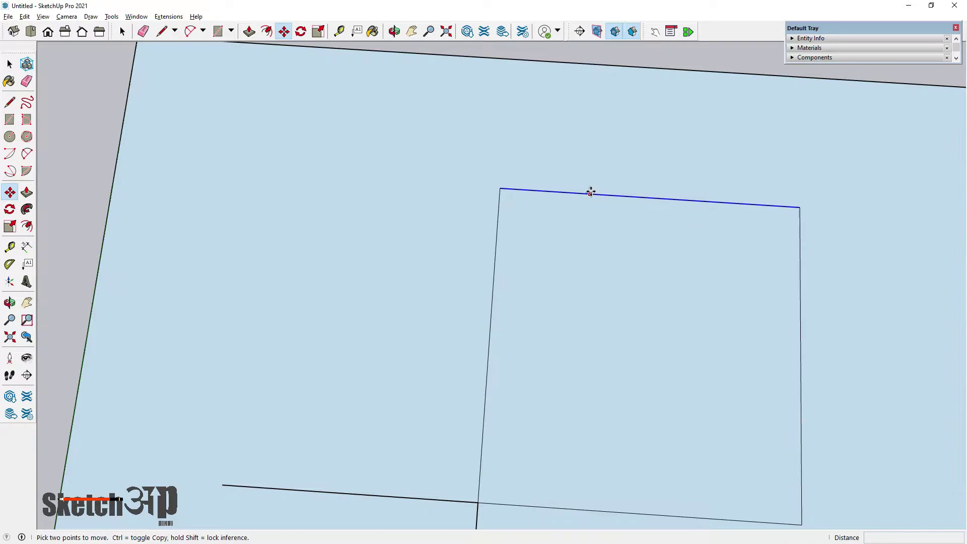
key("ctrl")
left_click(591, 193)
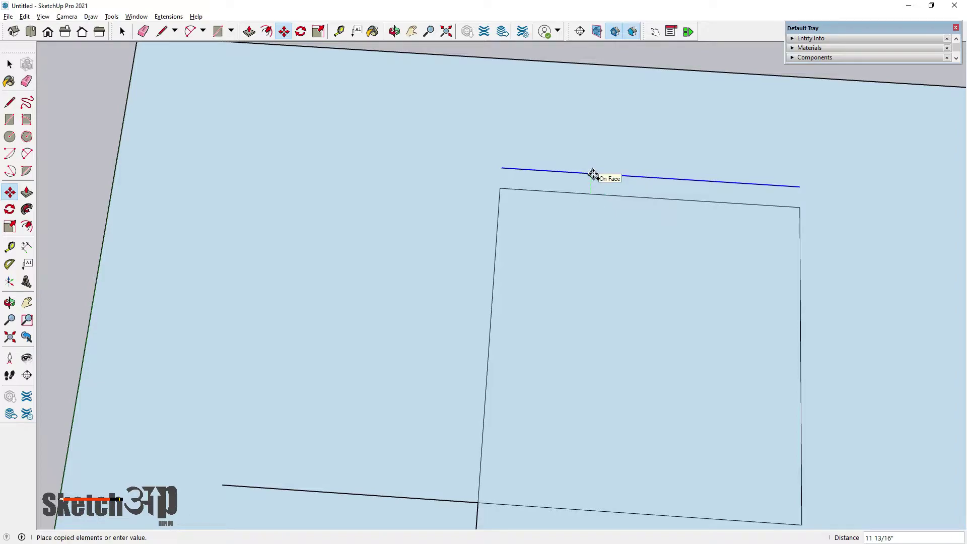
left_click(593, 174)
scroll(741, 227, "down", 2)
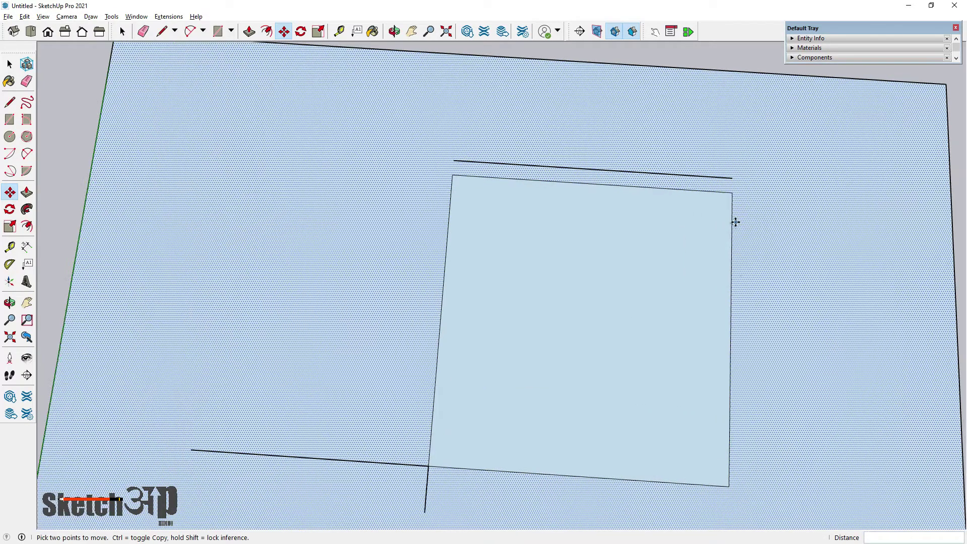
left_click(733, 222)
left_click(746, 223)
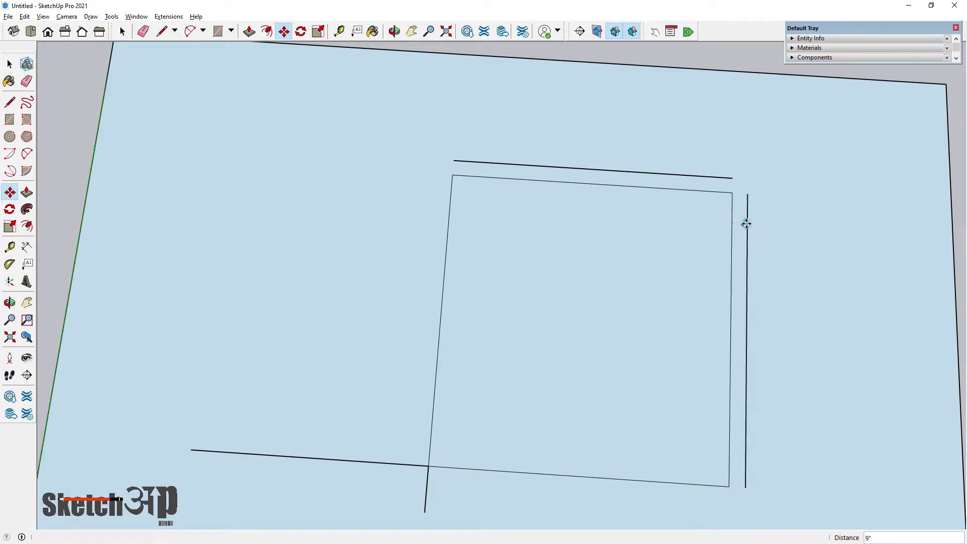
scroll(617, 394, "down", 3)
scroll(615, 391, "up", 3)
key("ctrl")
left_click(615, 389)
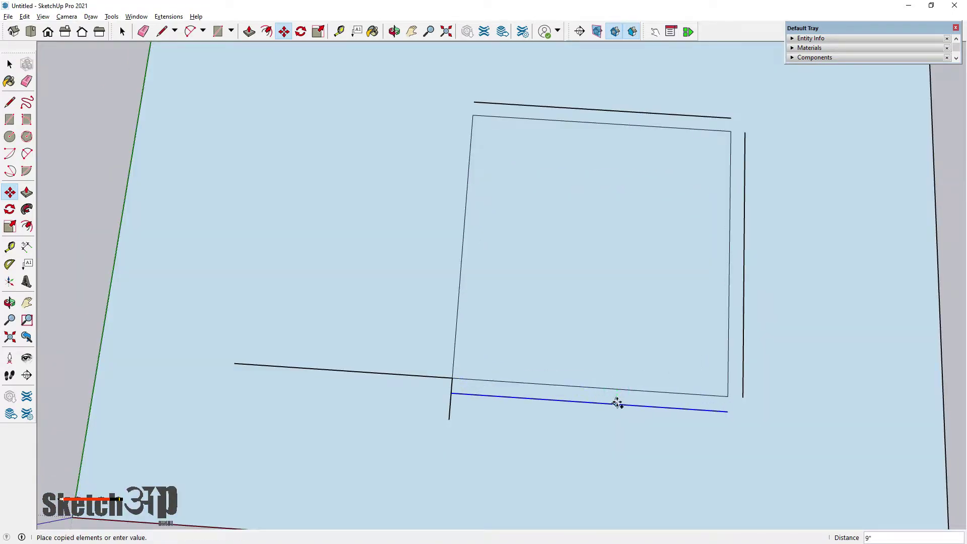
left_click(618, 403)
Step: Close the bottom-right wall corner with a small rectangle
left_click(10, 120)
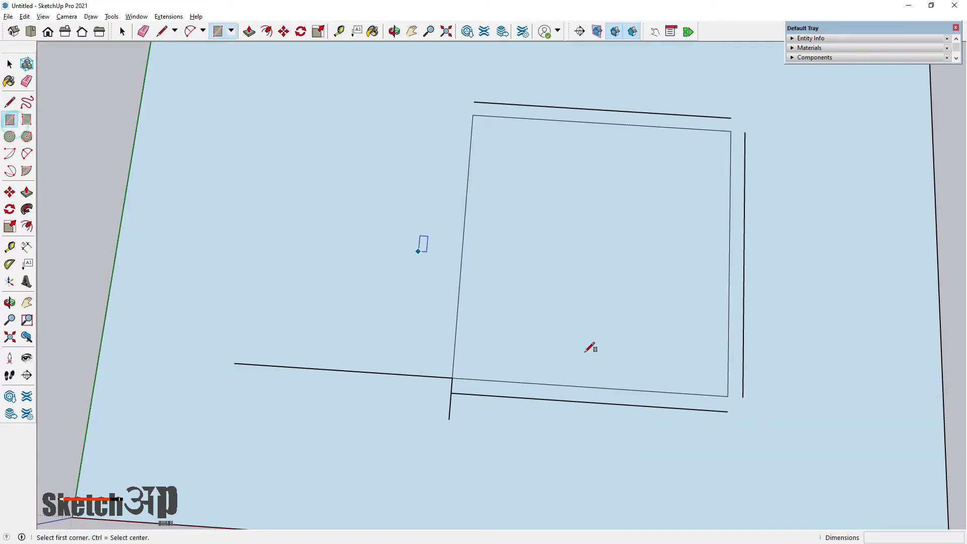
scroll(738, 394, "up", 2)
scroll(741, 372, "up", 1)
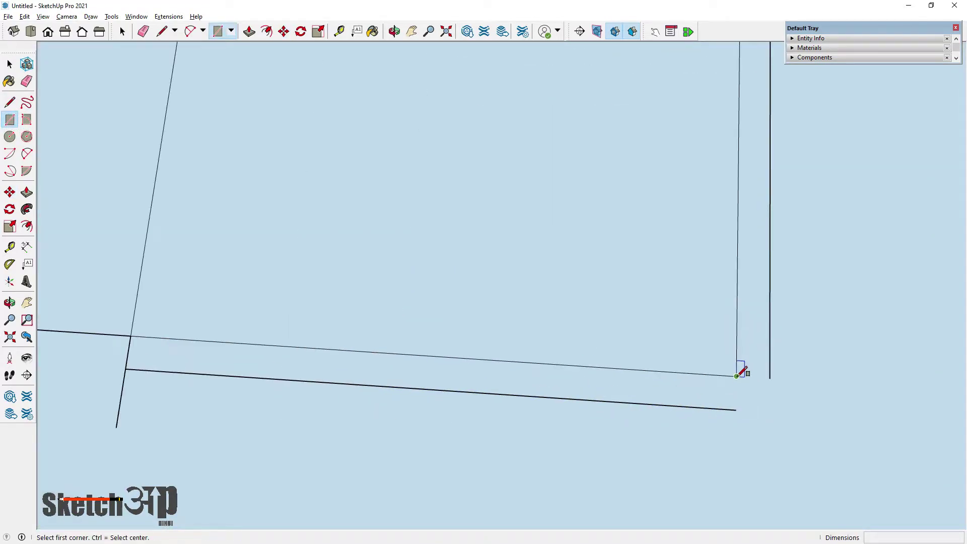
left_click(769, 376)
left_click(737, 410)
scroll(565, 426, "down", 2)
scroll(565, 426, "down", 3)
scroll(667, 136, "up", 2)
scroll(629, 194, "up", 1)
Step: Close the top-right wall corner with a thin rectangle
left_click(621, 190)
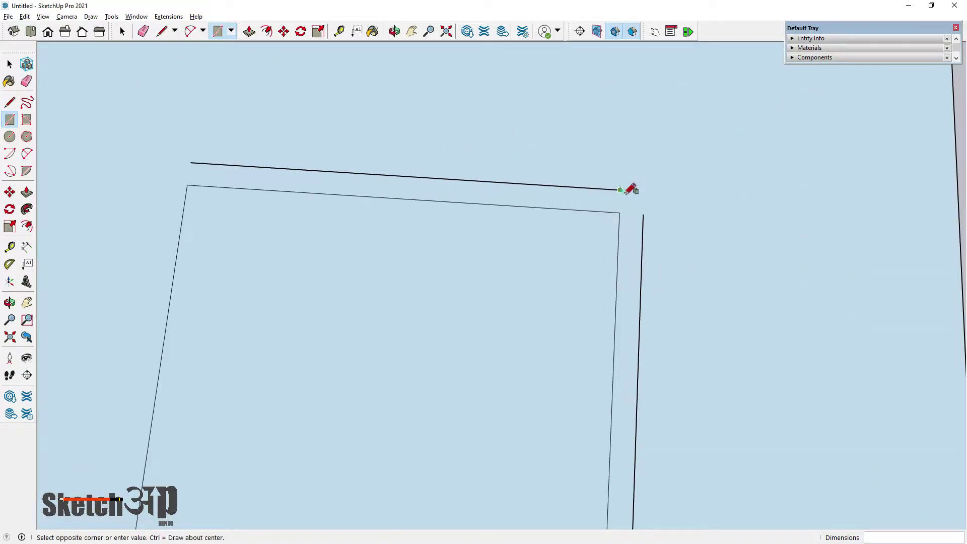
left_click(650, 209)
scroll(655, 221, "down", 2)
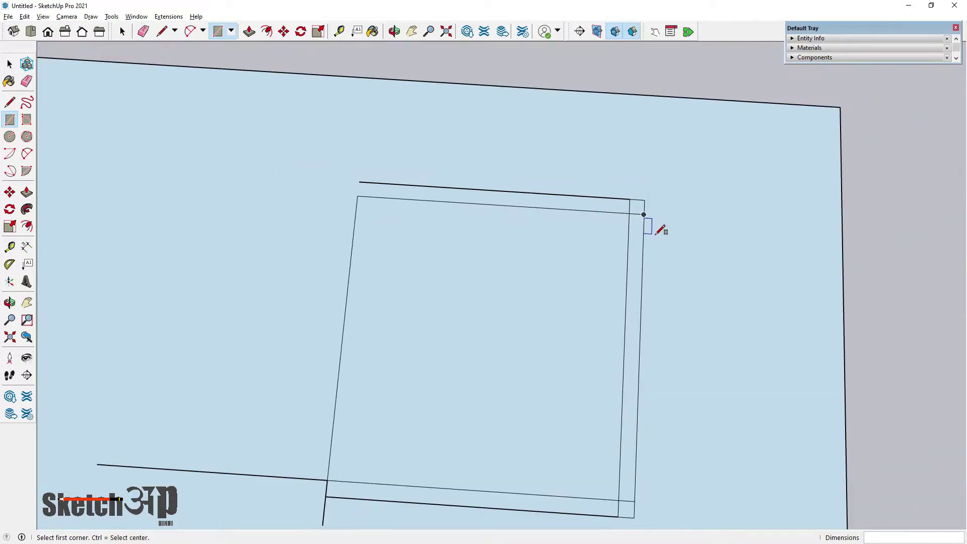
scroll(654, 224, "down", 2)
scroll(428, 217, "up", 3)
scroll(446, 194, "down", 1)
Step: Begin a new line at the top wall corner
key("l")
scroll(481, 177, "up", 2)
scroll(491, 177, "up", 1)
left_click(488, 181)
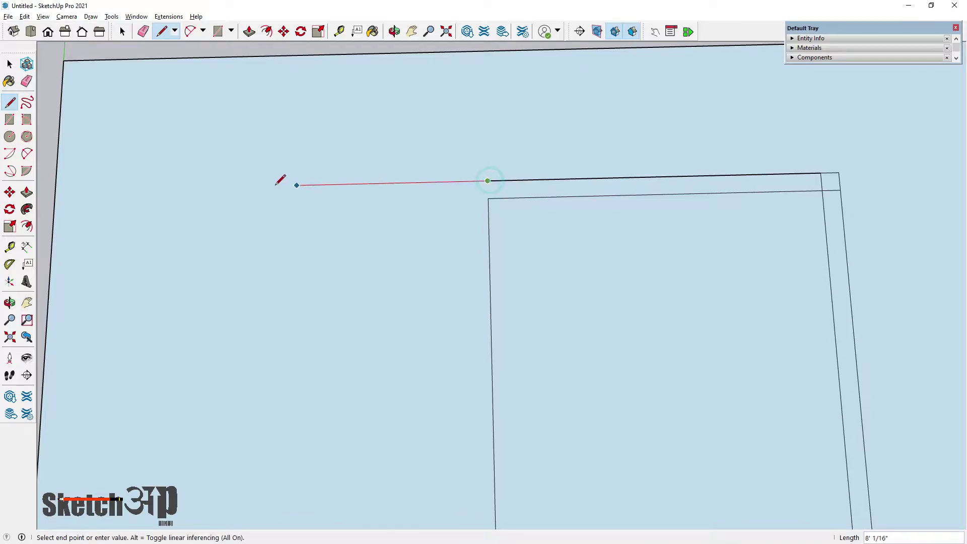
Step: Extend the top wall line left and copy the room's left edge 4.5" outward
left_click(205, 187)
key("Escape")
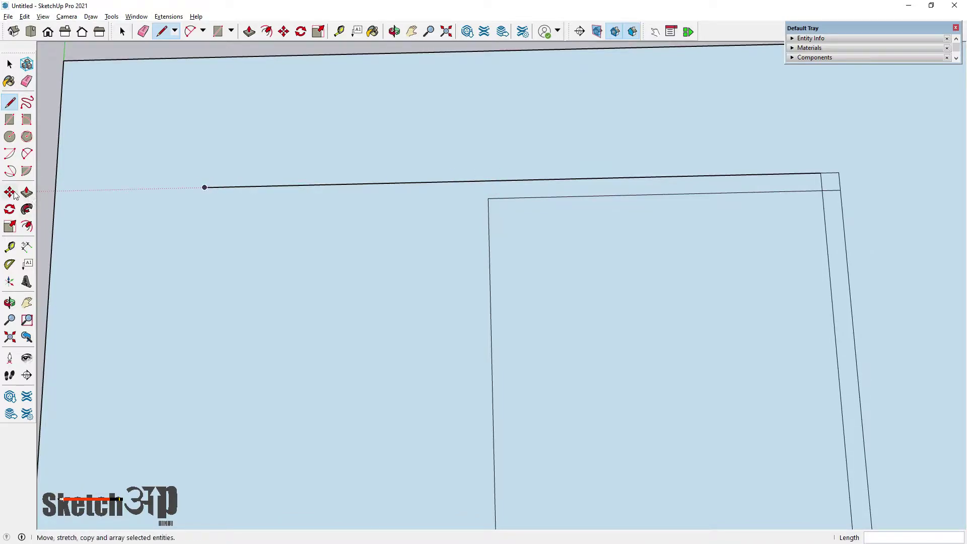
left_click(10, 193)
key("ctrl")
left_click(490, 259)
type("4.5")
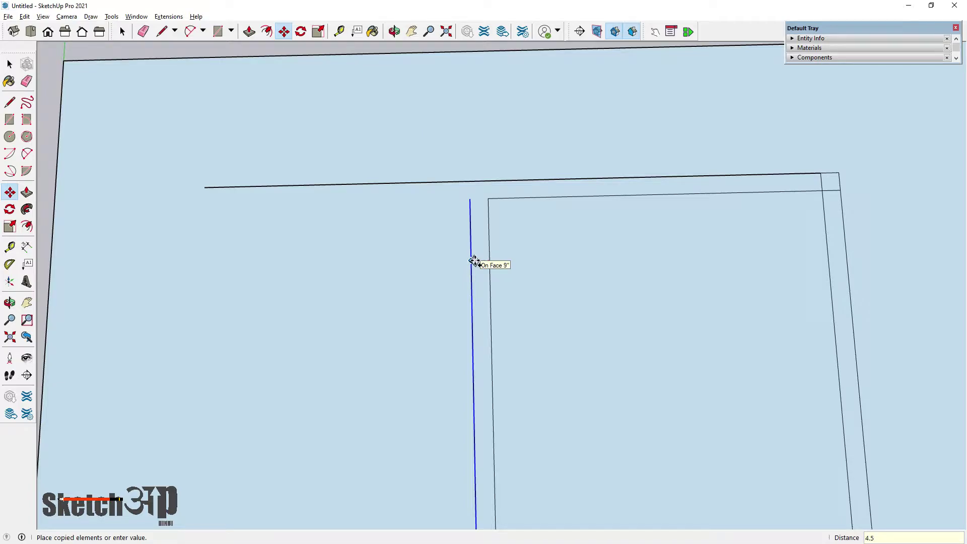
key("Return")
scroll(583, 233, "down", 3)
scroll(549, 296, "up", 1)
scroll(496, 176, "up", 2)
Step: Outline the 6'-wide side room with edges left along the top line and down past the bottom
left_click(277, 195)
left_click(9, 103)
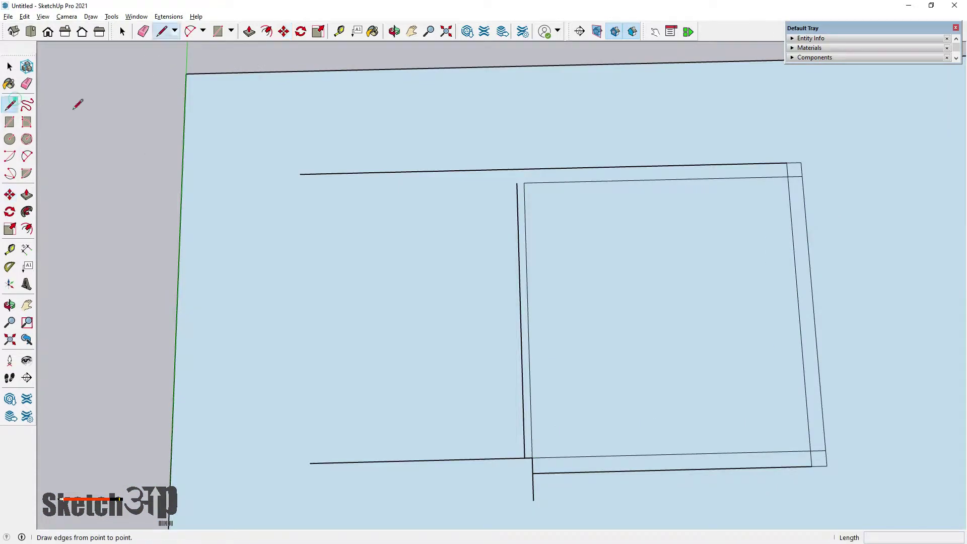
left_click(517, 183)
left_click(401, 186)
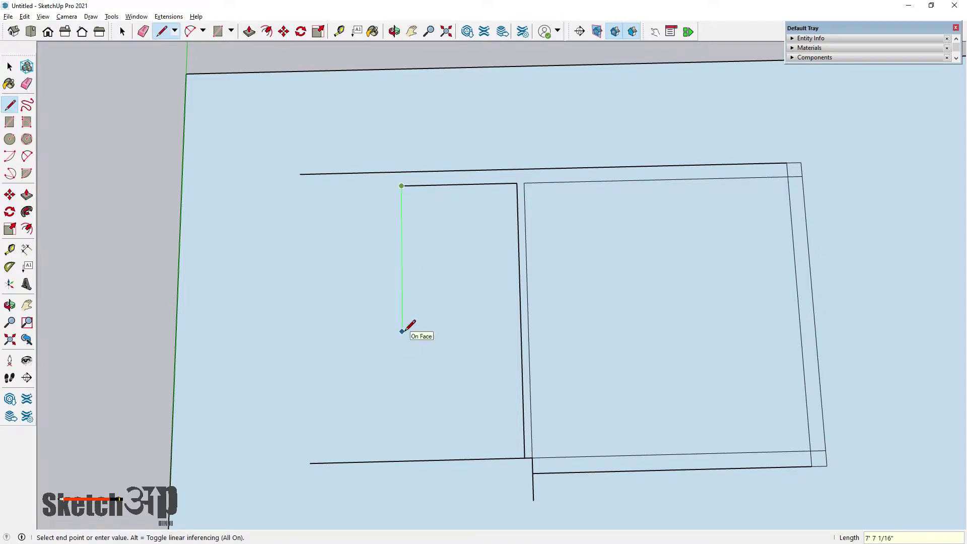
left_click(403, 483)
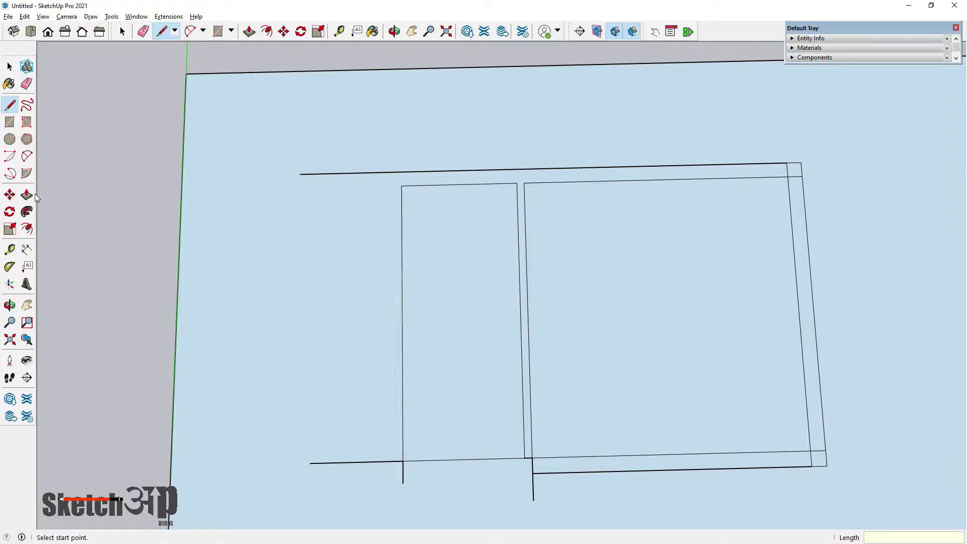
Step: Erase the stray edges in the floor's lower-left
key("e")
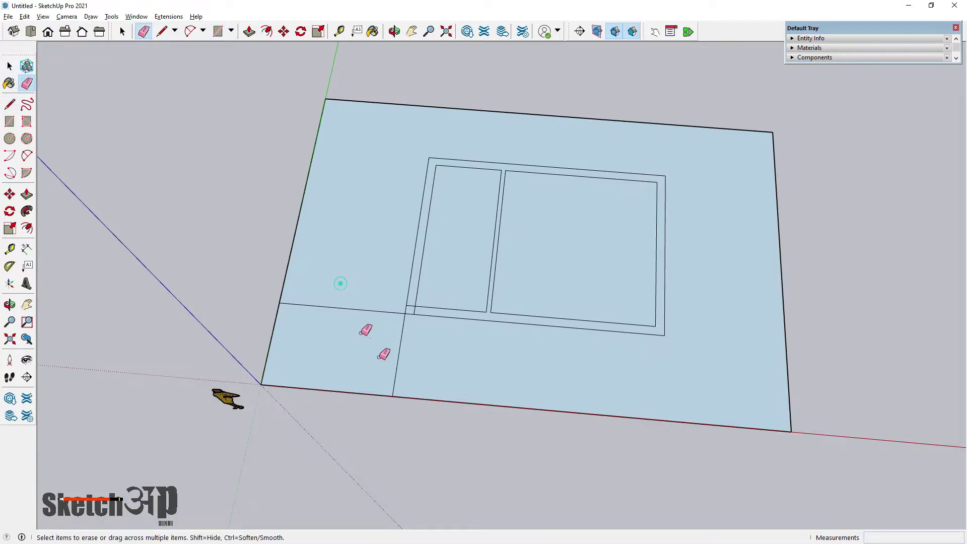
left_click_drag(366, 330, 404, 300)
scroll(404, 300, "up", 2)
scroll(408, 337, "up", 2)
scroll(428, 309, "up", 2)
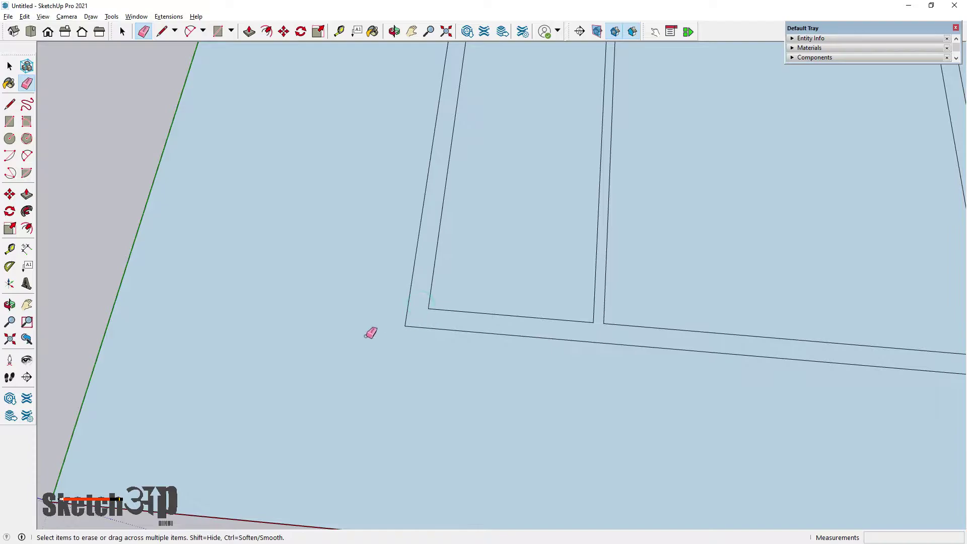
scroll(371, 332, "down", 4)
Step: Copy the side room's top edge down 8', then again 4.5" to form a partition strip
key("m")
scroll(449, 120, "up", 2)
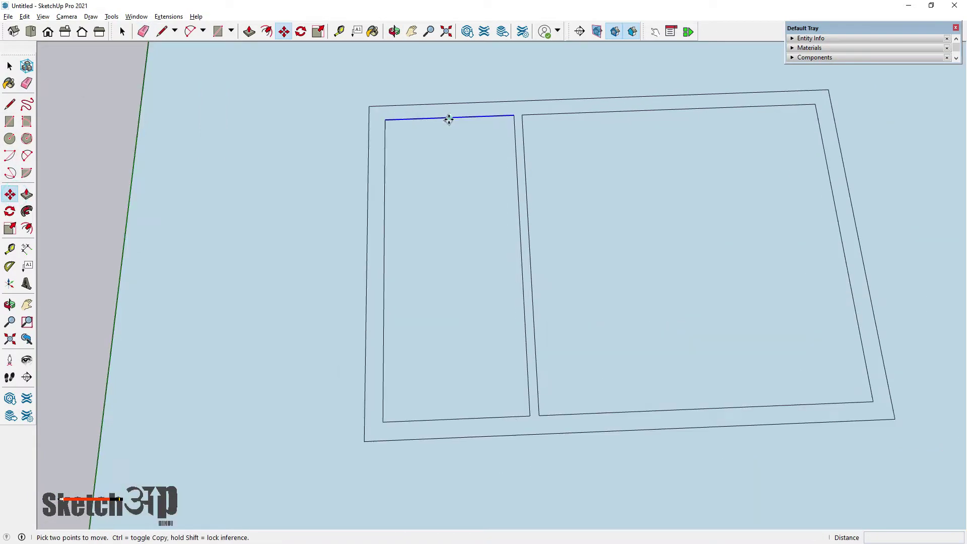
left_click(449, 119)
key("ctrl")
type("8'")
key("Return")
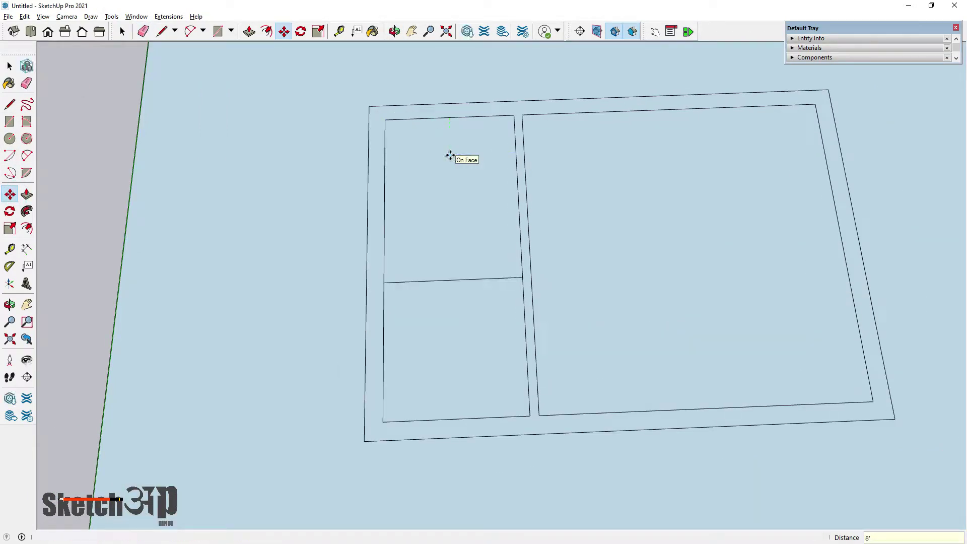
scroll(451, 274, "up", 2)
left_click(453, 281)
key("ctrl")
type("4")
key("Return")
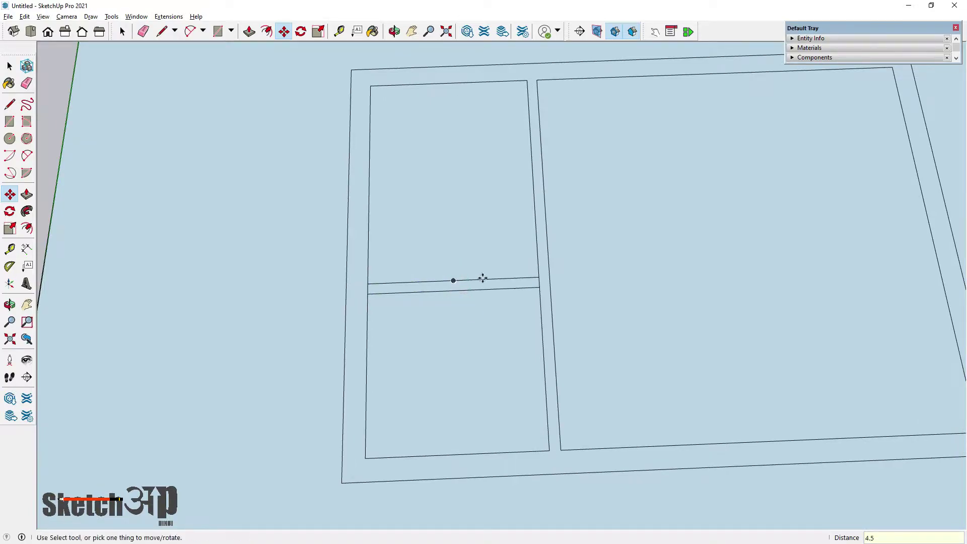
scroll(542, 277, "up", 2)
scroll(535, 282, "up", 1)
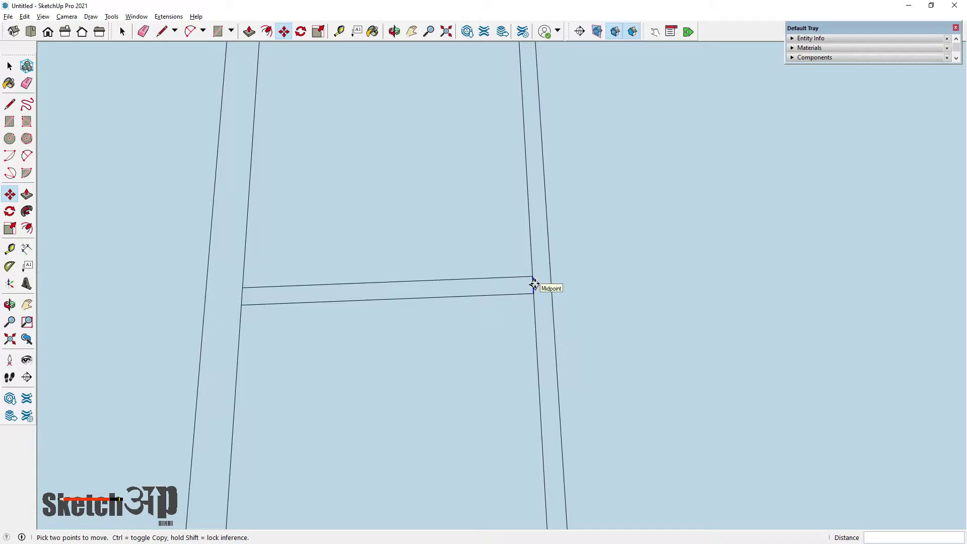
Step: Split the strip and erase its right part, leaving a 30" opening
left_click(534, 284)
key("ctrl")
type("30")
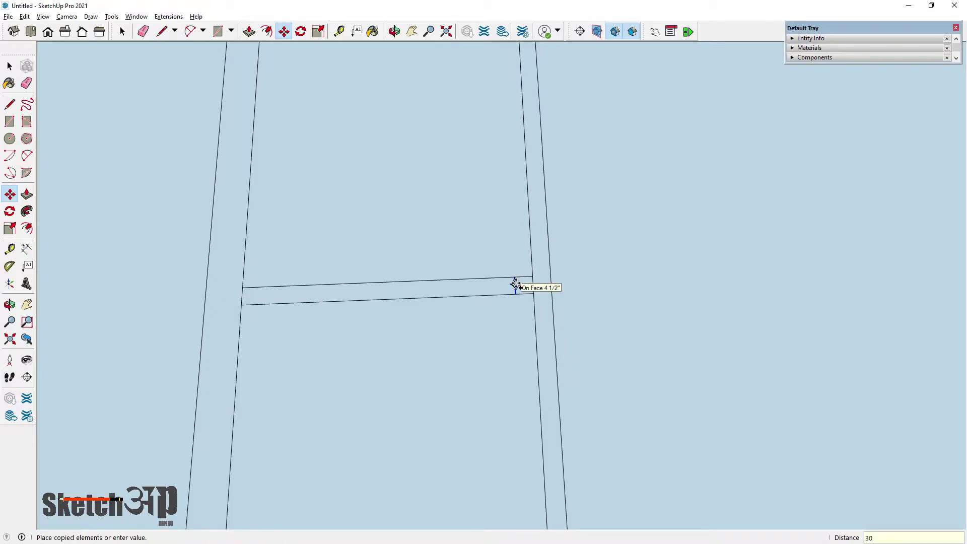
key("Return")
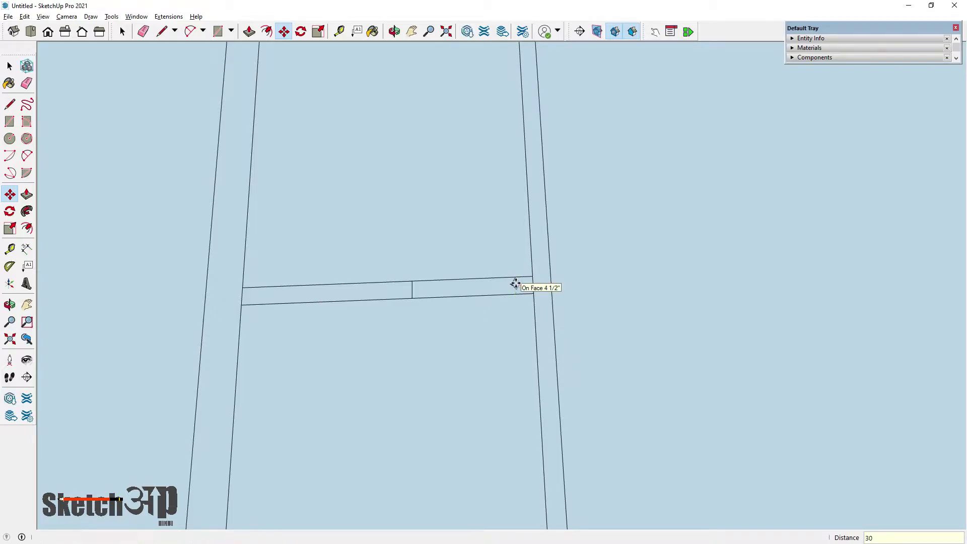
left_click(26, 83)
left_click_drag(481, 238, 454, 294)
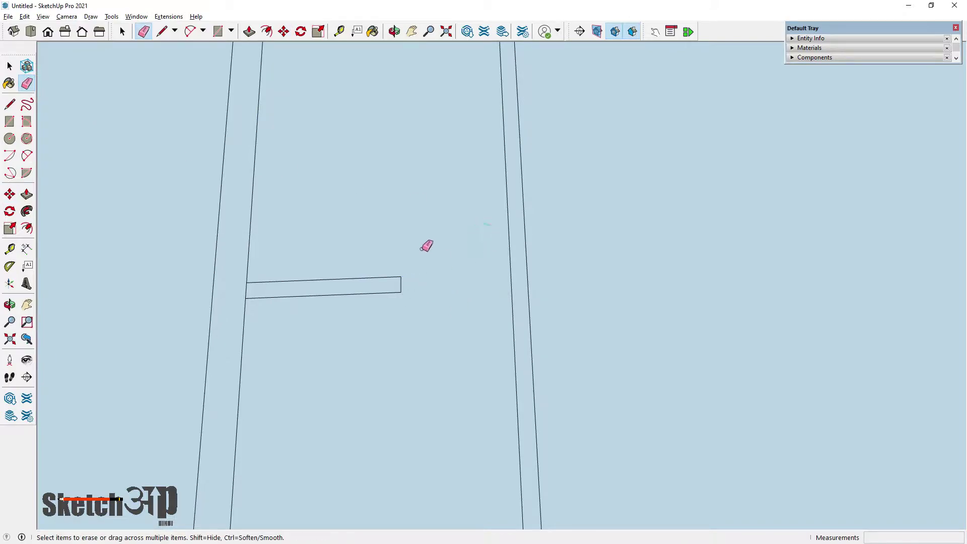
scroll(425, 244, "down", 3)
left_click(11, 104)
scroll(375, 267, "up", 2)
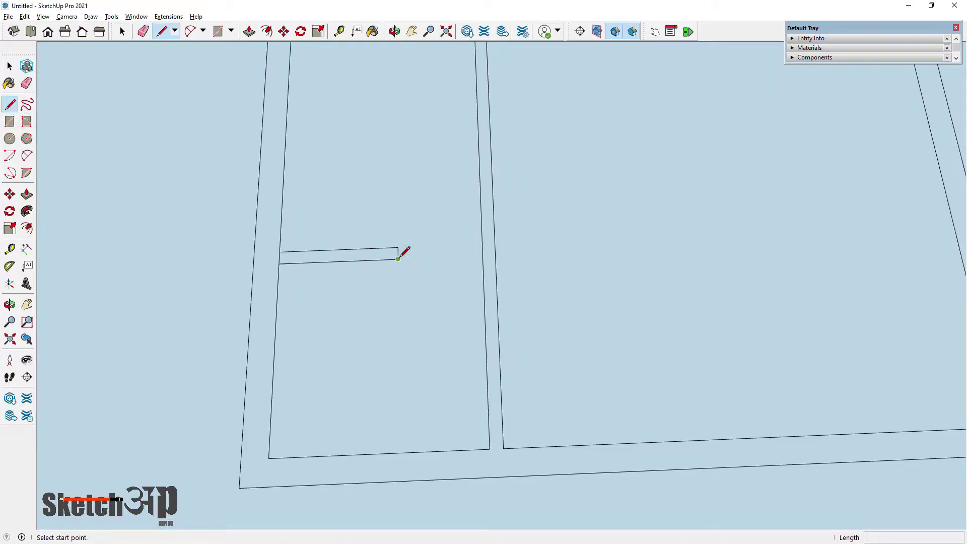
Step: Draw an edge closing the strip across to the room's side, then erase a stray edge
left_click(399, 258)
left_click(494, 257)
left_click(27, 83)
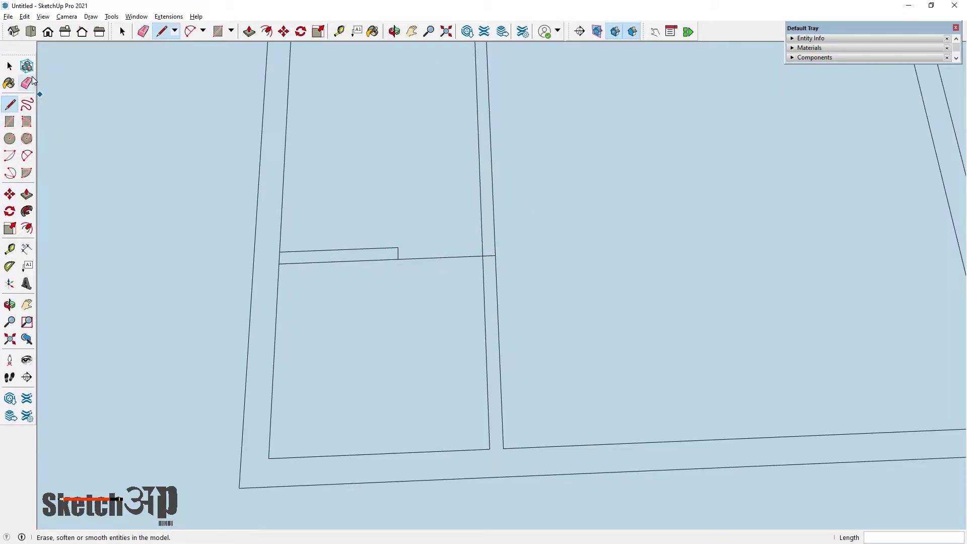
left_click(451, 251)
Step: Copy the strip's end edge 3' and erase the wall edge to open the doorway
left_click(10, 194)
scroll(493, 257, "up", 2)
key("ctrl")
left_click(494, 258)
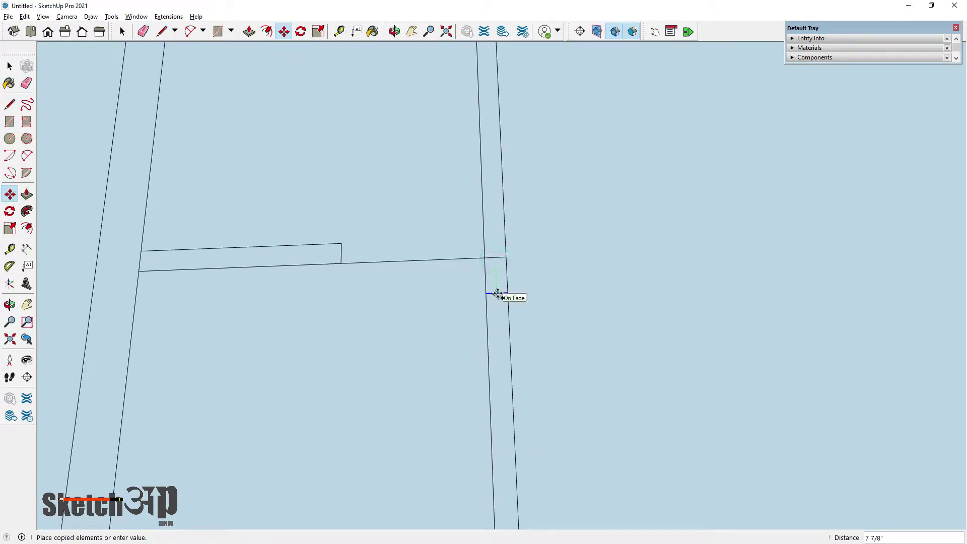
key("Return")
scroll(486, 242, "down", 2)
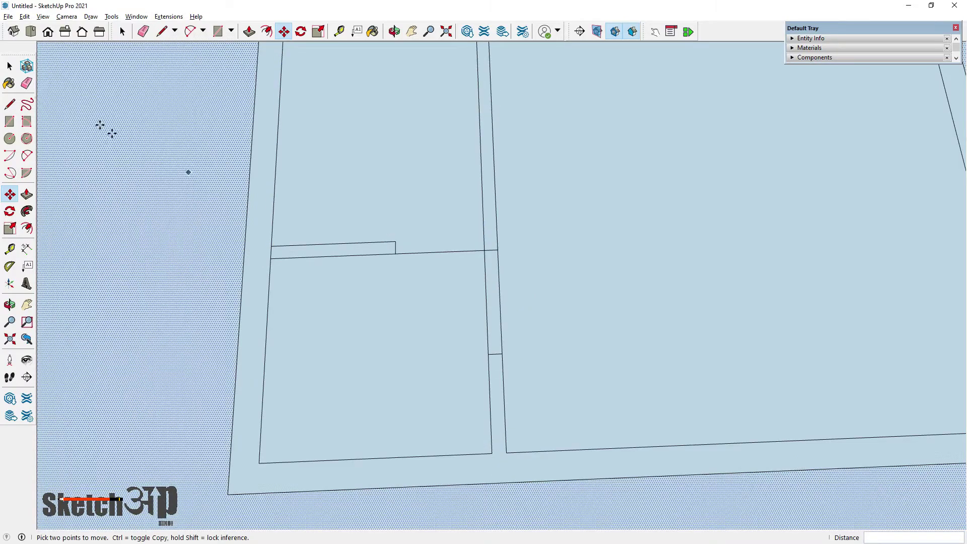
left_click(27, 83)
left_click(491, 312)
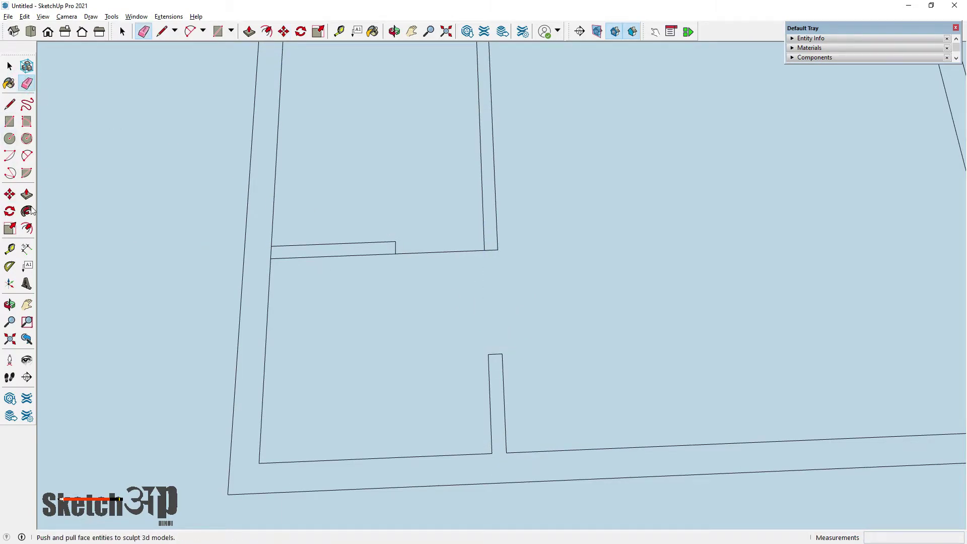
Step: Copy the bottom inner edge 2'2" upward as a guide line
left_click(10, 193)
left_click(346, 456)
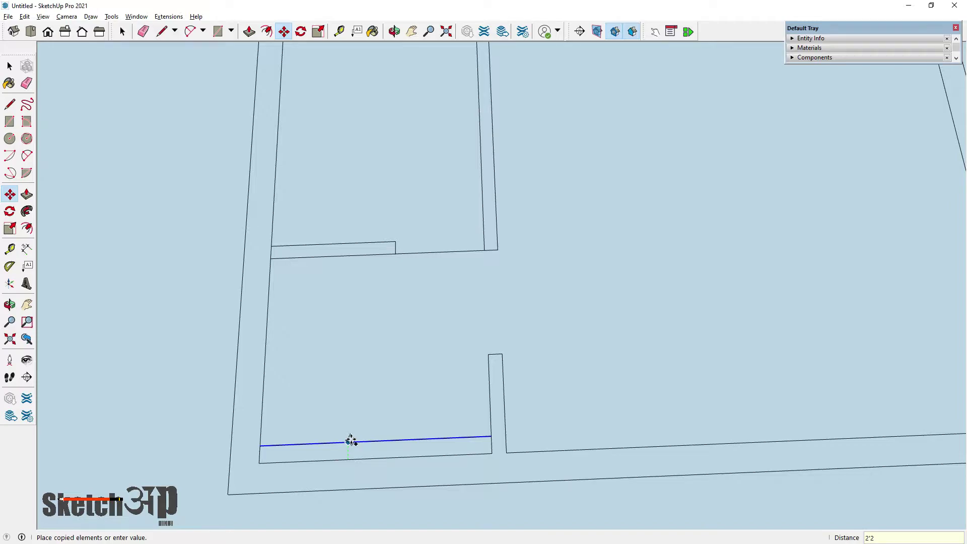
left_click(351, 378)
scroll(387, 408, "down", 5)
middle_click_drag(386, 408, 379, 422)
scroll(420, 348, "up", 2)
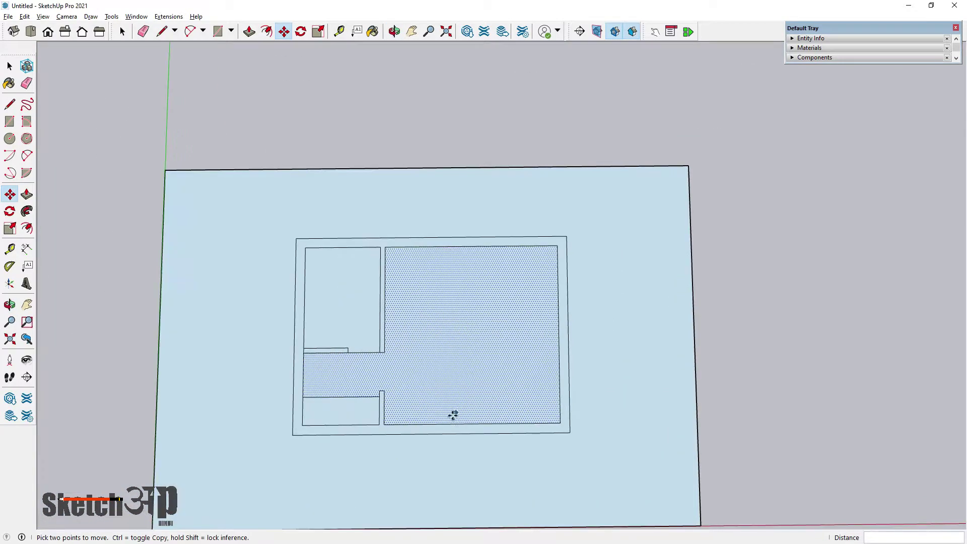
scroll(220, 313, "up", 3)
Step: Draw a vertical edge from the inner wall corner down to the outer wall
left_click(10, 104)
scroll(376, 426, "up", 2)
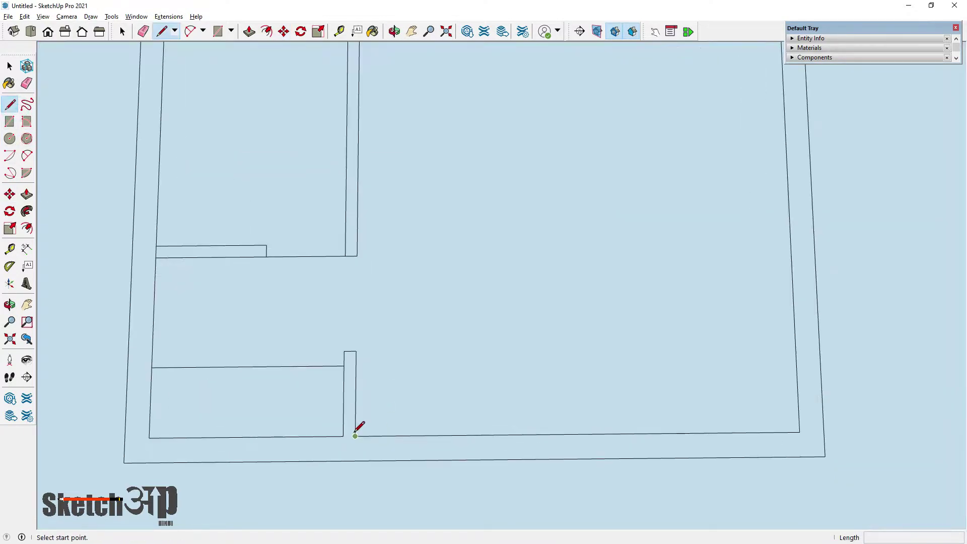
left_click(355, 435)
left_click(356, 462)
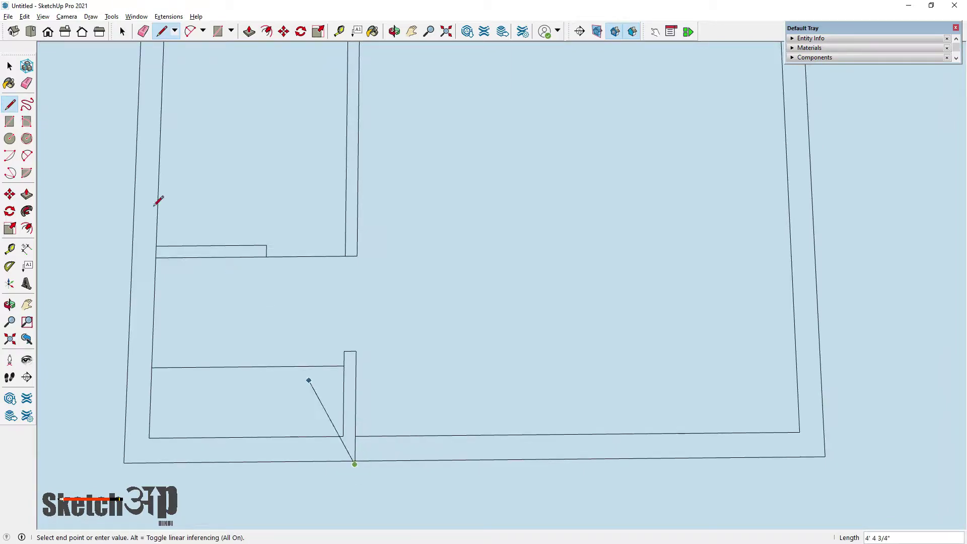
left_click(26, 84)
scroll(352, 468, "up", 3)
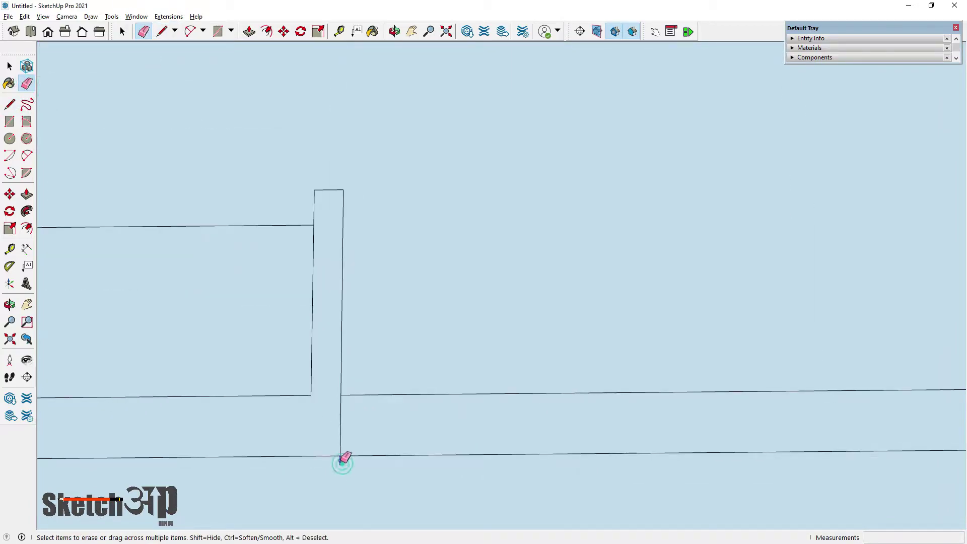
Step: Copy the vertical edge in the bottom wall 4.5 to the right, marking a narrow strip
left_click(10, 194)
scroll(341, 427, "up", 1)
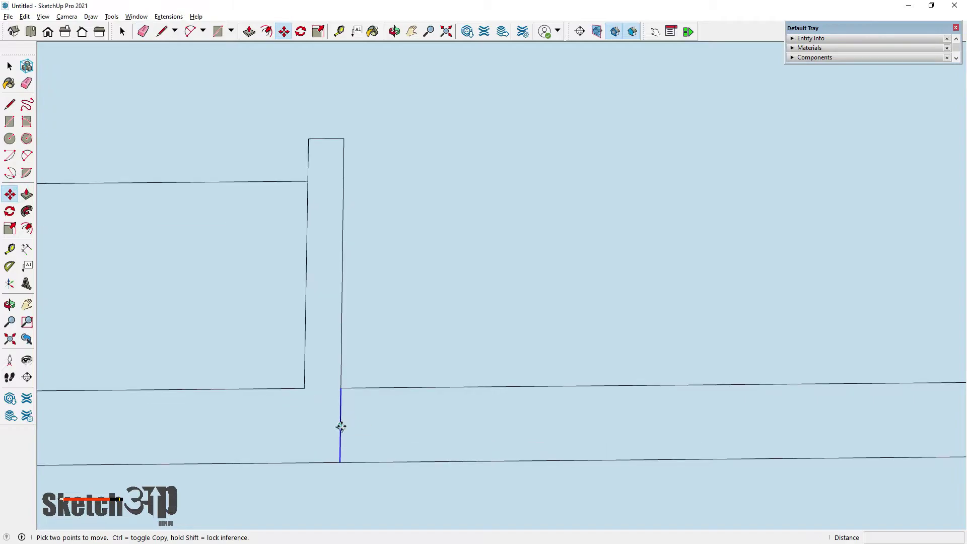
key("ctrl")
left_click(341, 426)
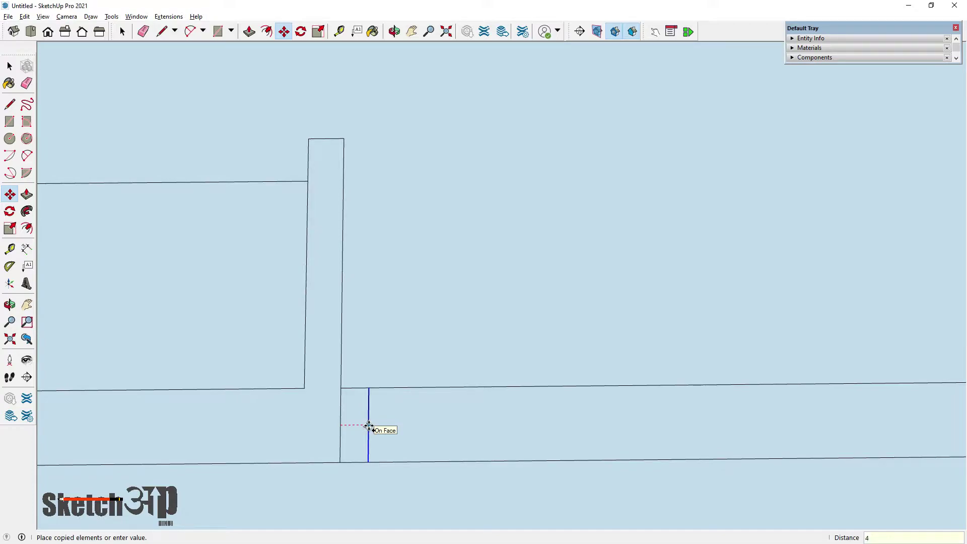
key("l")
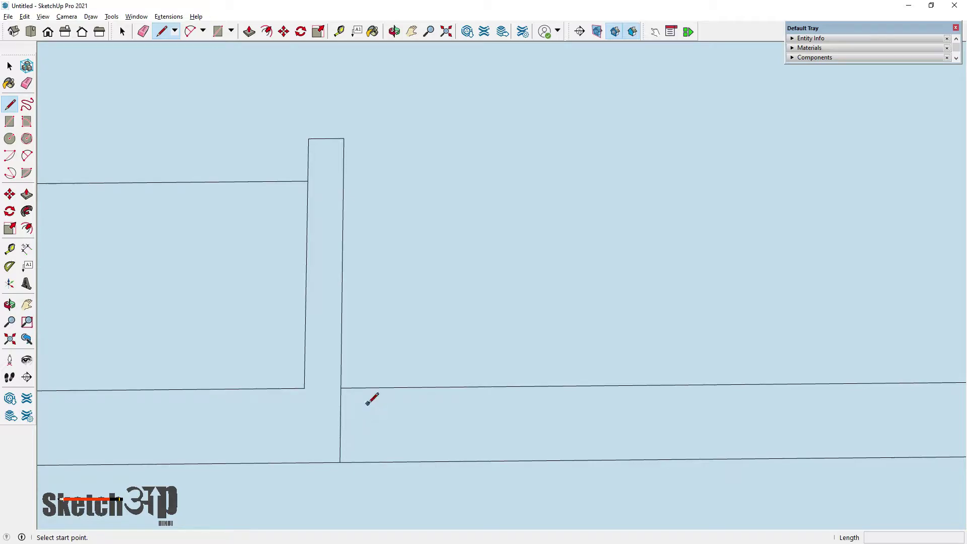
key("m")
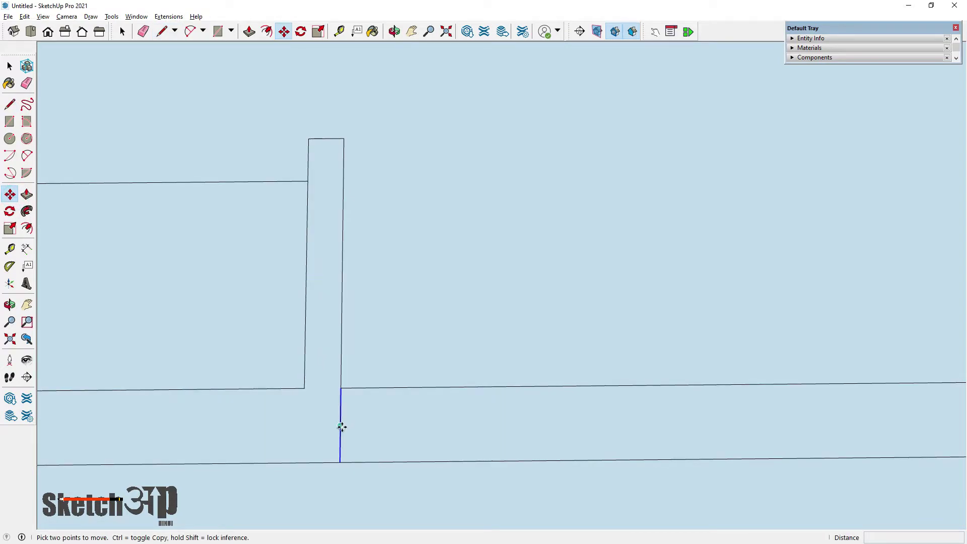
key("ctrl")
left_click(341, 427)
type("4.5")
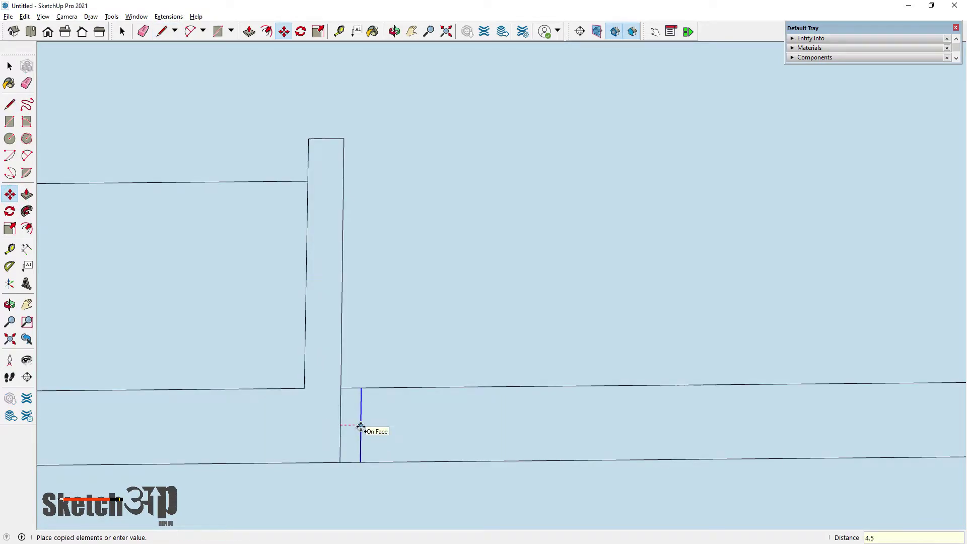
key("Return")
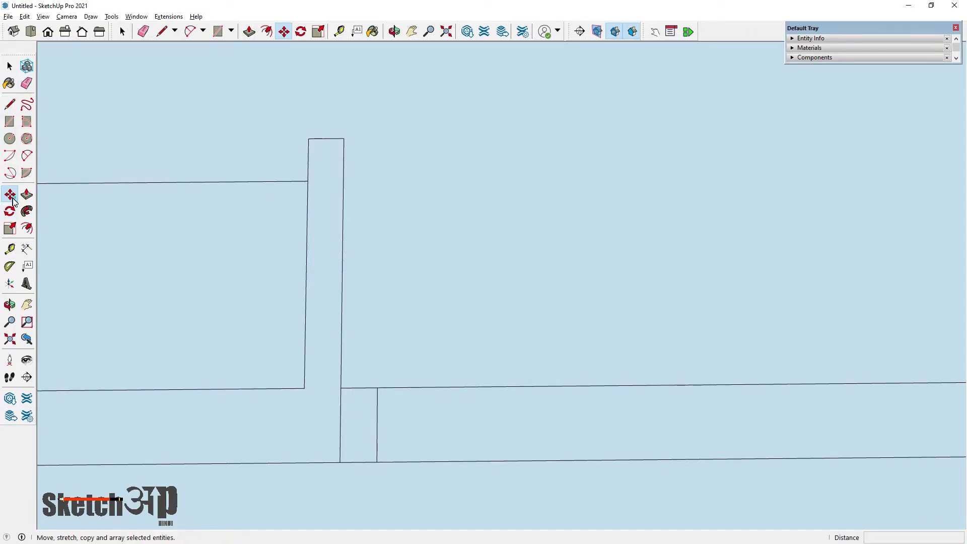
Step: Add a 6' dimension along the bottom wall
left_click(376, 428)
key("ctrl")
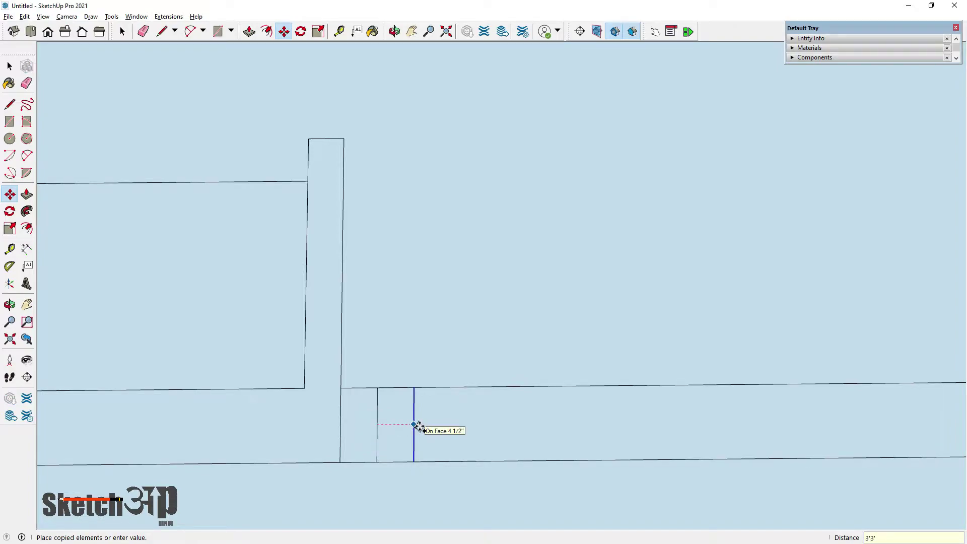
key("Escape")
scroll(421, 427, "down", 2)
scroll(421, 428, "down", 1)
left_click(27, 249)
left_click(413, 404)
left_click(424, 346)
Step: Shift the lower box's right edge 2'9" to the left
left_click(9, 193)
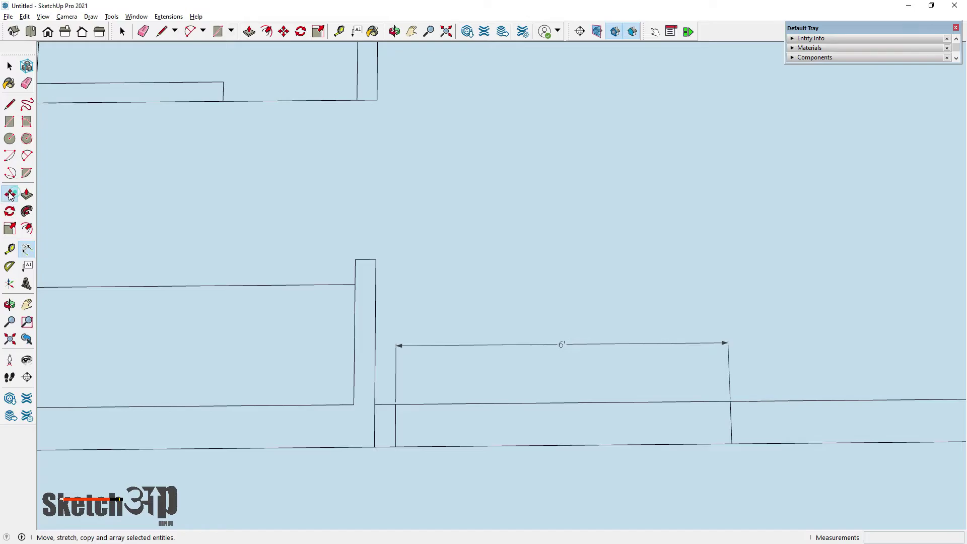
left_click(729, 416)
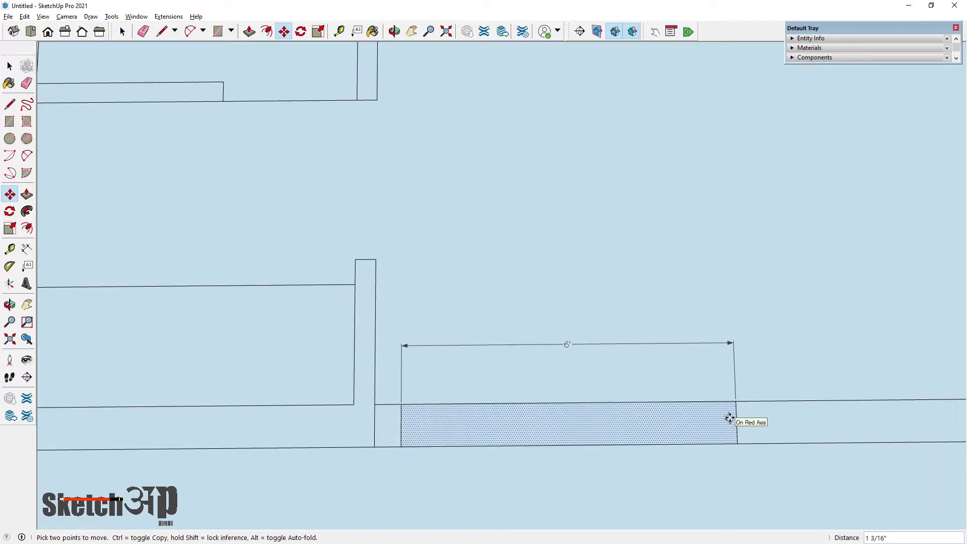
key("Escape")
left_click(730, 417)
type("2'9")
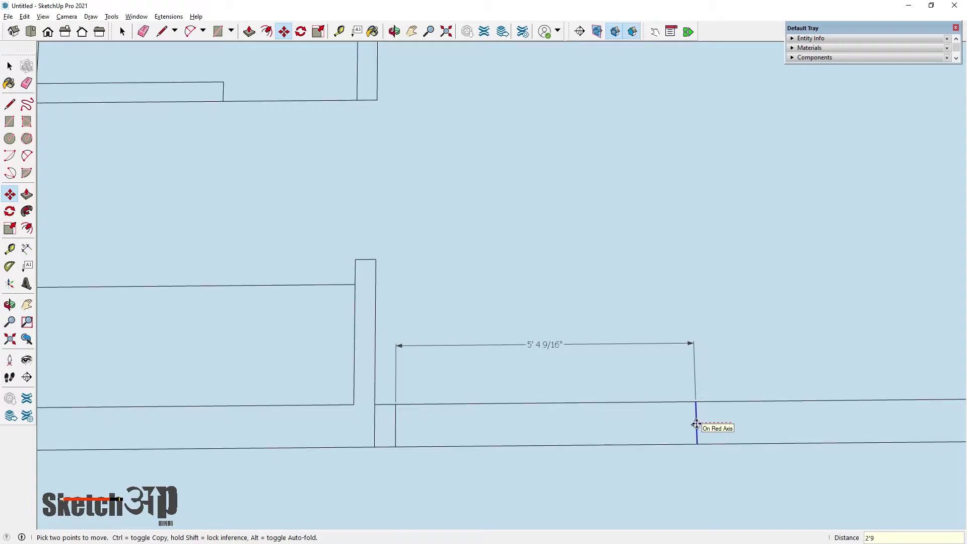
key("Return")
Step: Erase the 3'3" dimension and stray edges, then draw a 9" line across the right wall
left_click(26, 83)
left_click(547, 345)
left_click(506, 403)
scroll(453, 417, "down", 2)
left_click(405, 421)
scroll(309, 388, "down", 3)
key("l")
left_click(601, 330)
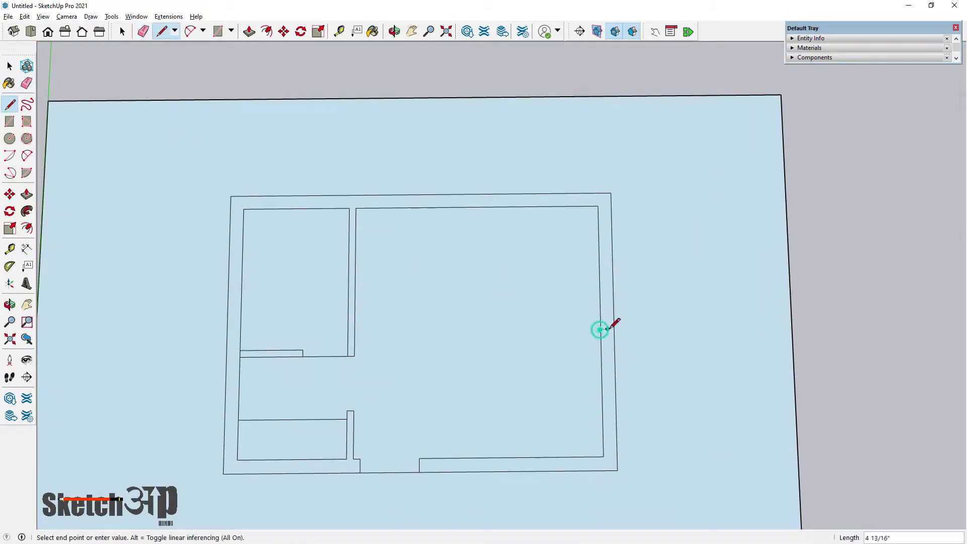
Step: Copy the right wall line 4' up the wall twice
key("m")
scroll(568, 324, "up", 1)
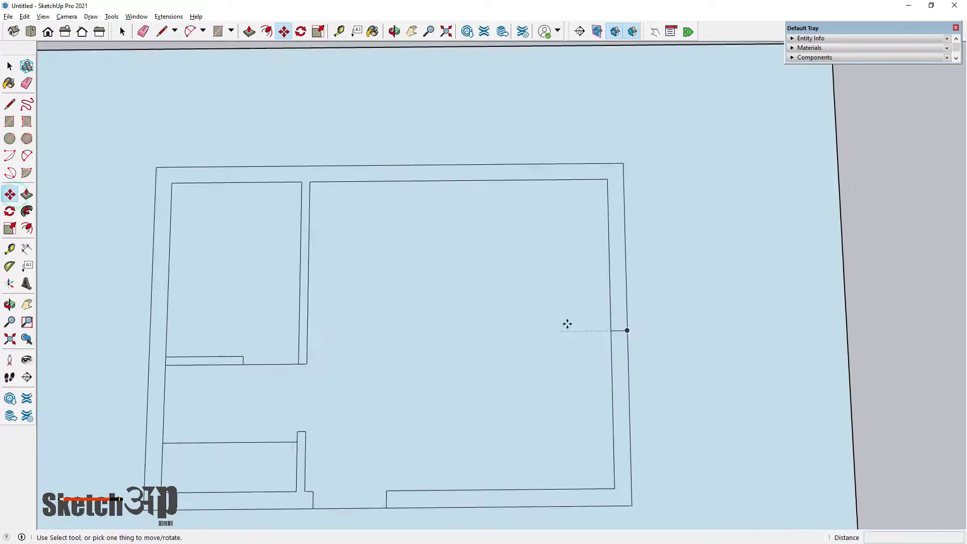
scroll(649, 333, "up", 3)
left_click(646, 332)
key("ctrl")
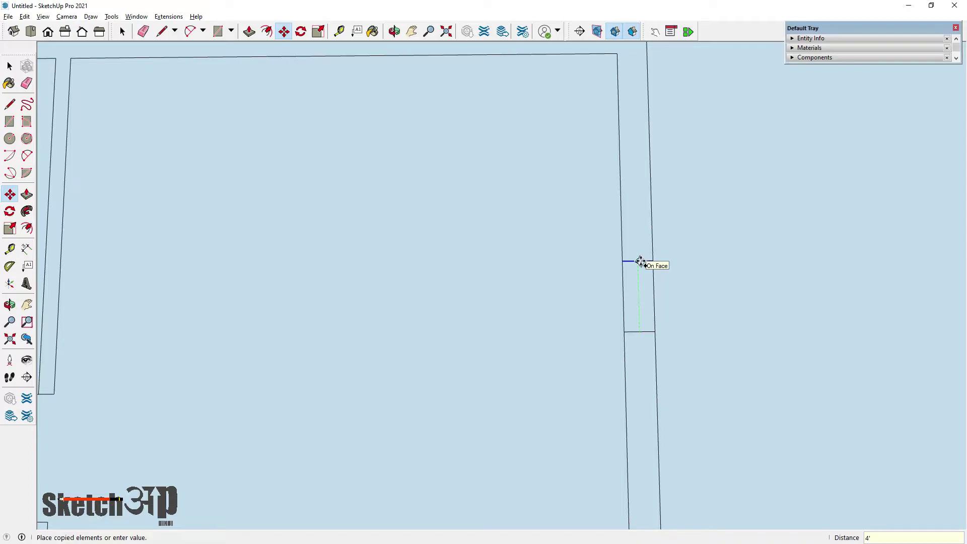
key("Return")
scroll(639, 323, "down", 1)
left_click(639, 331)
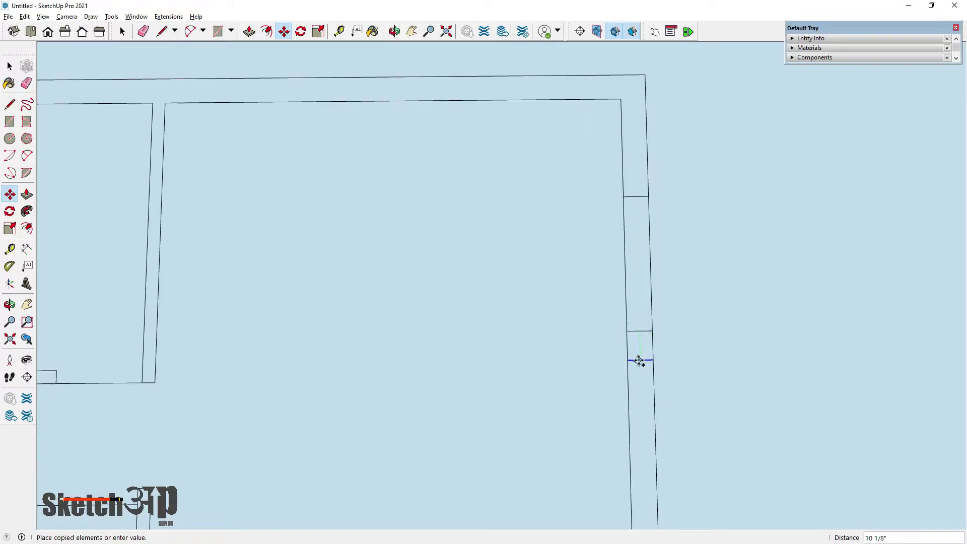
key("Return")
scroll(639, 349, "down", 2)
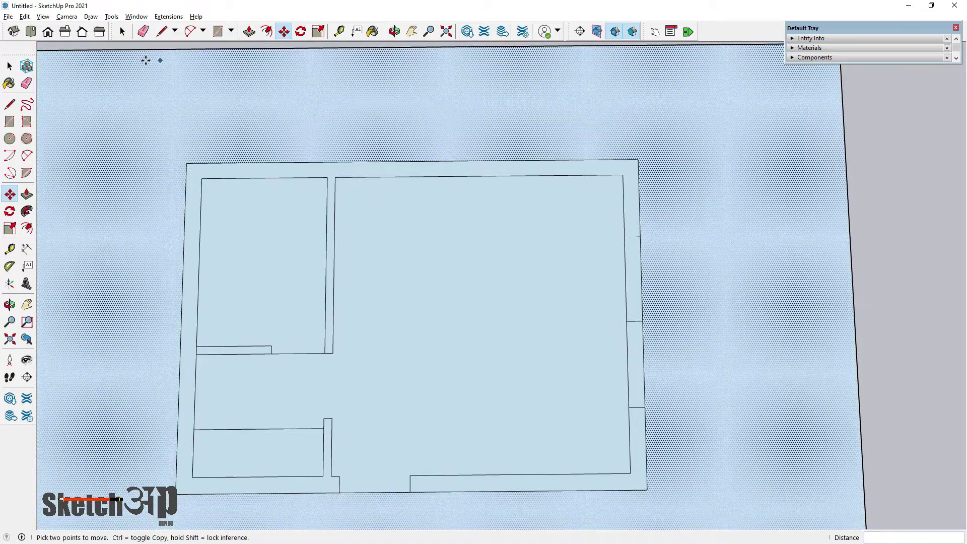
Step: Verify the 8' span between the right wall marks with a temporary dimension
left_click(27, 85)
scroll(623, 339, "up", 1)
scroll(653, 305, "up", 2)
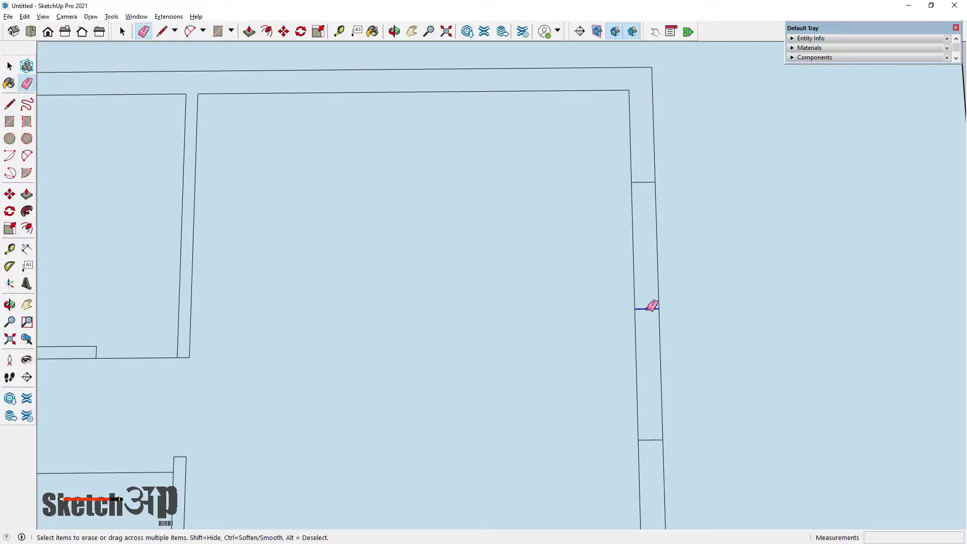
scroll(611, 191, "down", 3)
scroll(613, 186, "down", 2)
left_click(27, 248)
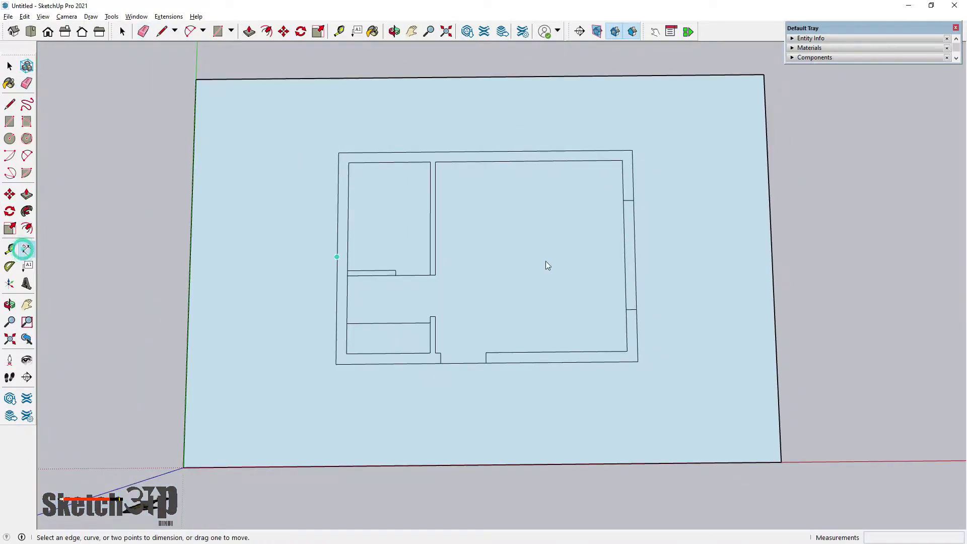
scroll(543, 261, "up", 2)
left_click(649, 184)
left_click(651, 332)
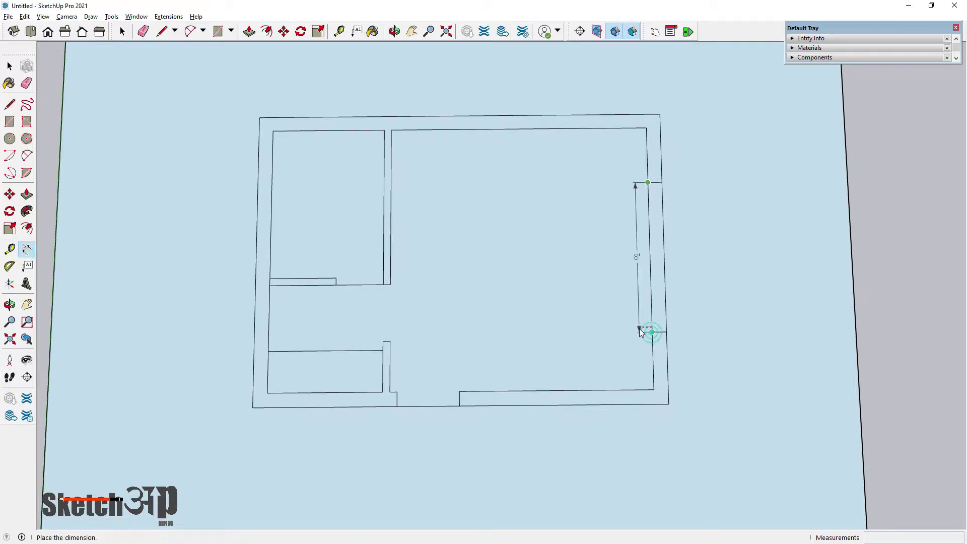
key("Escape")
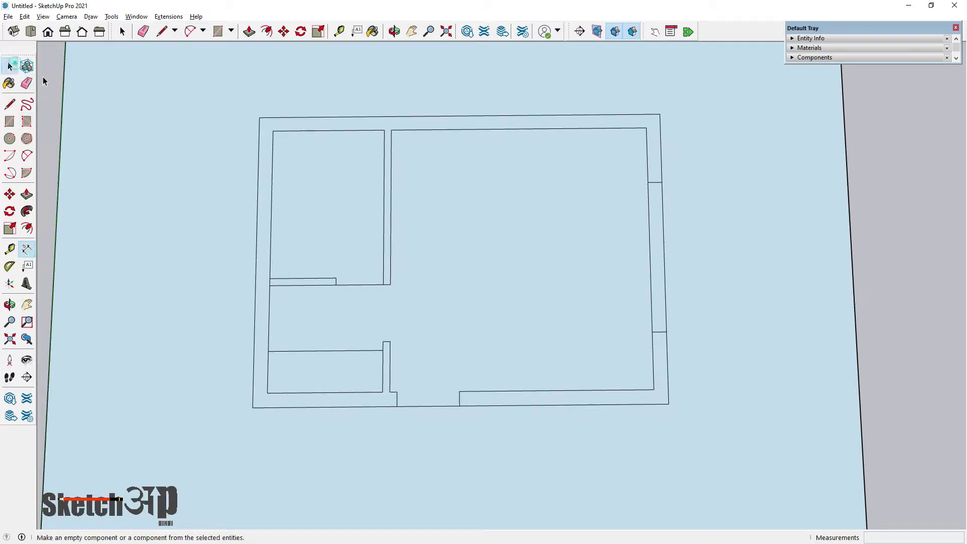
left_click(9, 66)
Step: Push/Pull the floor-plan wall strips up into 3D walls
left_click(27, 194)
scroll(477, 362, "down", 3)
middle_click_drag(478, 362, 95, 303)
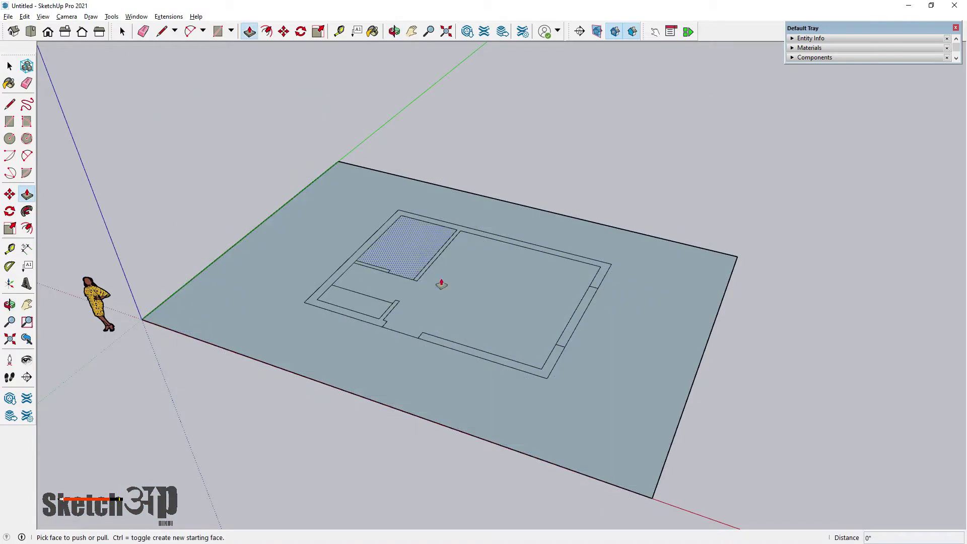
scroll(478, 225, "up", 5)
left_click(491, 194)
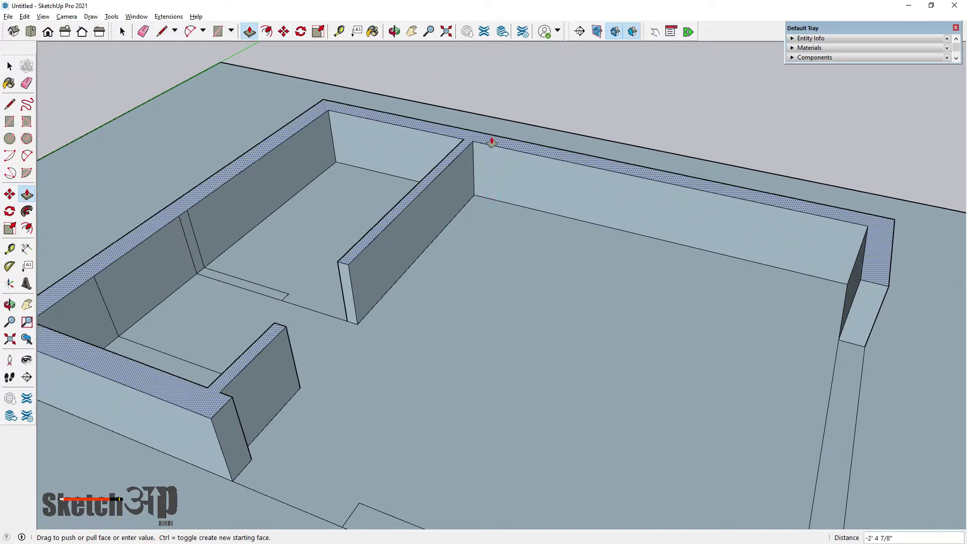
type("10")
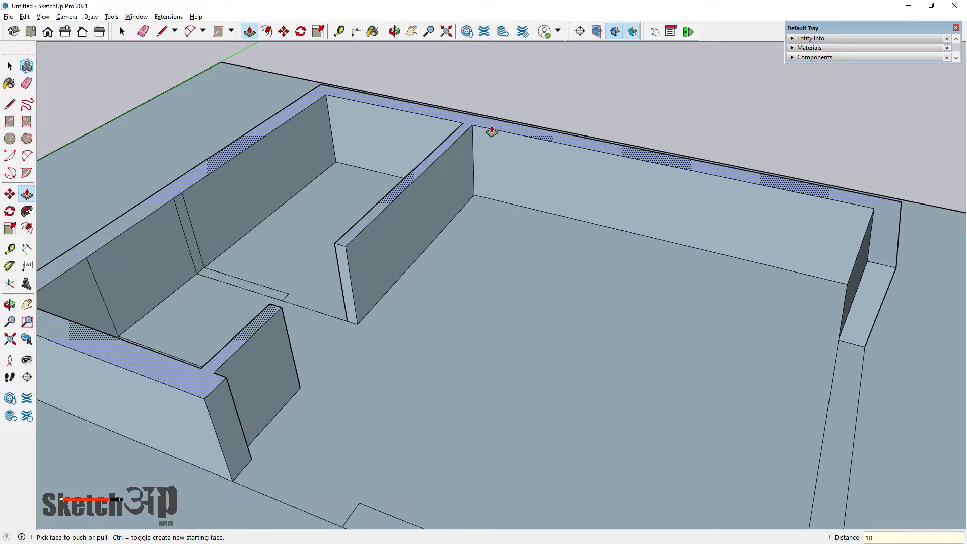
scroll(500, 274, "up", 2)
scroll(492, 380, "down", 5)
Step: Pull the front wall strip up to full wall height
left_click(593, 424)
left_click(442, 363)
middle_click_drag(442, 362, 326, 311)
left_click(9, 67)
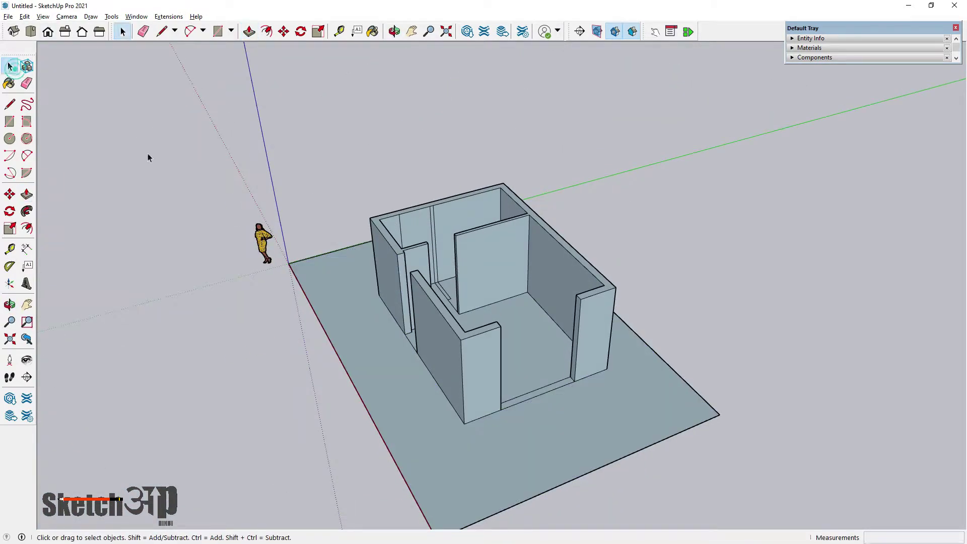
left_click(27, 194)
scroll(686, 447, "up", 3)
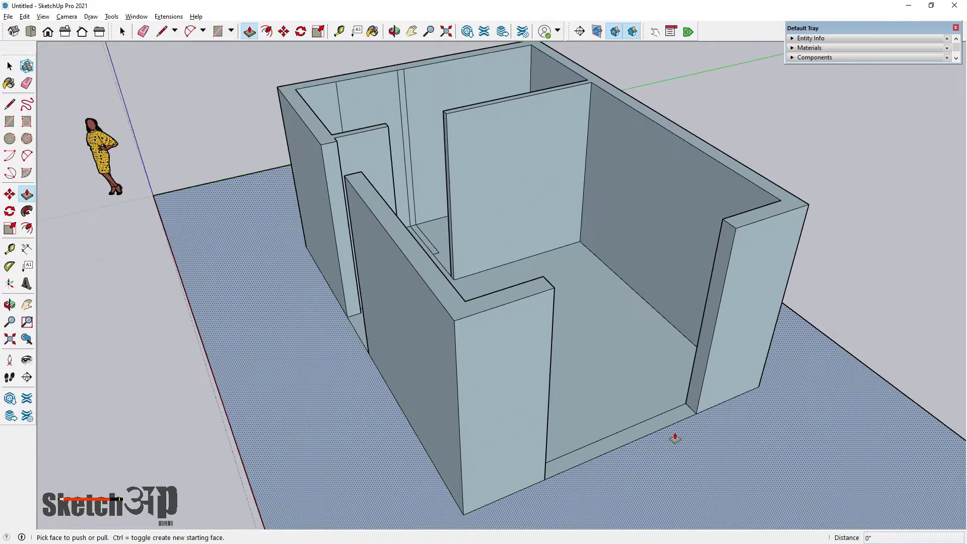
scroll(676, 420, "up", 2)
Step: Adjust the doorway threshold strip and review the walls from above
left_click(676, 420)
type("9")
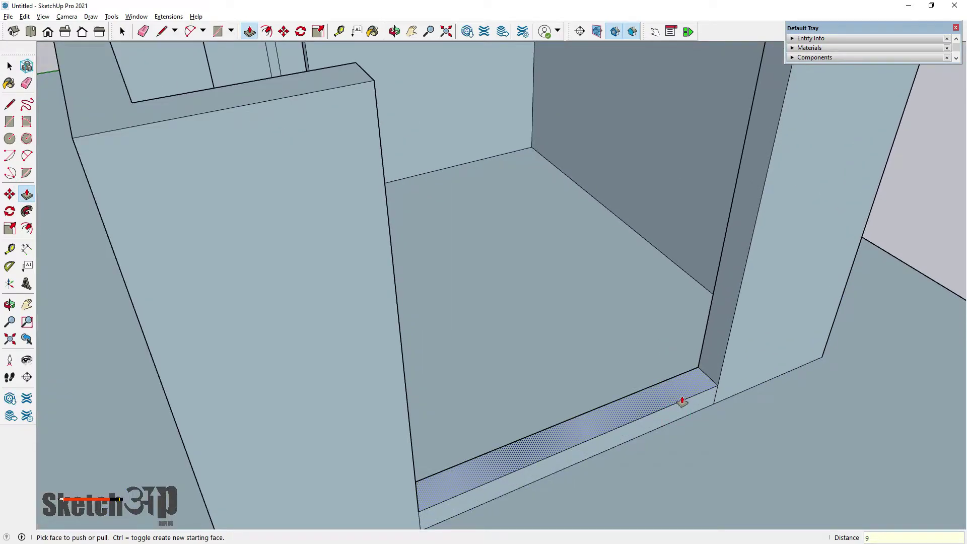
left_click(682, 401)
scroll(682, 401, "down", 5)
mouse_move(518, 309)
middle_mouse_down()
mouse_move(447, 274)
mouse_move(719, 396)
middle_mouse_up()
scroll(719, 396, "up", 3)
scroll(719, 396, "down", 3)
middle_click_drag(658, 427, 366, 345)
scroll(367, 345, "up", 3)
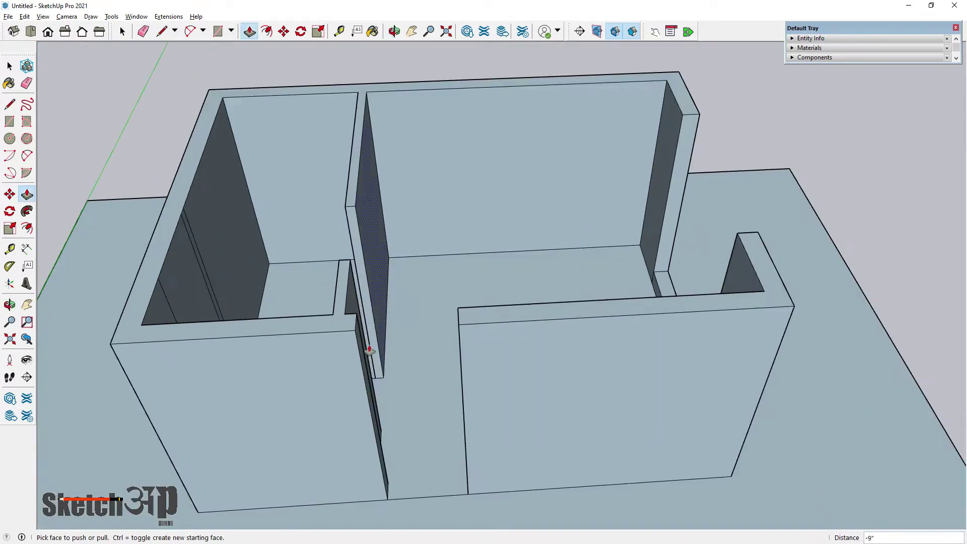
left_click(10, 103)
scroll(487, 248, "down", 2)
scroll(550, 233, "up", 3)
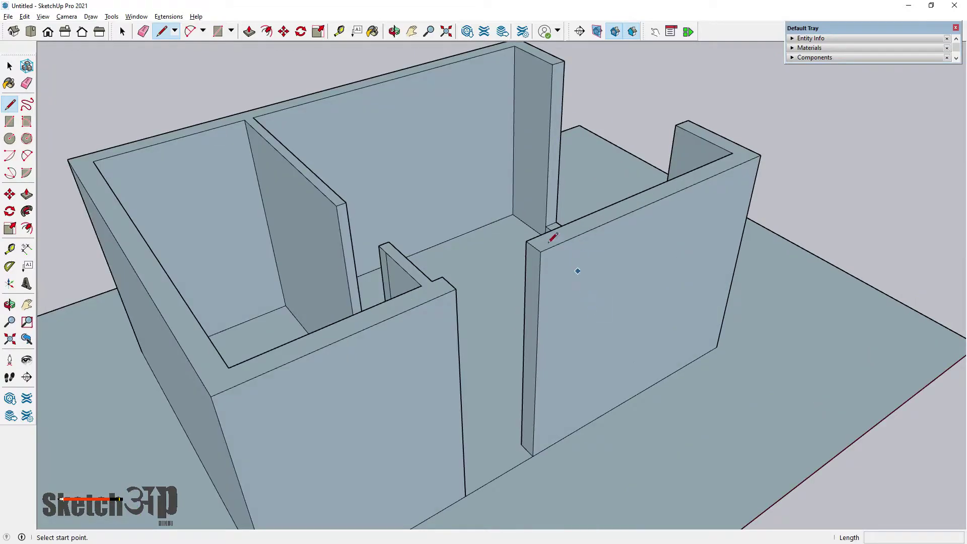
Step: Copy the wall top edges 2' down to mark the header lines
scroll(544, 244, "up", 3)
left_click(540, 256)
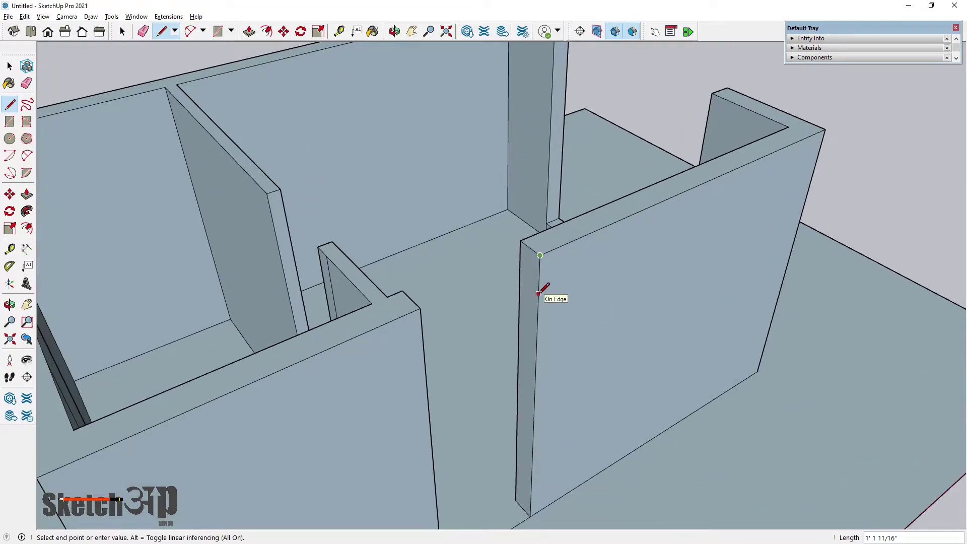
key("Escape")
scroll(537, 300, "down", 3)
scroll(524, 255, "up", 1)
scroll(525, 242, "up", 2)
left_click(10, 67)
scroll(352, 242, "up", 2)
scroll(314, 194, "up", 1)
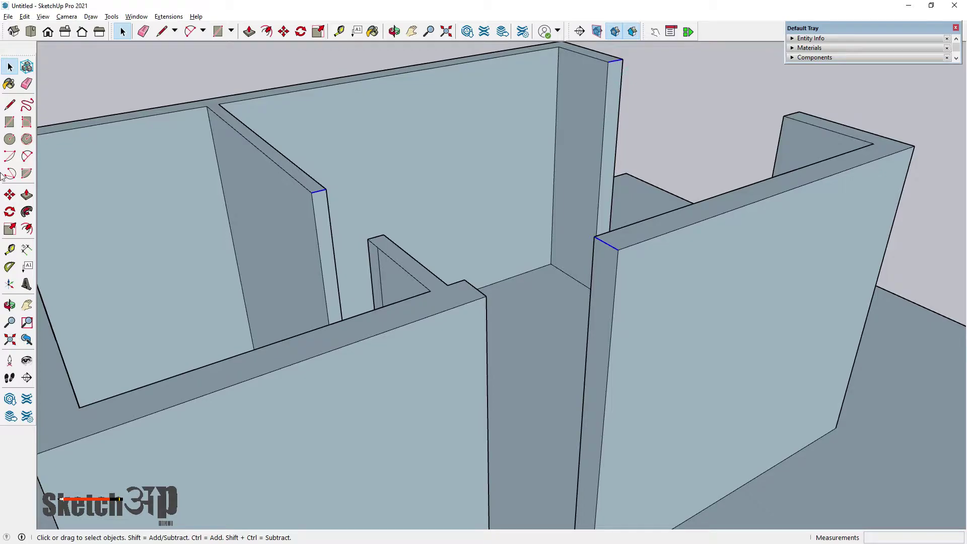
left_click(9, 194)
scroll(645, 277, "up", 1)
left_click(616, 242, "ctrl")
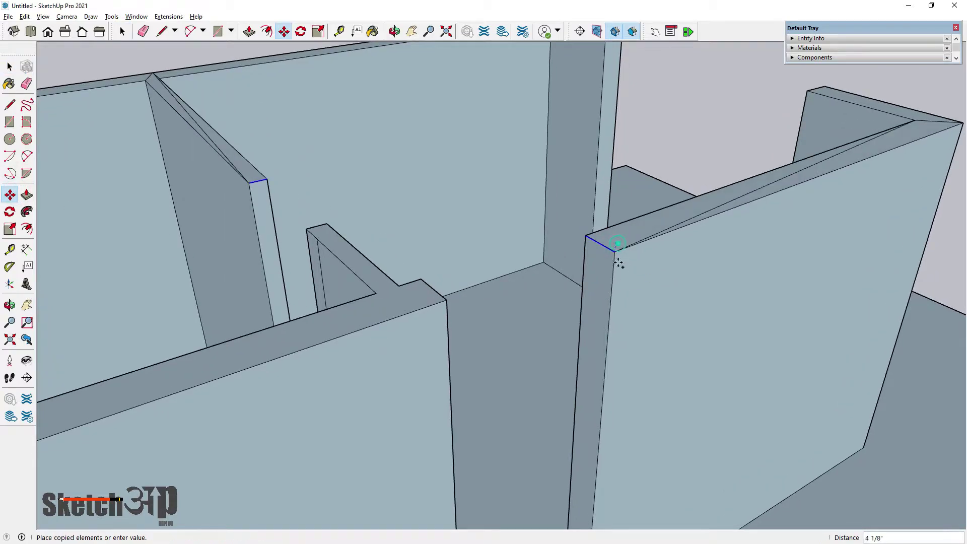
key("Return")
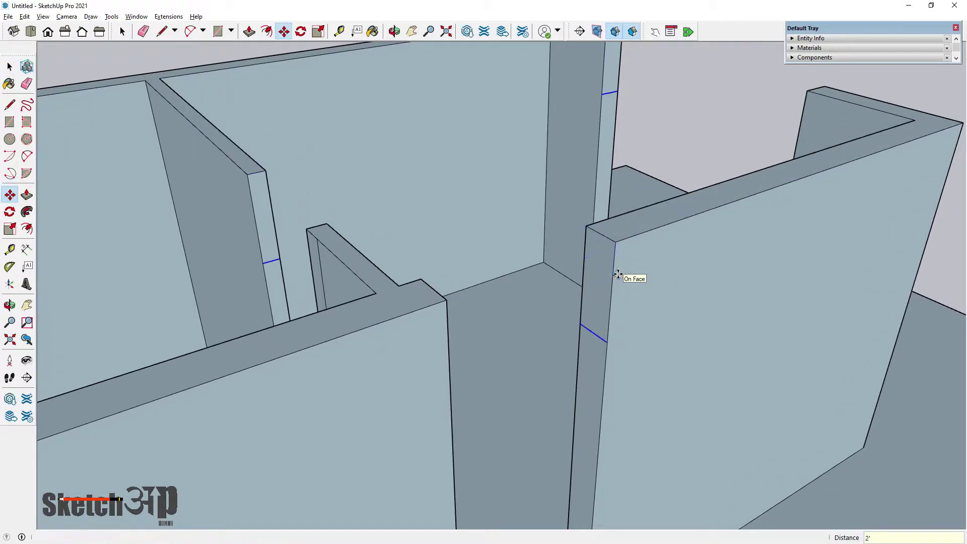
Step: Push/Pull the wall end and pillar top across the openings to the front and right walls
left_click(26, 174)
left_click(27, 195)
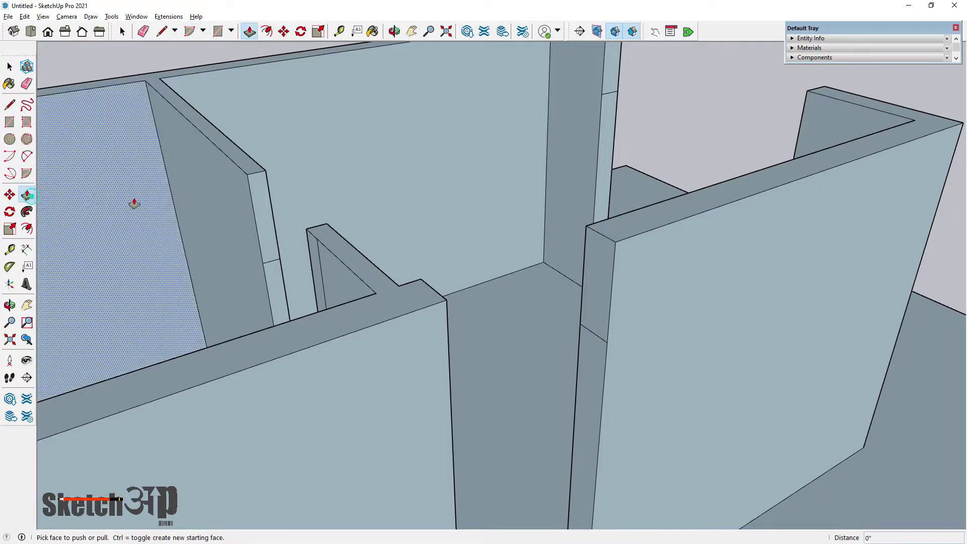
scroll(308, 229, "up", 1)
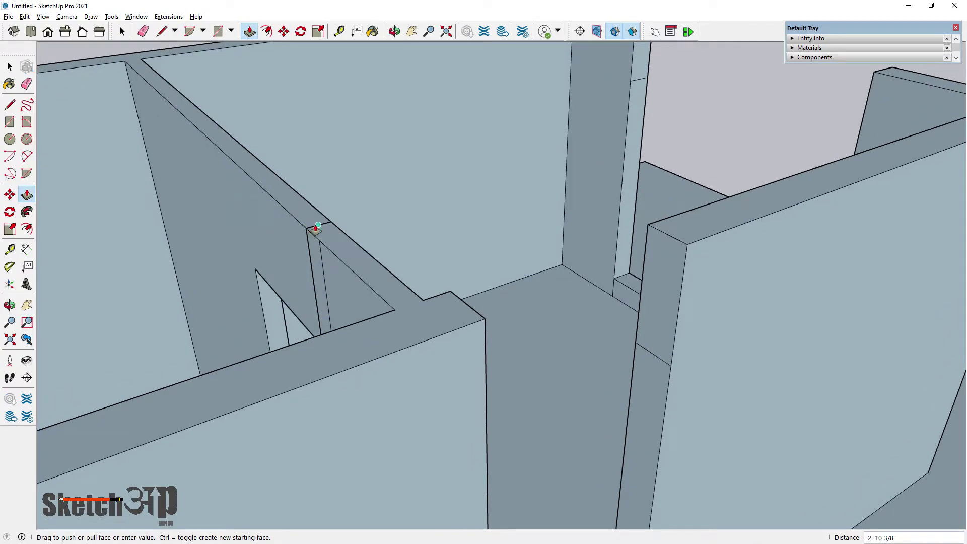
scroll(570, 274, "down", 3)
left_click(527, 282)
scroll(418, 317, "up", 1)
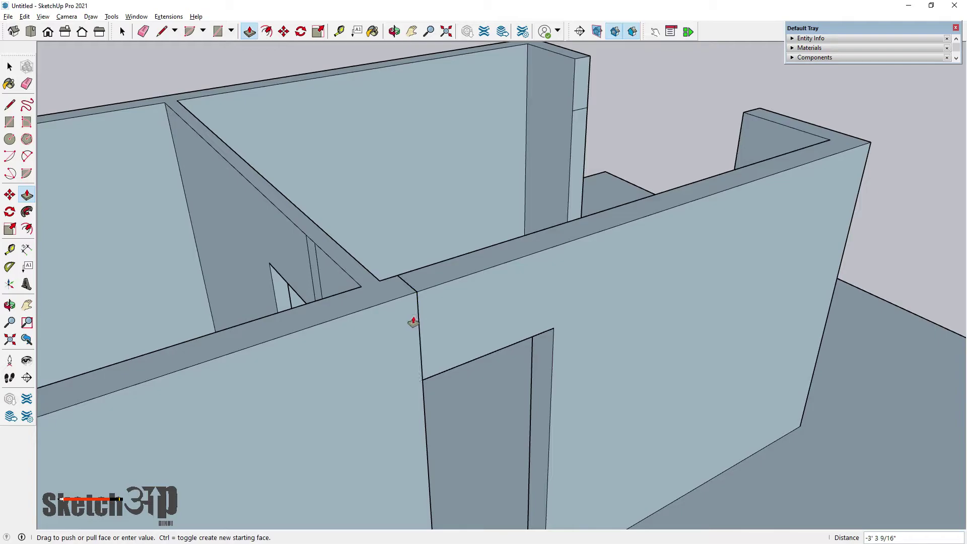
scroll(411, 352, "down", 3)
middle_click_drag(406, 380, 544, 146)
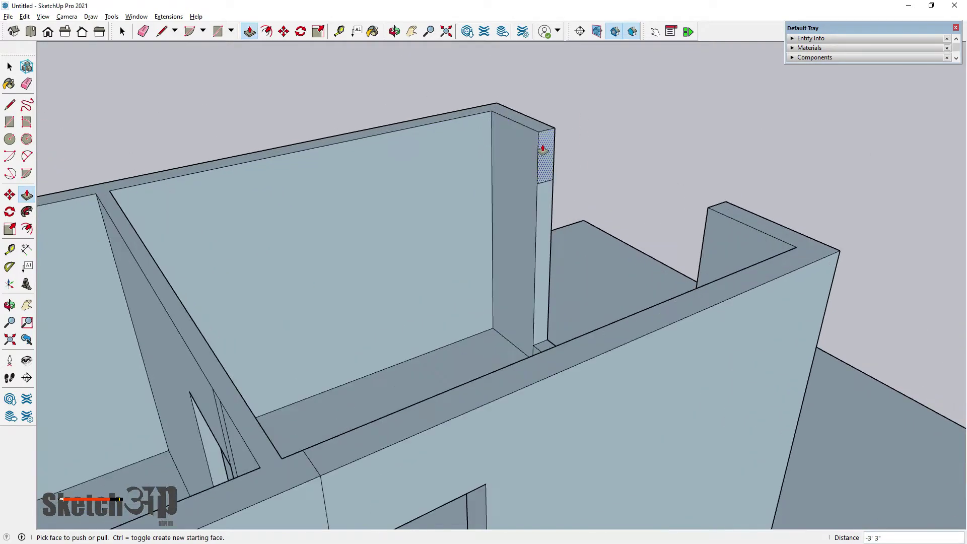
scroll(705, 232, "up", 2)
left_click(709, 243)
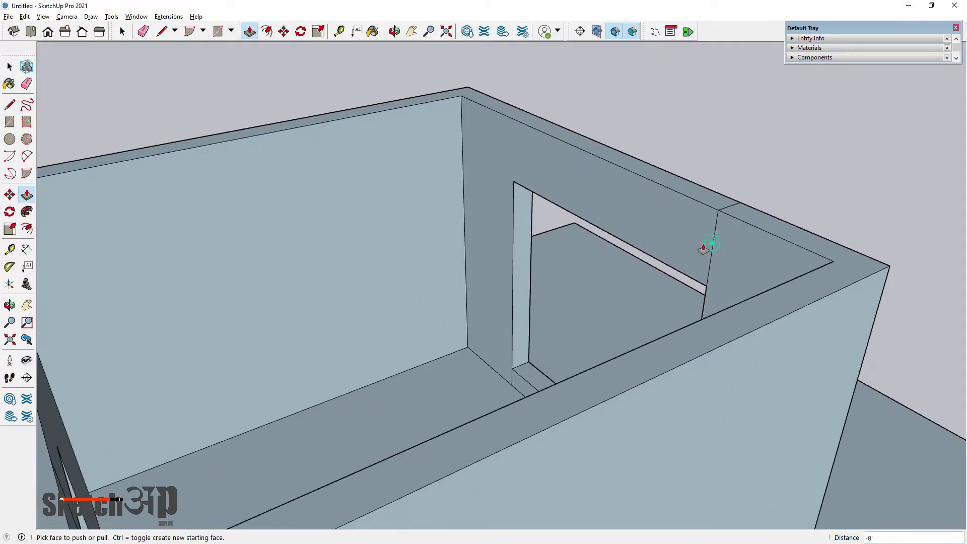
Step: Push/Pull the small ledge face on the wall
scroll(655, 236, "down", 4)
scroll(457, 317, "up", 2)
scroll(399, 395, "up", 2)
scroll(372, 361, "up", 2)
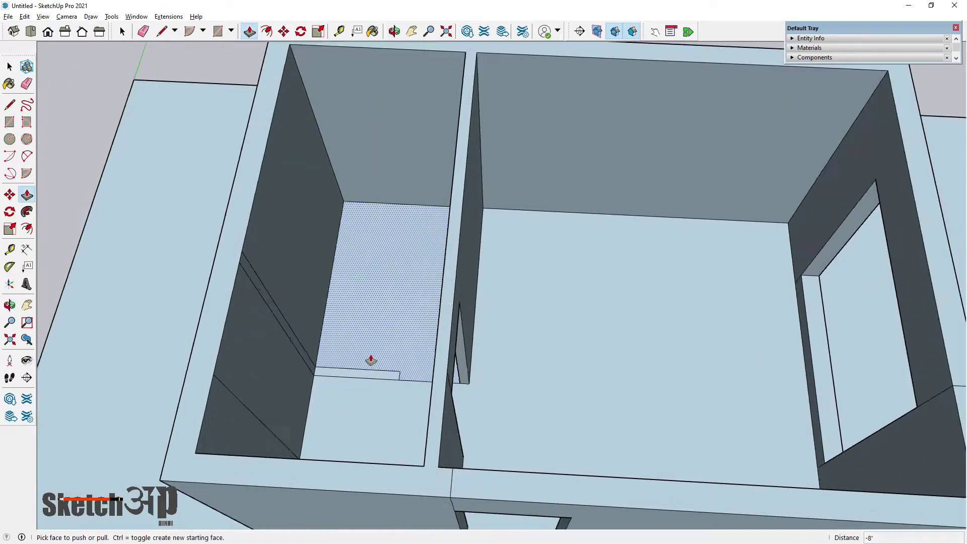
scroll(330, 380, "up", 2)
left_click(330, 378)
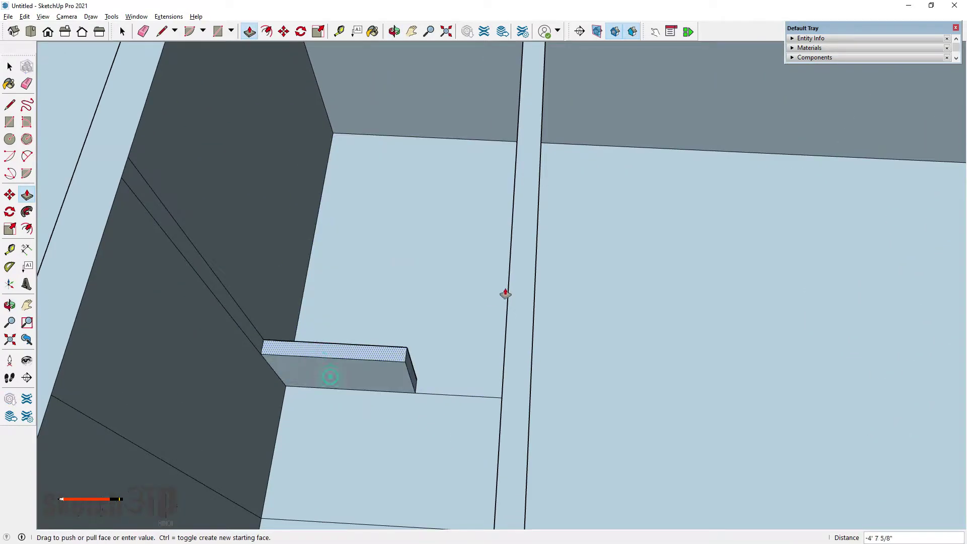
left_click(533, 261)
mouse_move(531, 263)
middle_mouse_down()
mouse_move(267, 220)
mouse_move(148, 214)
middle_mouse_up()
Step: Mark a 2' section on the wall top with a 2' line and a cross line
key("l")
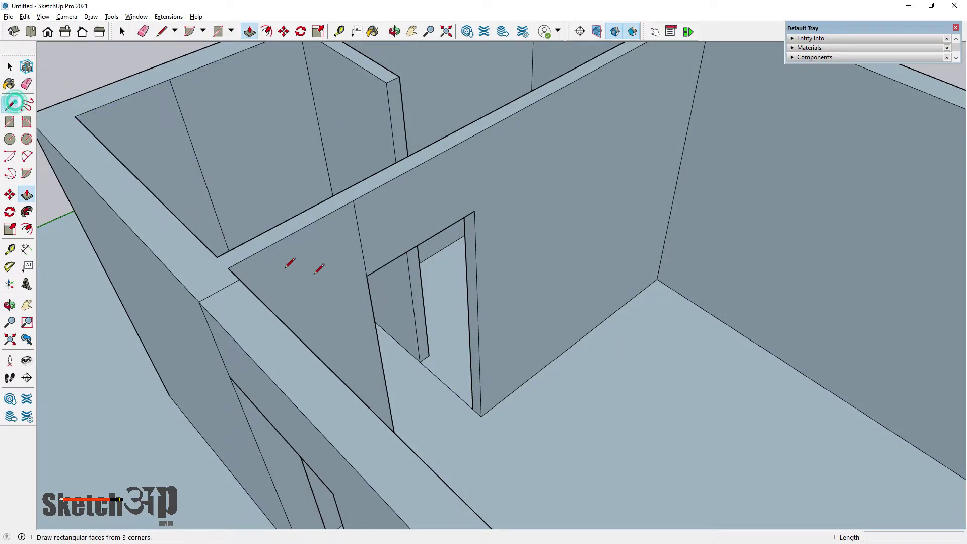
scroll(384, 108, "down", 3)
scroll(344, 137, "up", 5)
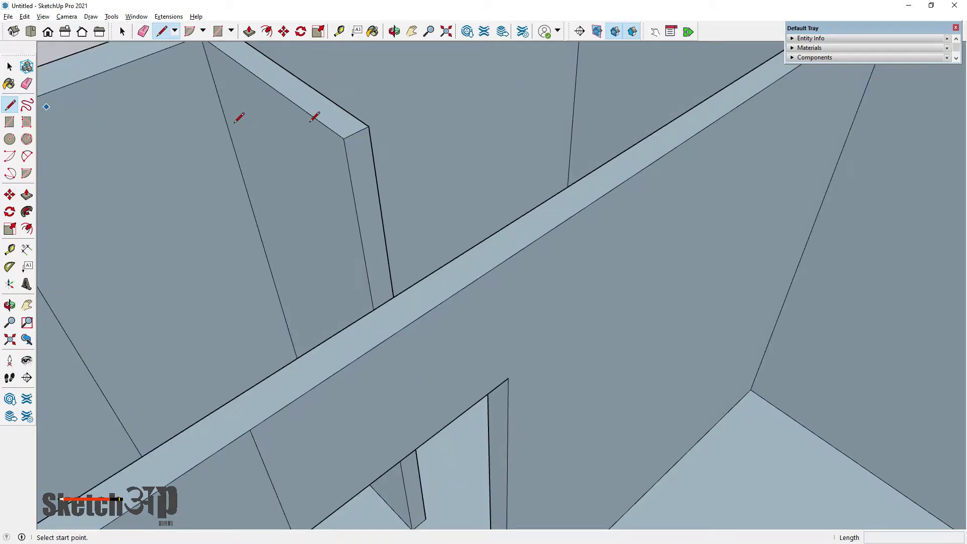
left_click(344, 138)
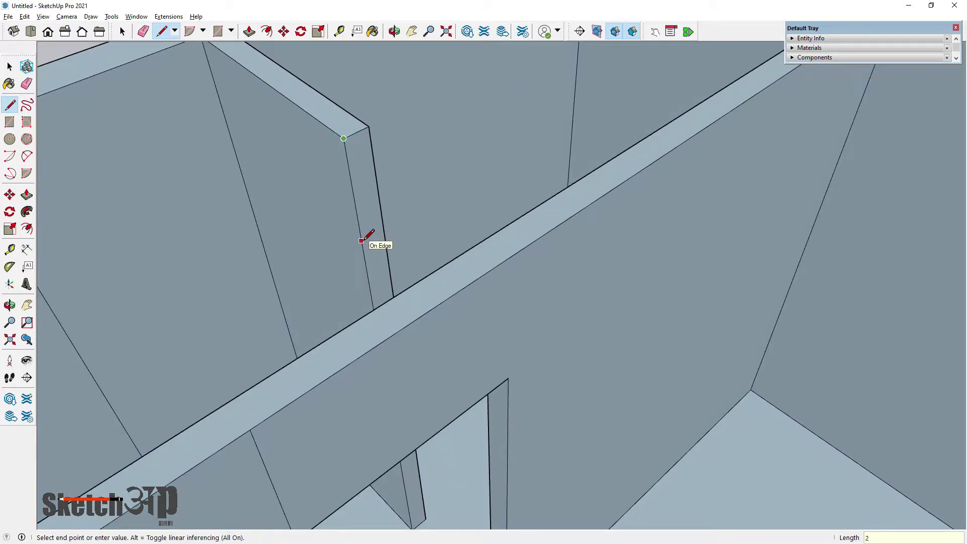
type("'")
key("Return")
left_click(365, 259)
left_click(386, 246)
Step: Push the marked wall-top section down 2' 6"
left_click(27, 195)
left_click(369, 203)
left_click(588, 177)
mouse_move(589, 176)
middle_mouse_down()
mouse_move(425, 250)
mouse_move(218, 99)
middle_mouse_up()
Step: Erase the leftover edges on the wall tops
left_click(27, 83)
scroll(207, 180, "up", 1)
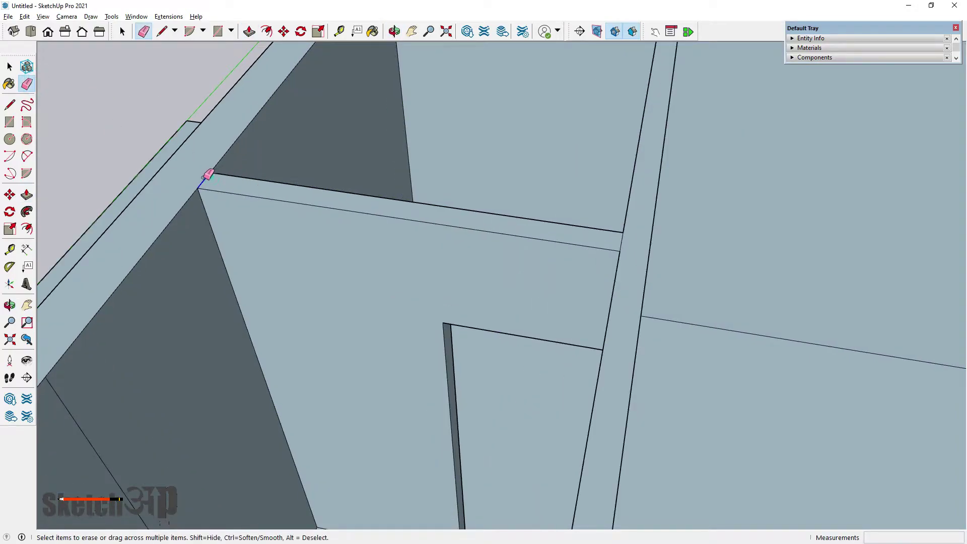
scroll(600, 214, "up", 3)
scroll(475, 201, "down", 3)
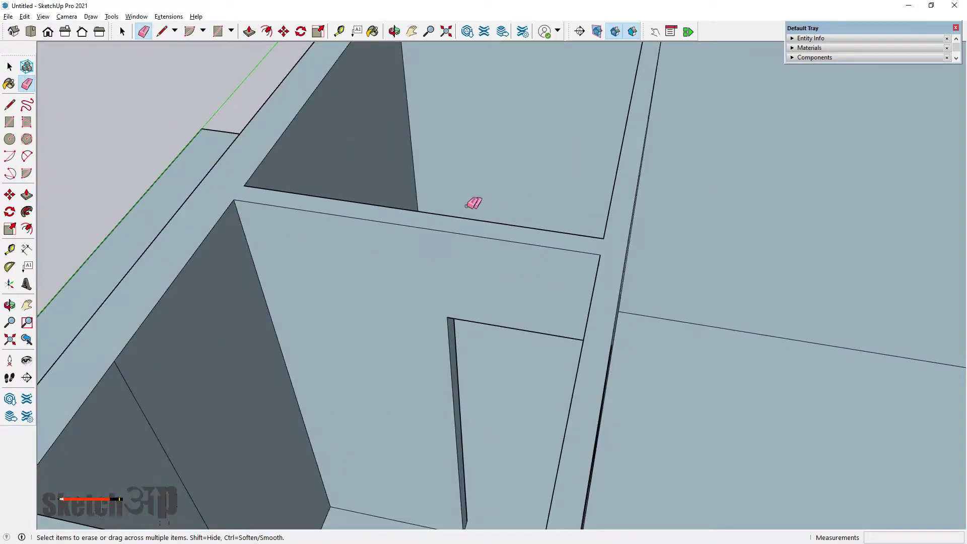
scroll(365, 257, "down", 3)
scroll(318, 286, "up", 1)
middle_click_drag(352, 322, 295, 247)
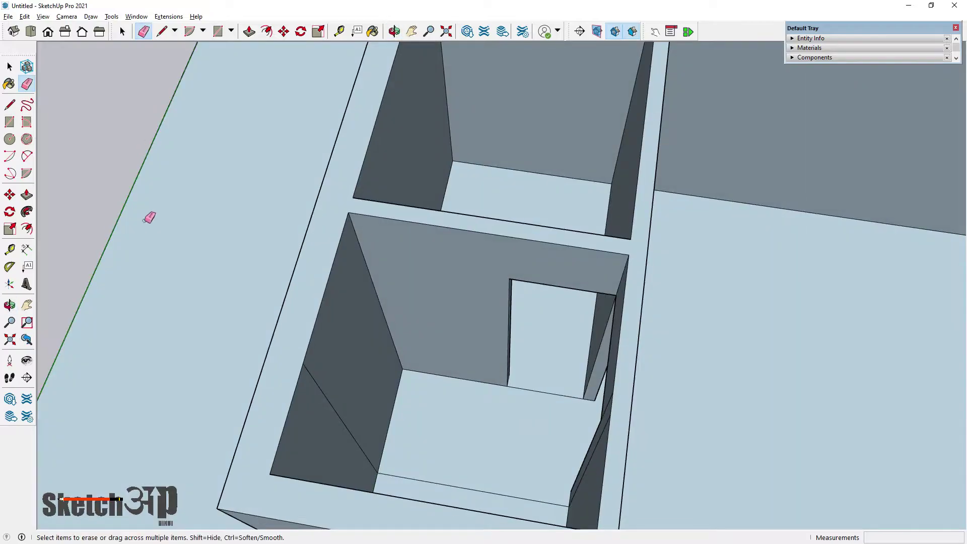
Step: Push/Pull the small lower-left room's floor strip down into a recess
key("p")
scroll(406, 306, "down", 3)
scroll(406, 384, "up", 3)
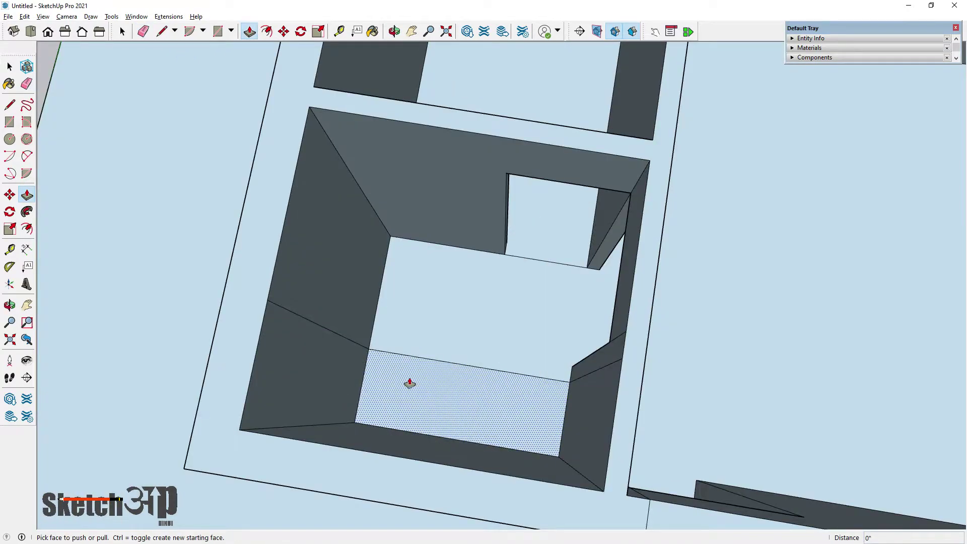
left_click_drag(406, 384, 310, 372)
scroll(432, 395, "down", 3)
middle_click_drag(431, 395, 210, 335)
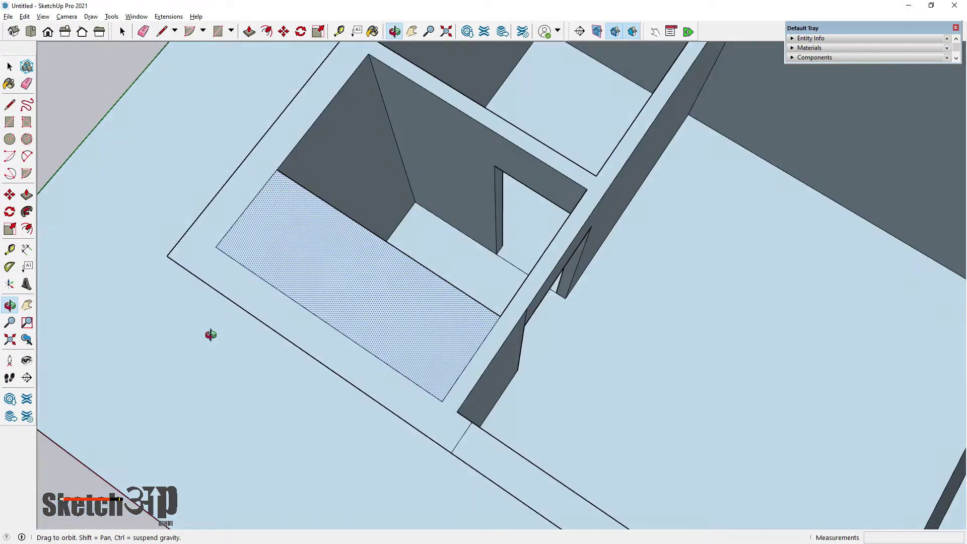
scroll(341, 188, "up", 4)
left_click(340, 188)
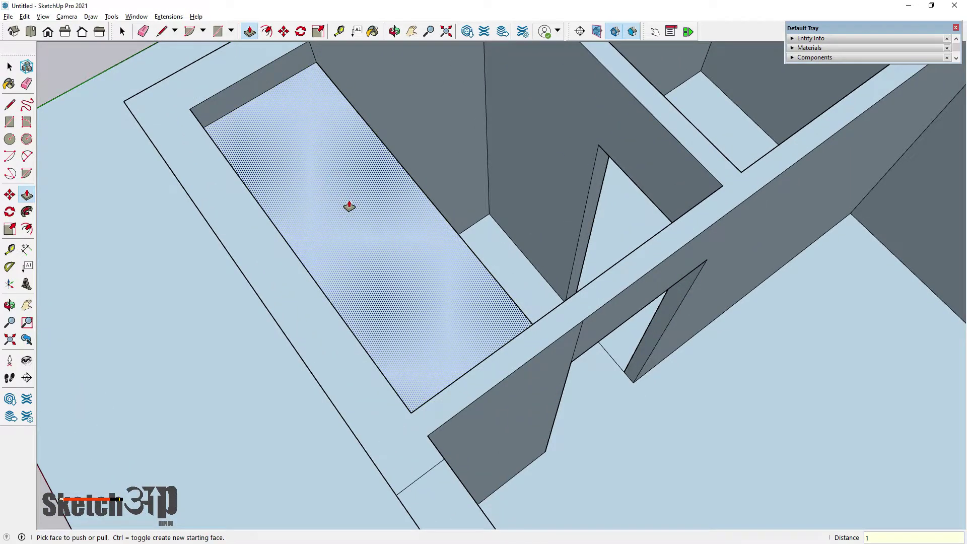
key("Return")
left_click(10, 66)
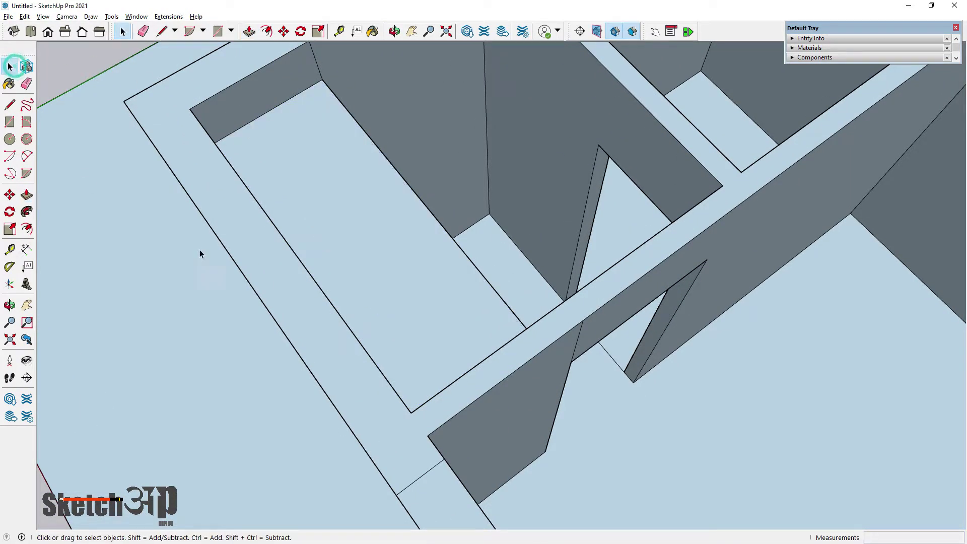
Step: Erase the stray edge at a wall corner with the Eraser
scroll(423, 201, "down", 3)
scroll(423, 202, "down", 4)
middle_click_drag(140, 442, 156, 425)
scroll(191, 134, "up", 5)
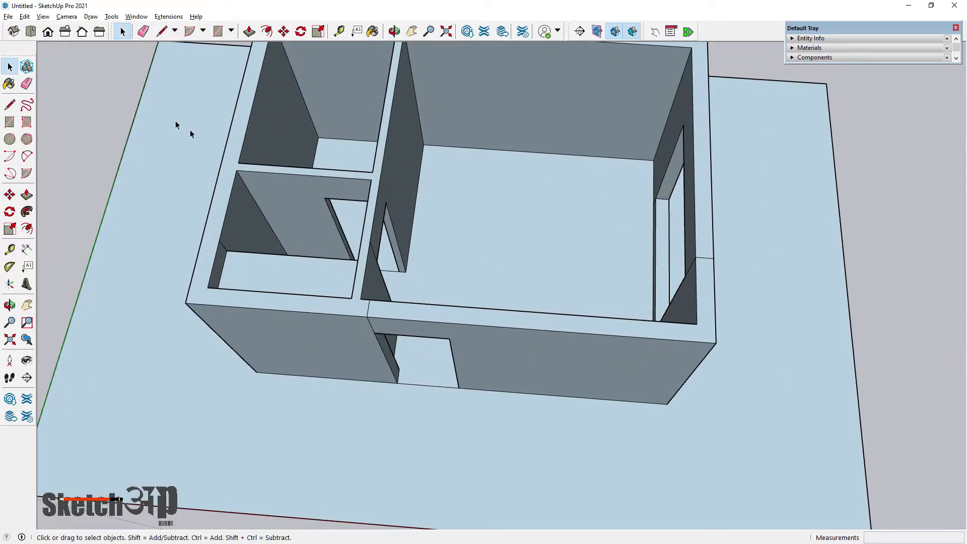
key("e")
scroll(423, 337, "up", 3)
scroll(405, 351, "up", 2)
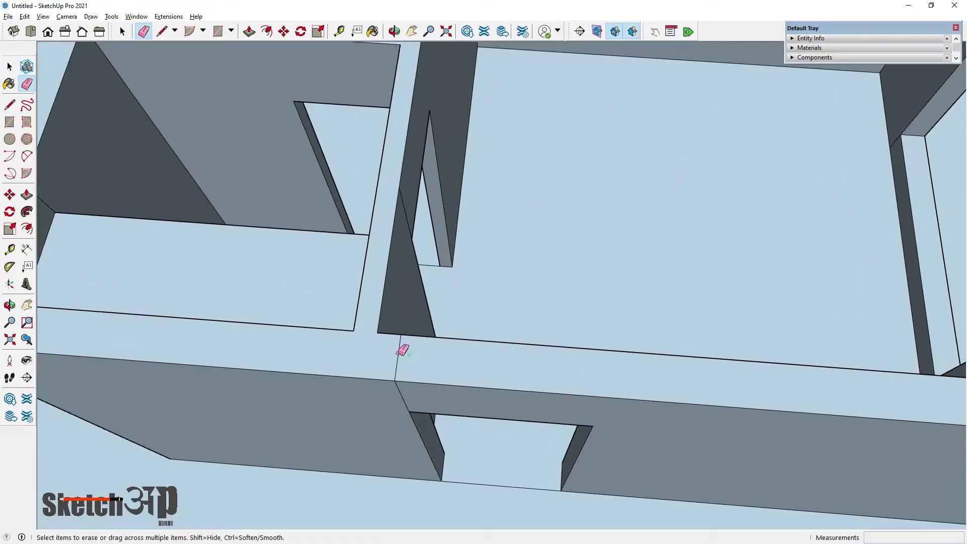
mouse_move(405, 395)
middle_mouse_down()
mouse_move(421, 439)
mouse_move(227, 277)
middle_mouse_up()
scroll(421, 443, "up", 2)
scroll(570, 252, "down", 5)
middle_click_drag(569, 253, 695, 182)
scroll(695, 181, "up", 5)
left_click(685, 169)
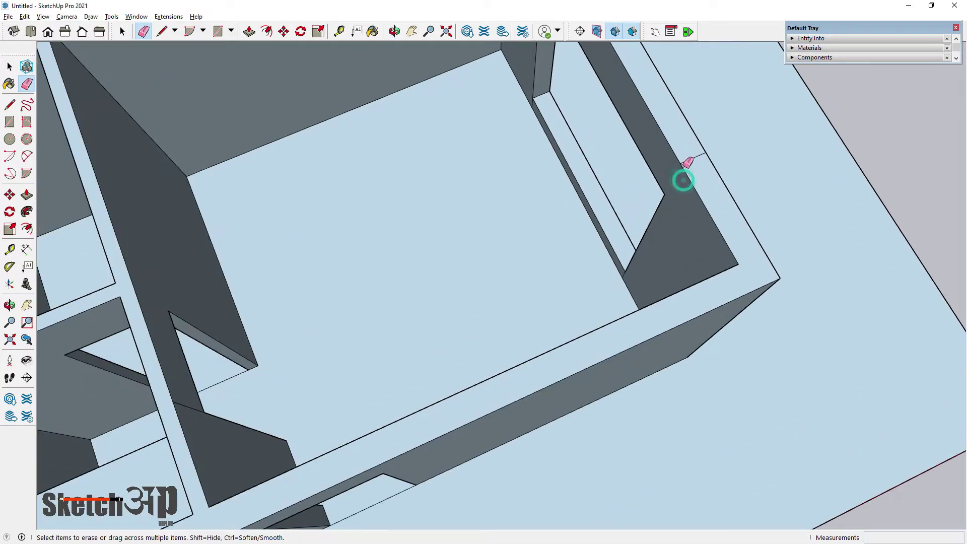
Step: Check the window sill edges from another side and return to Select
scroll(700, 207, "down", 5)
scroll(466, 259, "up", 5)
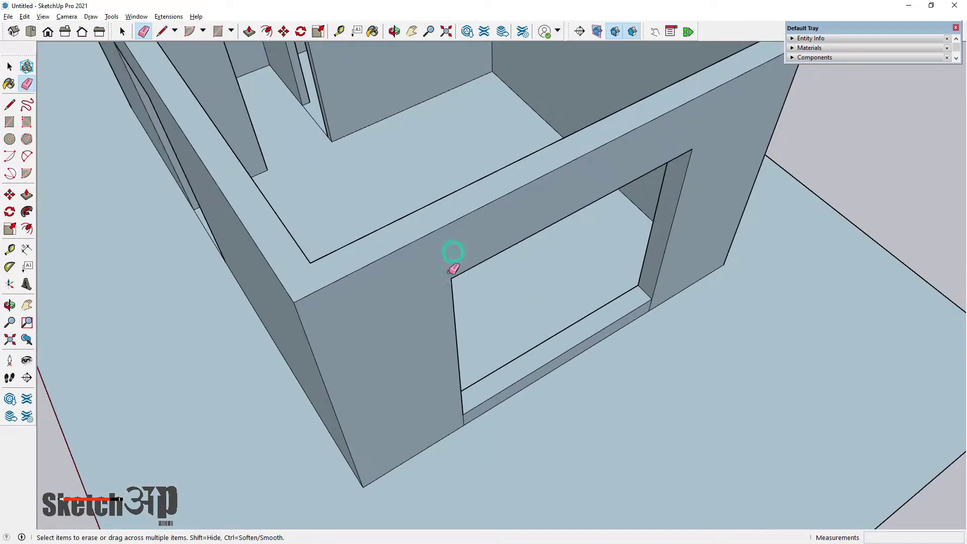
scroll(448, 267, "down", 5)
scroll(615, 283, "up", 3)
scroll(627, 267, "up", 2)
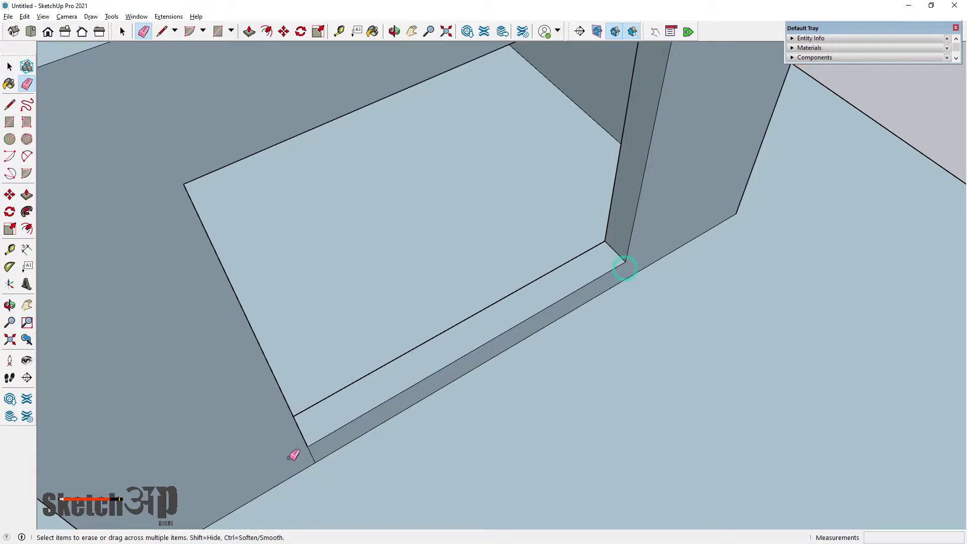
scroll(290, 459, "up", 1)
mouse_move(317, 456)
middle_mouse_down()
mouse_move(622, 454)
mouse_move(754, 363)
mouse_move(761, 406)
middle_mouse_up()
scroll(455, 302, "down", 2)
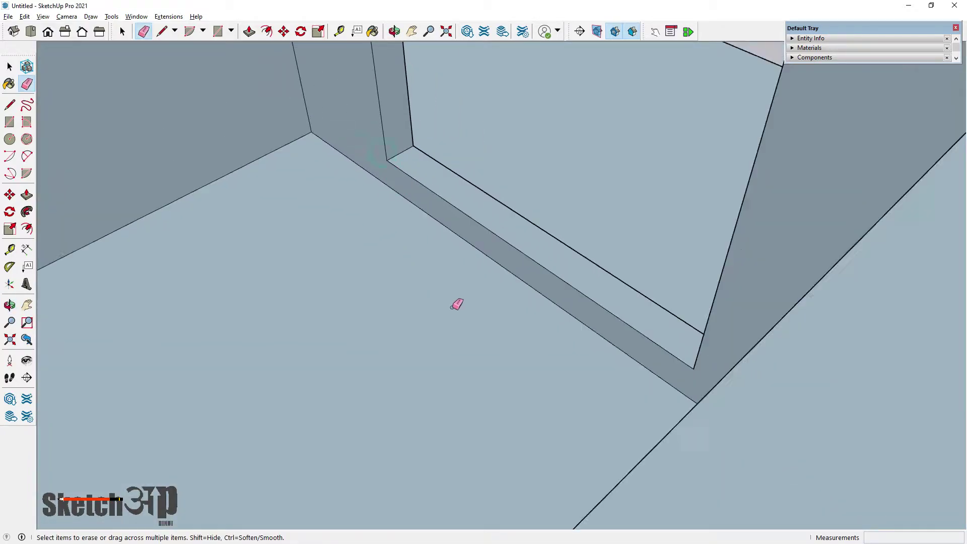
scroll(567, 287, "down", 2)
scroll(696, 307, "down", 3)
scroll(462, 296, "down", 2)
scroll(464, 292, "up", 2)
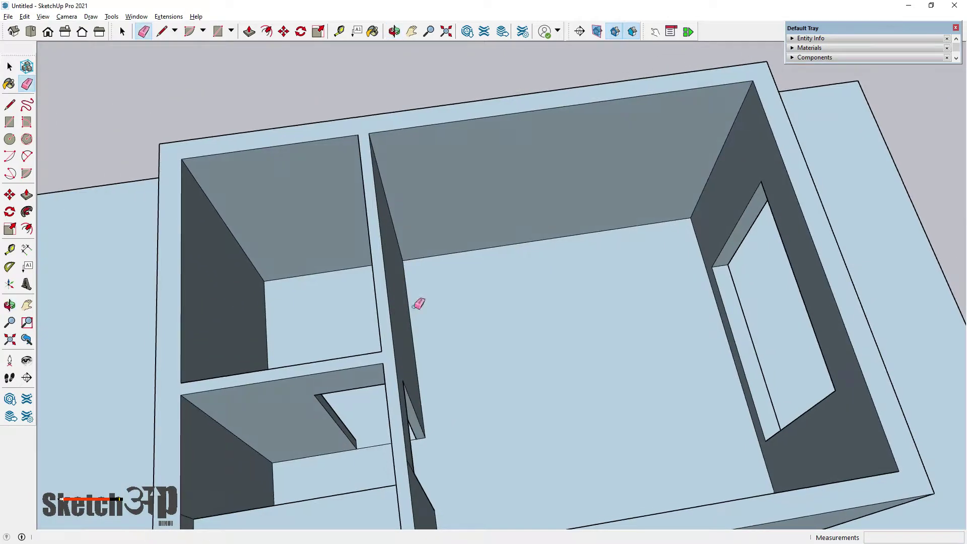
left_click(10, 66)
scroll(582, 319, "down", 5)
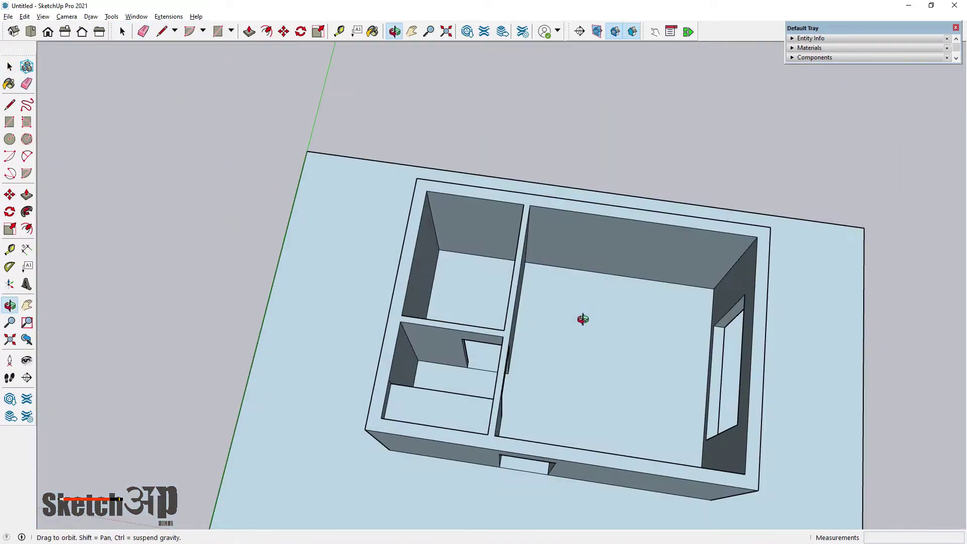
Step: Save the model to the Desktop as 'bed room'
key("ctrl+s")
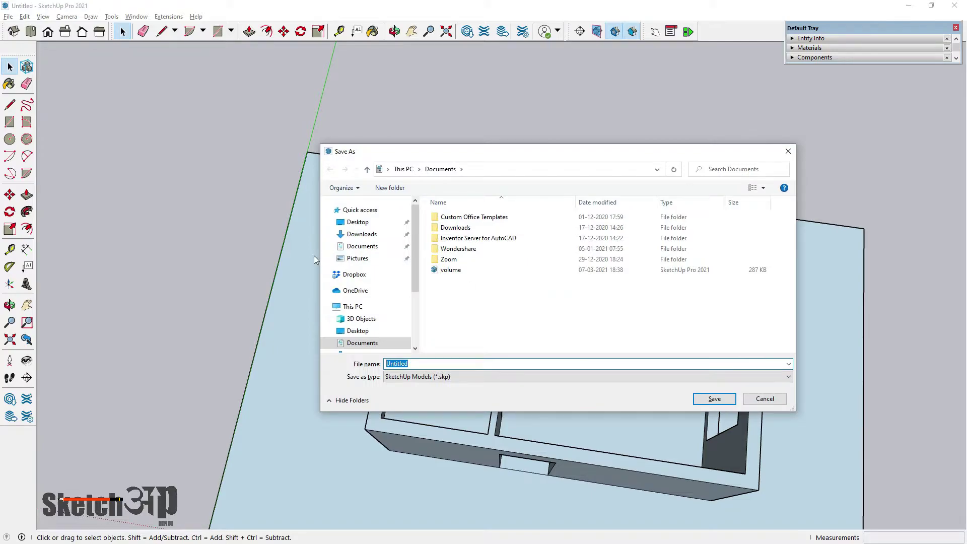
left_click(358, 222)
double_click(448, 363)
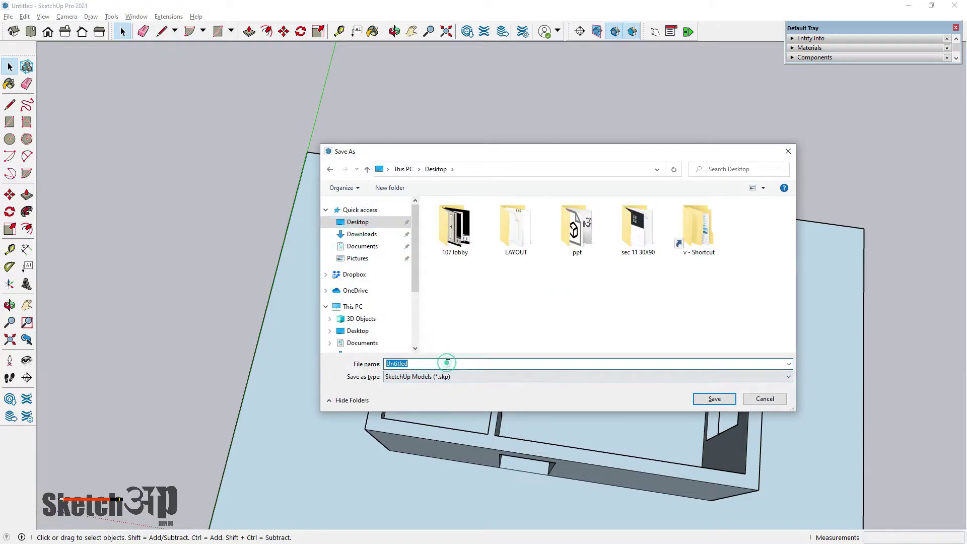
type("bed room")
left_click(721, 398)
middle_click_drag(619, 310, 579, 301)
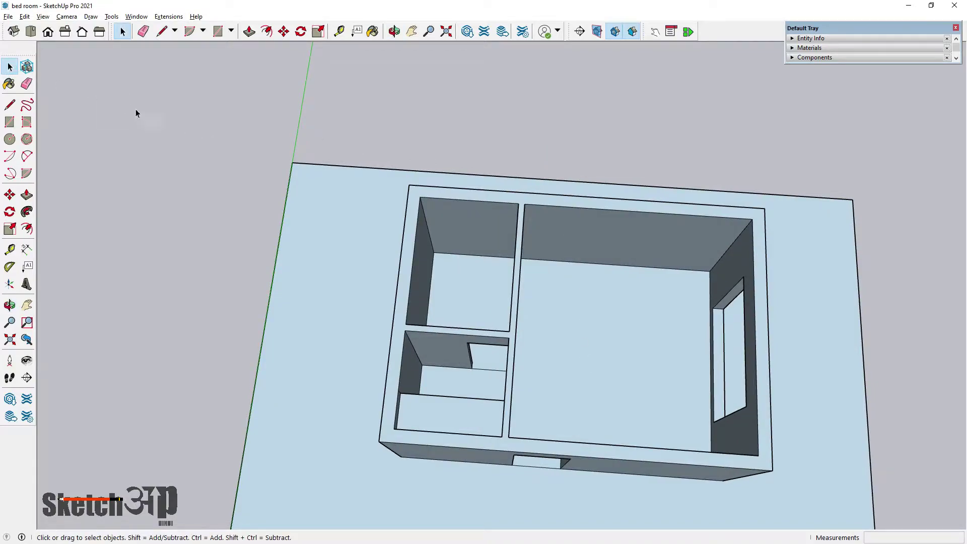
Step: Go to Top view, orbit back to perspective, and window-select the whole room shell
left_click(30, 31)
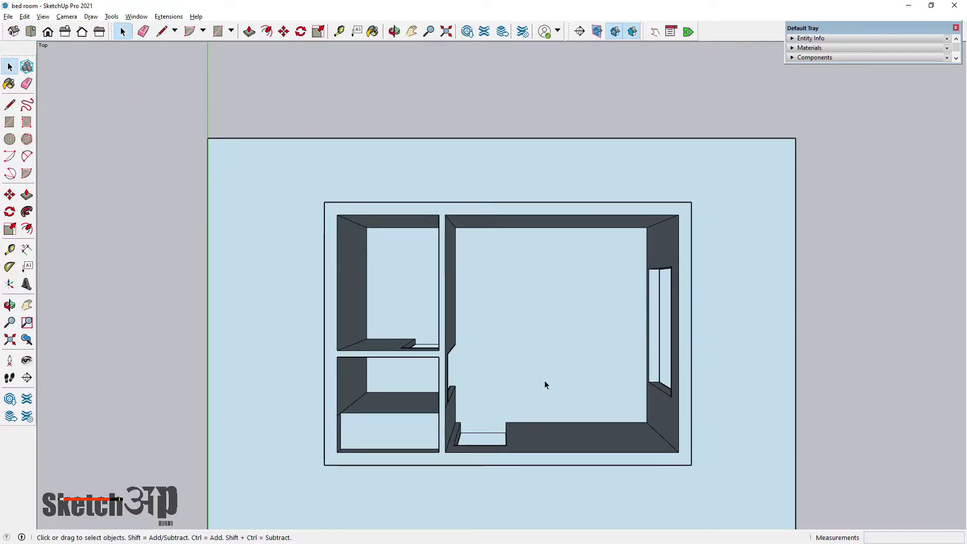
mouse_move(501, 188)
middle_mouse_down()
mouse_move(548, 401)
mouse_move(470, 211)
middle_mouse_up()
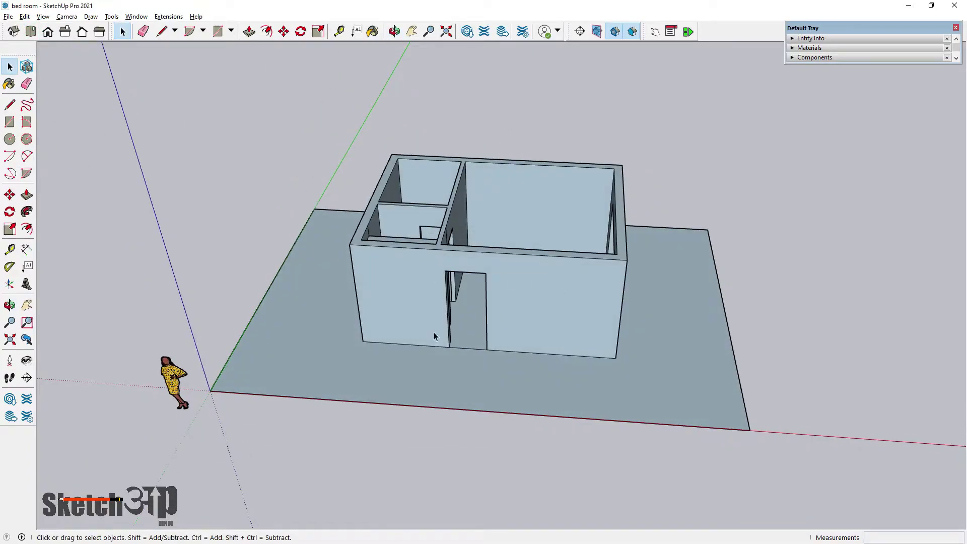
middle_click_drag(338, 195, 252, 134)
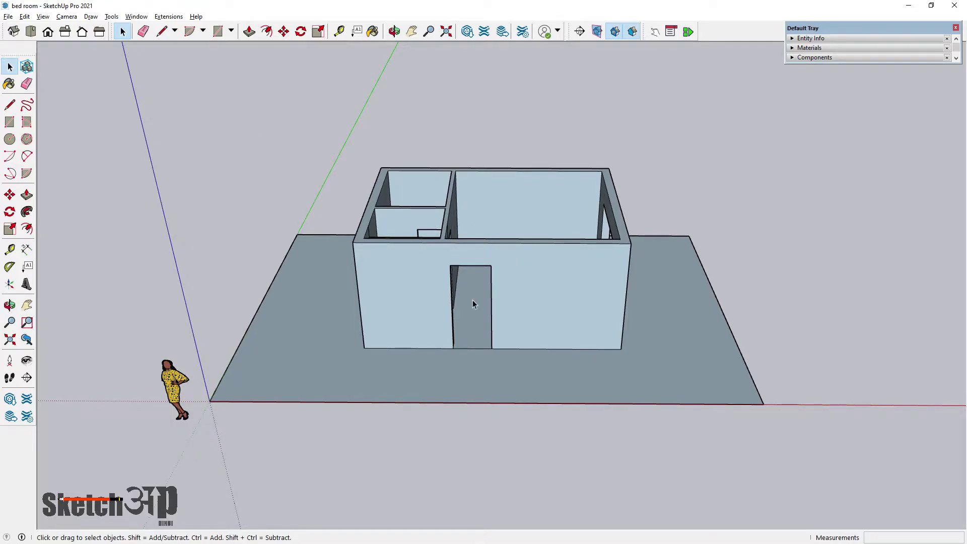
middle_click_drag(472, 300, 533, 322)
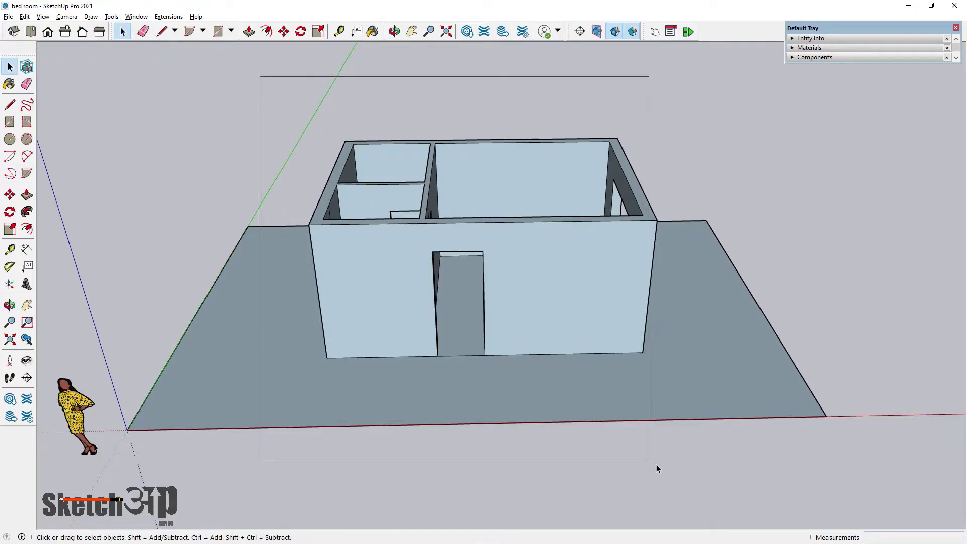
left_click_drag(284, 121, 691, 467)
mouse_move(513, 302)
middle_mouse_down()
mouse_move(311, 245)
mouse_move(551, 410)
mouse_move(501, 238)
middle_mouse_up()
scroll(501, 237, "up", 3)
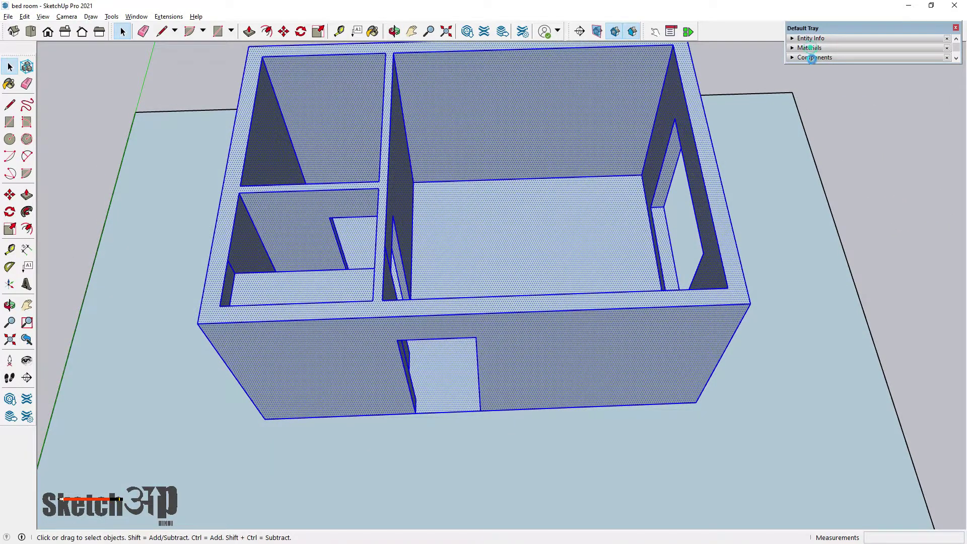
Step: Open the Materials panel and browse the Colors collection
left_click(810, 48)
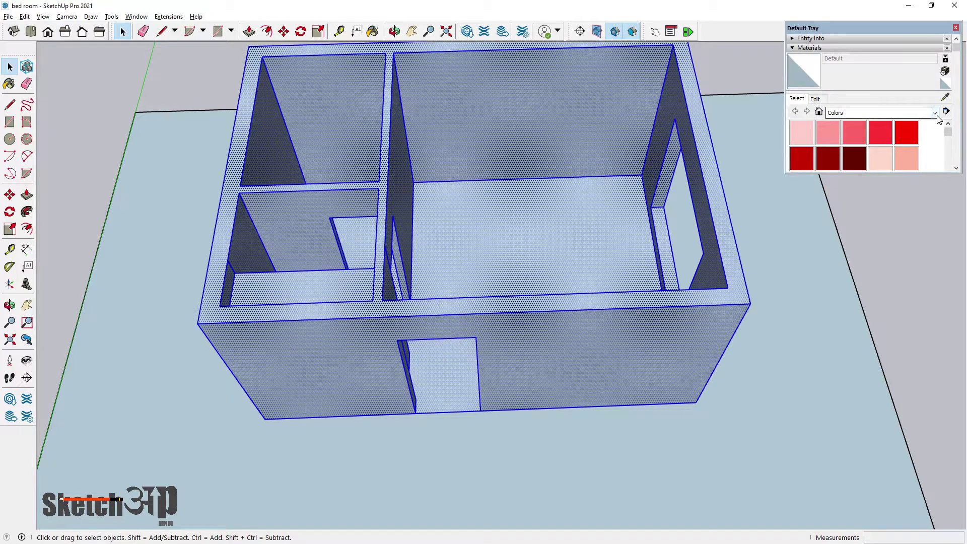
left_click(937, 116)
left_click(929, 154)
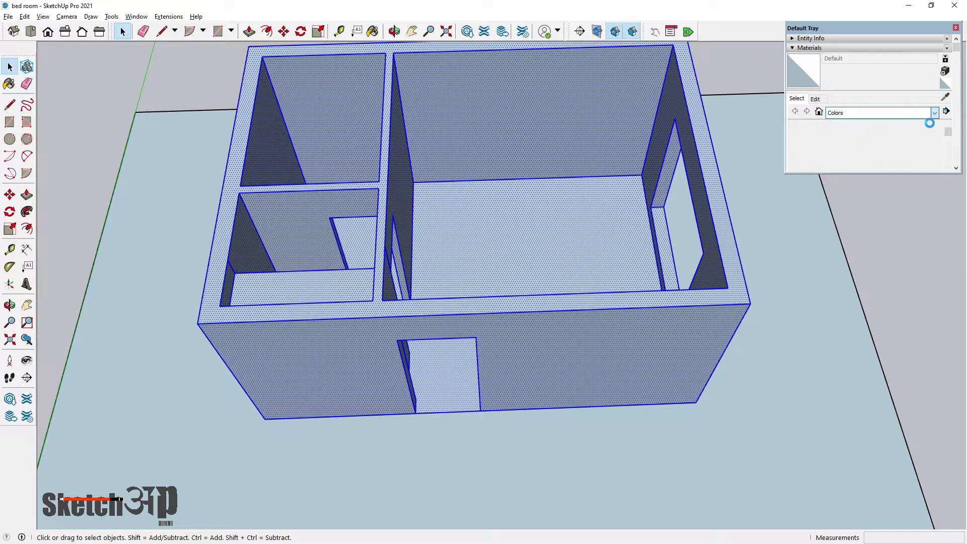
scroll(927, 130, "down", 10)
scroll(926, 134, "down", 3)
scroll(924, 137, "up", 1)
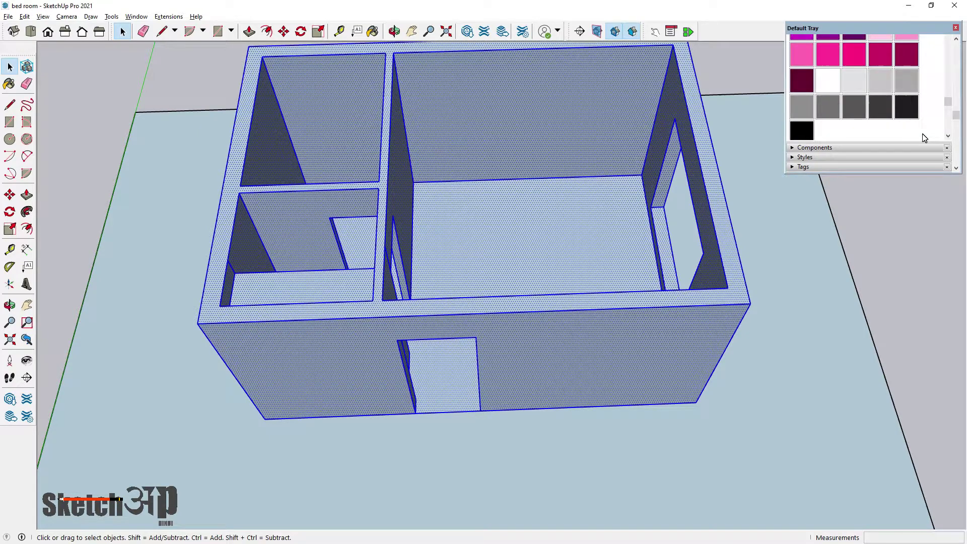
left_click_drag(887, 174, 887, 324)
scroll(889, 199, "up", 3)
scroll(816, 171, "up", 3)
scroll(826, 141, "up", 3)
scroll(856, 148, "down", 3)
scroll(872, 150, "down", 3)
scroll(872, 150, "down", 2)
scroll(872, 150, "down", 2)
Step: Paint the selected room shell with the white colour
left_click(828, 156)
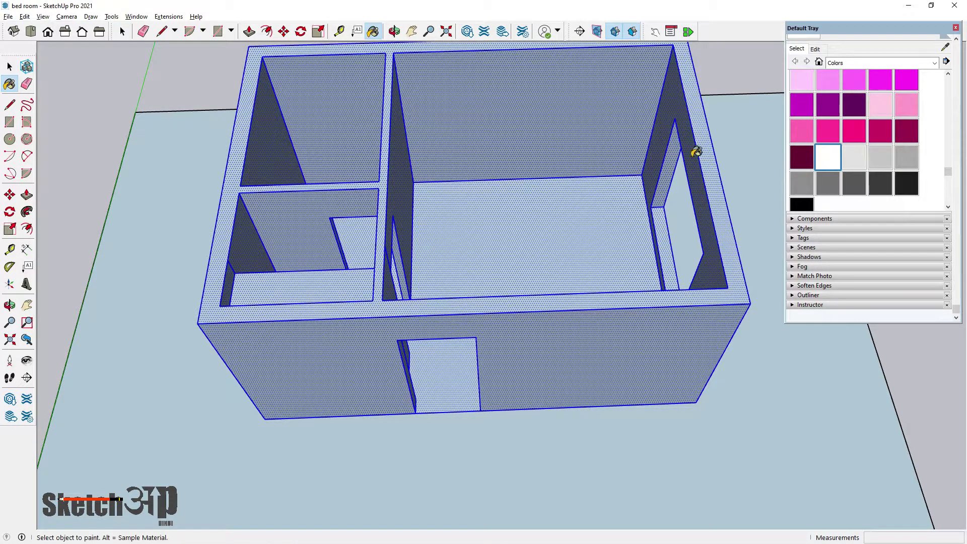
left_click(599, 103)
middle_click_drag(589, 119, 563, 210)
scroll(607, 259, "down", 3)
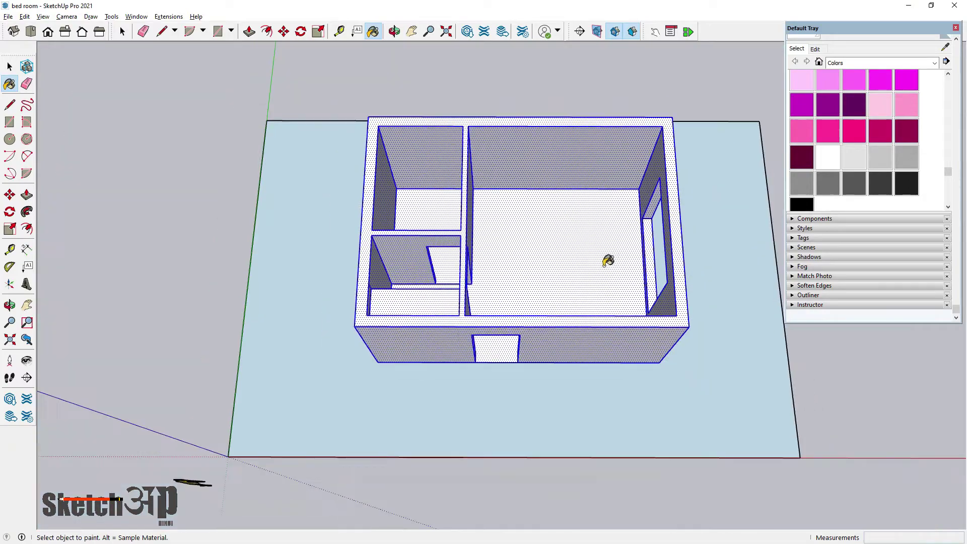
scroll(335, 130, "up", 1)
left_click(9, 66)
Step: Clear the selection and orbit to a nearly top-down view into the room
left_click(151, 75)
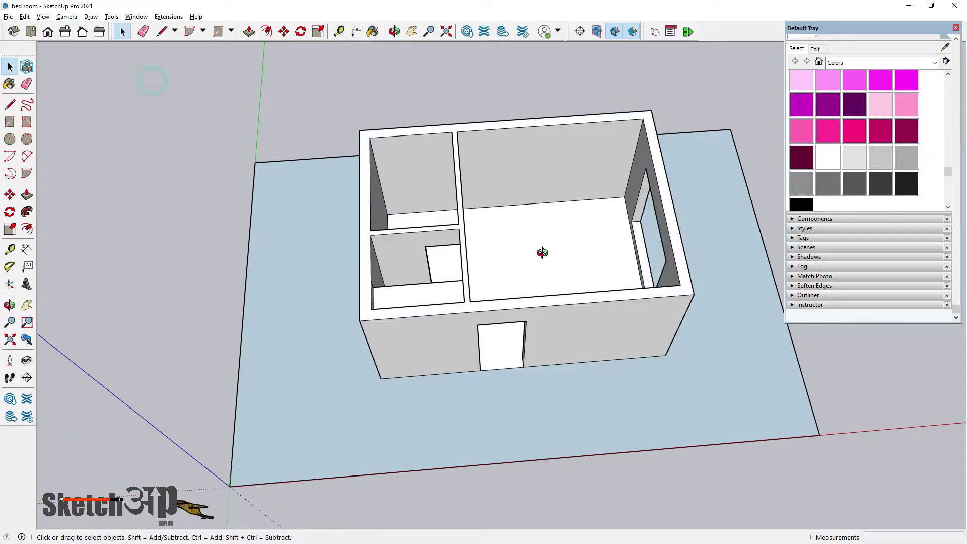
middle_click_drag(151, 75, 143, 131)
scroll(614, 128, "up", 2)
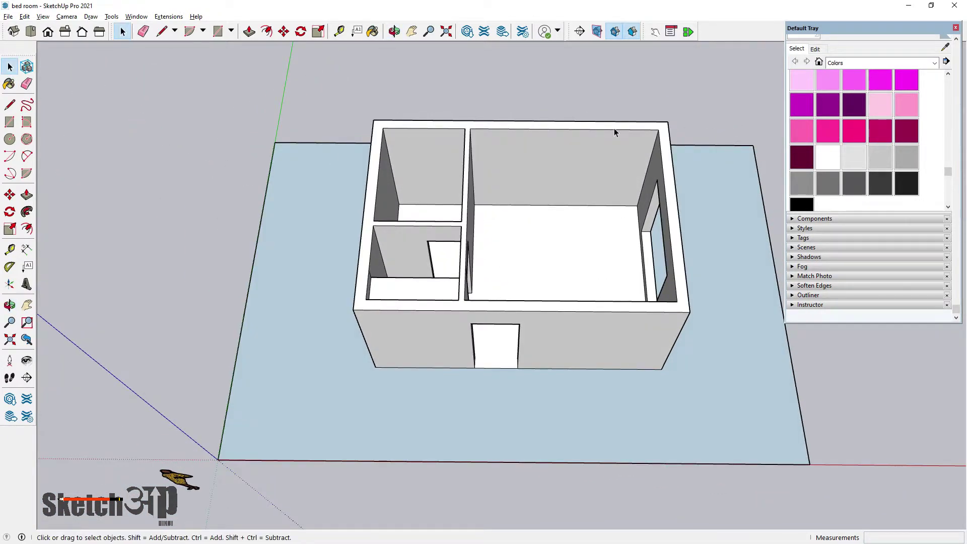
middle_click_drag(615, 128, 622, 189)
scroll(533, 186, "up", 1)
middle_click_drag(534, 185, 532, 212)
scroll(532, 213, "down", 2)
middle_click_drag(481, 179, 497, 283)
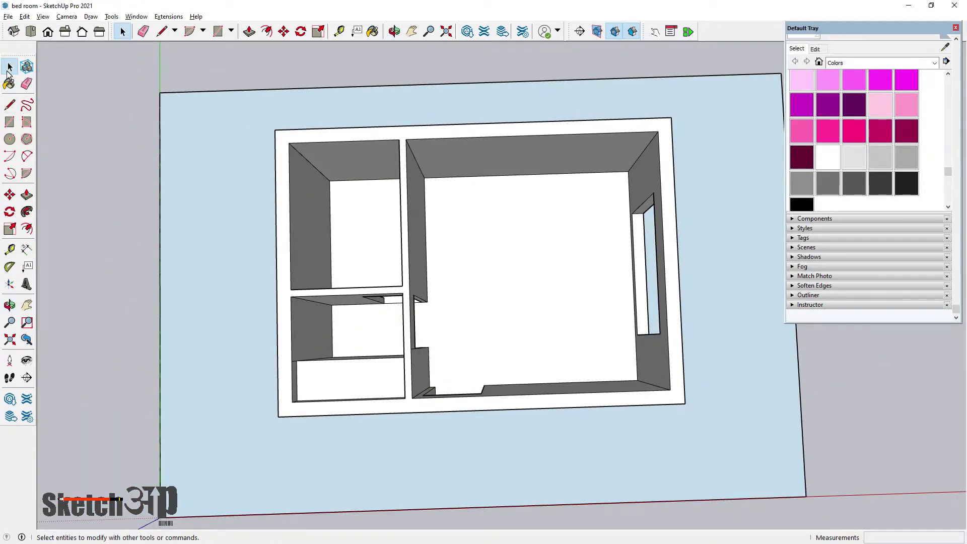
mouse_move(76, 124)
middle_mouse_down()
mouse_move(404, 110)
mouse_move(577, 242)
middle_mouse_up()
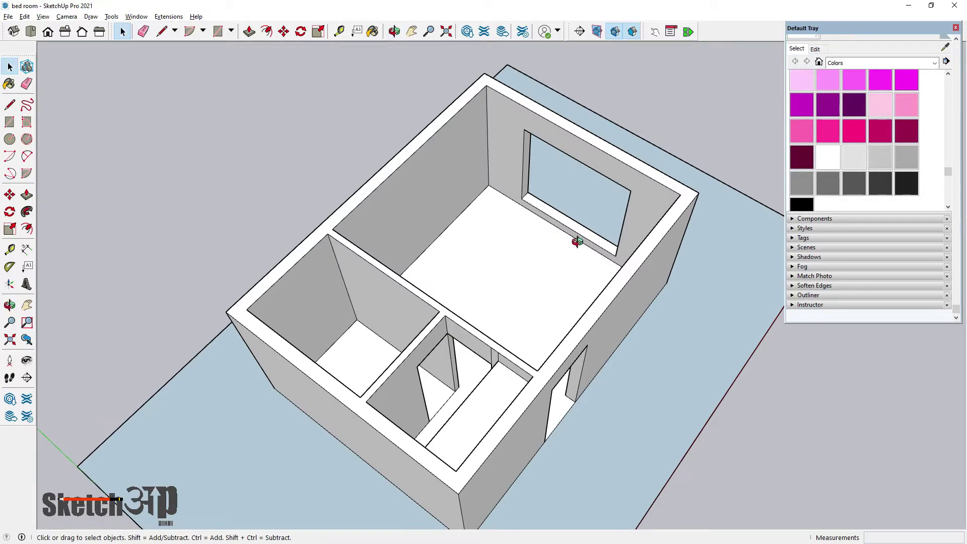
scroll(578, 242, "down", 2)
scroll(540, 233, "up", 3)
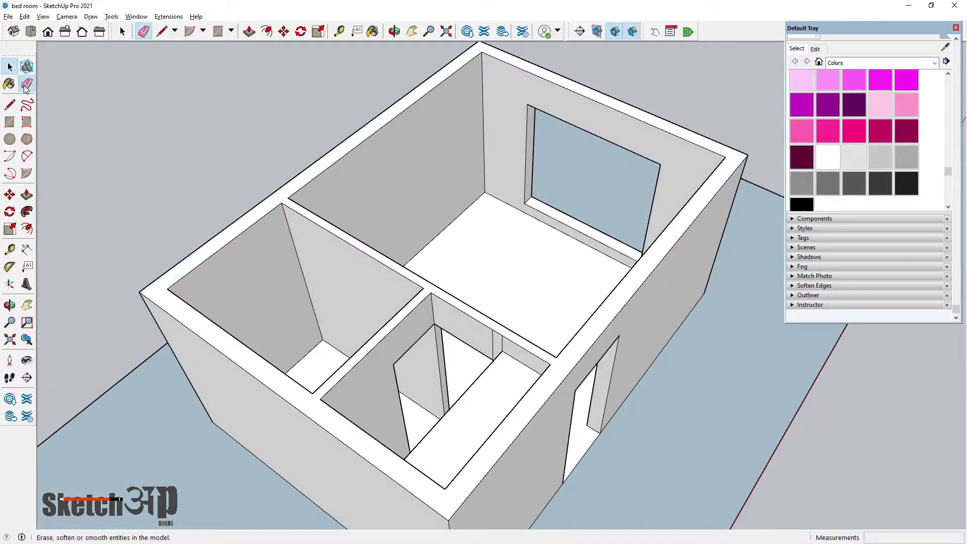
left_click(26, 84)
scroll(519, 327, "up", 2)
scroll(539, 324, "up", 3)
scroll(565, 326, "down", 3)
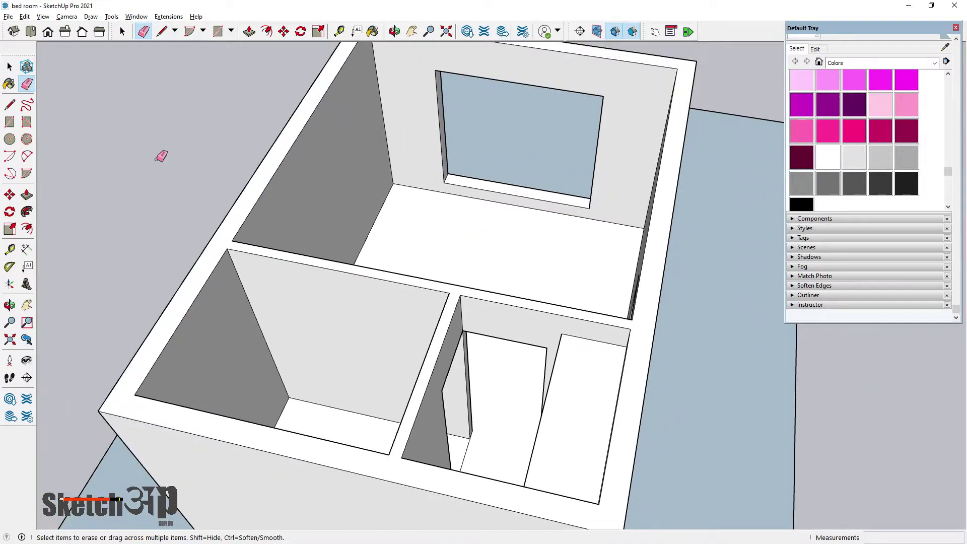
scroll(276, 339, "down", 3)
mouse_move(276, 339)
middle_mouse_down()
mouse_move(389, 309)
mouse_move(479, 371)
mouse_move(415, 348)
mouse_move(451, 471)
mouse_move(443, 419)
mouse_move(569, 322)
middle_mouse_up()
scroll(598, 286, "up", 2)
mouse_move(538, 354)
middle_mouse_down()
mouse_move(519, 308)
mouse_move(484, 297)
middle_mouse_up()
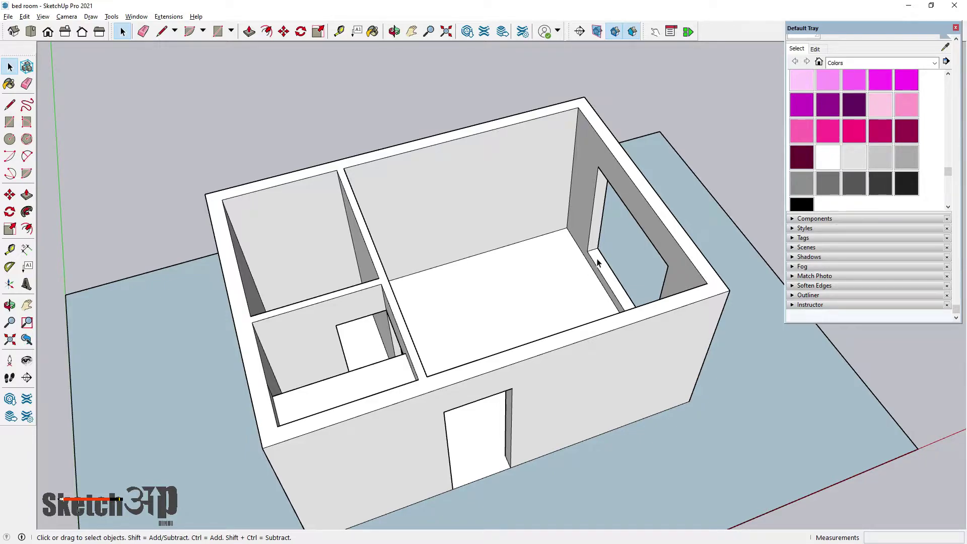
mouse_move(598, 265)
middle_mouse_down()
mouse_move(557, 261)
mouse_move(561, 281)
middle_mouse_up()
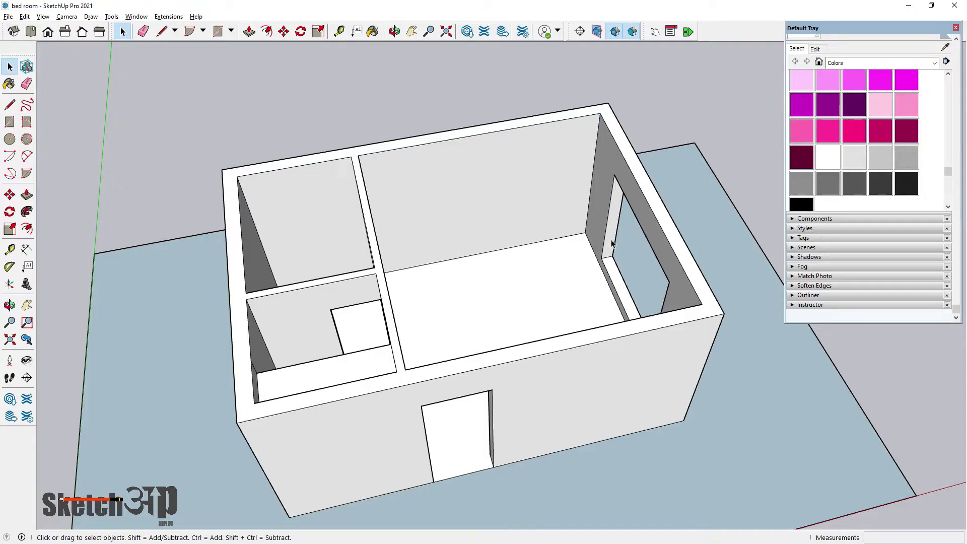
middle_click_drag(481, 425, 443, 410)
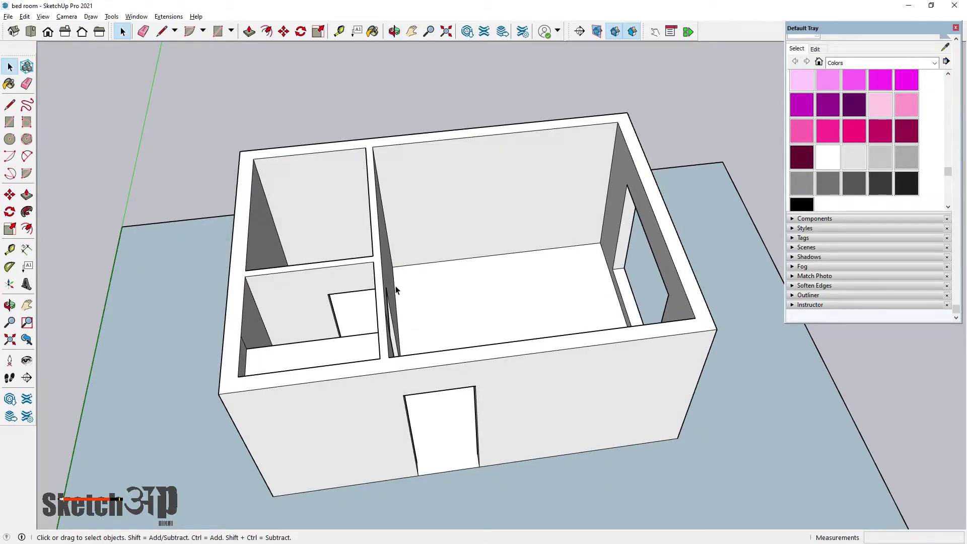
left_click(168, 16)
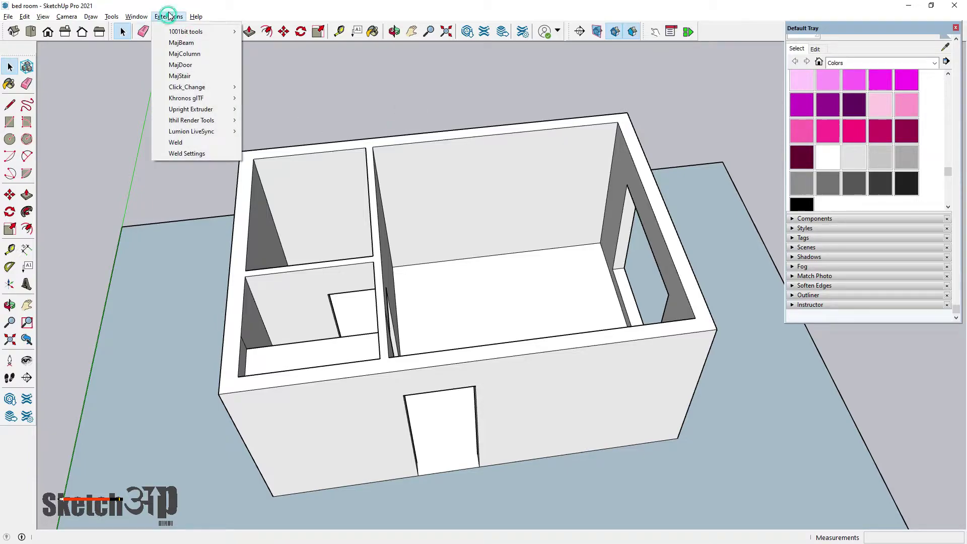
mouse_move(187, 86)
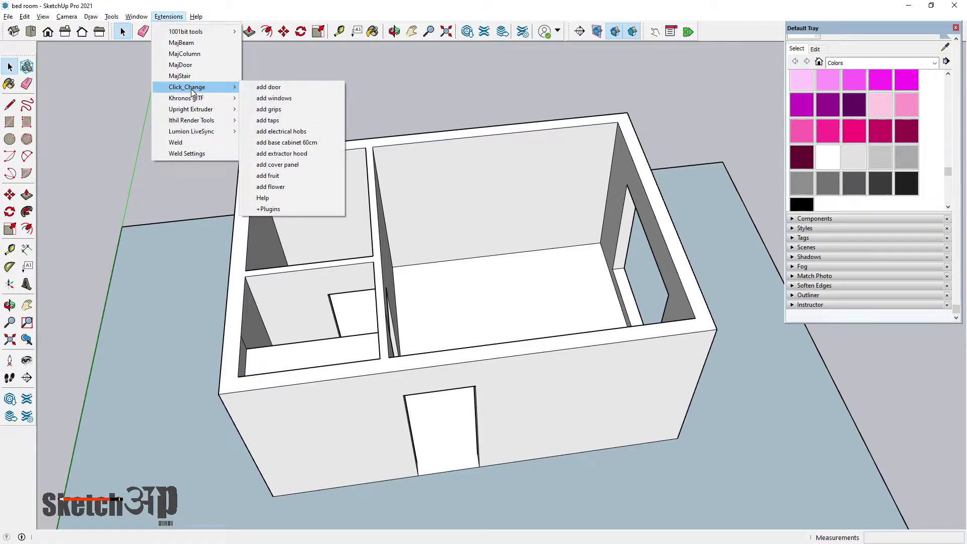
Step: Insert the Click_Change door component into the front doorway
left_click(267, 90)
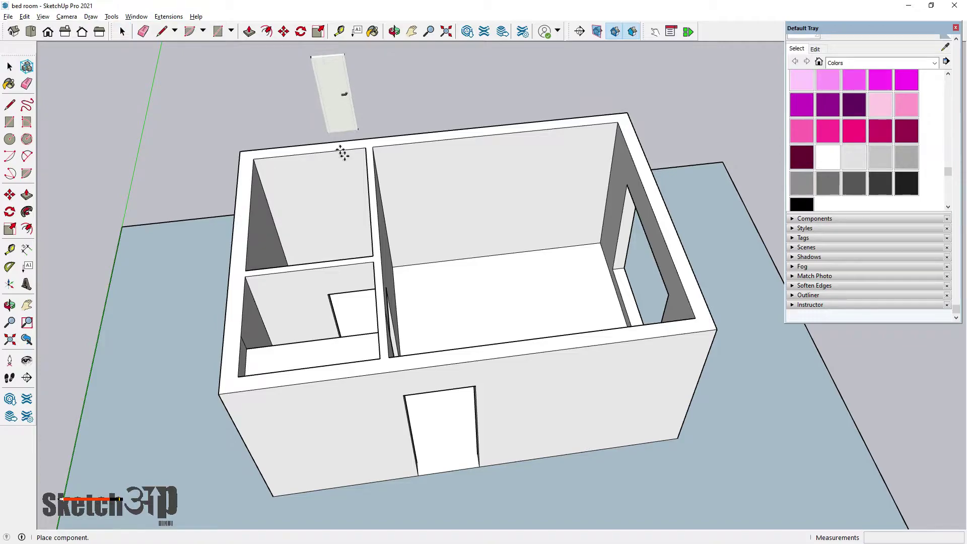
scroll(431, 423, "up", 1)
left_click(428, 463)
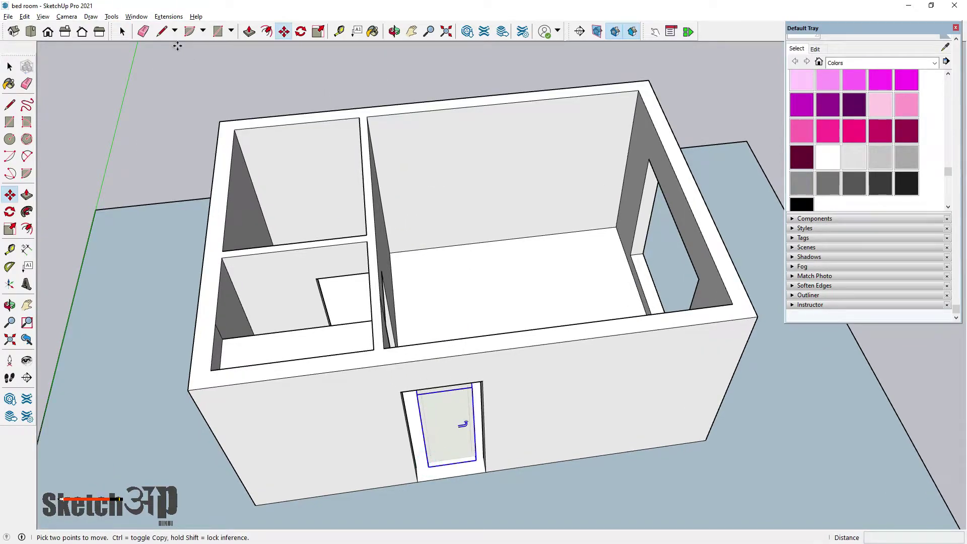
Step: Insert the Click_Change window component into the right-wall opening
left_click(170, 18)
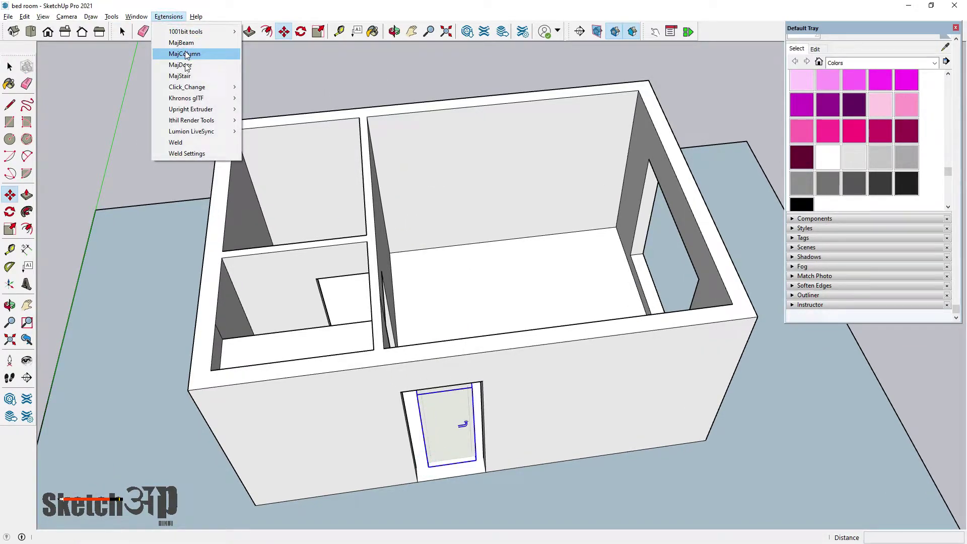
mouse_move(187, 87)
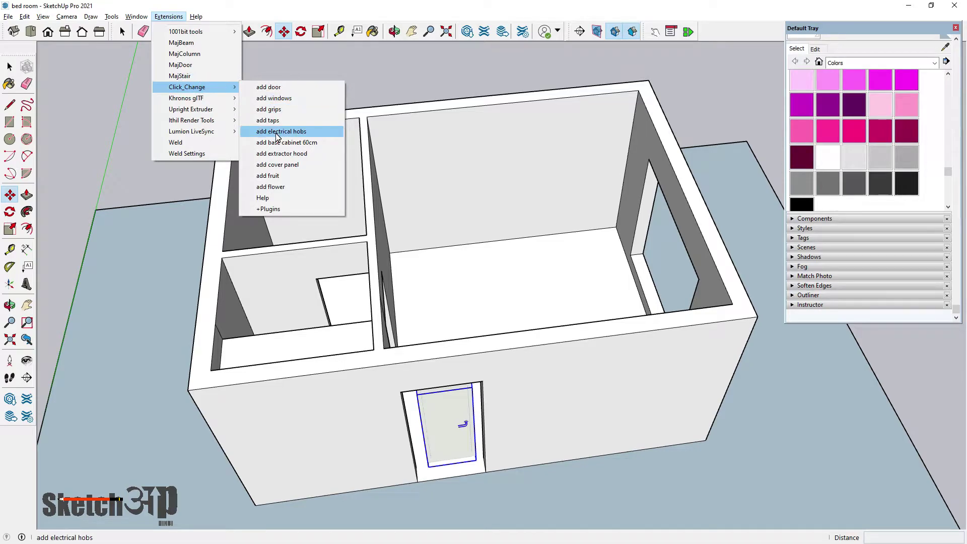
left_click(275, 98)
scroll(627, 259, "up", 2)
scroll(633, 262, "up", 2)
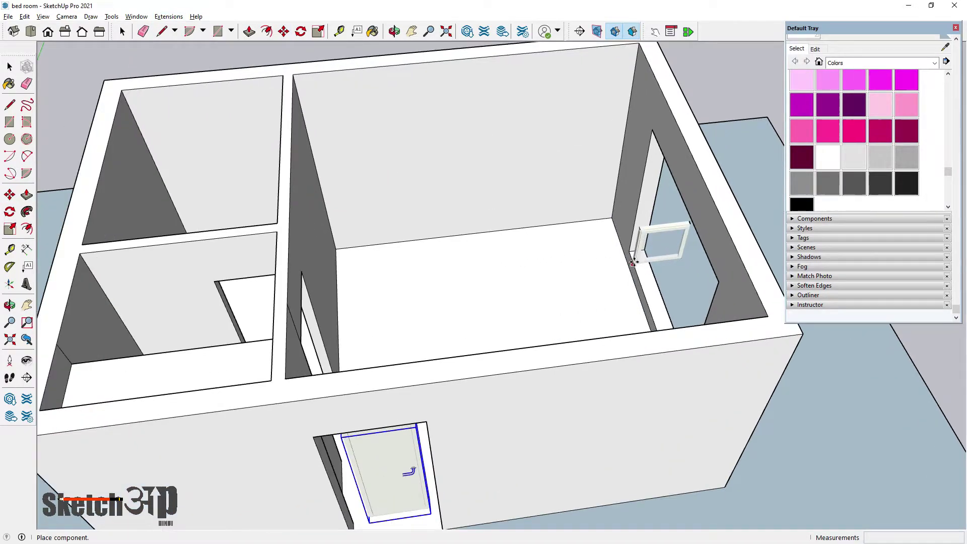
left_click(633, 260)
key("m")
left_click(11, 67)
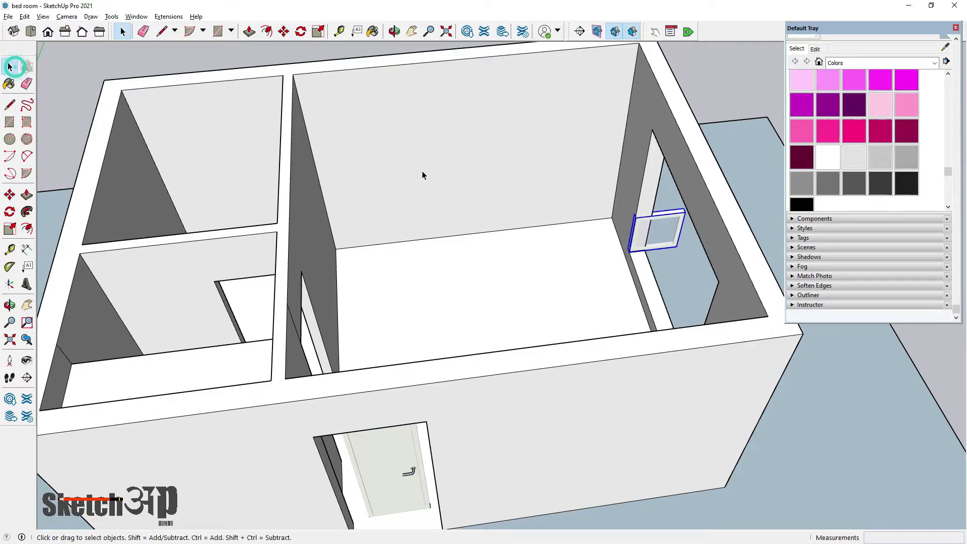
Step: Select the door and scale it wider on both its left and right sides
middle_click_drag(415, 180, 447, 335)
scroll(378, 315, "up", 3)
scroll(354, 297, "up", 2)
left_click(354, 297)
middle_click_drag(354, 298, 345, 291)
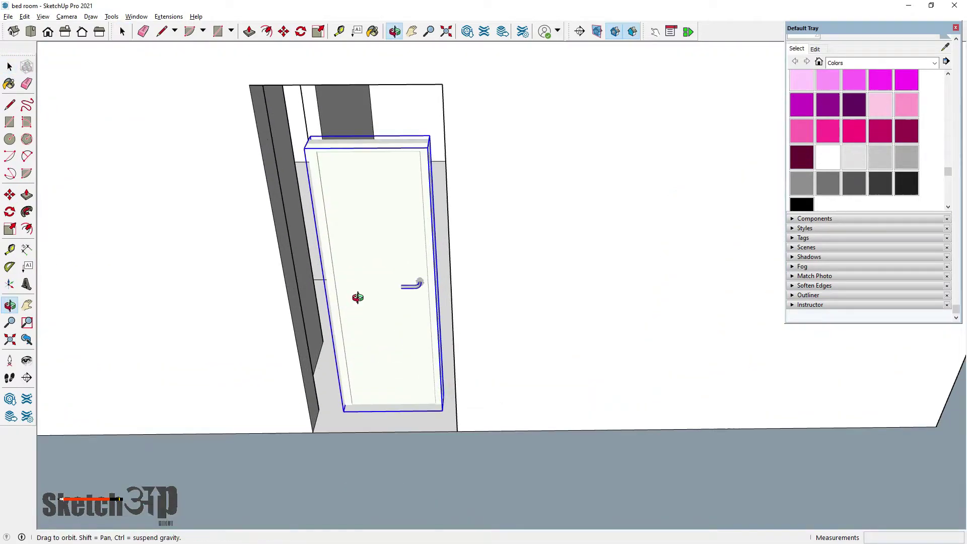
left_click(10, 229)
middle_click_drag(282, 297, 341, 304)
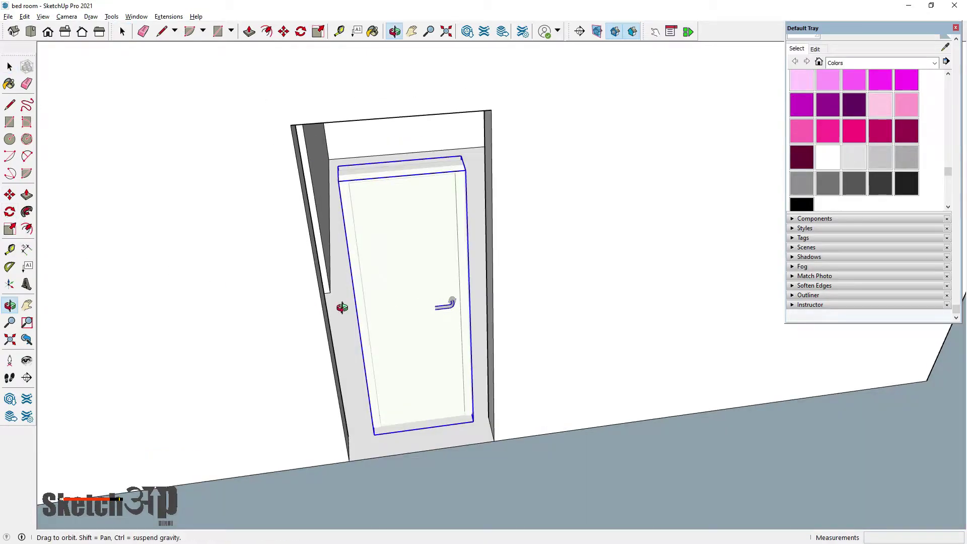
scroll(380, 316, "up", 2)
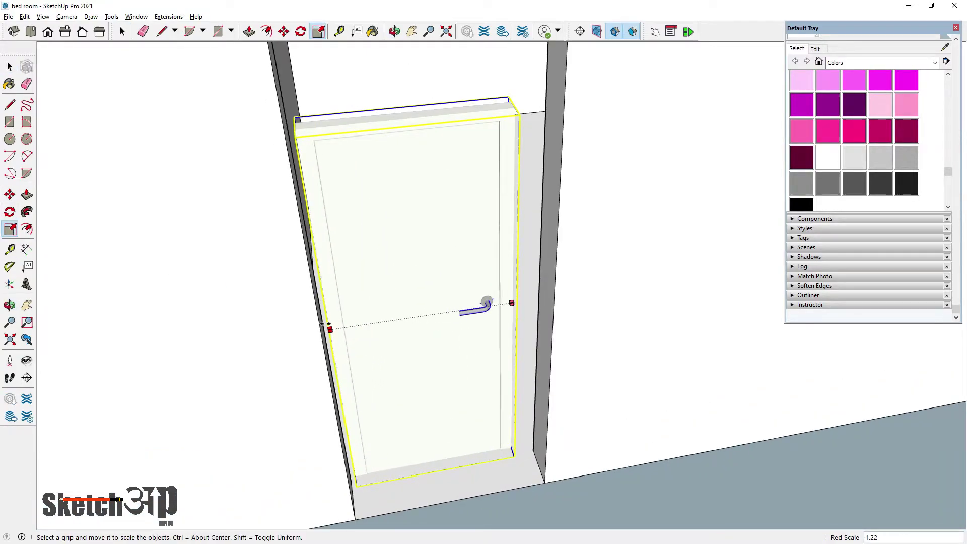
left_click_drag(364, 322, 320, 325)
middle_click_drag(319, 323, 463, 326)
scroll(463, 326, "up", 2)
left_click_drag(482, 316, 520, 316)
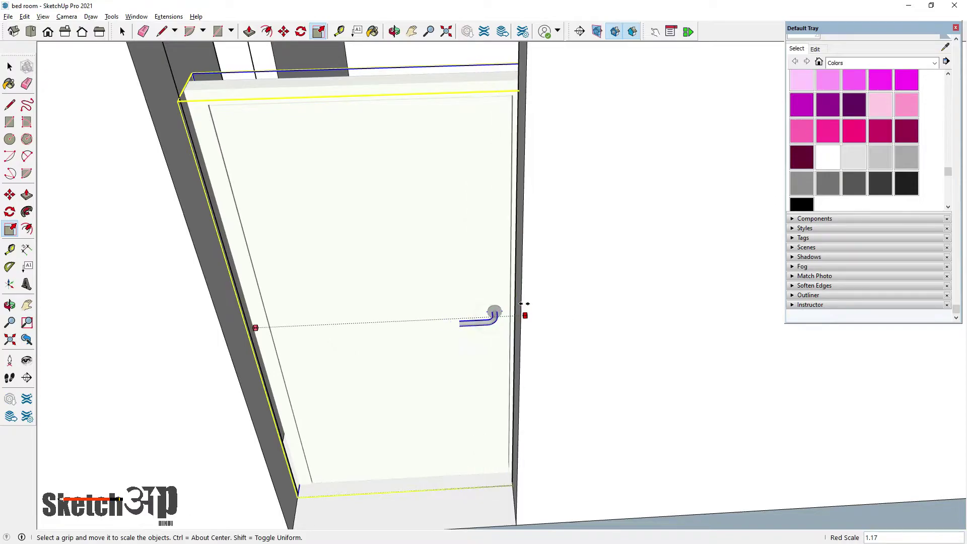
left_click_drag(486, 319, 520, 305)
scroll(494, 391, "down", 3)
scroll(494, 391, "up", 2)
Step: Stretch the door upward so it is tall enough to fill the doorway
left_click_drag(358, 123, 349, 117)
scroll(349, 117, "down", 2)
left_click_drag(263, 107, 212, 72)
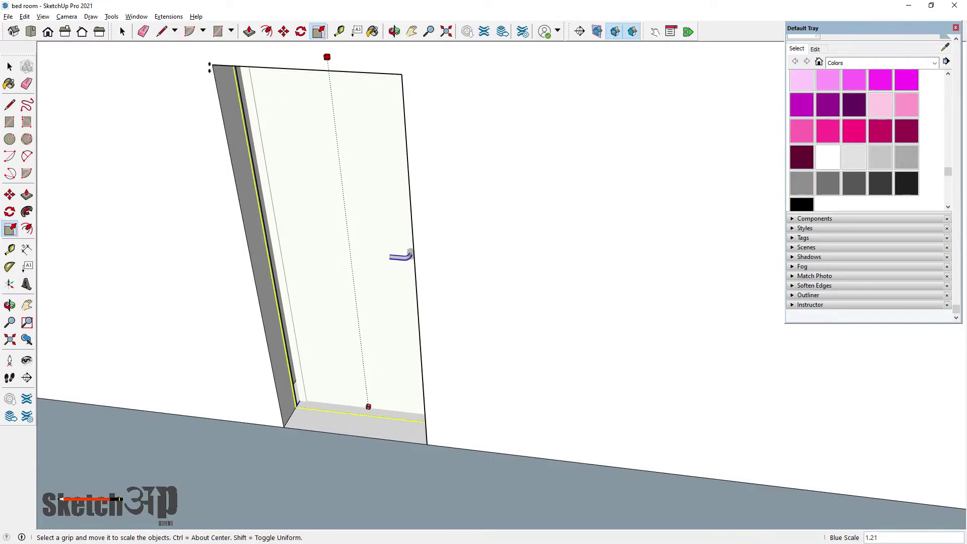
scroll(352, 270, "down", 3)
middle_click_drag(352, 270, 283, 302)
scroll(311, 299, "up", 3)
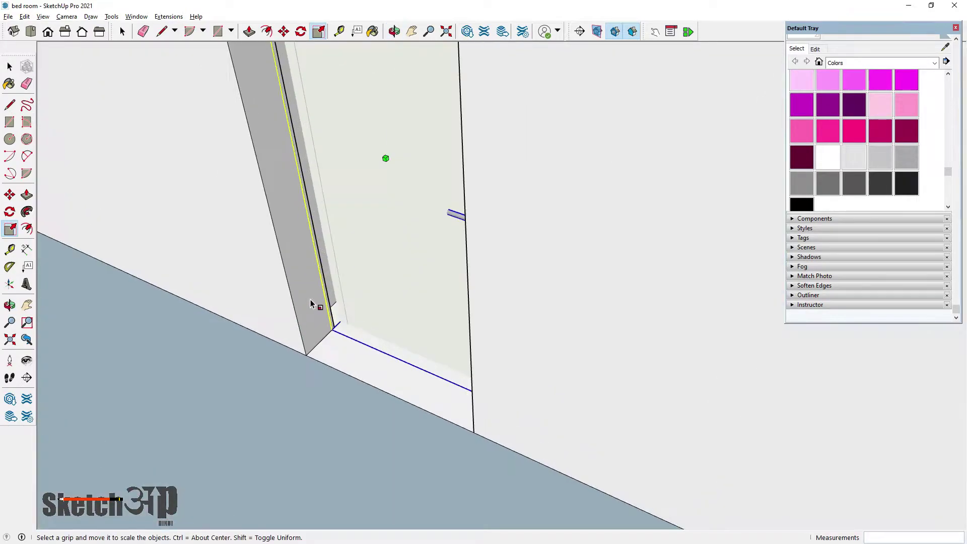
scroll(162, 257, "up", 2)
Step: Move the door from its bottom corner so it sits squarely in the front doorway
left_click(9, 195)
scroll(303, 342, "up", 3)
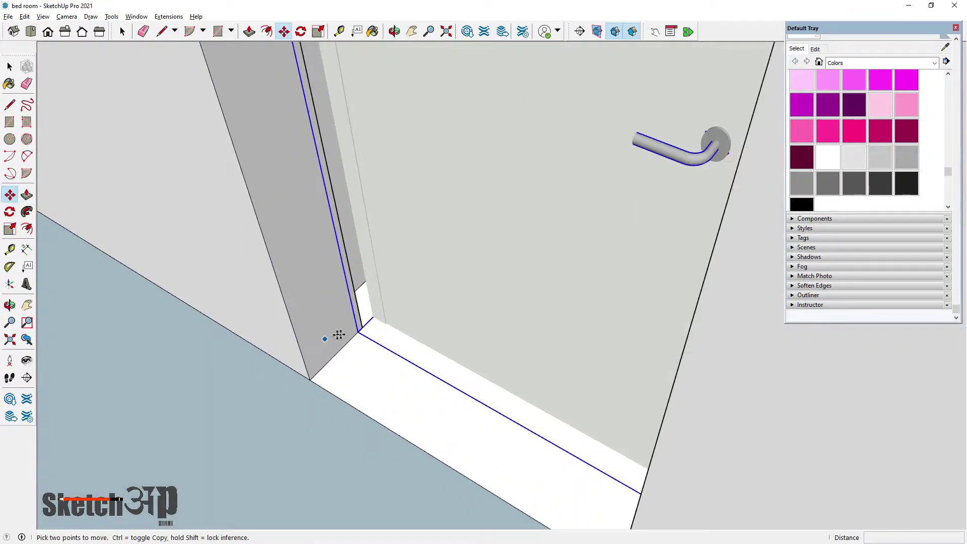
left_click(357, 334)
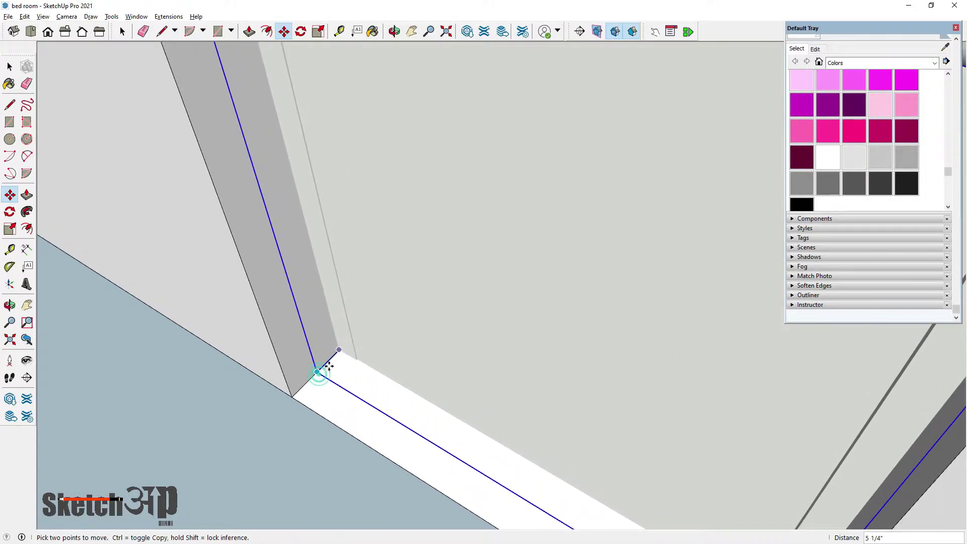
scroll(328, 366, "down", 3)
mouse_move(425, 363)
middle_mouse_down()
mouse_move(168, 441)
mouse_move(99, 447)
mouse_move(396, 397)
mouse_move(346, 363)
middle_mouse_up()
scroll(353, 357, "up", 2)
scroll(351, 359, "down", 1)
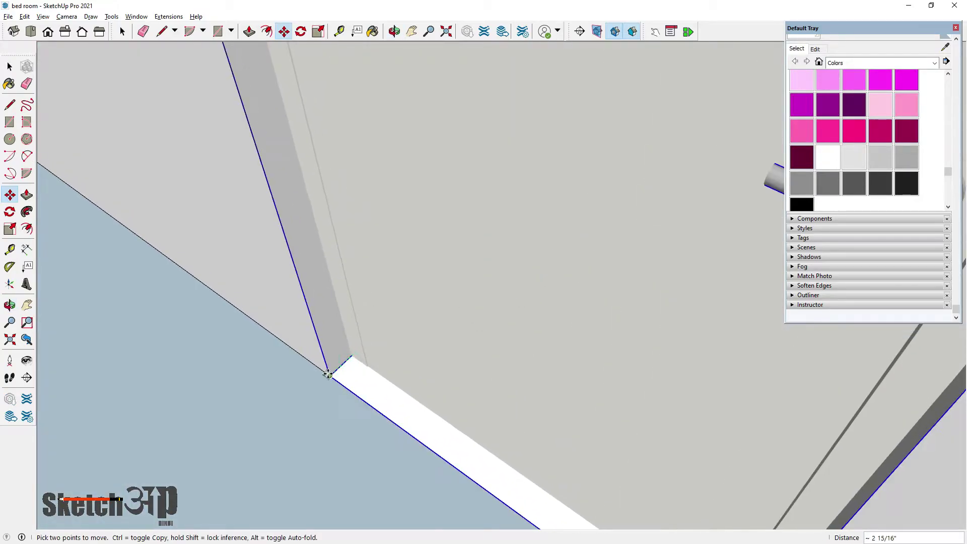
scroll(255, 376, "down", 2)
mouse_move(255, 376)
middle_mouse_down()
mouse_move(349, 367)
mouse_move(361, 391)
mouse_move(460, 311)
middle_mouse_up()
scroll(362, 391, "down", 3)
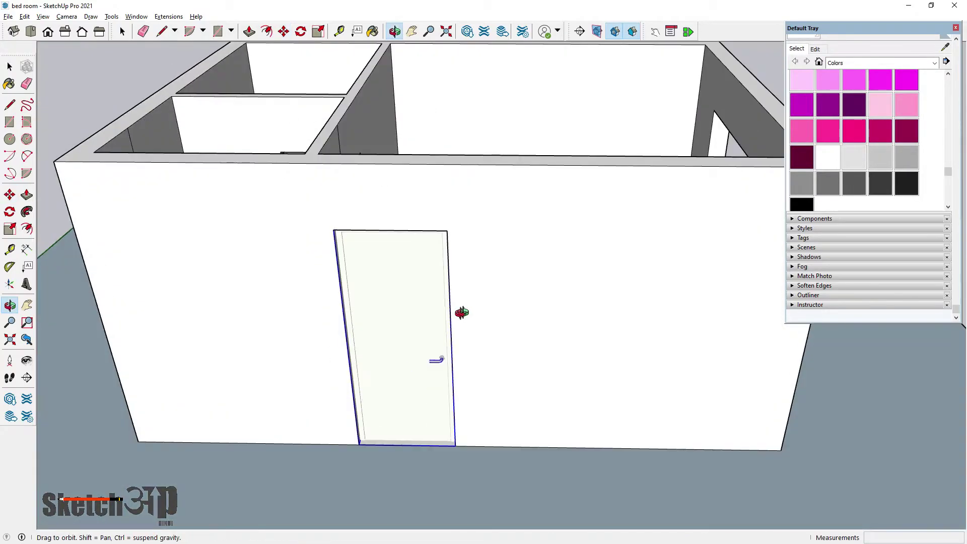
left_click(10, 67)
scroll(194, 298, "down", 3)
mouse_move(194, 298)
middle_mouse_down()
mouse_move(320, 216)
mouse_move(425, 268)
middle_mouse_up()
scroll(406, 260, "up", 3)
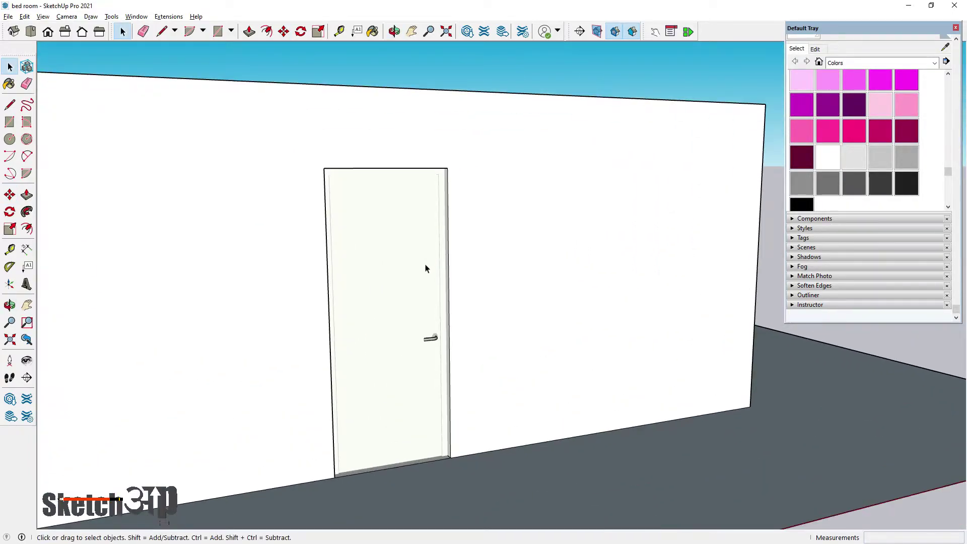
left_click(655, 32)
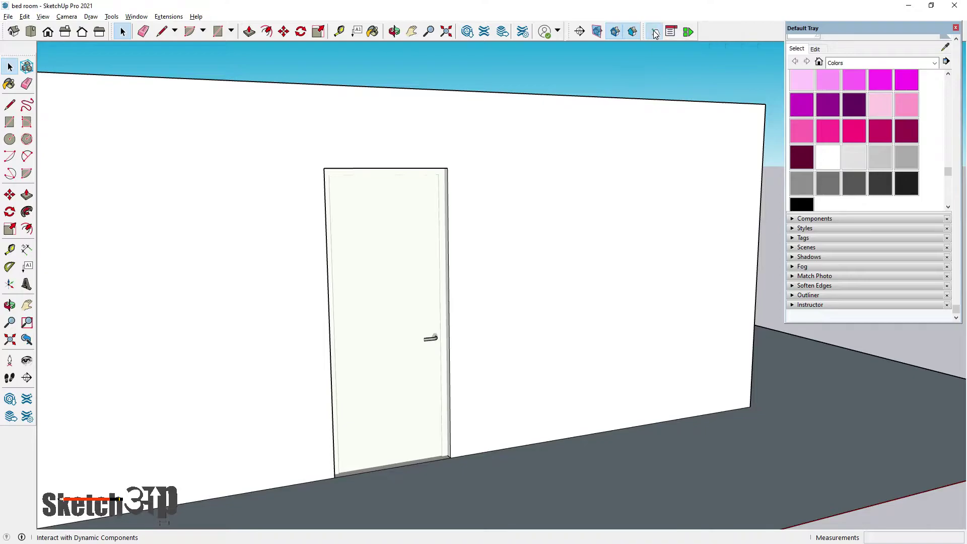
left_click(421, 247)
mouse_move(425, 250)
middle_mouse_down()
mouse_move(235, 280)
mouse_move(190, 310)
middle_mouse_up()
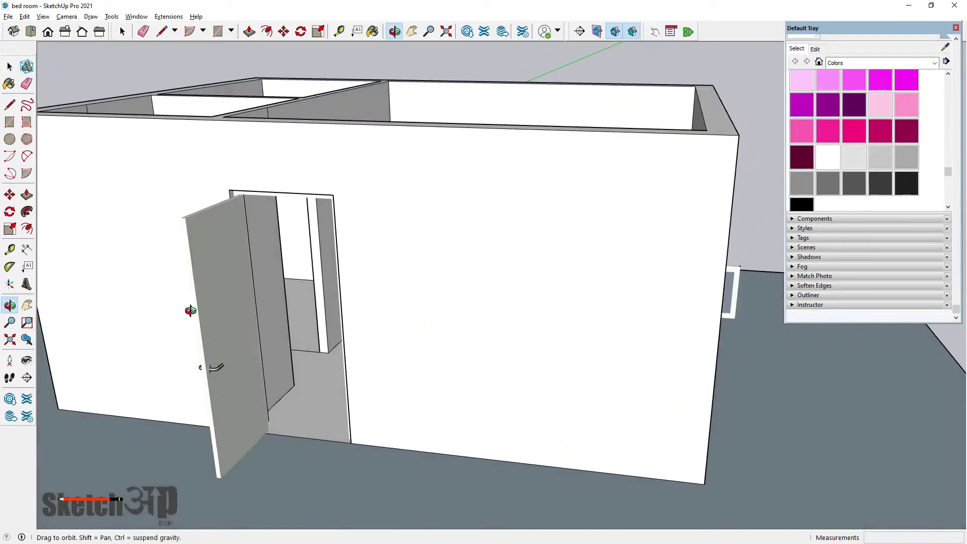
left_click(206, 285)
middle_click_drag(280, 282, 286, 364)
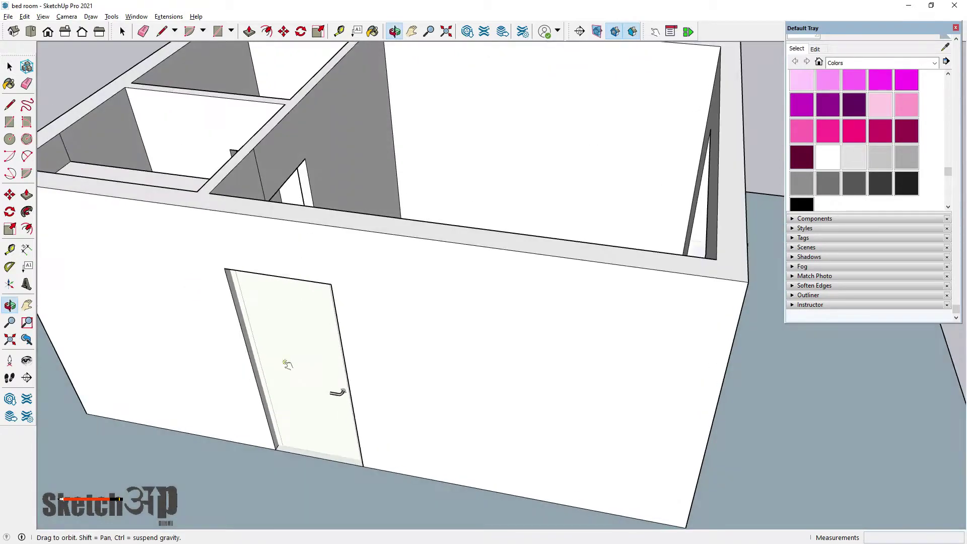
left_click(287, 355)
left_click(244, 346)
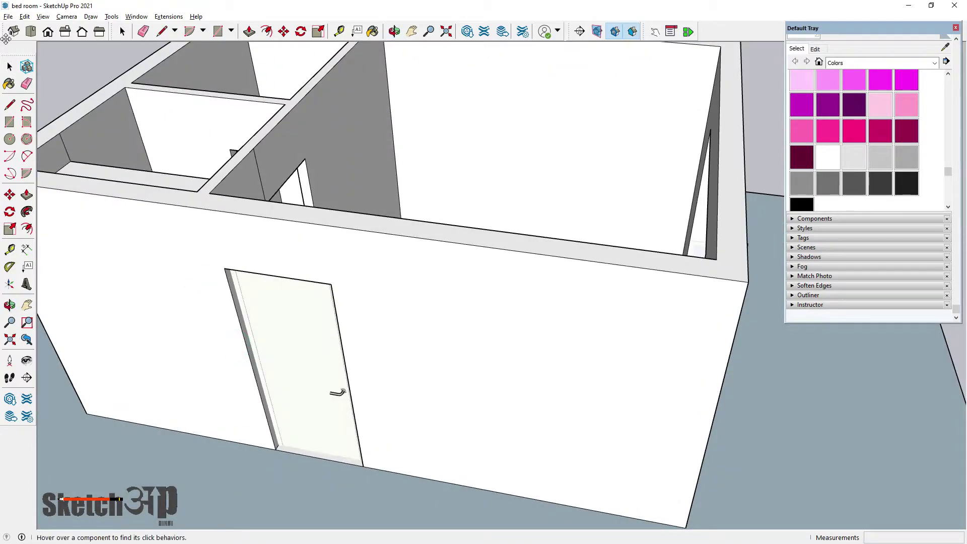
left_click(9, 66)
scroll(268, 367, "up", 2)
scroll(282, 345, "up", 3)
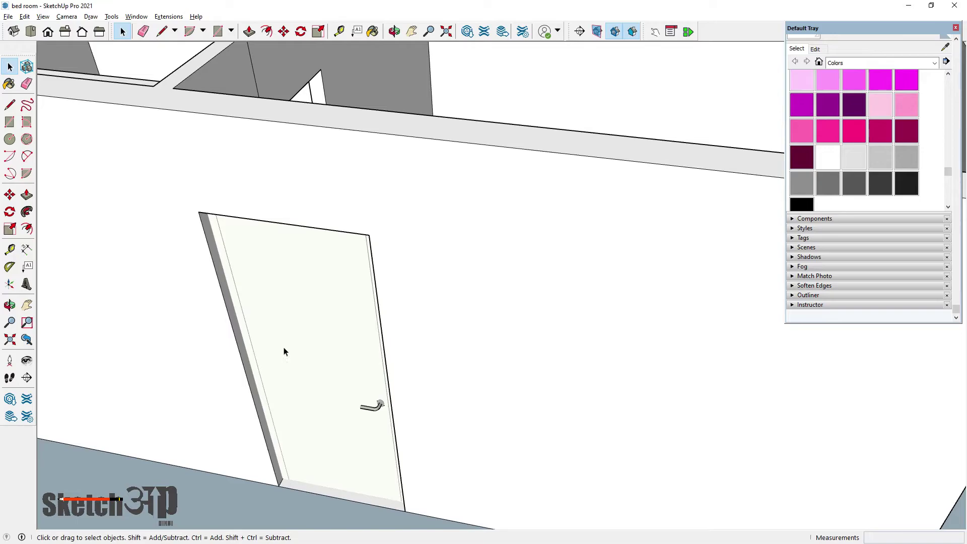
Step: Flip the door along the component's red axis, then along its green axis
right_click(284, 348)
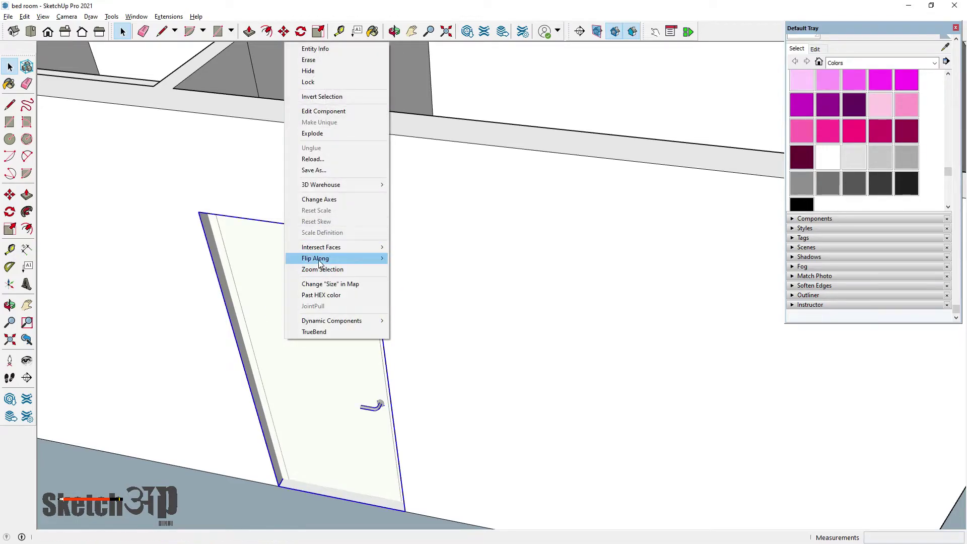
left_click(436, 262)
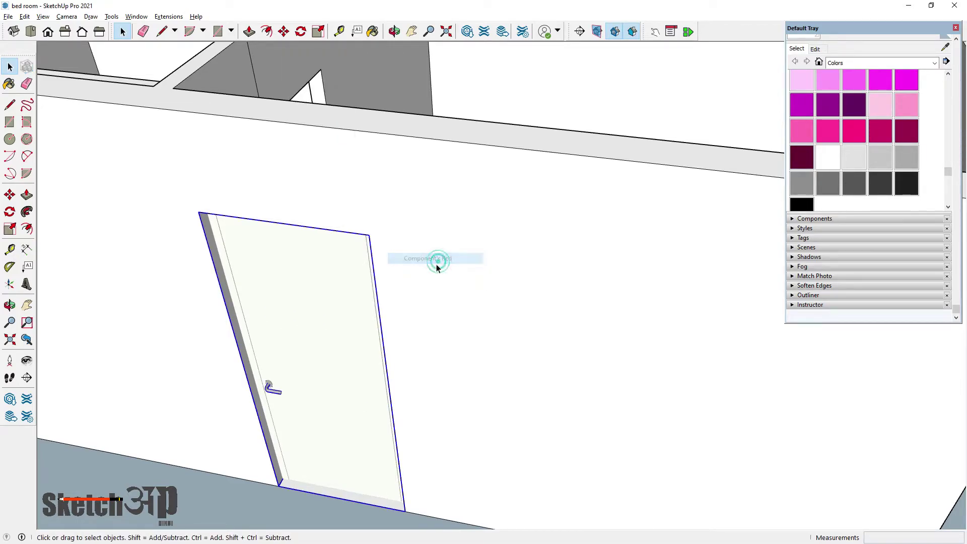
right_click(347, 315)
mouse_move(379, 229)
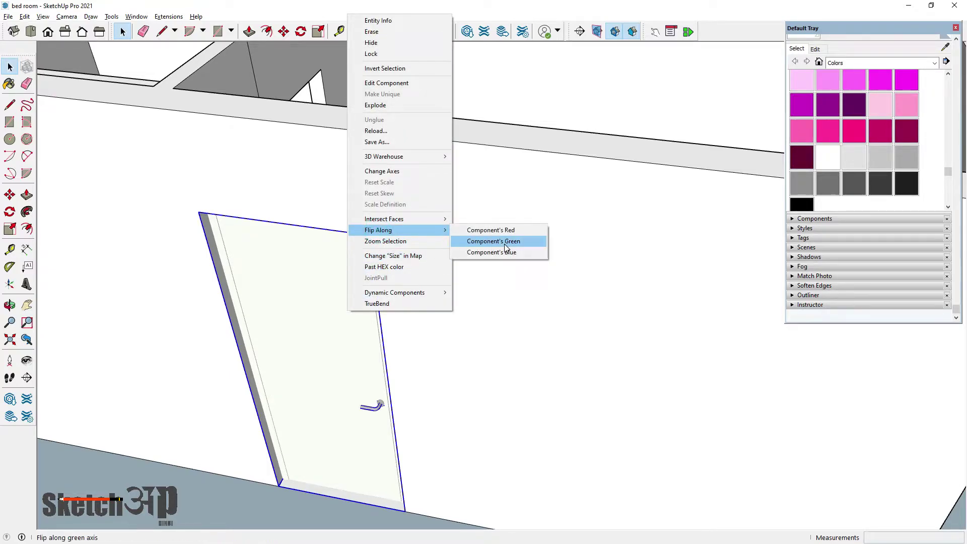
left_click(504, 242)
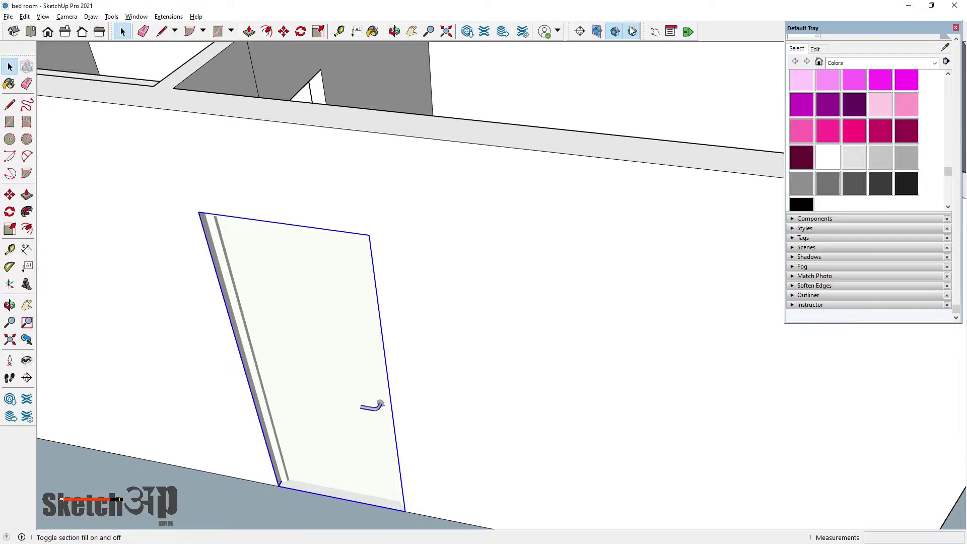
Step: Test the flipped door by swinging it open and closed with Interact, then return to Select
left_click(288, 292)
mouse_move(287, 291)
middle_mouse_down()
mouse_move(162, 462)
mouse_move(280, 302)
middle_mouse_up()
left_click(280, 305)
left_click(255, 331)
left_click(9, 66)
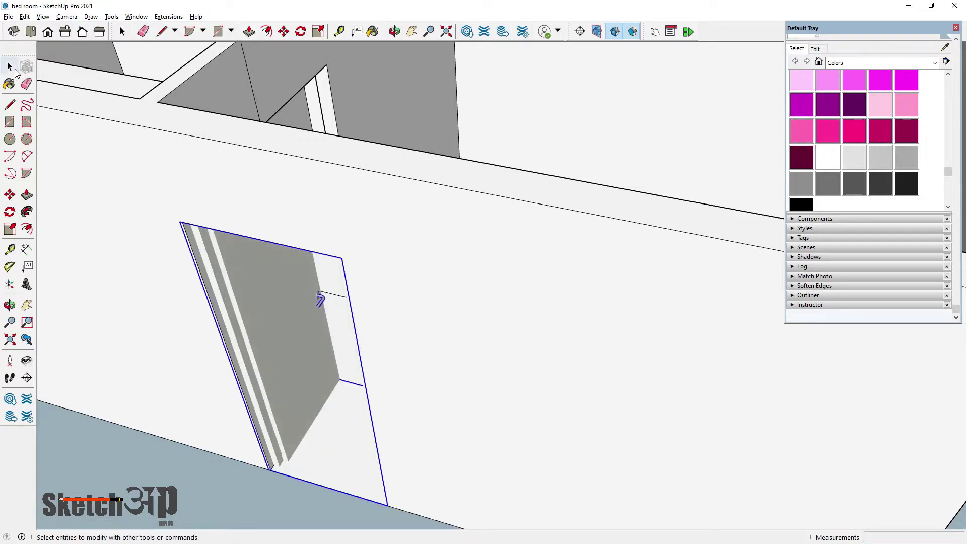
left_click(654, 31)
scroll(294, 299, "down", 3)
key("space")
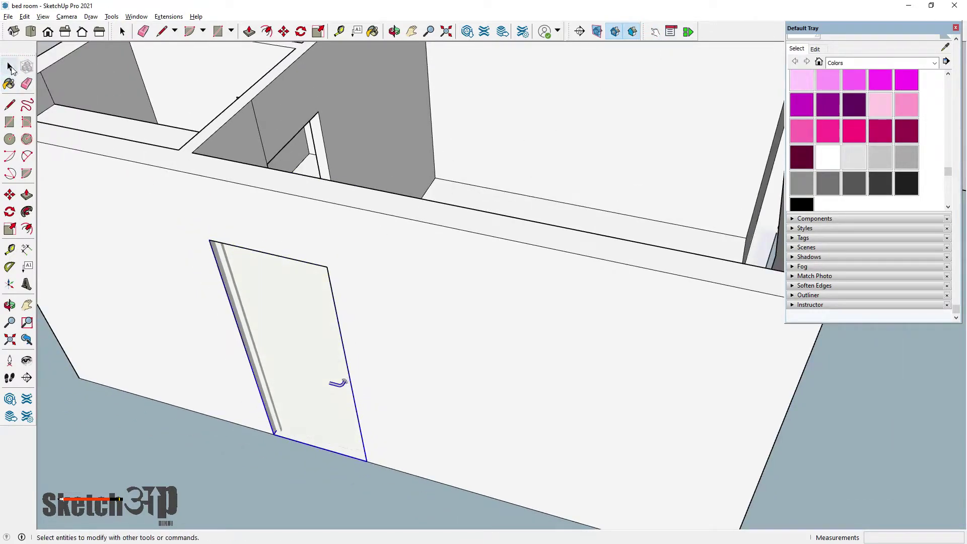
Step: Select the window frame and rotate it 90° about its bottom corner
scroll(471, 374, "down", 3)
mouse_move(471, 374)
middle_mouse_down()
mouse_move(432, 361)
mouse_move(456, 274)
middle_mouse_up()
scroll(697, 325, "up", 3)
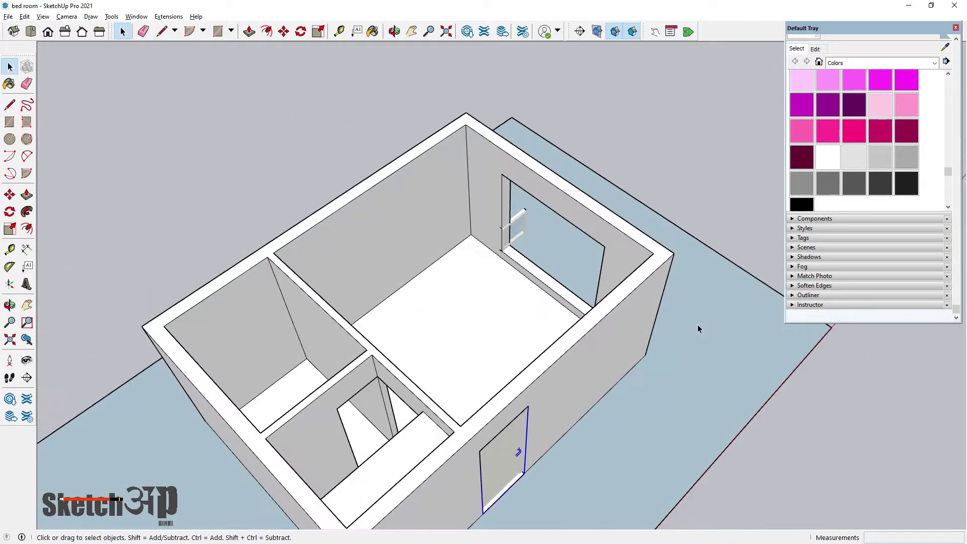
scroll(555, 225, "up", 3)
scroll(453, 231, "up", 3)
left_click(453, 234)
mouse_move(452, 233)
middle_mouse_down()
mouse_move(505, 282)
mouse_move(474, 250)
middle_mouse_up()
left_click(11, 194)
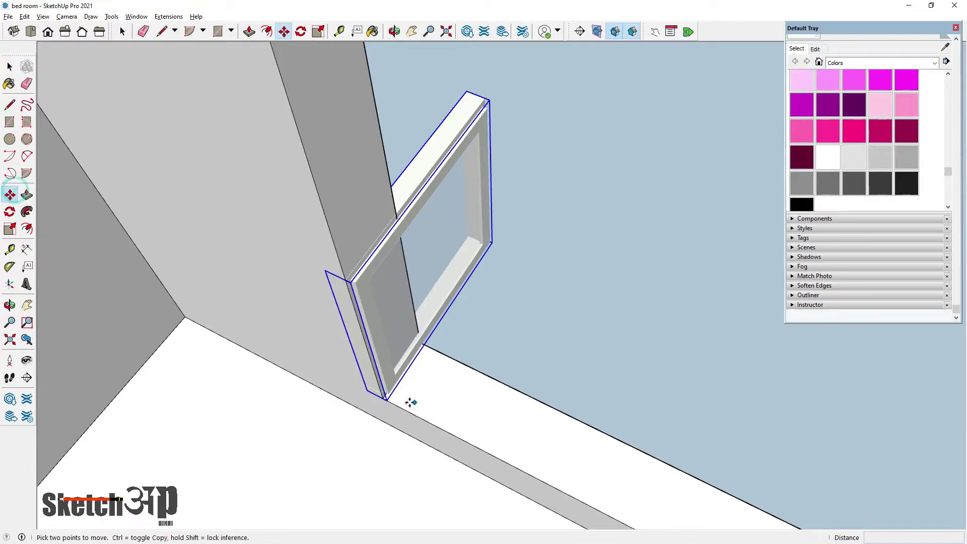
scroll(371, 393, "up", 3)
left_click(10, 214)
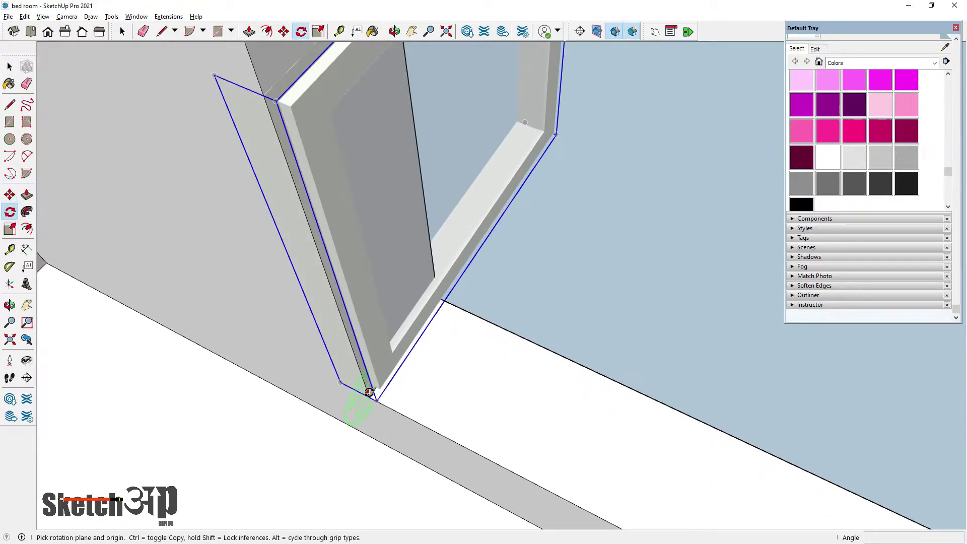
left_click_drag(367, 392, 408, 360)
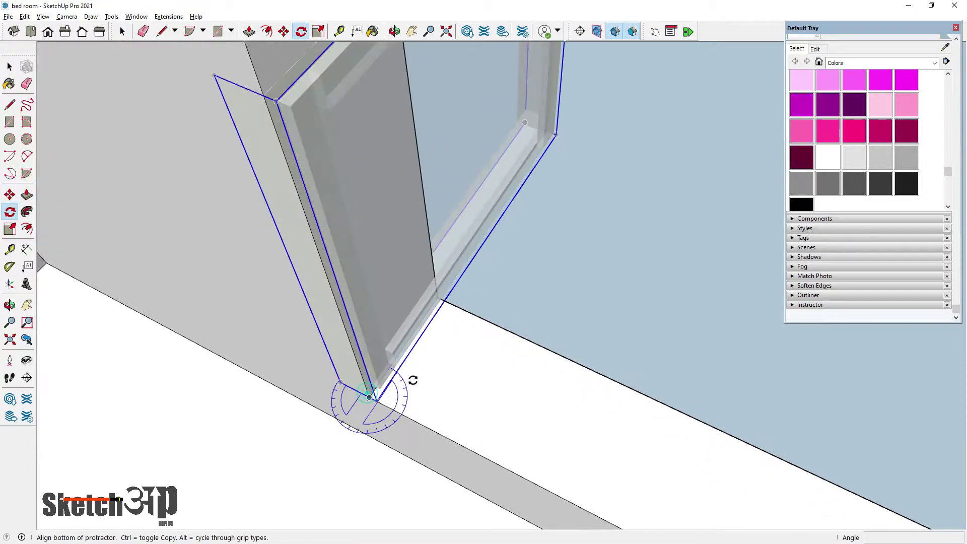
left_click(409, 360)
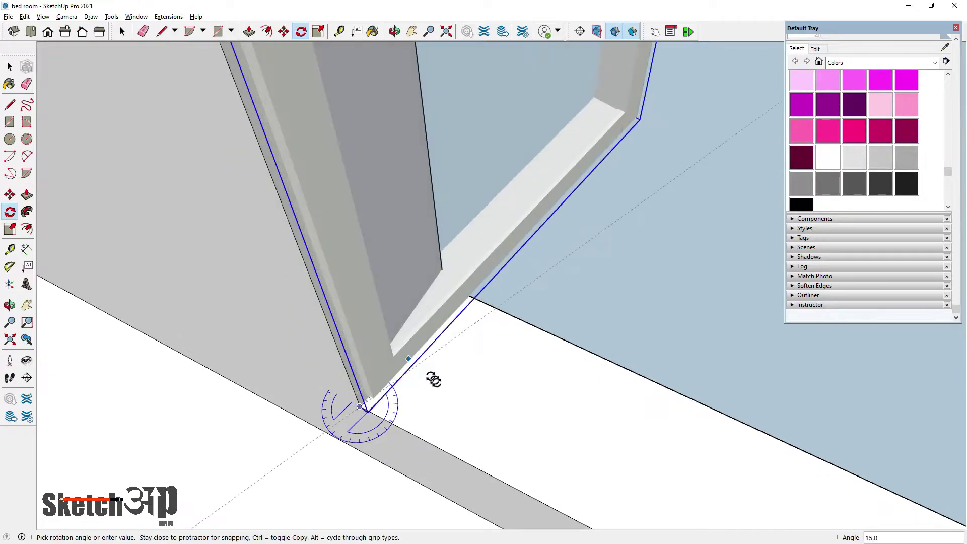
scroll(453, 436, "down", 3)
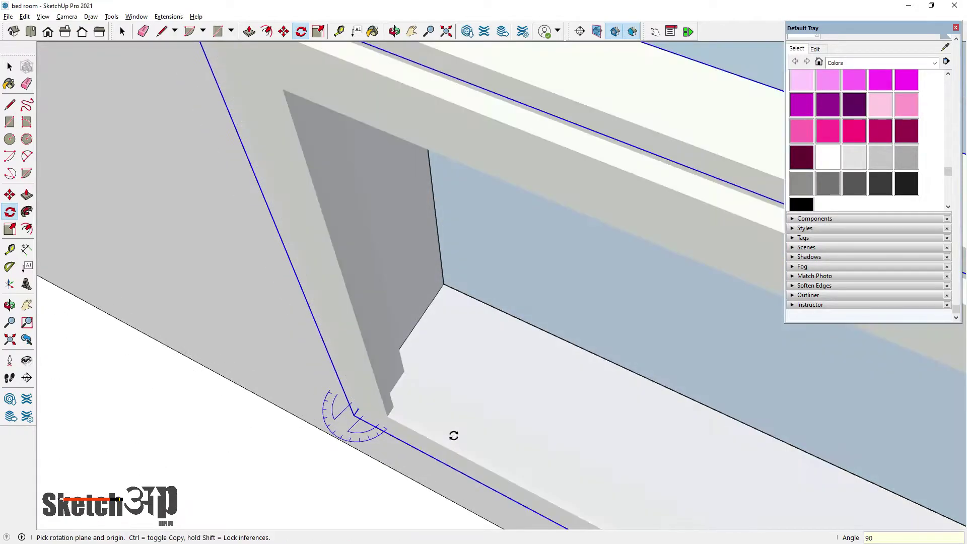
left_click(453, 433)
scroll(367, 395, "down", 3)
scroll(233, 255, "down", 2)
Step: Move the rotated frame by its corner into the side-wall window opening
left_click(9, 195)
mouse_move(274, 248)
middle_mouse_down()
mouse_move(233, 276)
mouse_move(154, 252)
middle_mouse_up()
scroll(366, 252, "up", 5)
scroll(394, 259, "up", 2)
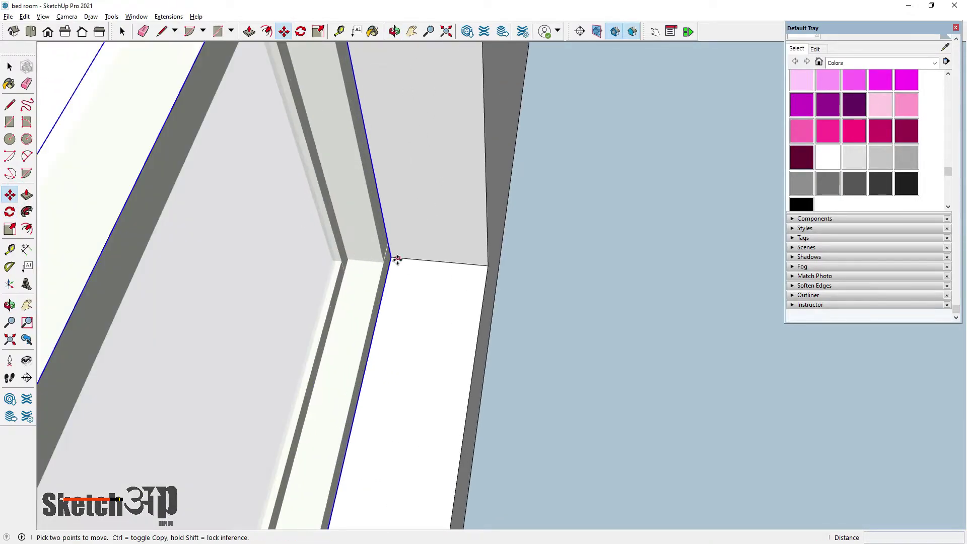
left_click(392, 258)
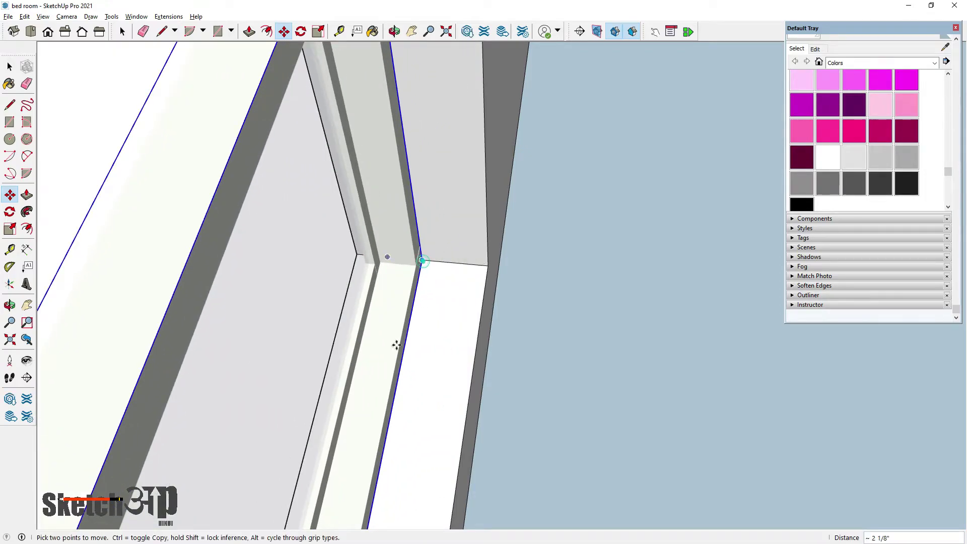
left_click(396, 345)
scroll(397, 345, "down", 5)
scroll(649, 350, "down", 3)
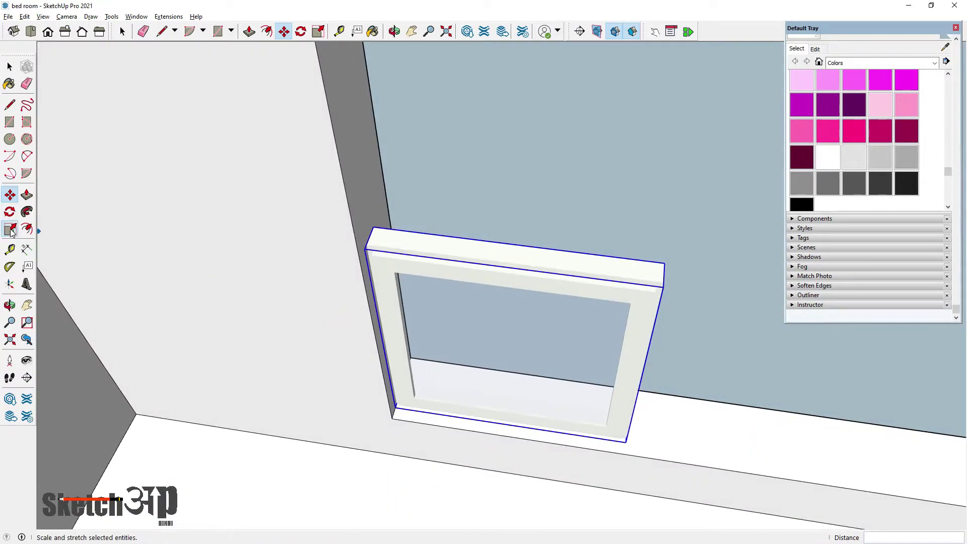
Step: Scale the window frame along red to fill the opening's width
left_click(10, 229)
middle_click_drag(71, 248, 347, 302)
scroll(347, 303, "up", 3)
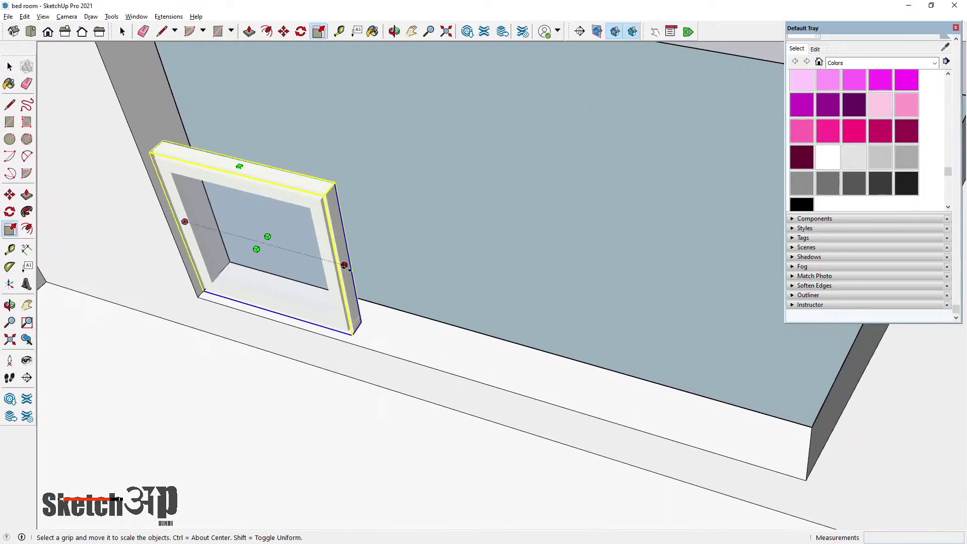
left_click(346, 266)
scroll(600, 356, "up", 3)
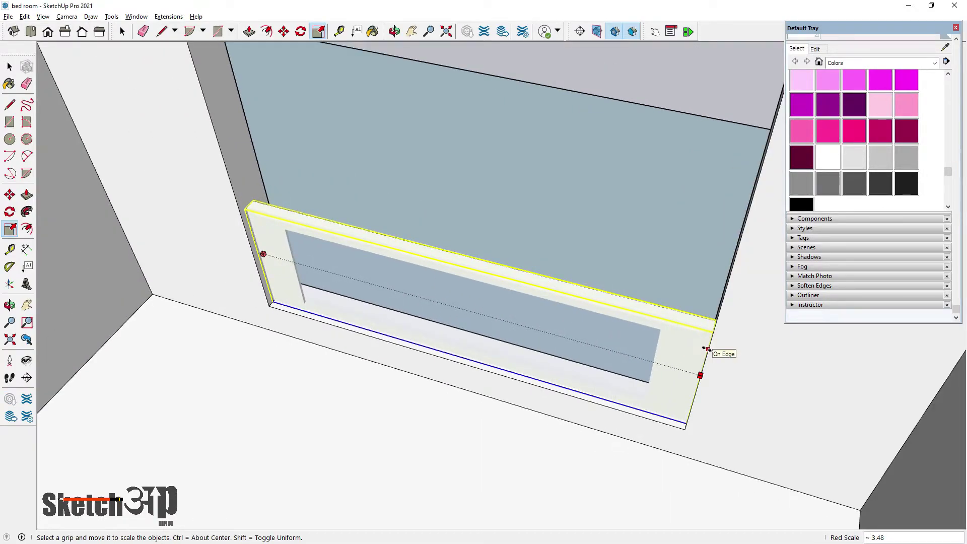
left_click(708, 350)
Step: Scale the frame along blue up to the opening's top and check the fit
middle_click_drag(506, 380, 445, 249)
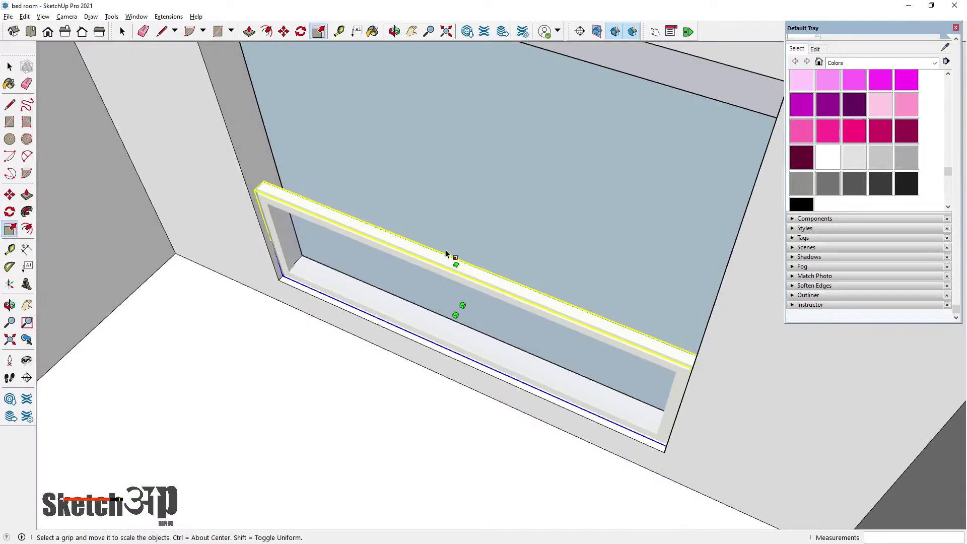
scroll(446, 250, "up", 2)
left_click(453, 267)
scroll(456, 222, "down", 3)
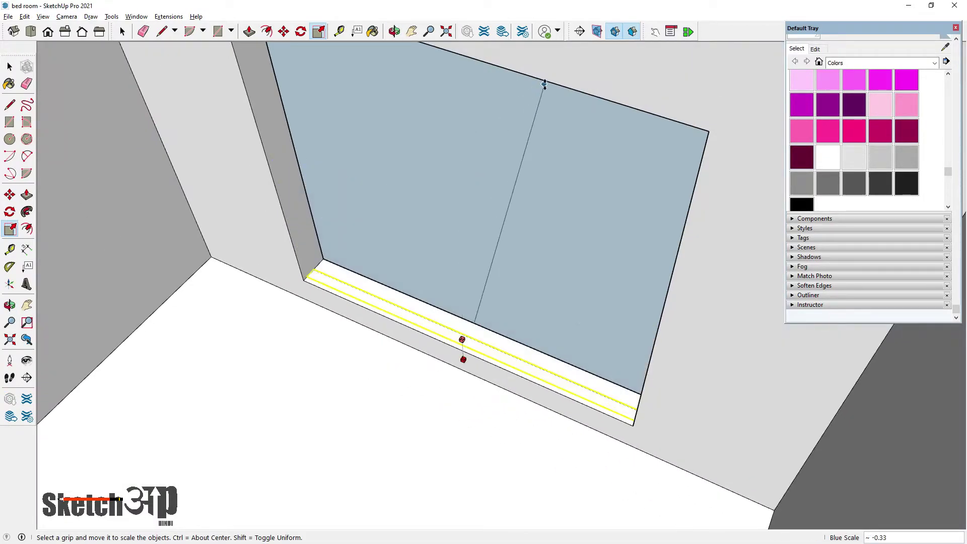
left_click(551, 83)
scroll(505, 287, "down", 3)
middle_click_drag(371, 389, 522, 282)
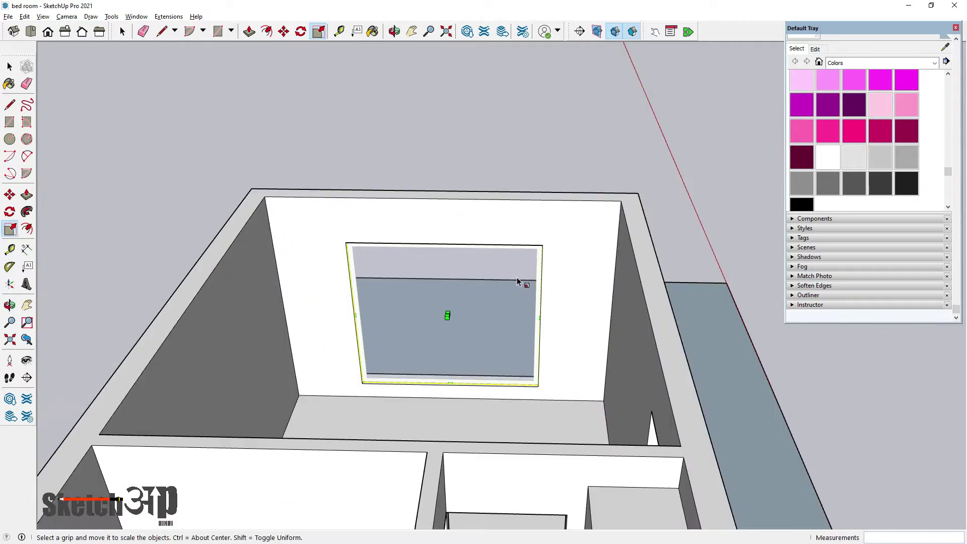
scroll(449, 280, "up", 3)
mouse_move(449, 281)
middle_mouse_down()
mouse_move(350, 349)
mouse_move(311, 351)
mouse_move(216, 264)
middle_mouse_up()
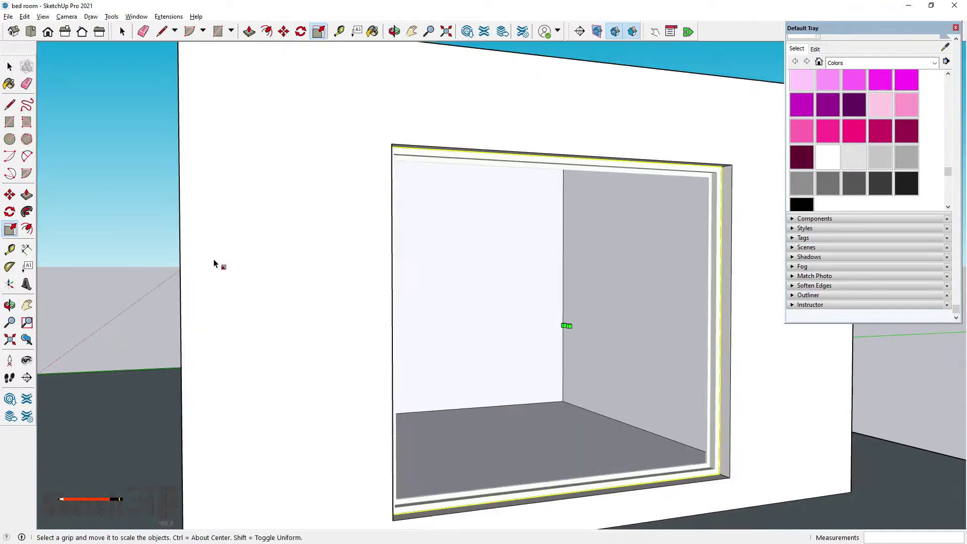
scroll(216, 264, "down", 3)
scroll(452, 145, "up", 3)
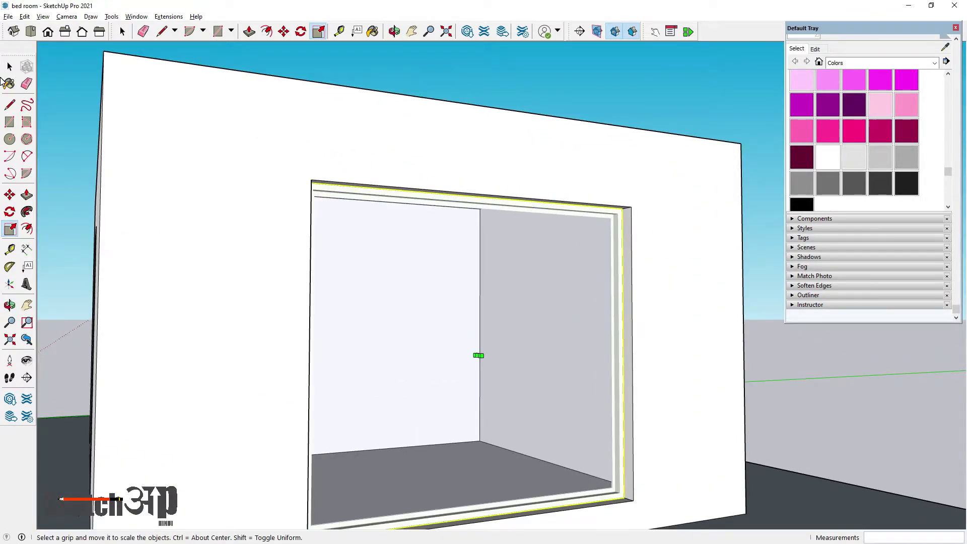
left_click(9, 66)
Step: Inspect the frame's top edge and compare it against the bedroom floor plan PDF
scroll(460, 200, "up", 3)
scroll(483, 209, "up", 1)
mouse_move(483, 209)
middle_mouse_down()
mouse_move(559, 172)
mouse_move(548, 222)
middle_mouse_up()
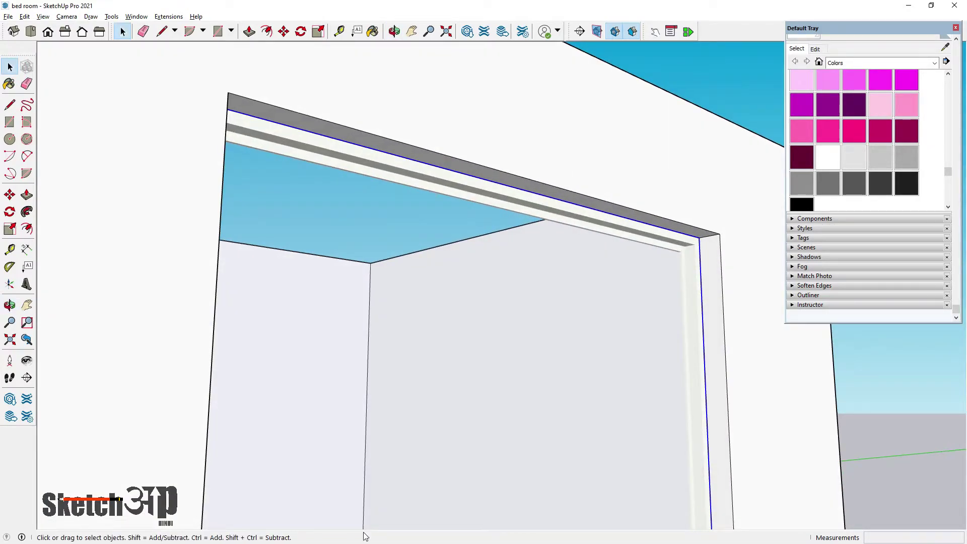
key("alt+Tab")
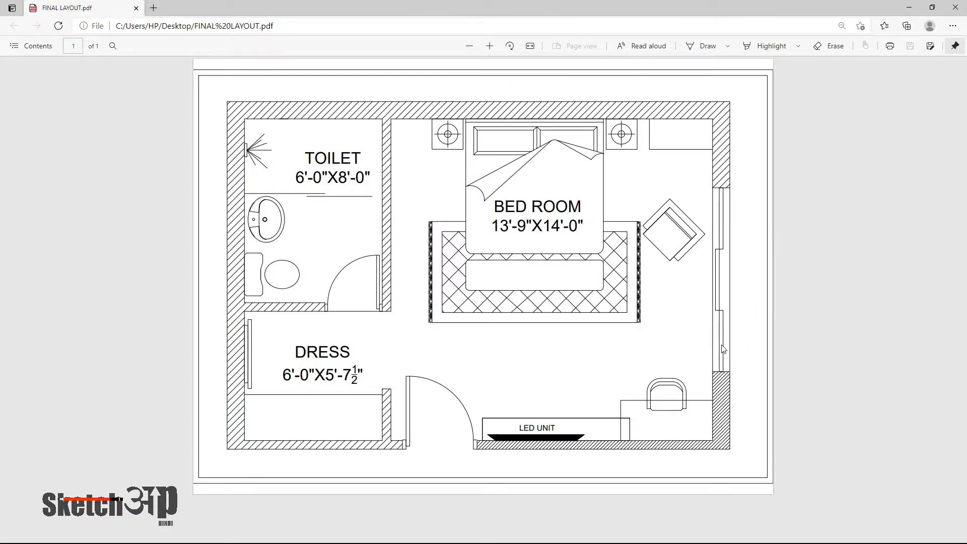
key("alt+Tab")
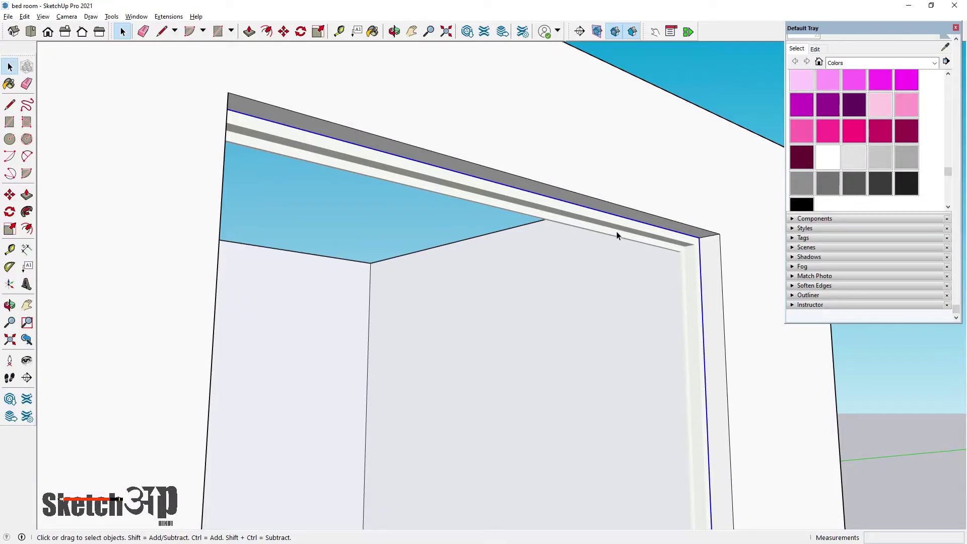
scroll(618, 235, "down", 3)
scroll(539, 231, "down", 2)
scroll(452, 345, "down", 2)
scroll(494, 449, "up", 3)
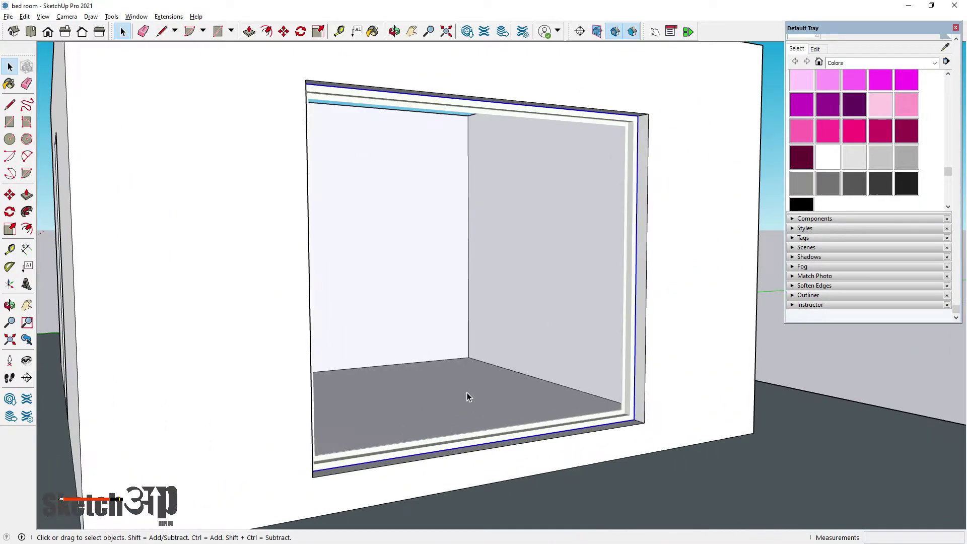
left_click(655, 31)
scroll(509, 61, "up", 3)
scroll(478, 84, "up", 2)
left_click(473, 82)
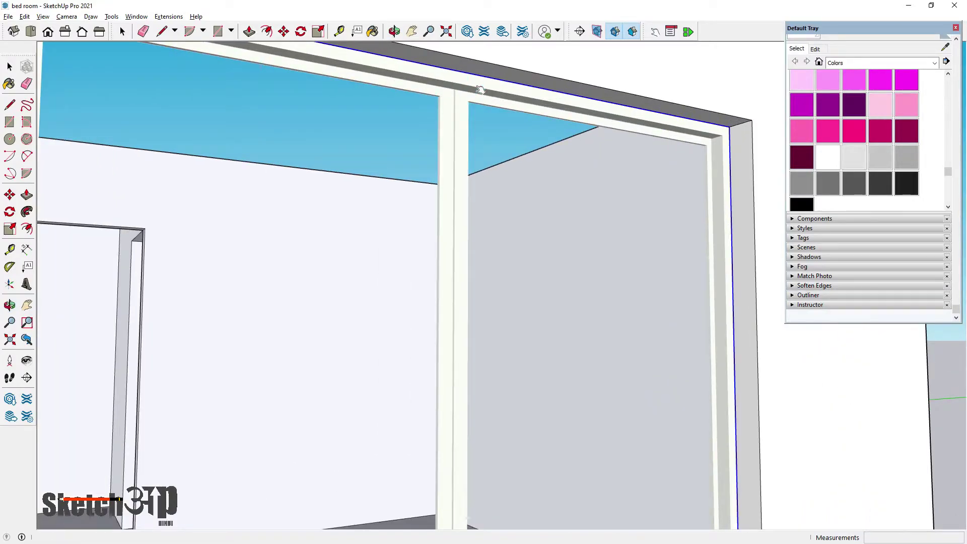
scroll(480, 90, "down", 4)
scroll(497, 87, "up", 3)
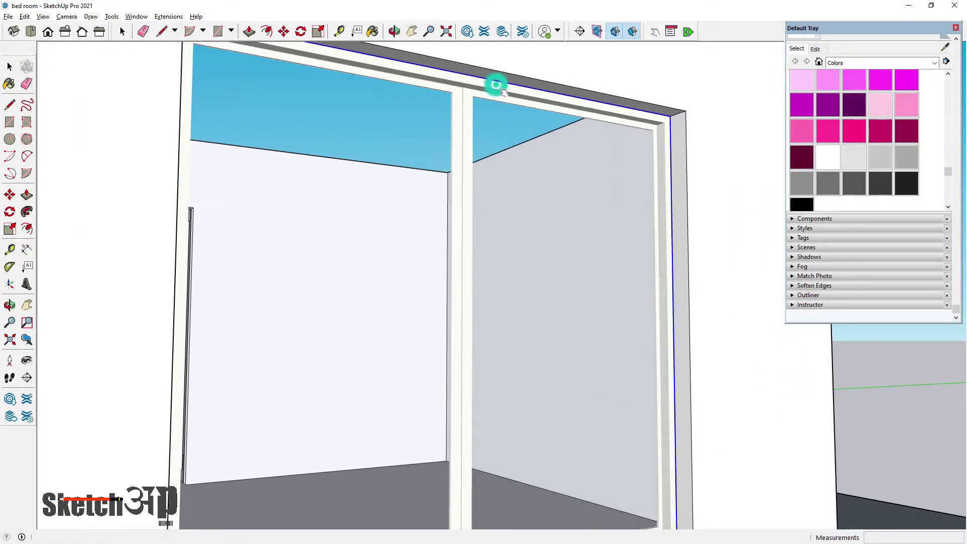
scroll(501, 90, "down", 2)
scroll(496, 172, "down", 3)
mouse_move(496, 173)
middle_mouse_down()
mouse_move(404, 198)
mouse_move(539, 204)
mouse_move(639, 305)
mouse_move(579, 324)
middle_mouse_up()
scroll(514, 213, "down", 2)
scroll(352, 168, "up", 3)
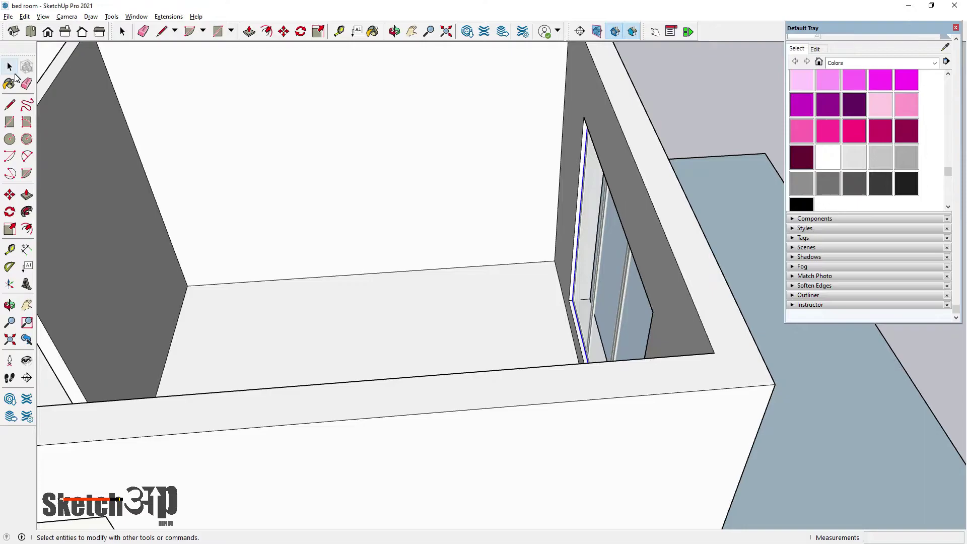
middle_click_drag(402, 227, 515, 284)
scroll(515, 283, "down", 2)
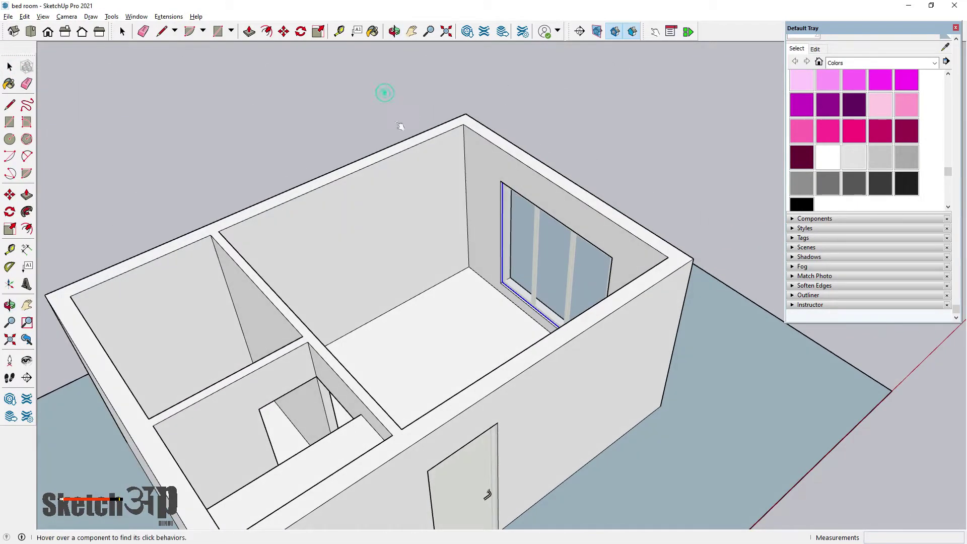
scroll(451, 247, "up", 2)
left_click(10, 66)
left_click(210, 98)
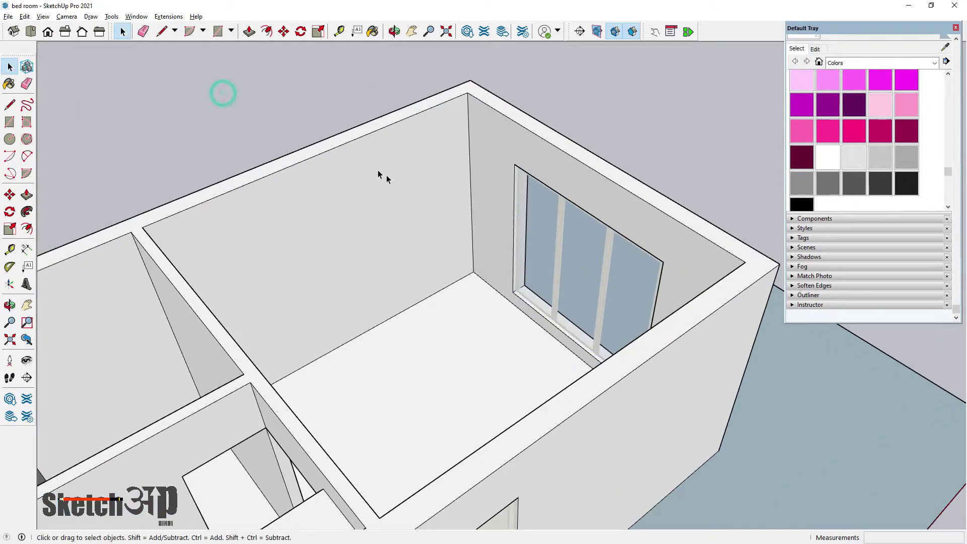
scroll(493, 276, "up", 2)
scroll(554, 282, "up", 2)
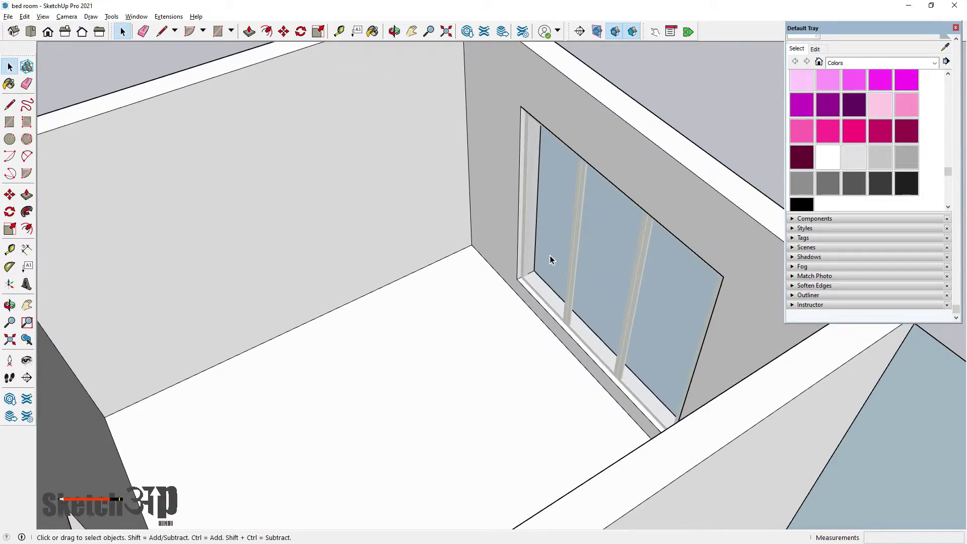
scroll(550, 256, "down", 5)
mouse_move(532, 199)
middle_mouse_down()
mouse_move(460, 217)
mouse_move(501, 206)
mouse_move(518, 274)
mouse_move(520, 190)
mouse_move(402, 282)
middle_mouse_up()
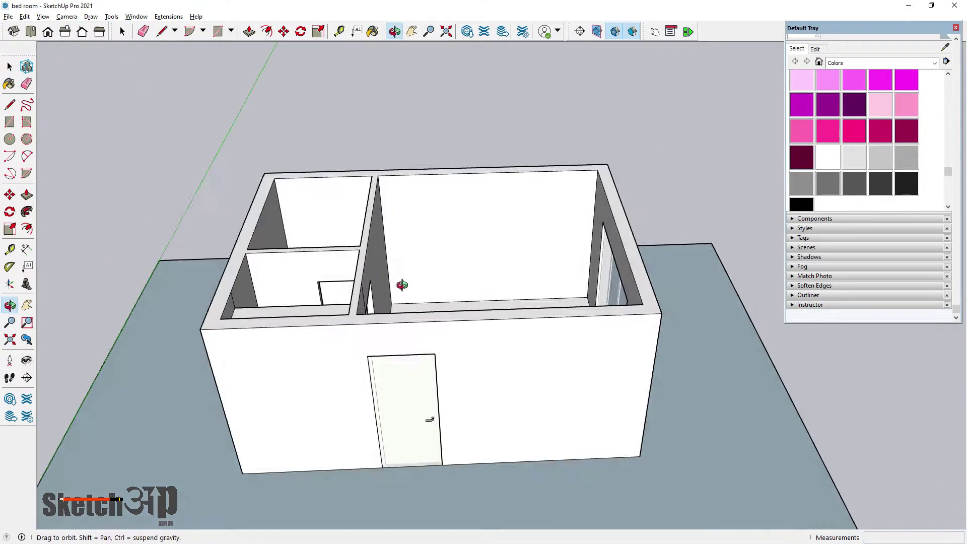
scroll(370, 382, "up", 5)
scroll(370, 382, "up", 3)
scroll(347, 202, "up", 2)
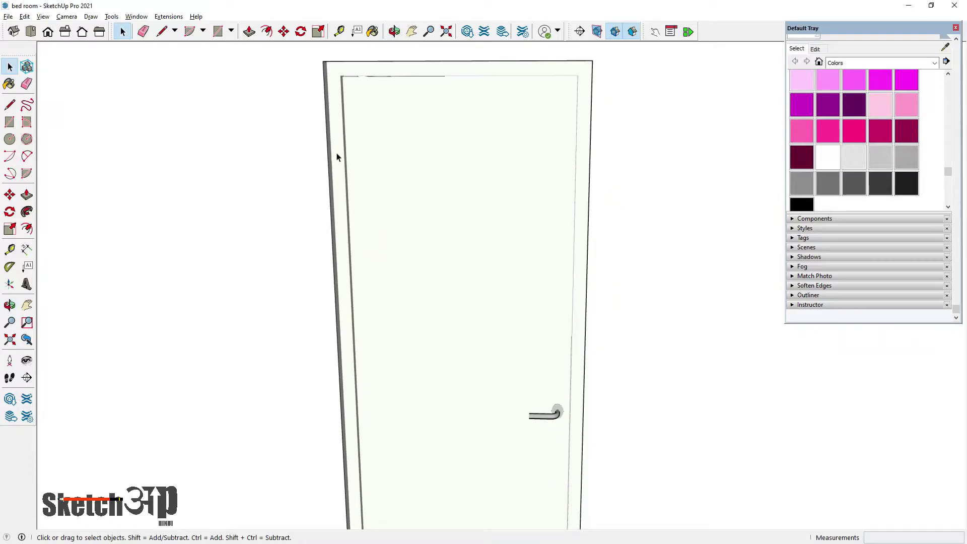
scroll(447, 374, "down", 5)
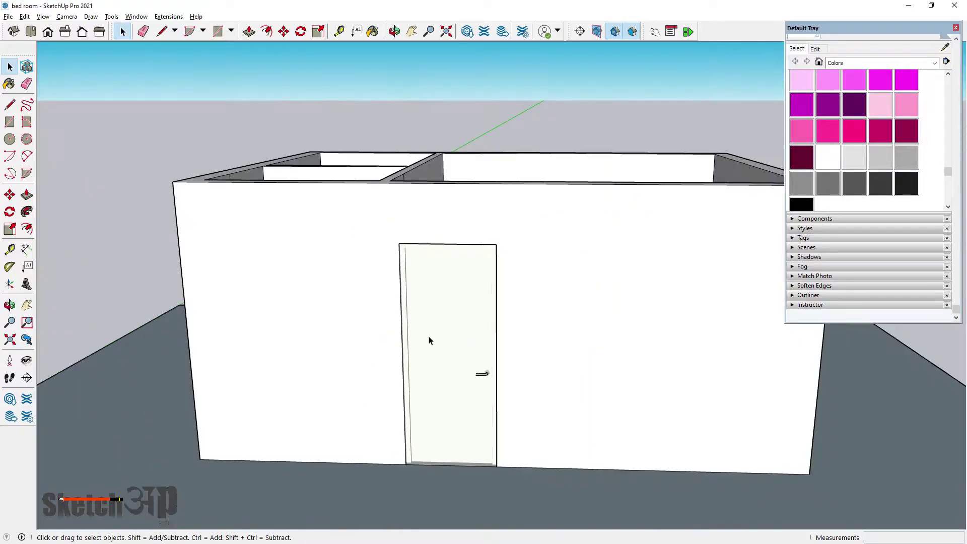
mouse_move(429, 339)
middle_mouse_down()
mouse_move(451, 402)
mouse_move(457, 471)
middle_mouse_up()
middle_click_drag(467, 327, 521, 395)
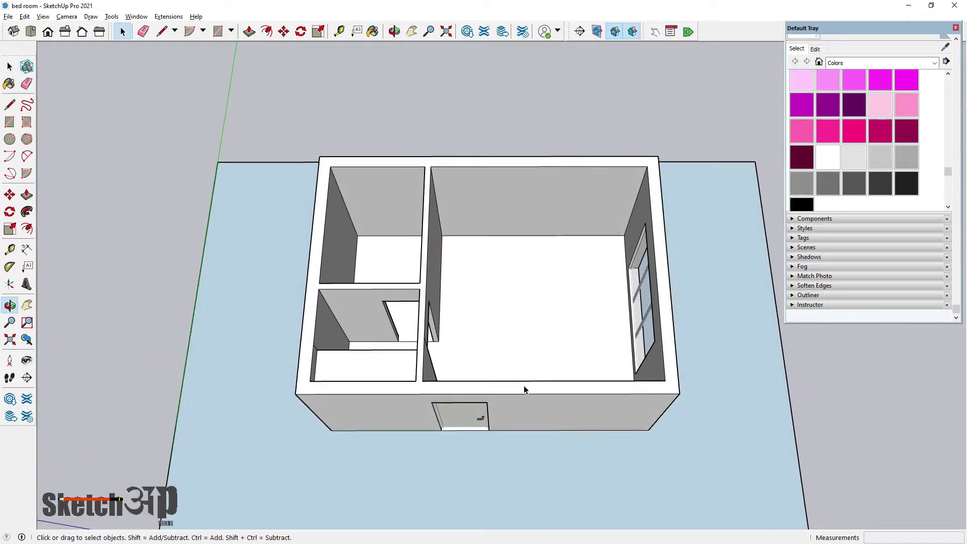
scroll(494, 190, "down", 2)
mouse_move(492, 158)
middle_mouse_down()
mouse_move(505, 355)
mouse_move(507, 344)
middle_mouse_up()
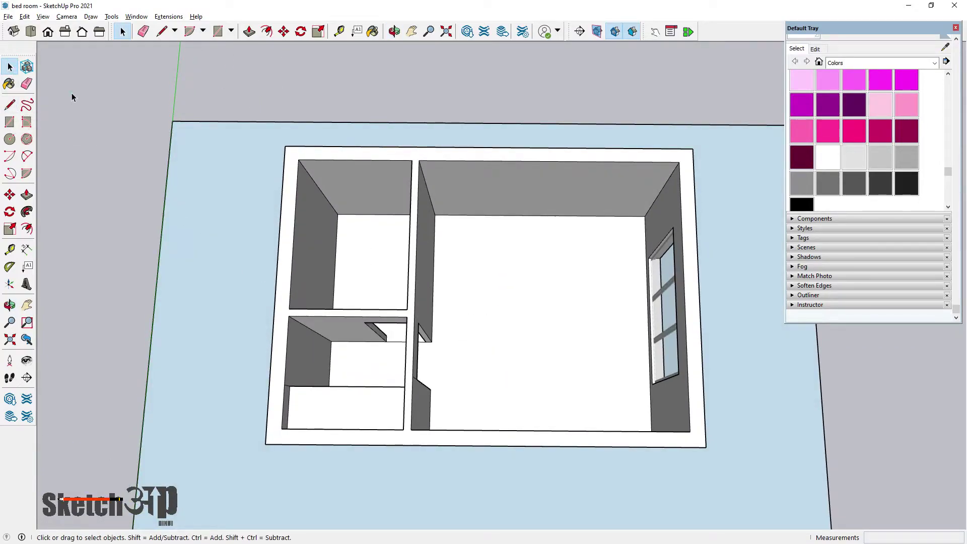
scroll(550, 259, "up", 1)
mouse_move(504, 315)
middle_mouse_down()
mouse_move(579, 264)
mouse_move(562, 324)
mouse_move(525, 287)
mouse_move(527, 308)
mouse_move(539, 257)
middle_mouse_up()
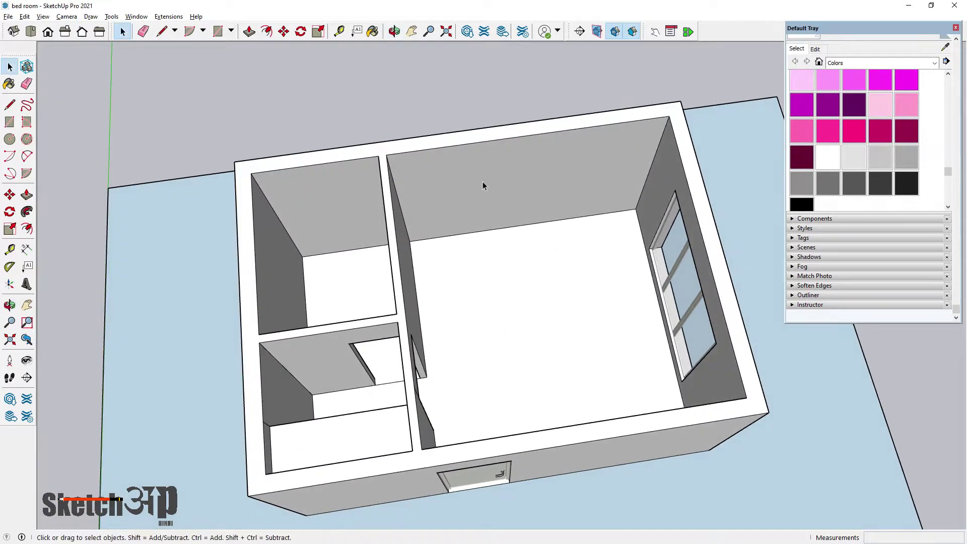
mouse_move(422, 99)
middle_mouse_down()
mouse_move(428, 207)
mouse_move(456, 125)
middle_mouse_up()
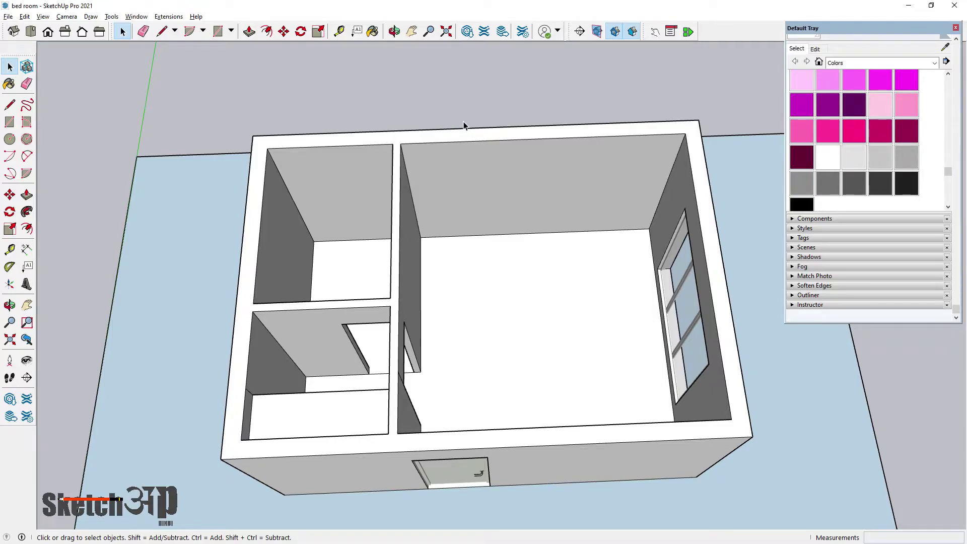
left_click(8, 16)
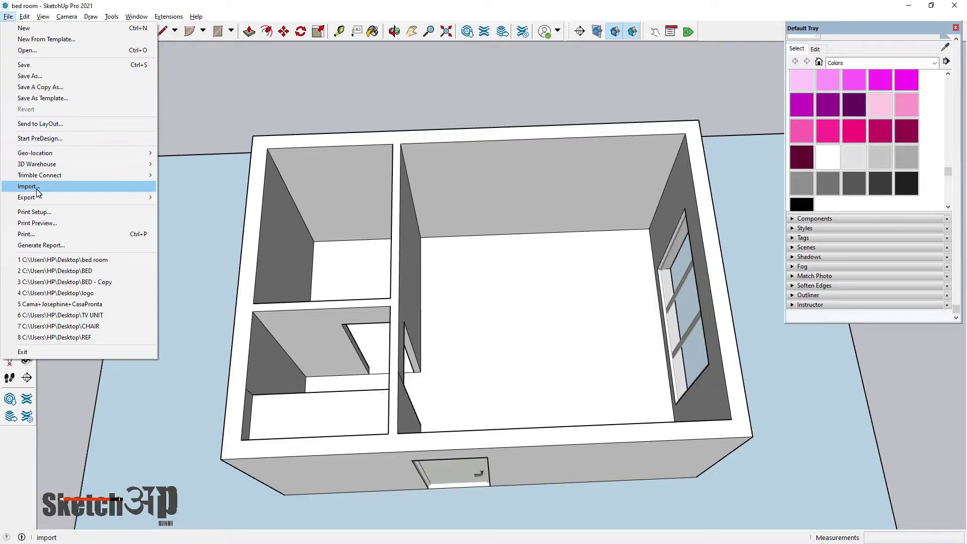
left_click(231, 97)
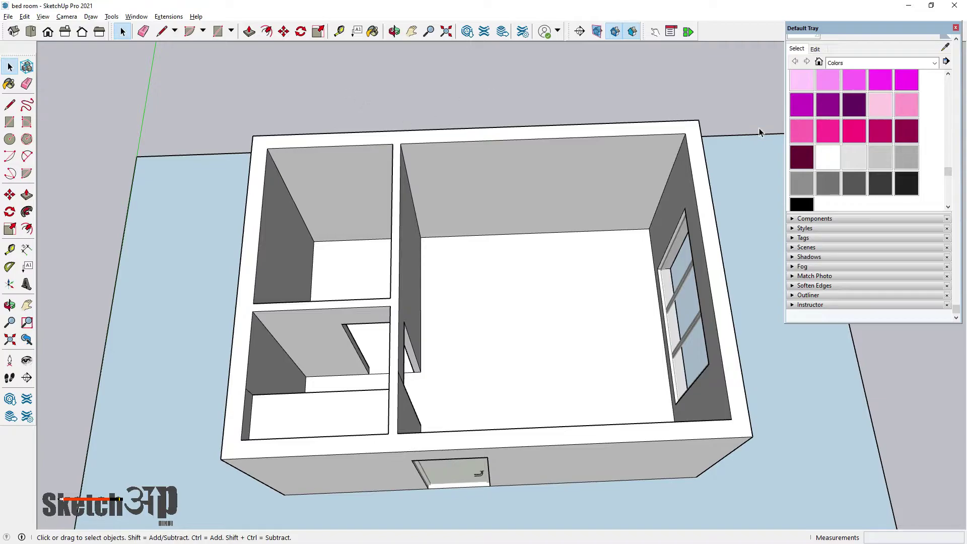
Step: Expand Components in the Default Tray, collapsing Materials to make room
scroll(817, 118, "up", 2)
left_click(797, 218)
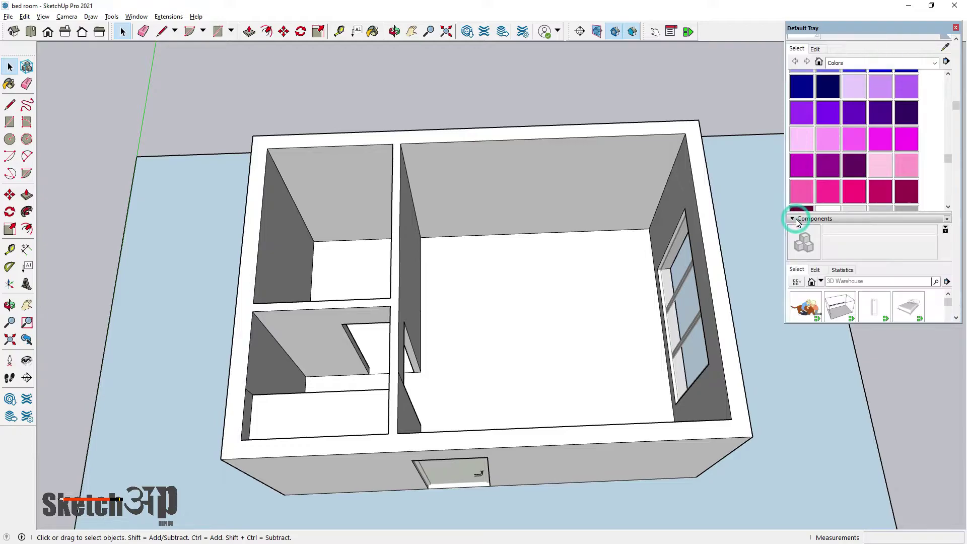
scroll(800, 78, "up", 5)
scroll(800, 78, "up", 2)
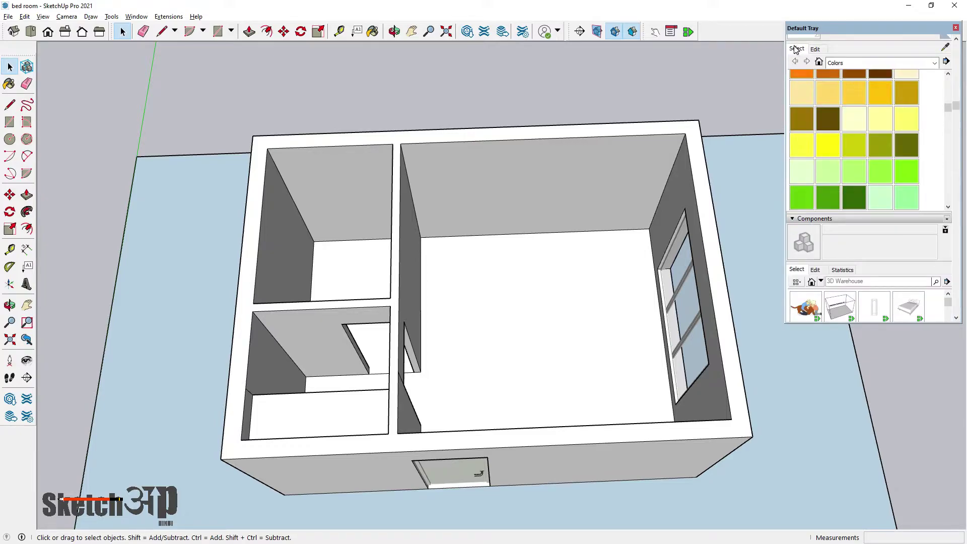
scroll(878, 50, "up", 2)
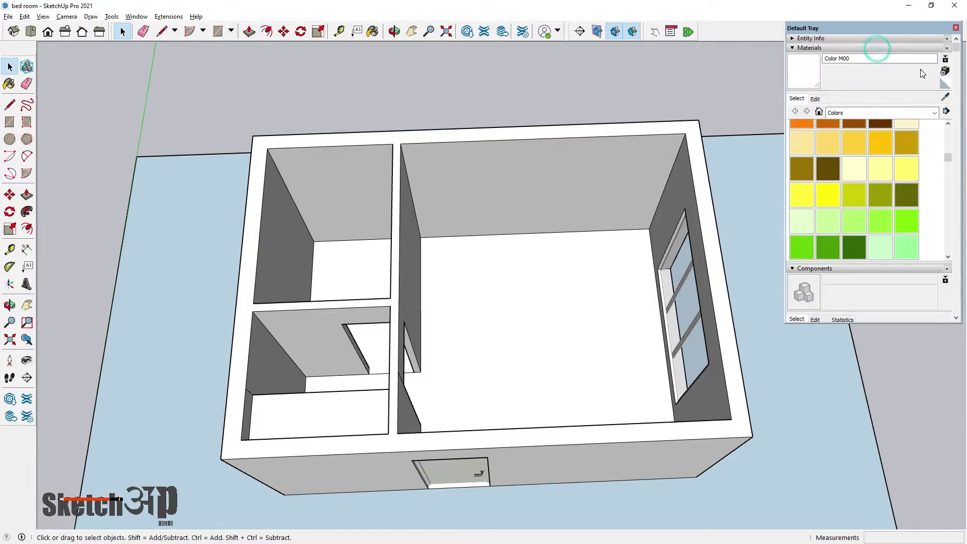
left_click(793, 48)
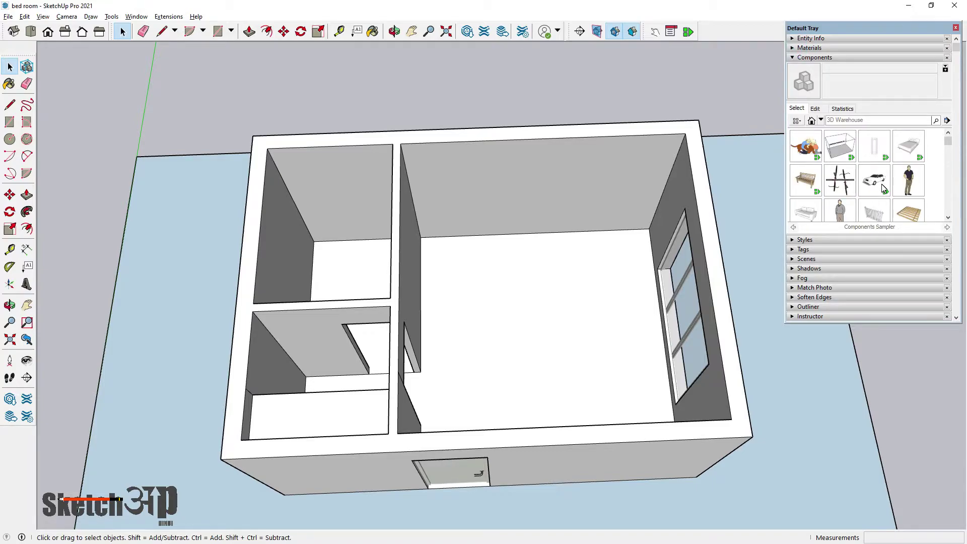
Step: Place the sample Bed component on the floor, then delete it
left_click(912, 150)
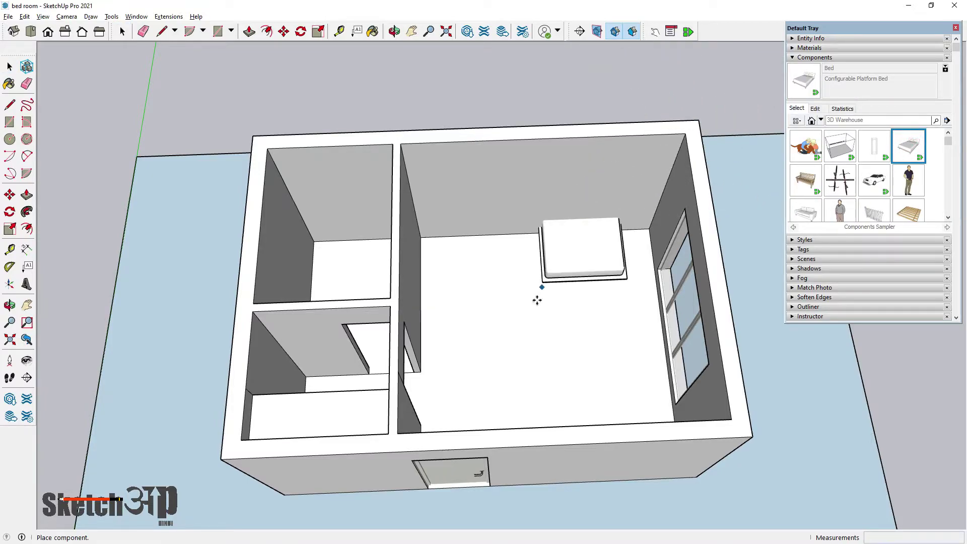
left_click(503, 352)
left_click(9, 66)
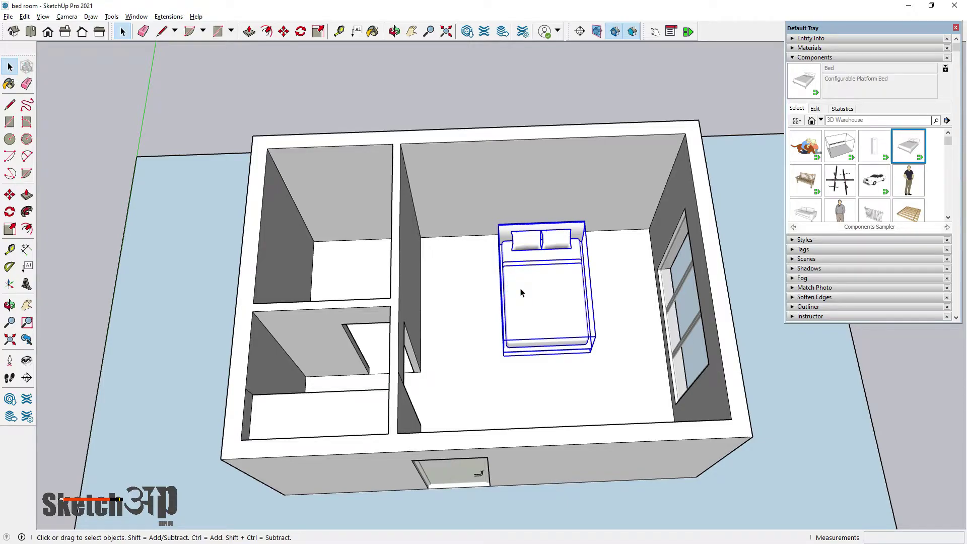
key("Delete")
left_click(525, 287)
scroll(485, 260, "down", 2)
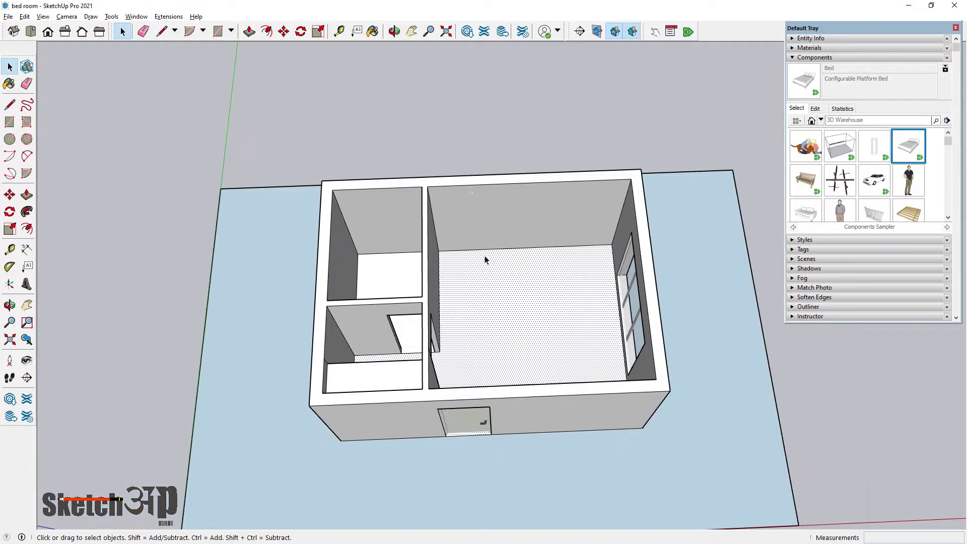
left_click(476, 156)
Step: Activate the 3D Warehouse component search while viewing the empty room from above
middle_click_drag(481, 292, 557, 227)
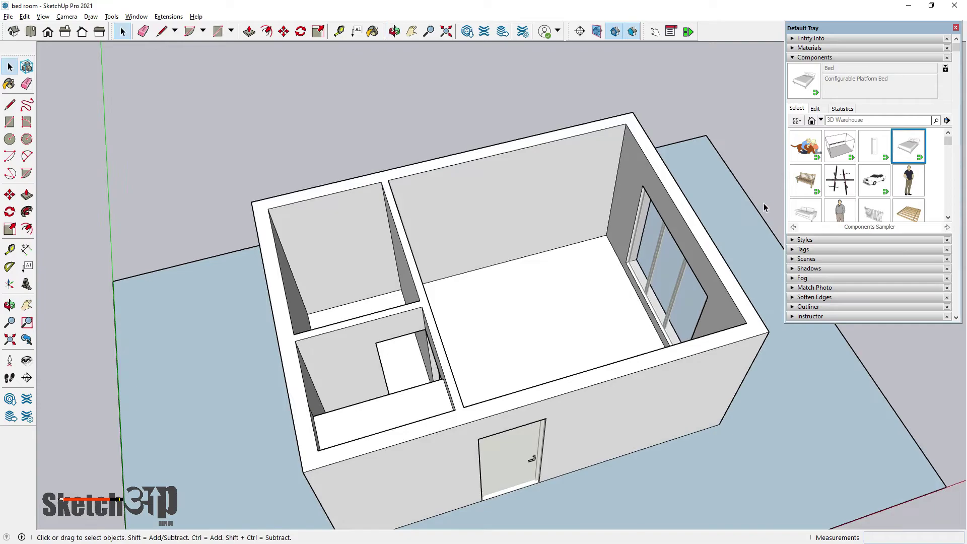
scroll(876, 190, "down", 1)
scroll(876, 191, "down", 1)
scroll(877, 190, "down", 1)
scroll(876, 190, "down", 1)
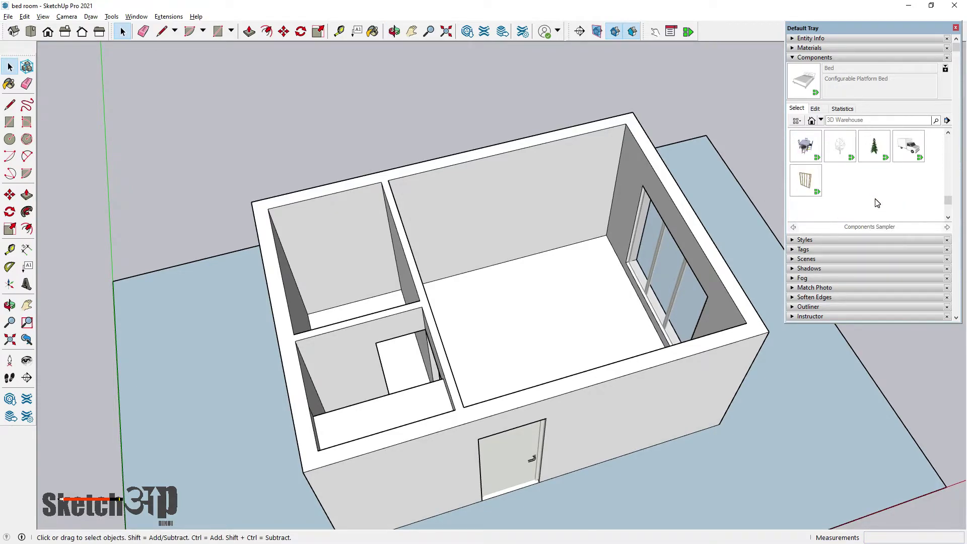
scroll(877, 199, "up", 4)
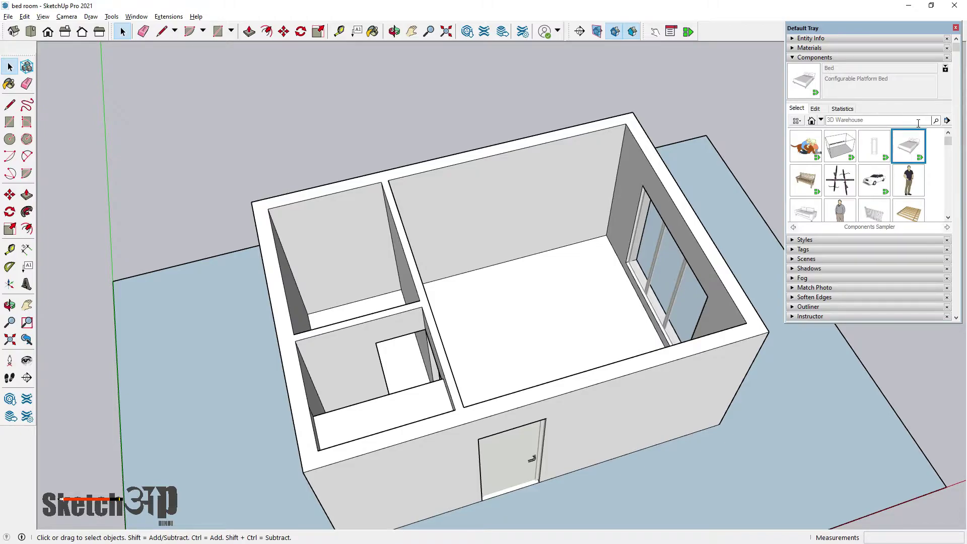
left_click(891, 121)
scroll(893, 194, "down", 2)
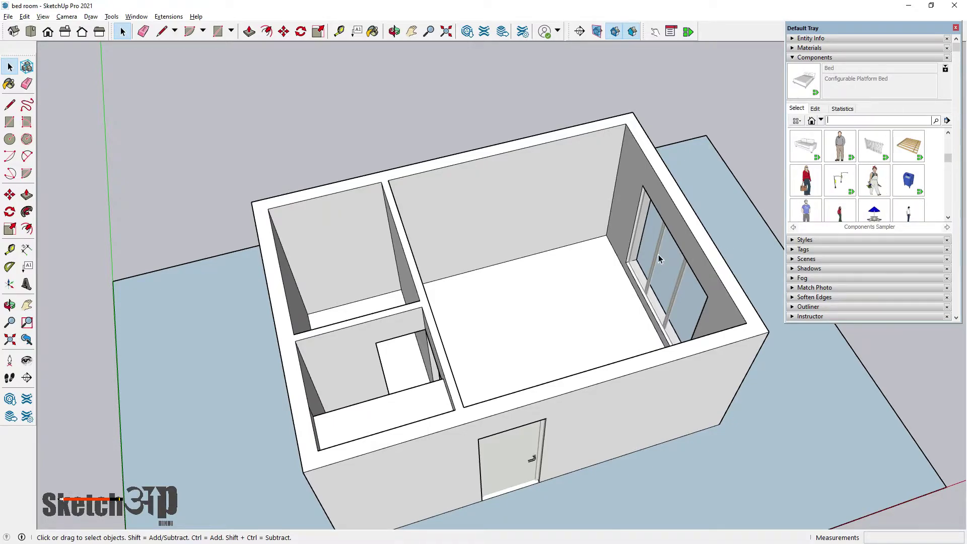
middle_click_drag(657, 255, 566, 266)
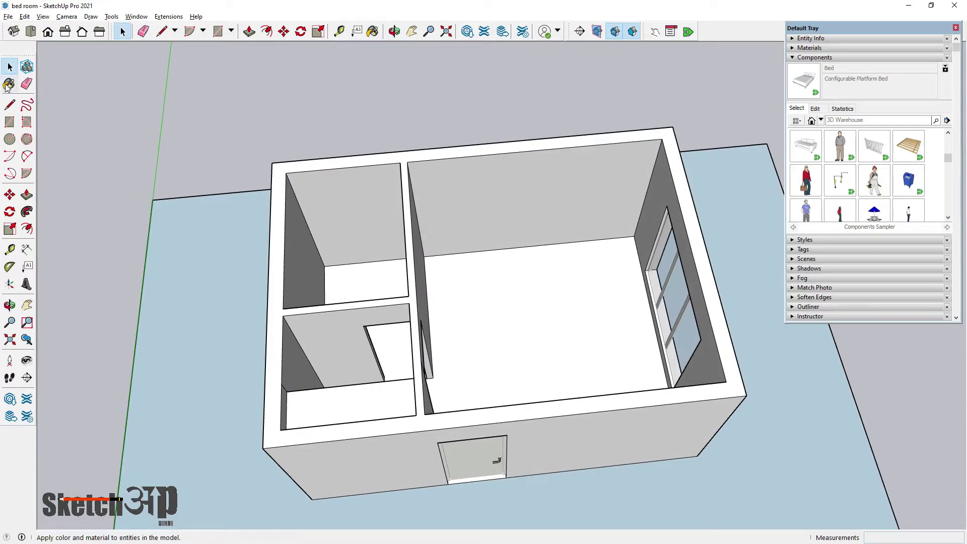
Step: Start a file import filtered to SketchUp model files
mouse_move(580, 222)
middle_mouse_down()
mouse_move(554, 253)
mouse_move(548, 307)
middle_mouse_up()
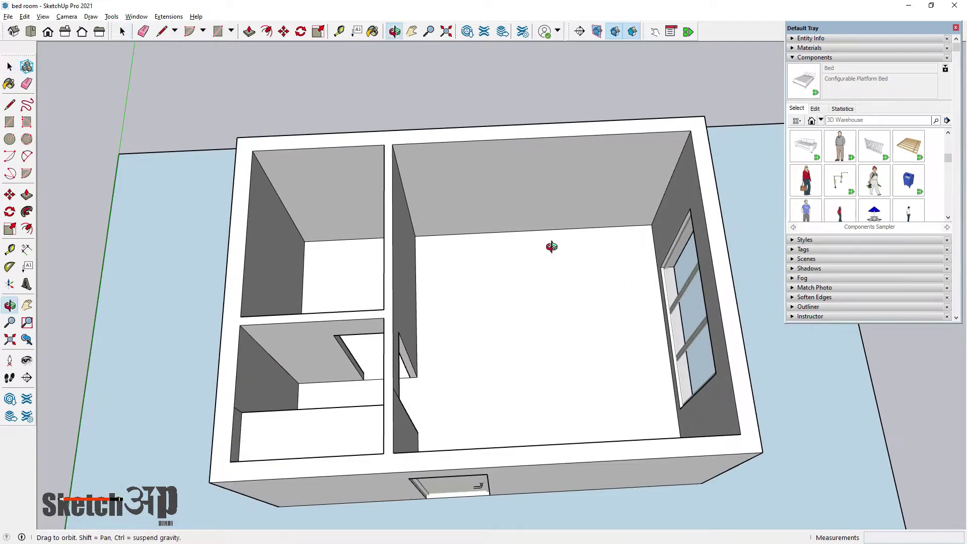
left_click(8, 16)
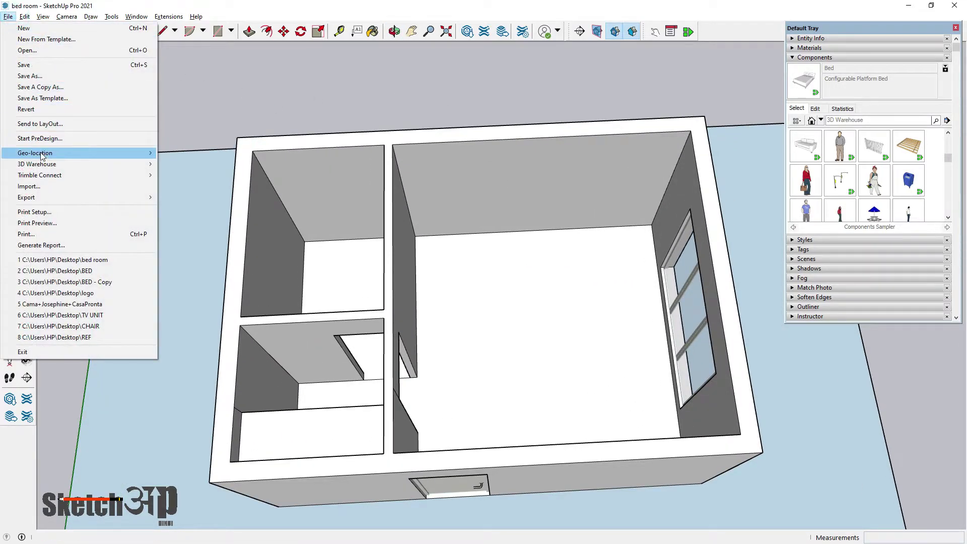
left_click(41, 190)
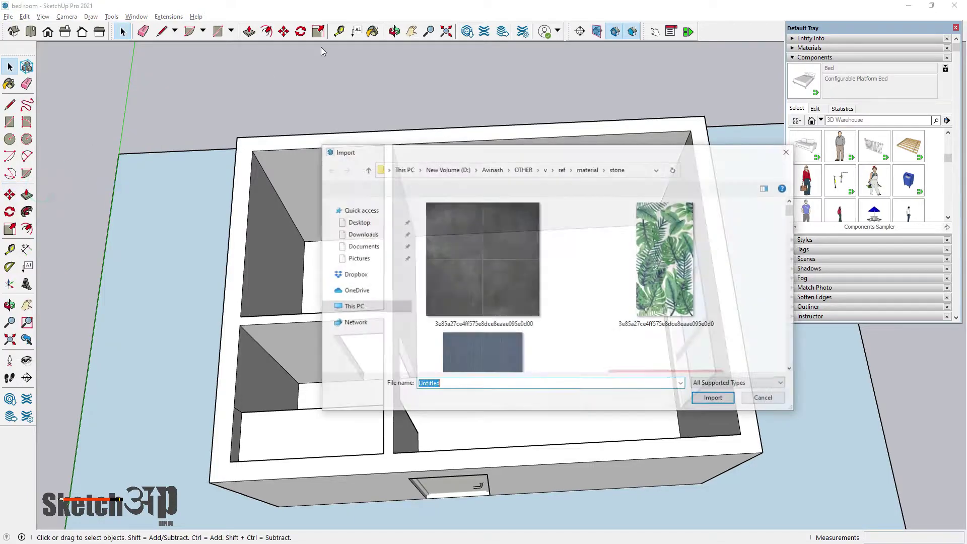
key("Tab")
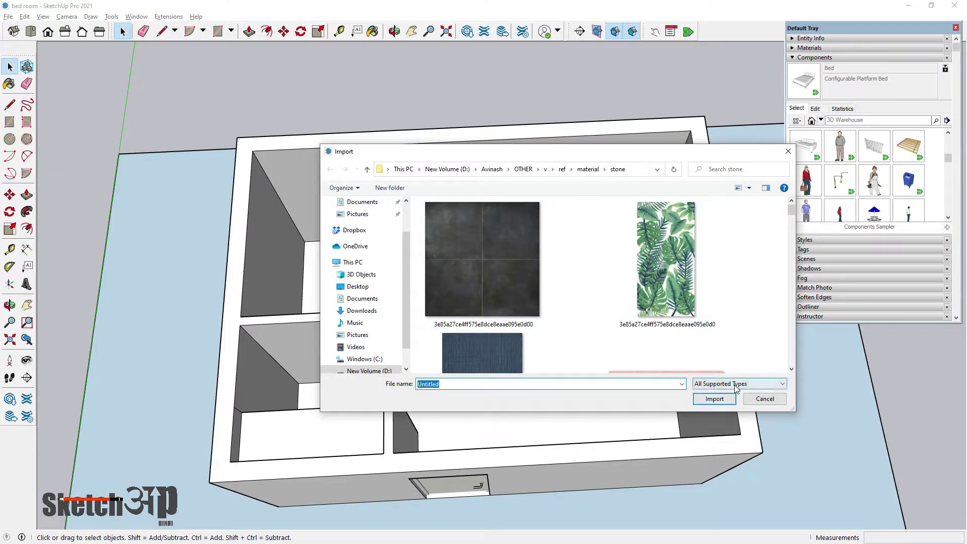
key("alt+Down")
key("Down")
key("Return")
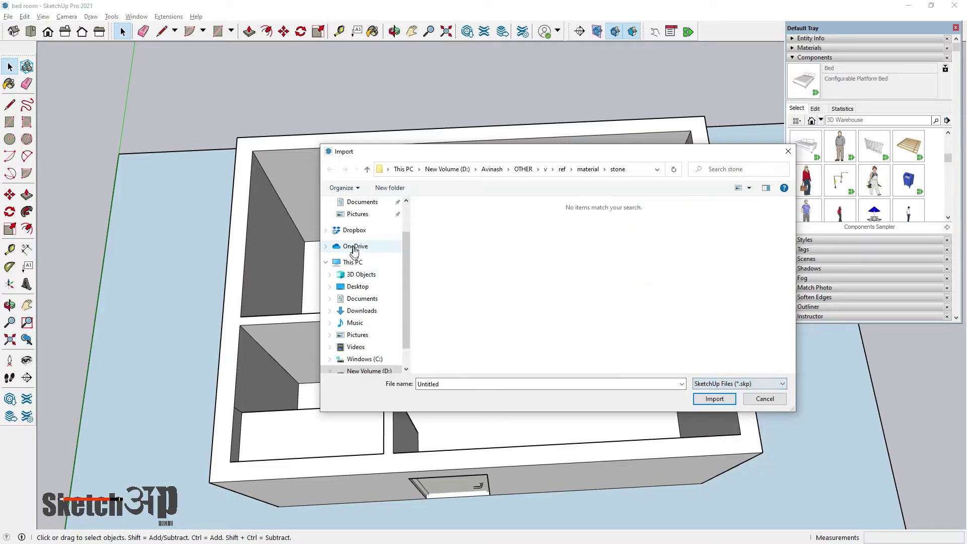
Step: Import BED from Desktop > ppt and place it in the larger room
left_click(406, 255)
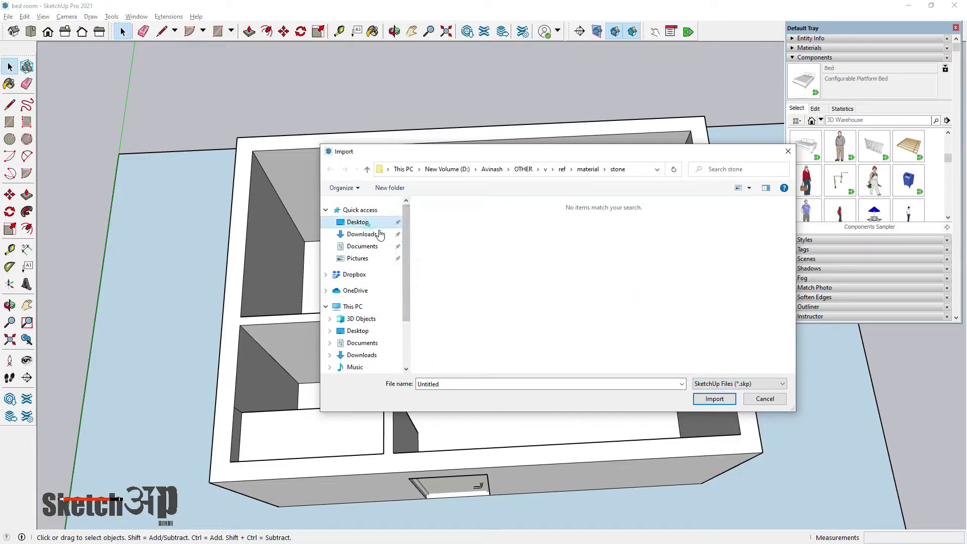
left_click(368, 224)
double_click(554, 236)
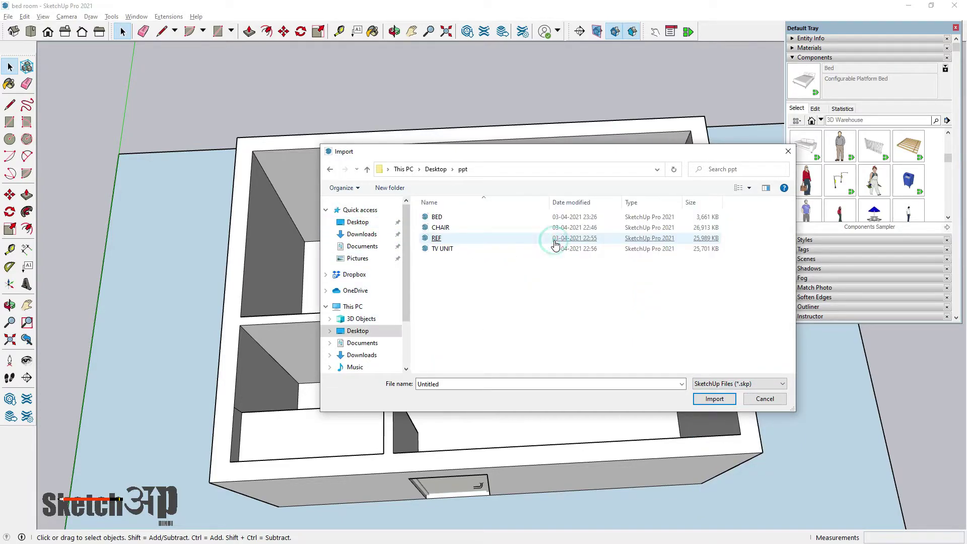
double_click(443, 216)
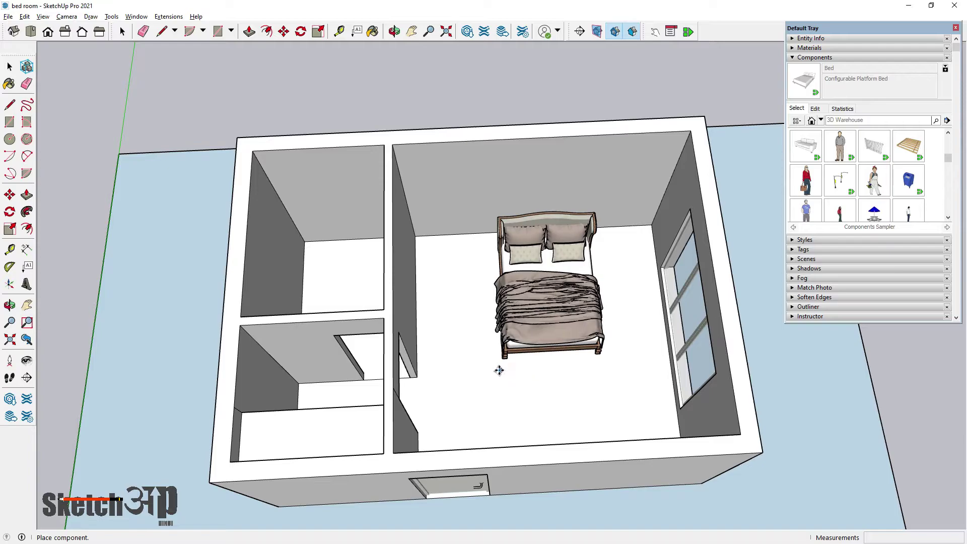
left_click(498, 371)
key("space")
left_click(134, 86)
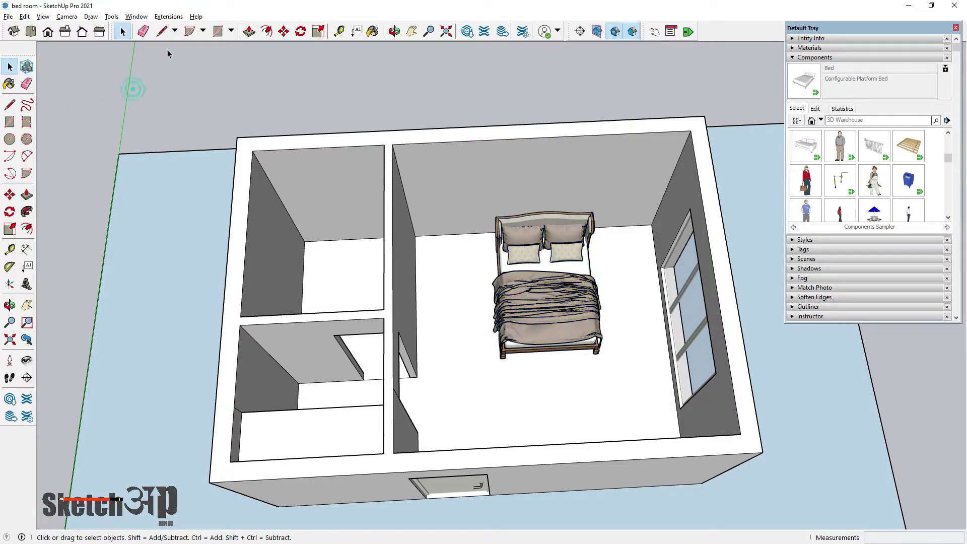
Step: Import the CHAIR model and place the armchairs at the foot of the bed
left_click(8, 17)
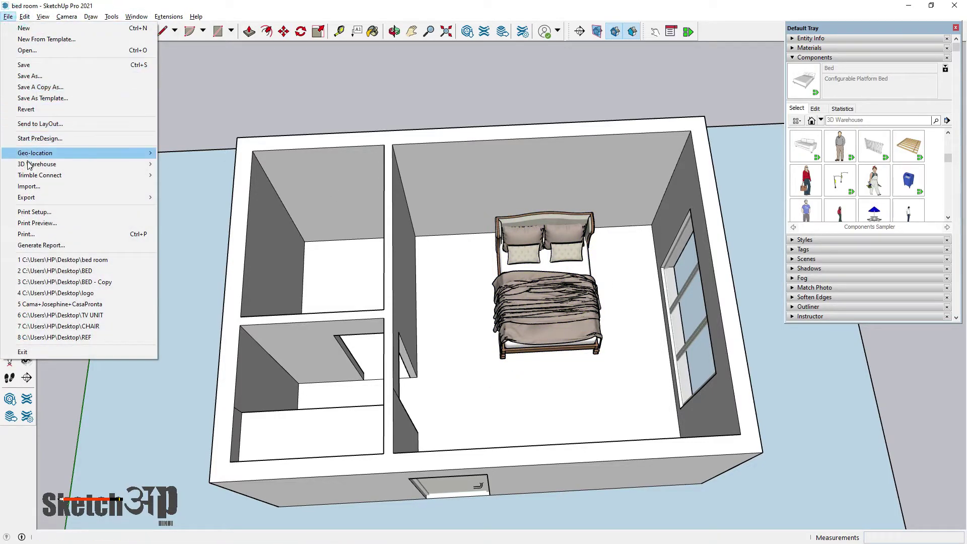
left_click(31, 186)
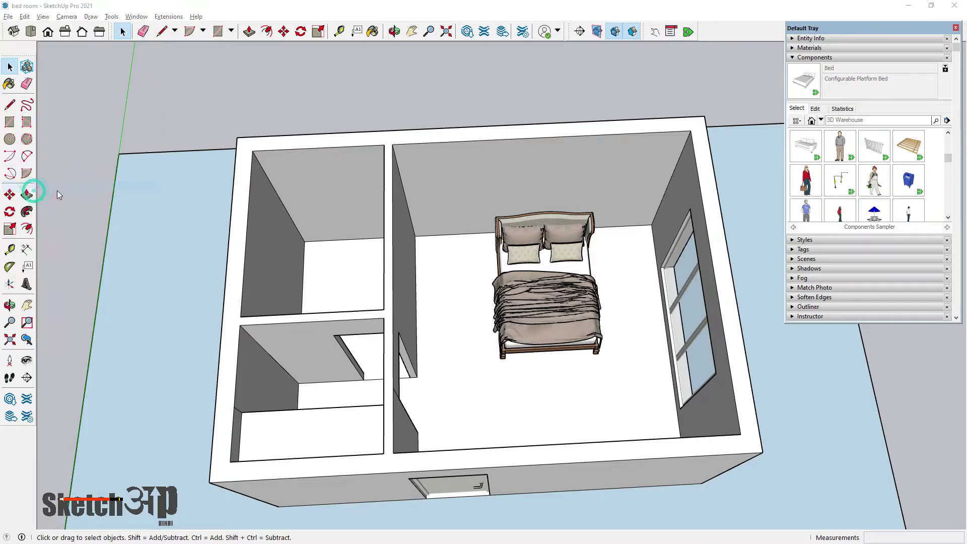
left_click(441, 227)
double_click(443, 217)
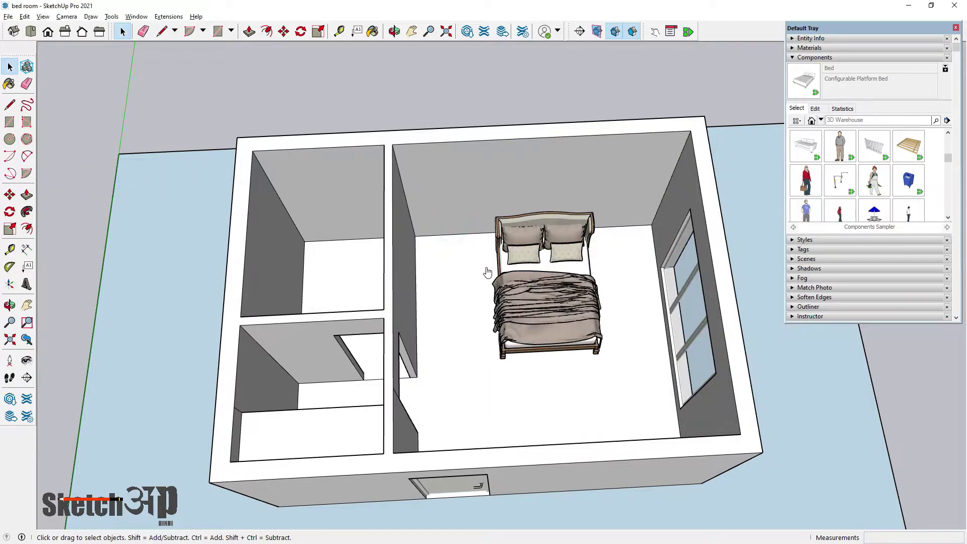
key("ctrl+v")
left_click(566, 398)
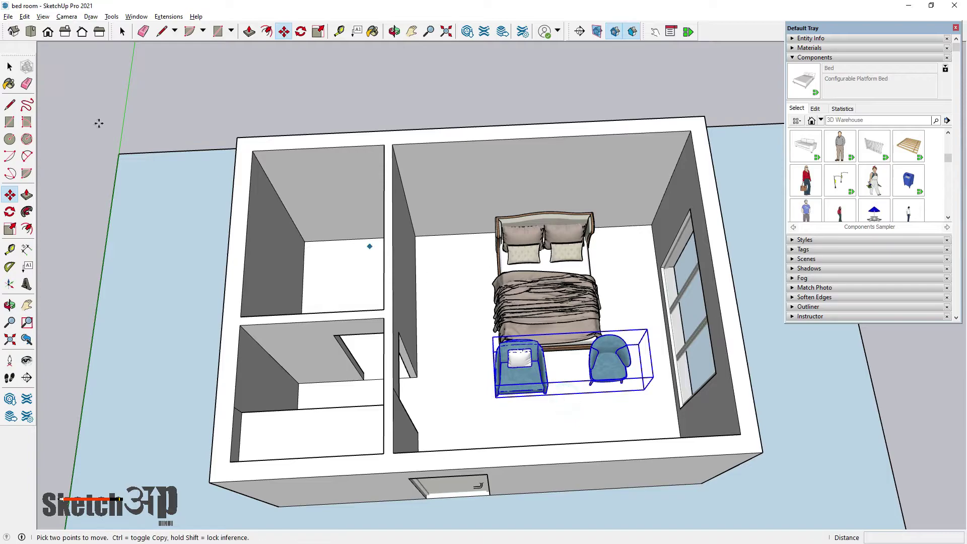
Step: Delete the right-hand armchair, keeping one blue armchair
left_click(9, 67)
scroll(610, 398, "up", 3)
scroll(610, 398, "up", 2)
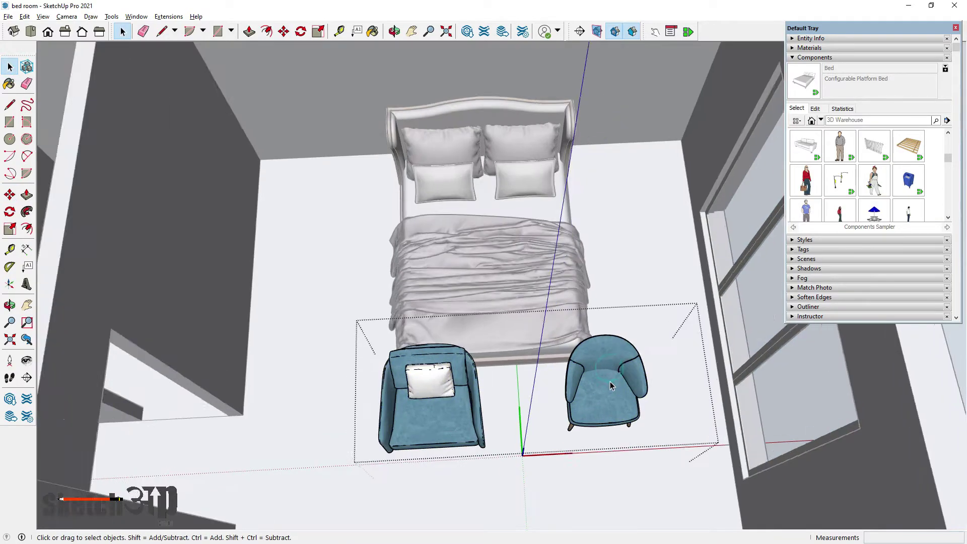
scroll(610, 398, "up", 2)
left_click(611, 397)
middle_click_drag(507, 253, 577, 307)
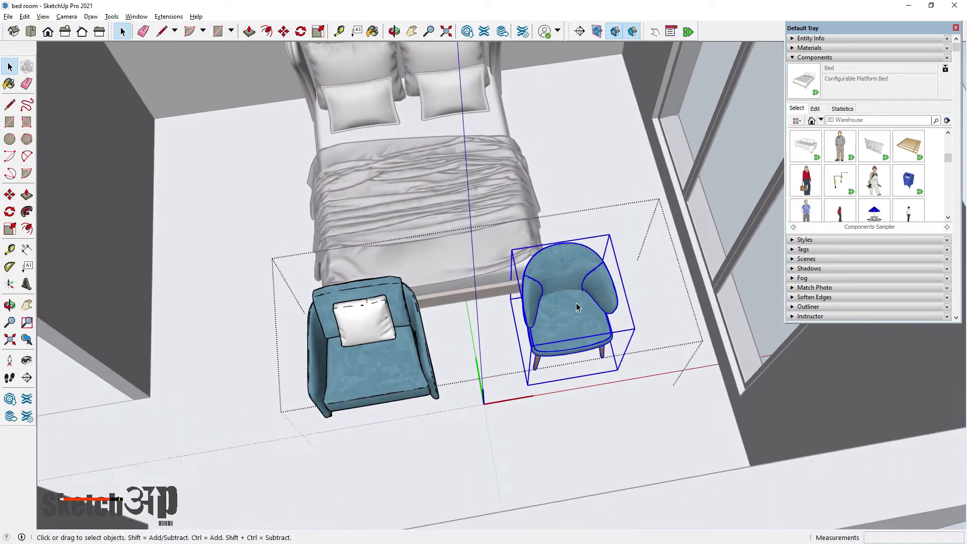
key("Delete")
Step: Orbit to an overhead view to check the bed and remaining armchair
scroll(579, 306, "down", 2)
scroll(594, 297, "down", 3)
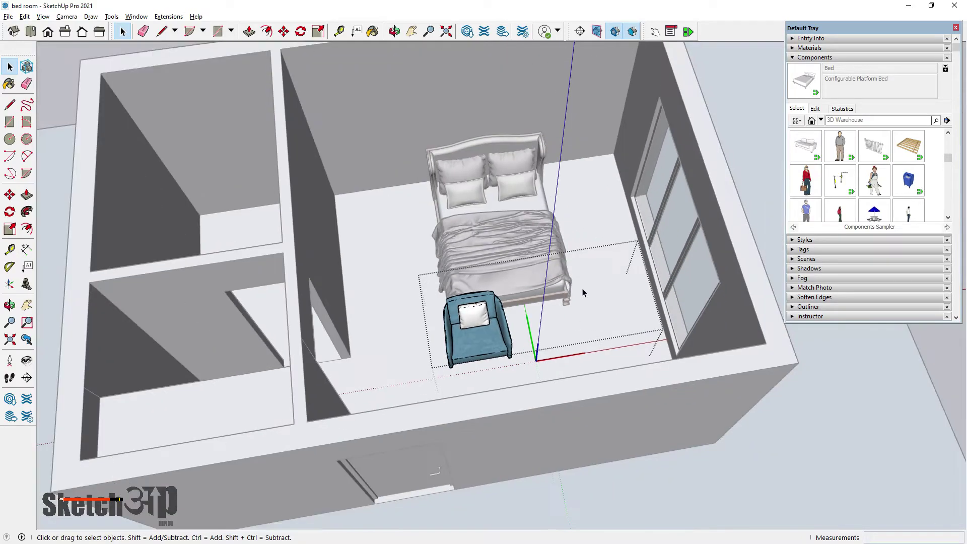
scroll(678, 147, "down", 2)
middle_click_drag(712, 62, 615, 154)
scroll(472, 331, "up", 5)
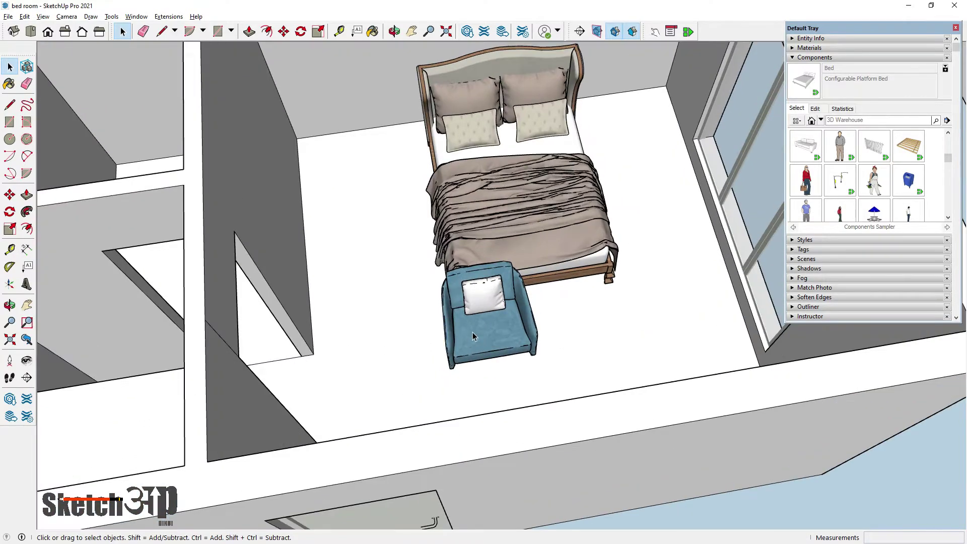
middle_click_drag(472, 331, 626, 292)
scroll(473, 333, "up", 2)
scroll(510, 325, "down", 3)
scroll(510, 325, "down", 3)
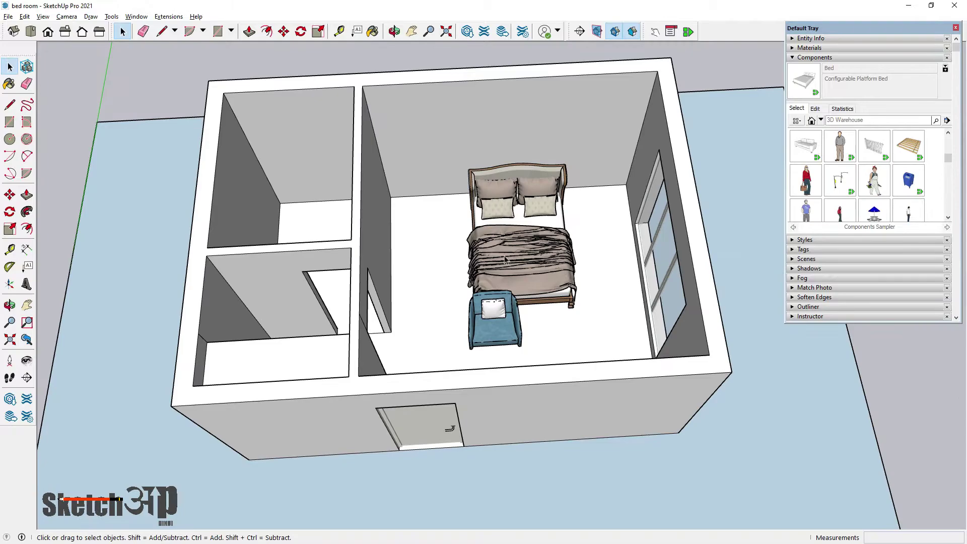
scroll(386, 137, "up", 1)
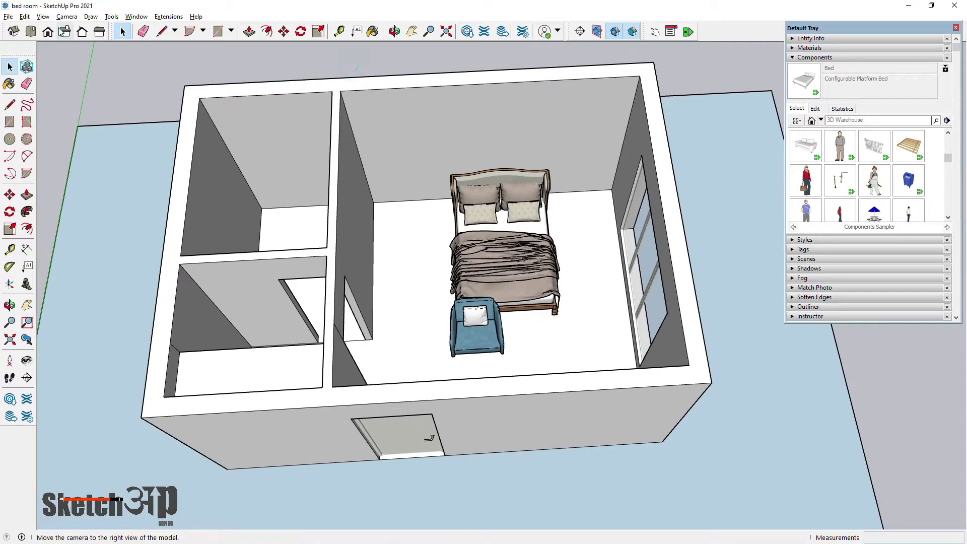
Step: Import the TV UNIT model and place it in the bedroom
left_click(43, 18)
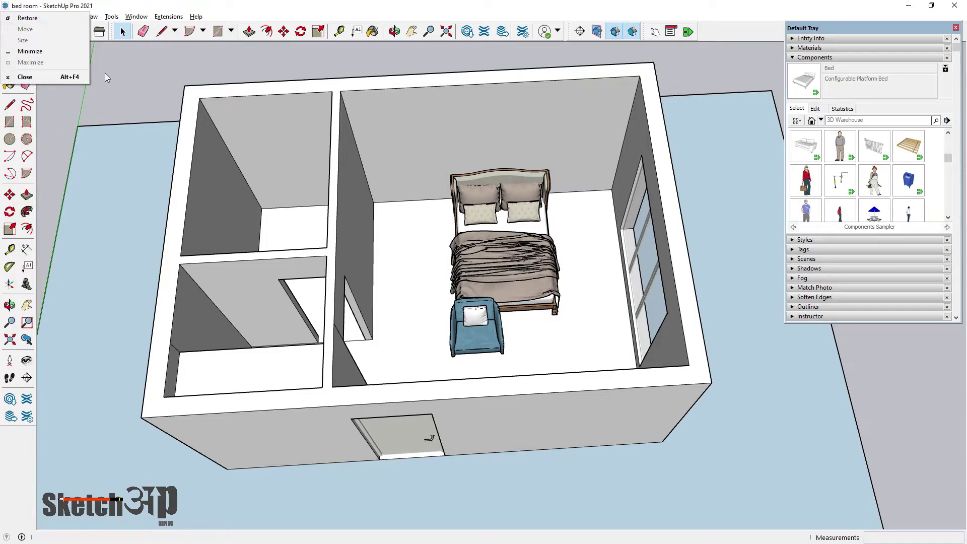
left_click(8, 16)
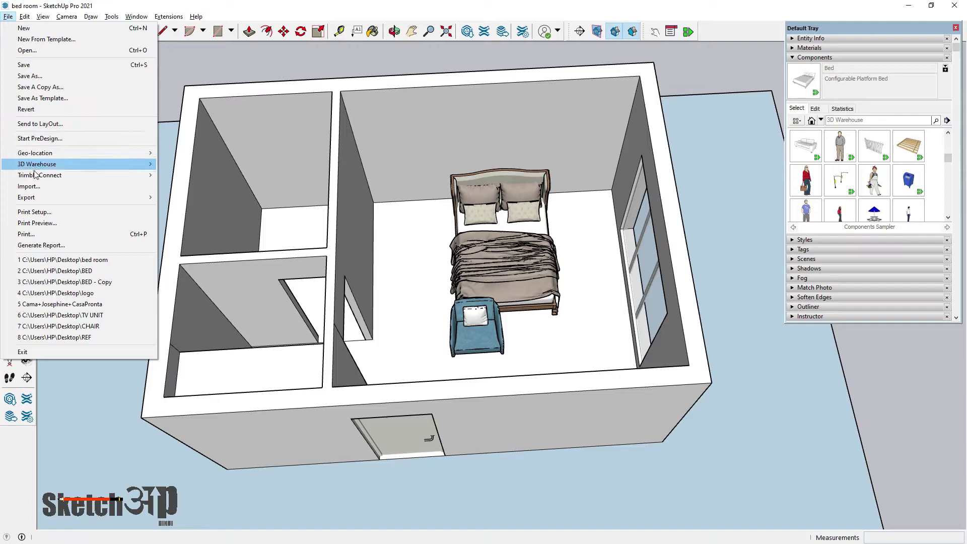
left_click(34, 187)
double_click(441, 248)
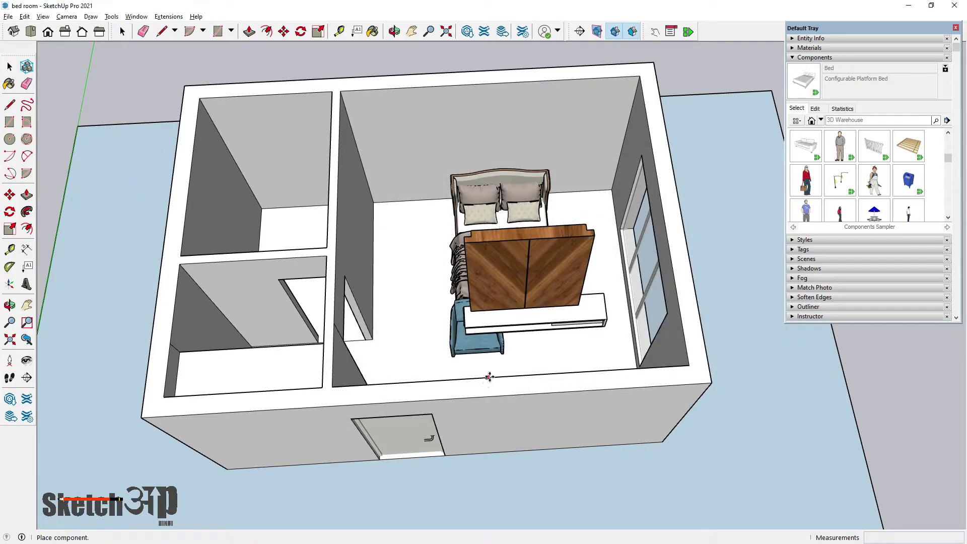
left_click(488, 378)
Step: Rotate the TV unit upright and position it by the right-hand wall
scroll(488, 379, "down", 3)
mouse_move(488, 379)
middle_mouse_down()
mouse_move(672, 355)
mouse_move(652, 319)
middle_mouse_up()
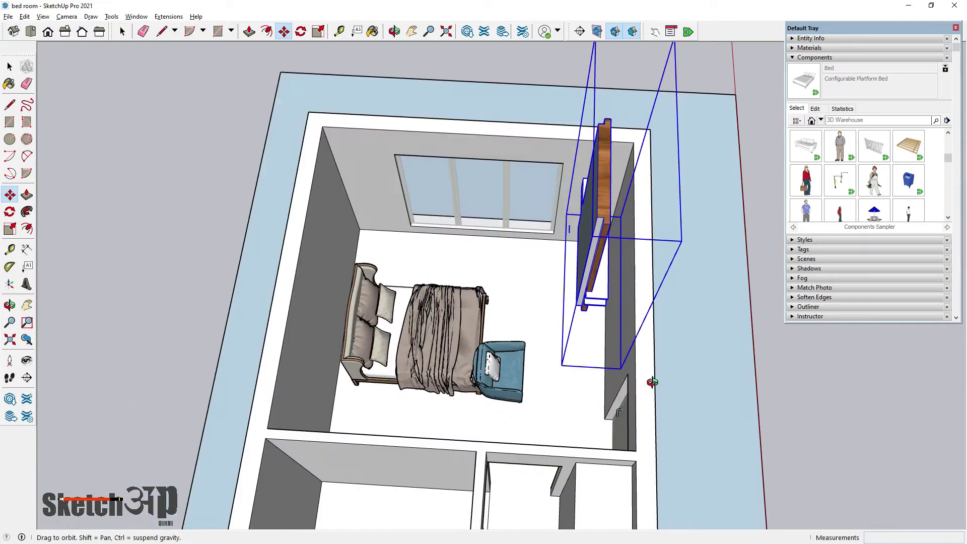
left_click(9, 212)
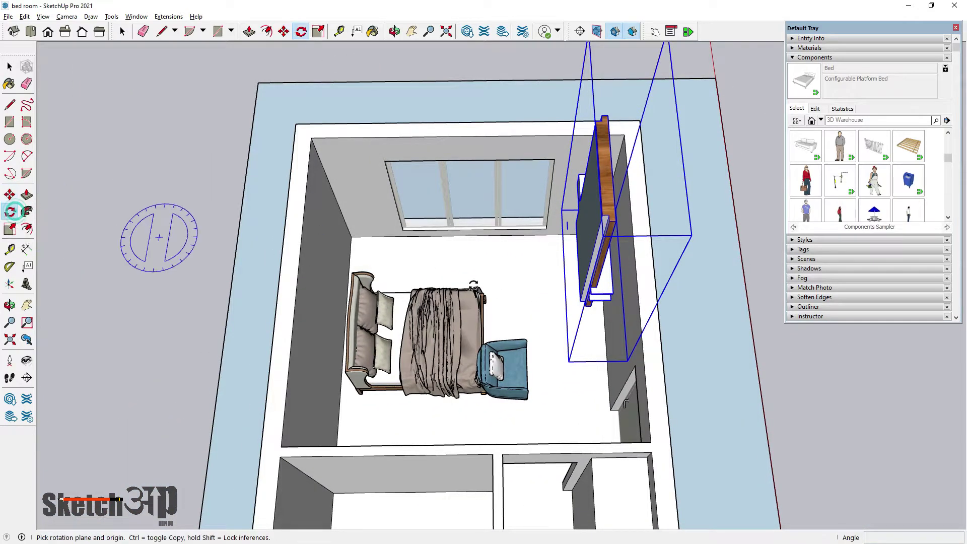
scroll(529, 279, "up", 2)
left_click(9, 66)
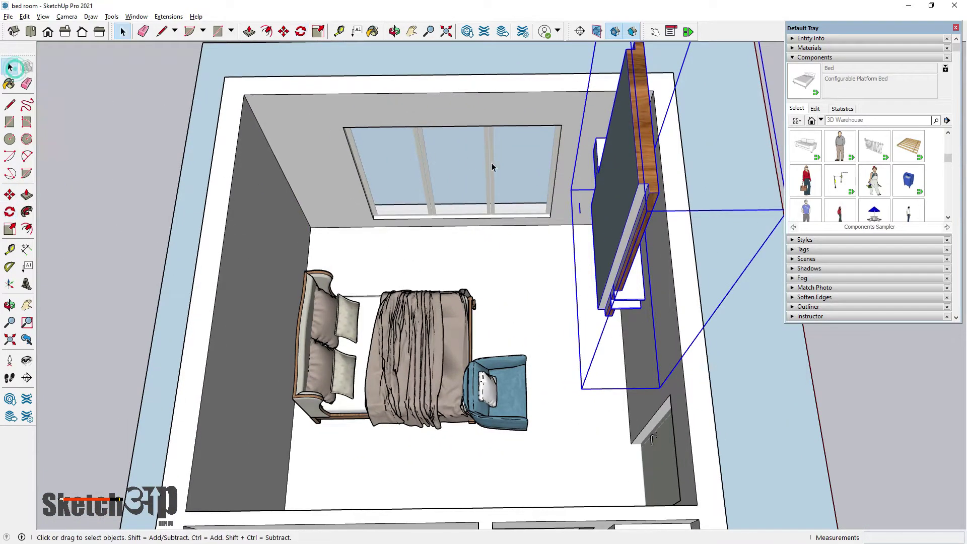
right_click(629, 186)
left_click(588, 213)
double_click(585, 209)
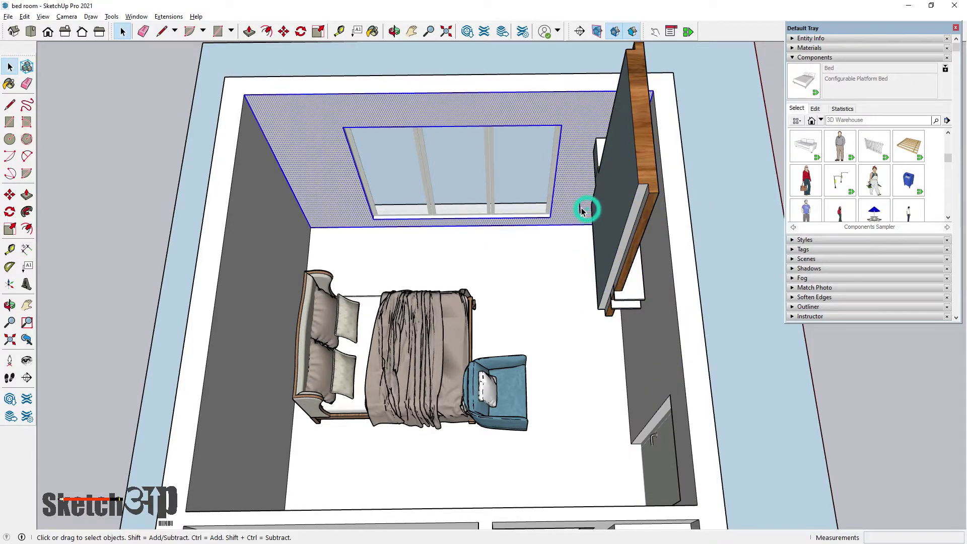
scroll(588, 212, "up", 2)
double_click(607, 216)
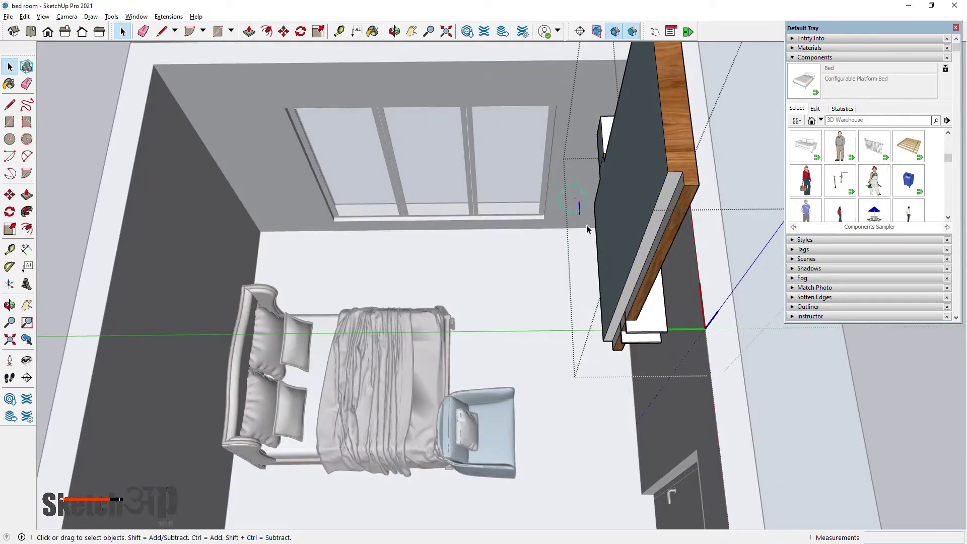
left_click(587, 225)
Step: Select the TV unit and orbit to a 3D angle to review it
scroll(629, 227, "down", 5)
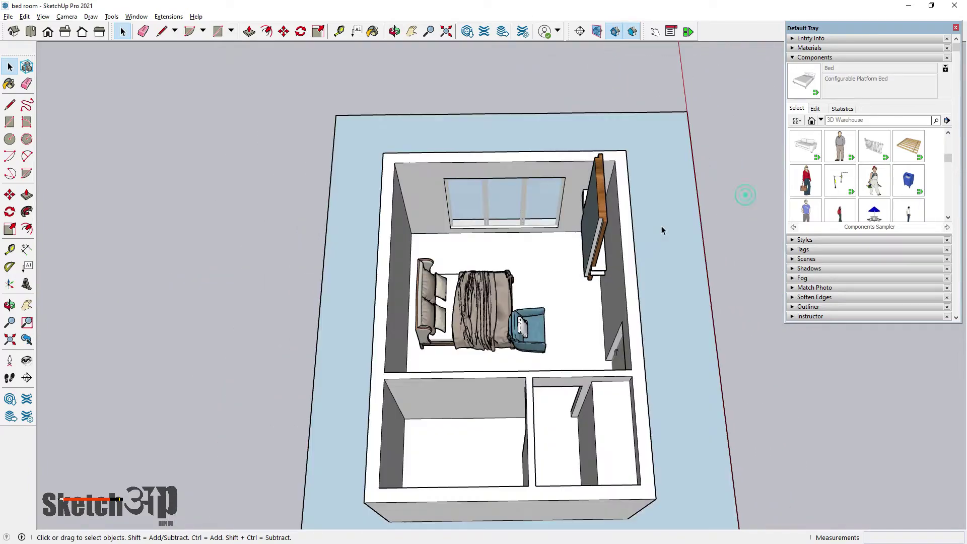
scroll(604, 214, "up", 2)
scroll(599, 212, "up", 2)
left_click(592, 212)
mouse_move(592, 211)
middle_mouse_down()
mouse_move(428, 222)
mouse_move(504, 224)
mouse_move(507, 128)
middle_mouse_up()
scroll(428, 222, "down", 4)
scroll(504, 224, "up", 2)
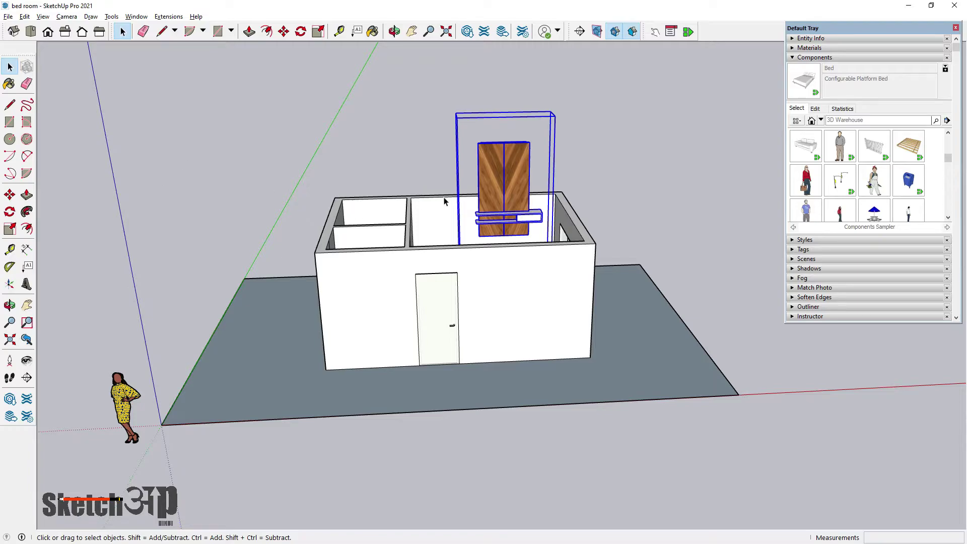
Step: From a higher oblique view, bring up the TV unit's context menu
mouse_move(444, 201)
middle_mouse_down()
mouse_move(231, 301)
mouse_move(291, 225)
middle_mouse_up()
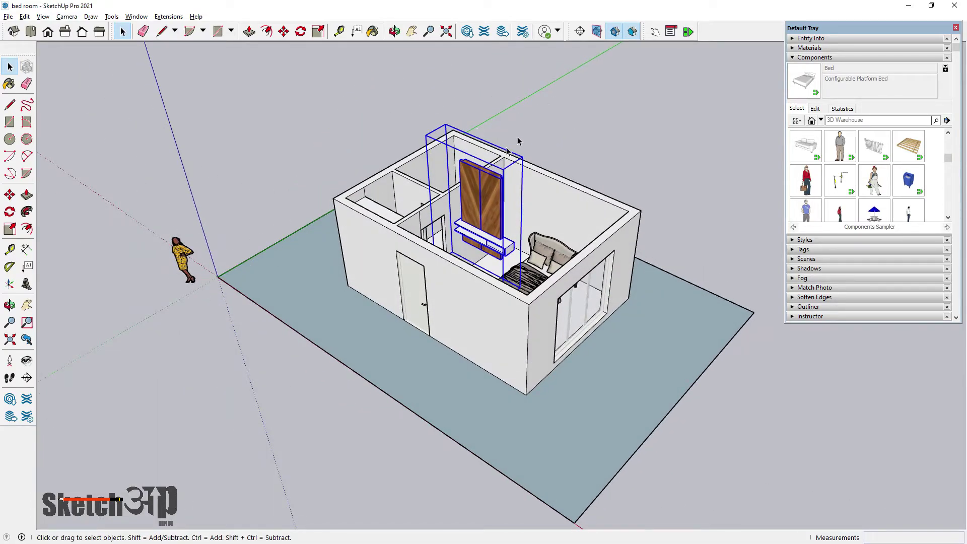
scroll(482, 202, "up", 1)
scroll(484, 199, "up", 2)
right_click(486, 197)
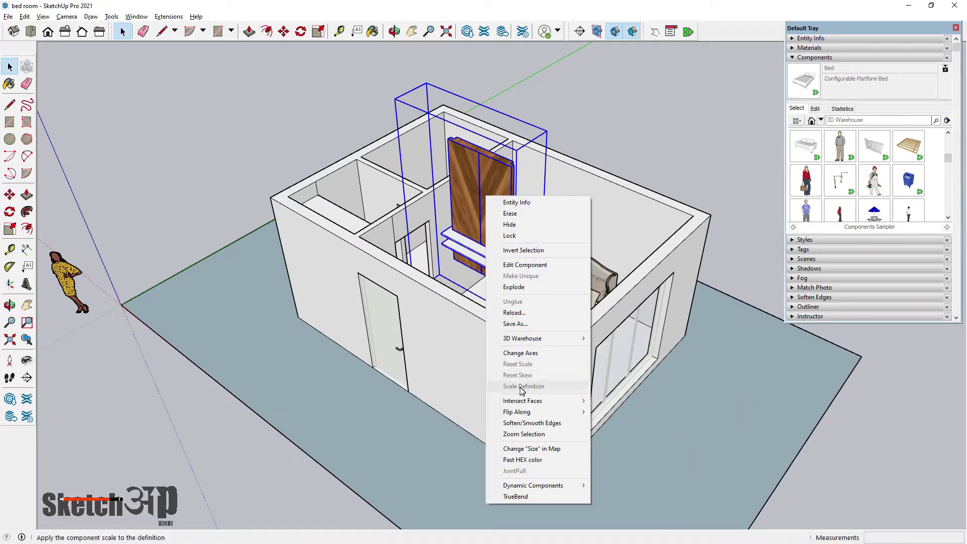
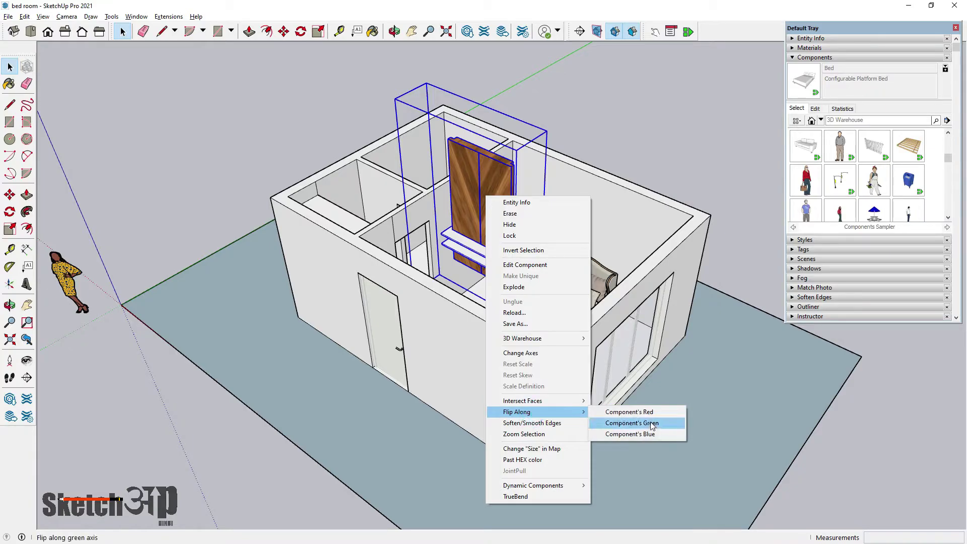
Step: Flip the wood-panelled wardrobe unit along its component green axis
left_click(651, 426)
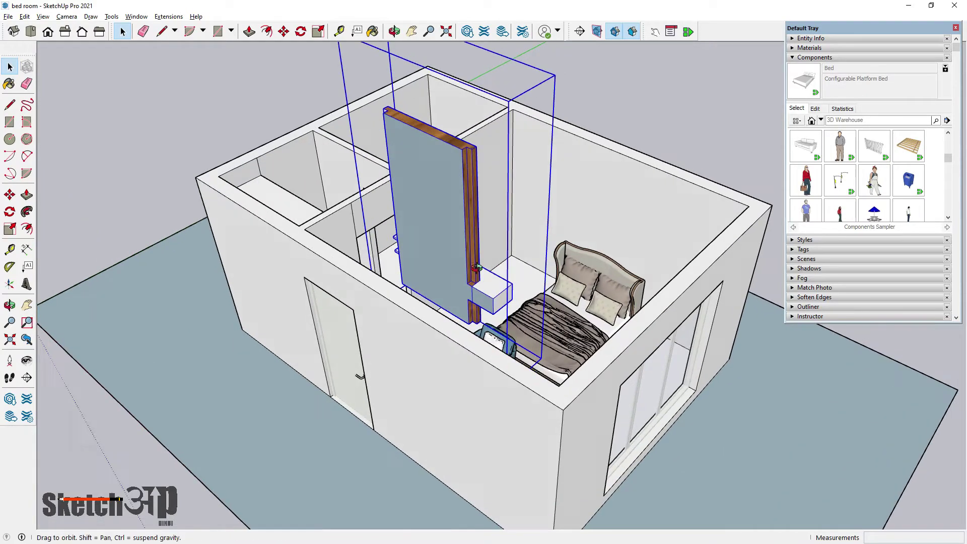
mouse_move(650, 425)
middle_mouse_down()
mouse_move(282, 303)
mouse_move(422, 102)
middle_mouse_up()
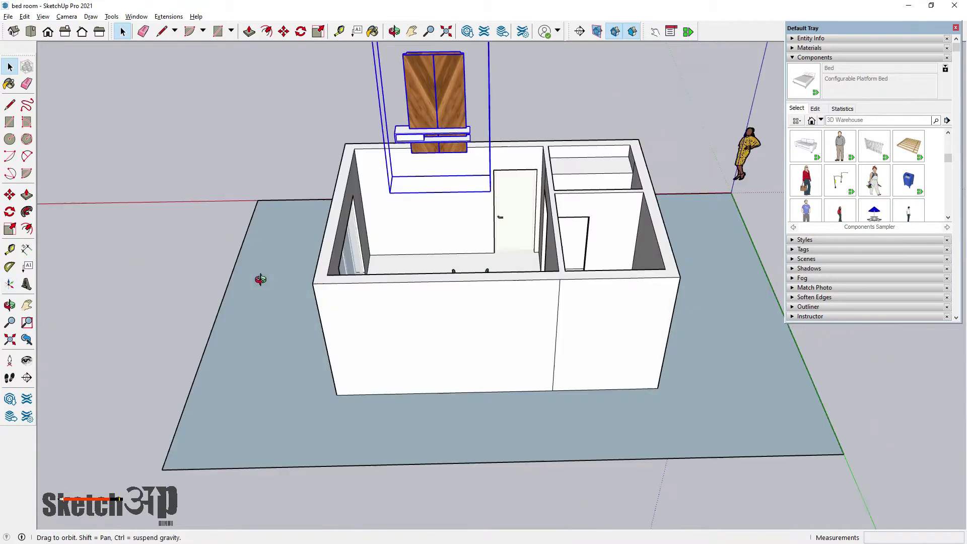
scroll(422, 102, "up", 2)
scroll(449, 155, "up", 2)
scroll(534, 319, "down", 2)
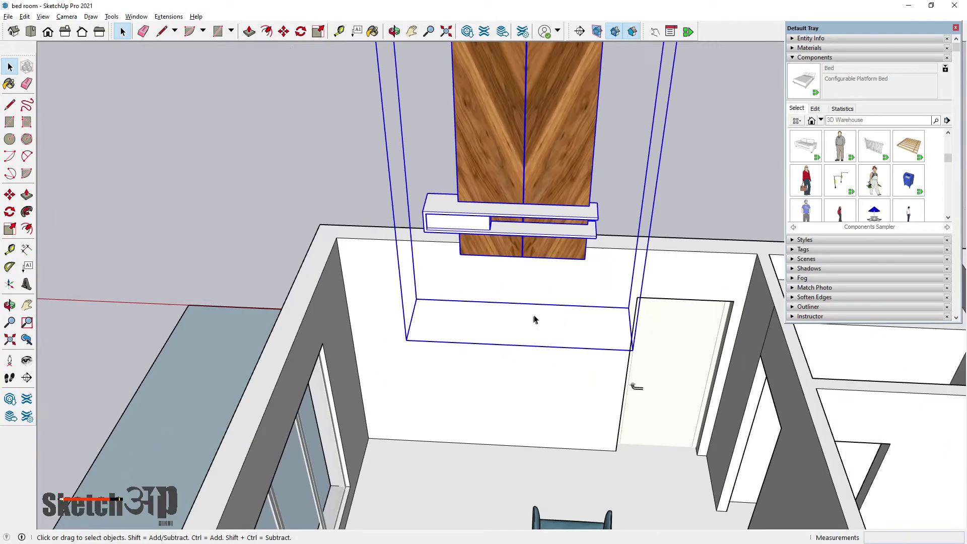
scroll(535, 211, "down", 2)
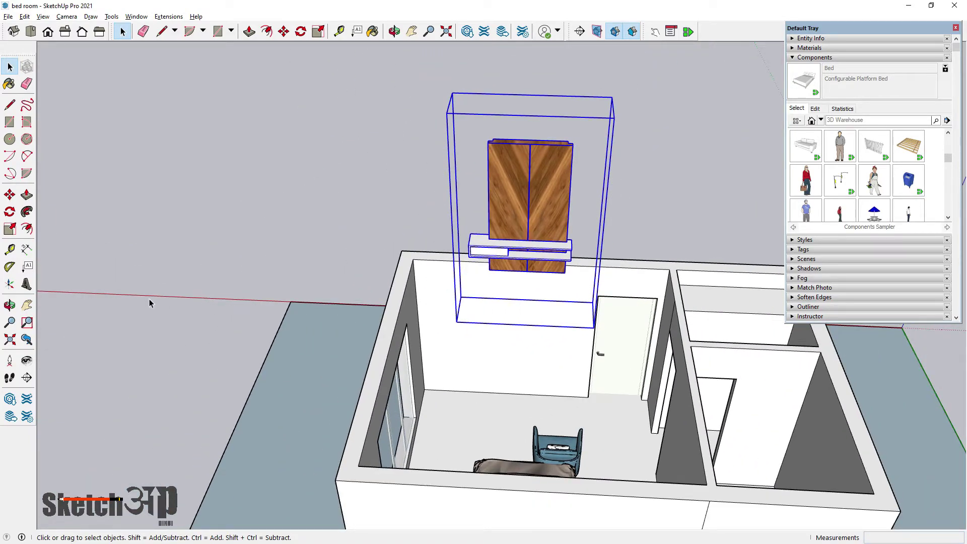
Step: Flip the wardrobe along its component red axis, then select it
right_click(505, 205)
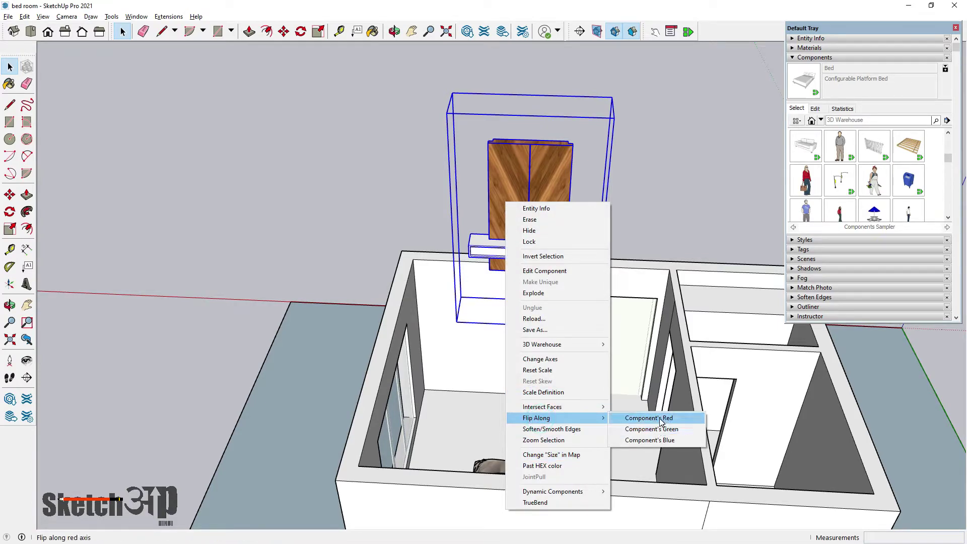
mouse_move(536, 418)
left_click(659, 417)
scroll(570, 343, "up", 2)
scroll(566, 244, "down", 2)
middle_click_drag(566, 244, 542, 276)
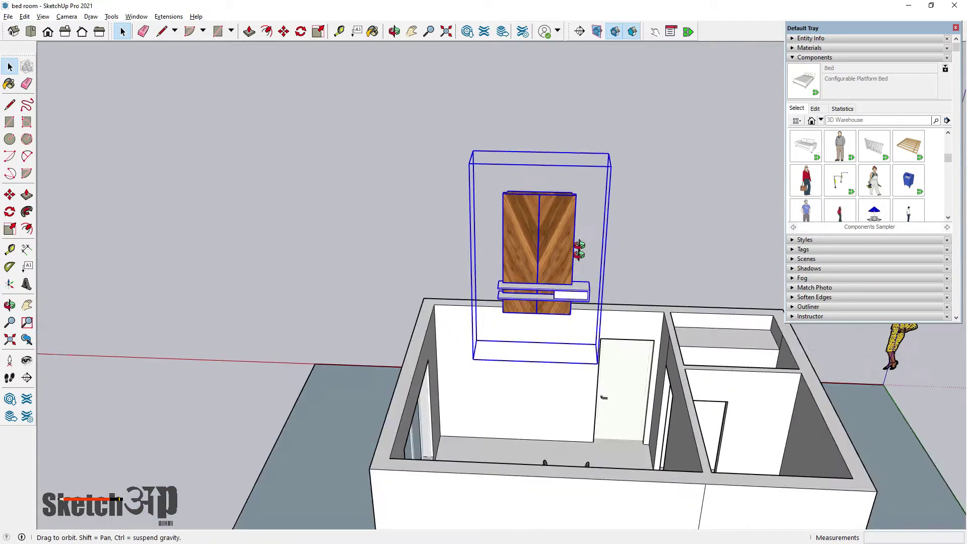
scroll(541, 276, "up", 2)
scroll(542, 276, "up", 2)
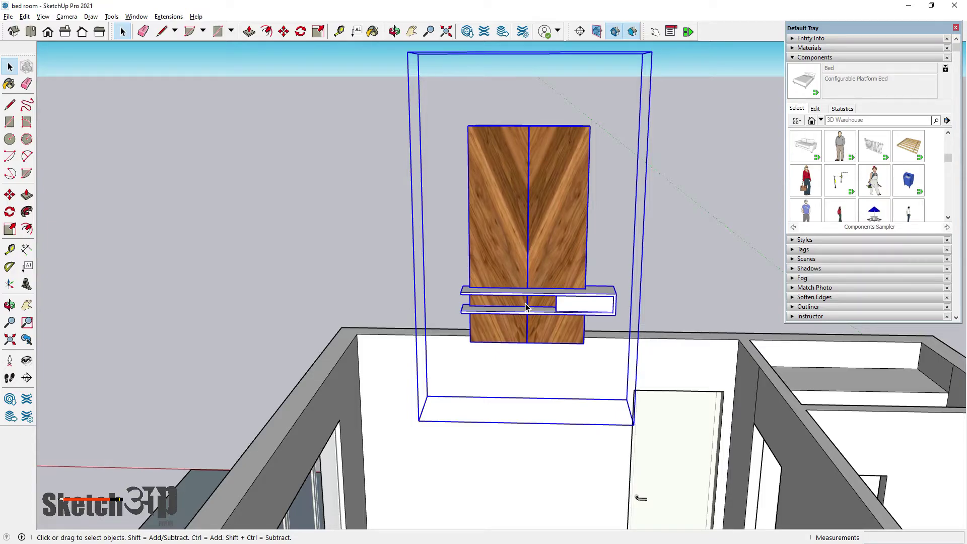
scroll(525, 393, "down", 2)
scroll(528, 290, "up", 3)
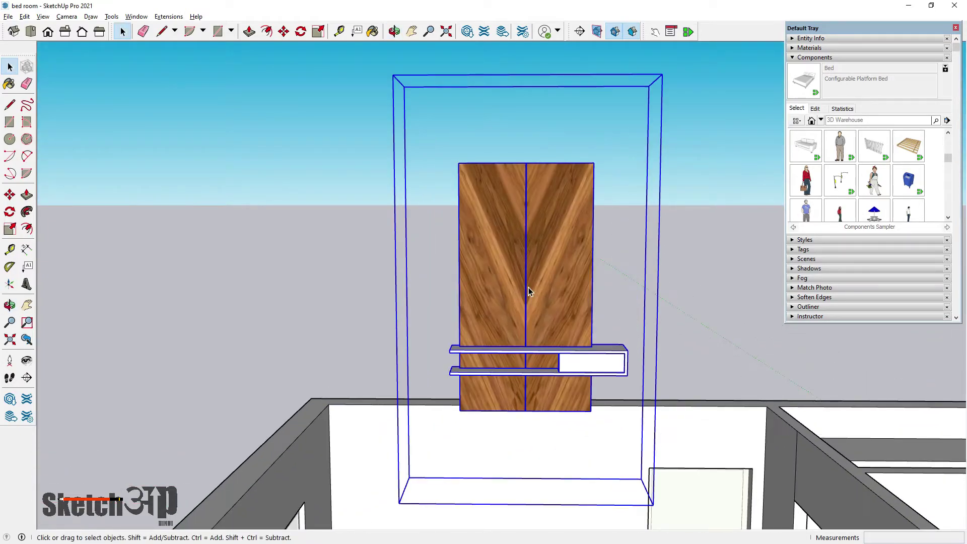
scroll(563, 350, "down", 3)
mouse_move(536, 346)
middle_mouse_down()
mouse_move(363, 202)
mouse_move(480, 274)
middle_mouse_up()
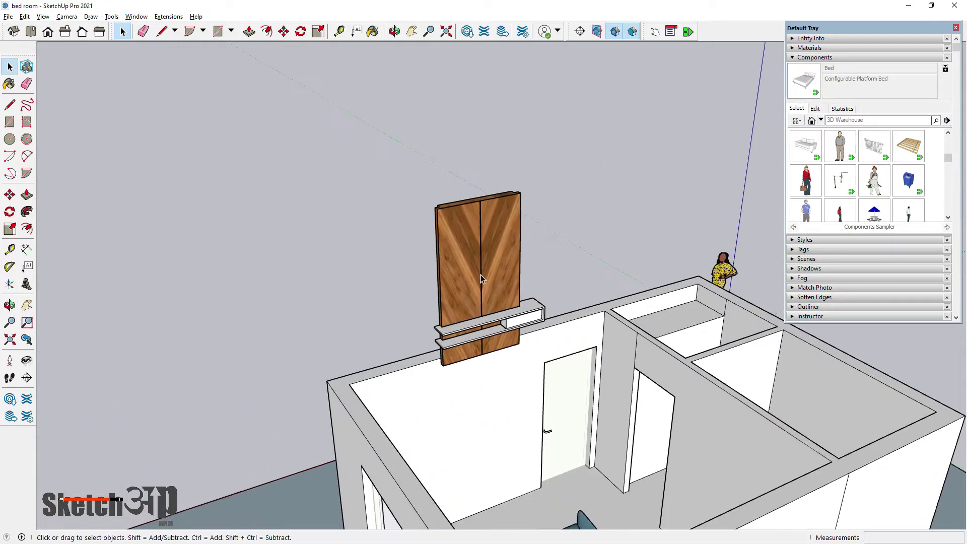
scroll(481, 274, "up", 2)
left_click(489, 266)
scroll(416, 287, "up", 2)
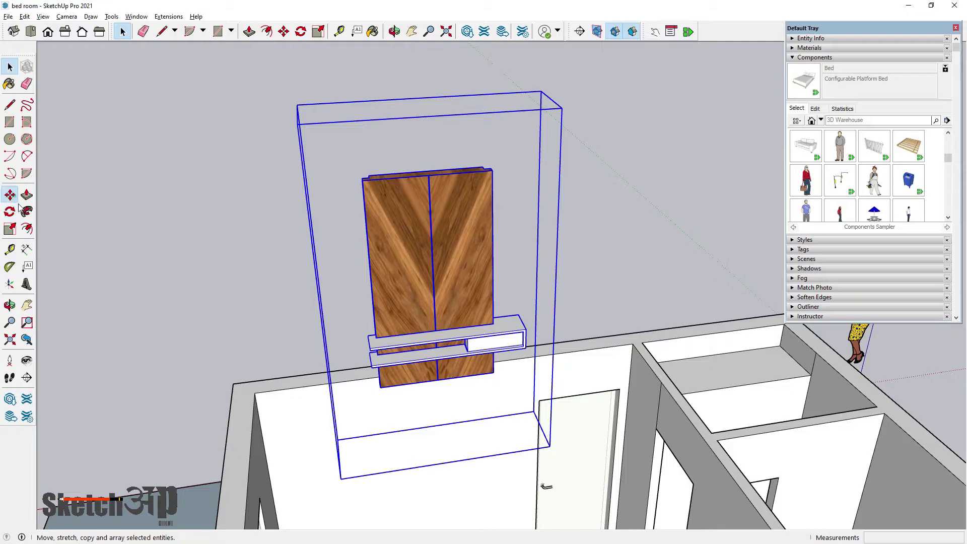
Step: Move the wardrobe so its lower corner snaps onto the back wall
left_click(10, 195)
scroll(479, 339, "up", 3)
middle_click_drag(479, 339, 277, 356)
scroll(377, 325, "up", 3)
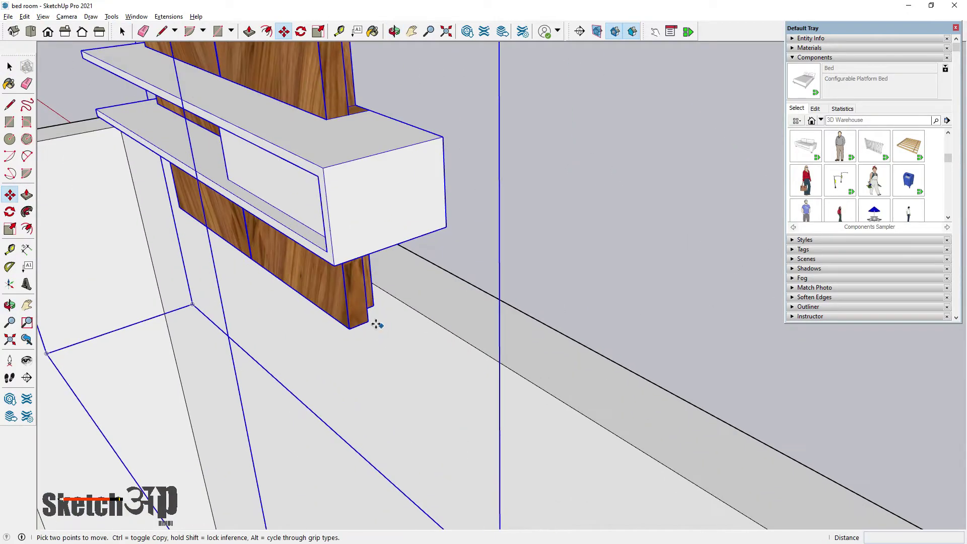
left_click(350, 322)
scroll(398, 388, "down", 4)
scroll(442, 453, "up", 3)
scroll(493, 498, "up", 3)
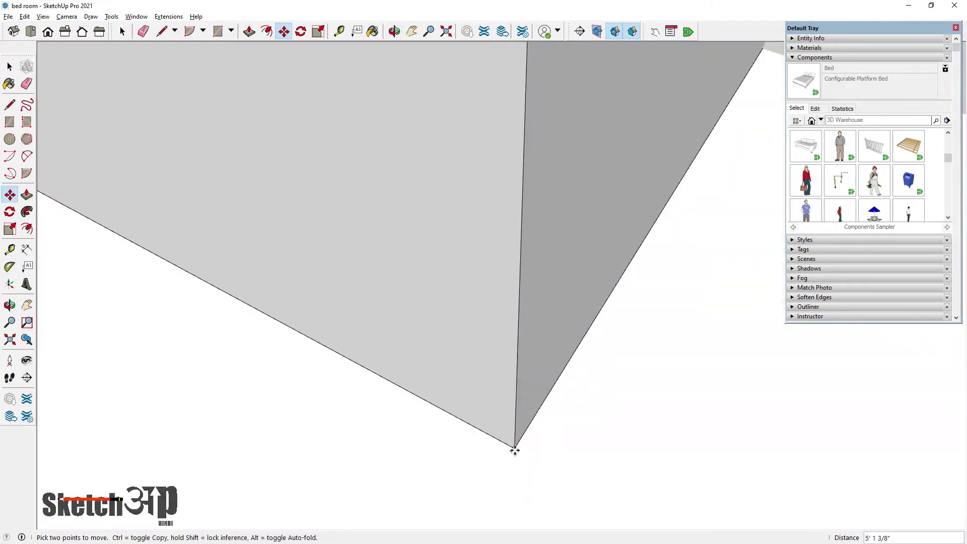
scroll(513, 449, "up", 2)
mouse_move(510, 448)
middle_mouse_down()
mouse_move(443, 380)
mouse_move(567, 291)
mouse_move(648, 341)
mouse_move(593, 376)
mouse_move(637, 388)
mouse_move(695, 452)
mouse_move(630, 492)
middle_mouse_up()
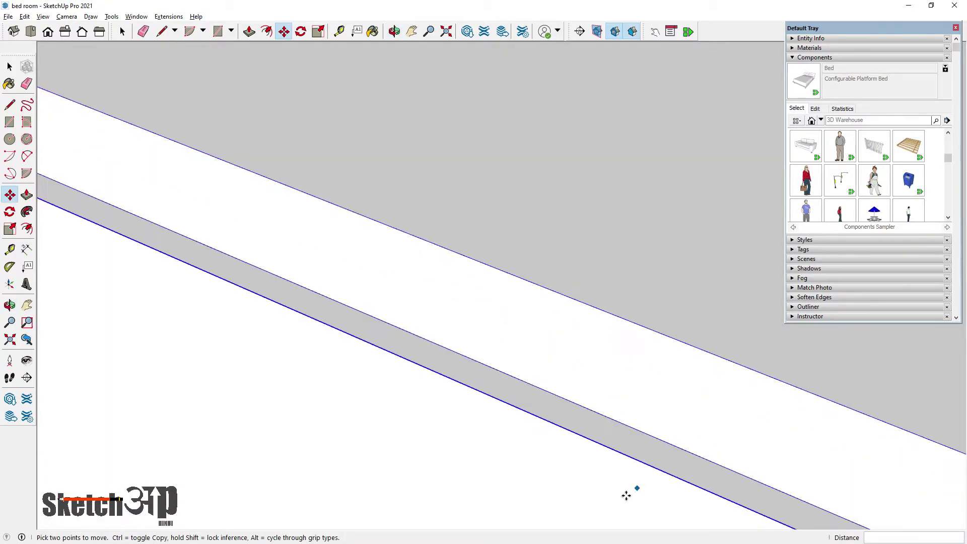
scroll(617, 457, "down", 2)
scroll(617, 457, "down", 3)
scroll(603, 471, "down", 4)
scroll(626, 393, "down", 3)
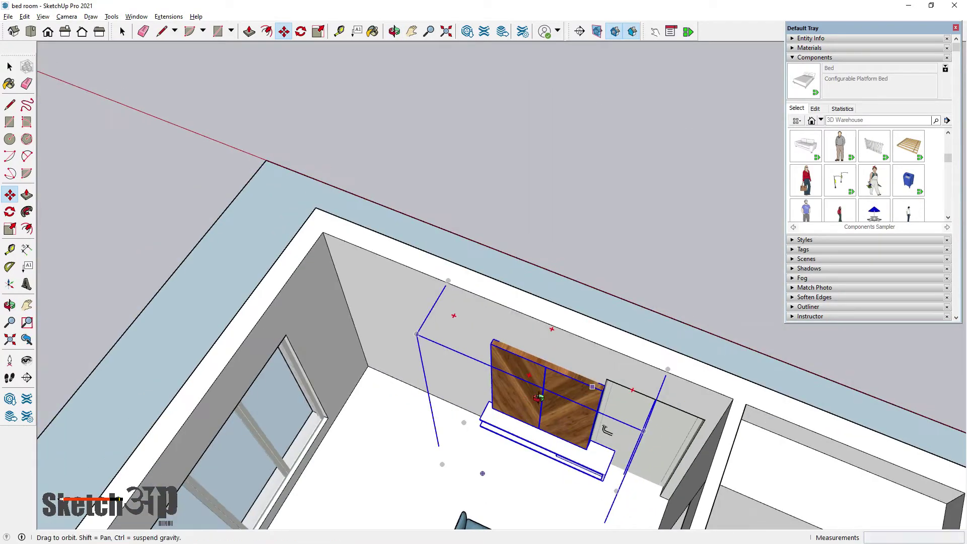
scroll(605, 423, "up", 4)
scroll(531, 418, "up", 3)
scroll(529, 421, "up", 4)
scroll(527, 423, "up", 2)
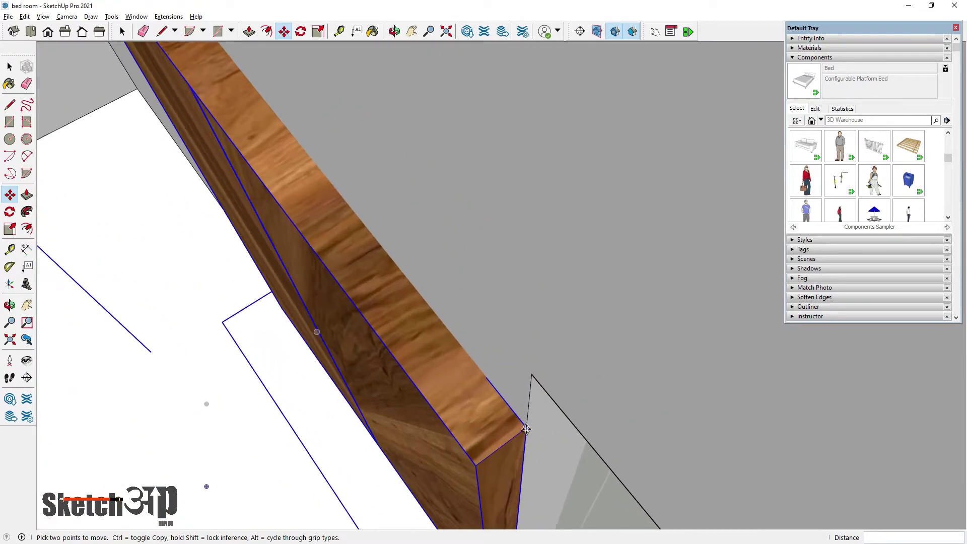
left_click(527, 426)
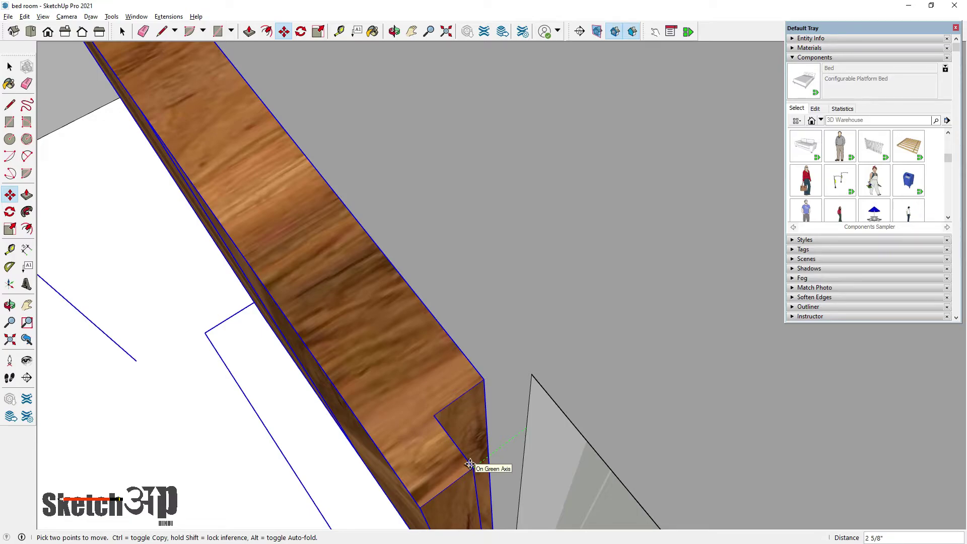
left_click(469, 463)
Step: Shift the wardrobe sideways along the back wall to sit beside the door
scroll(475, 390, "up", 2)
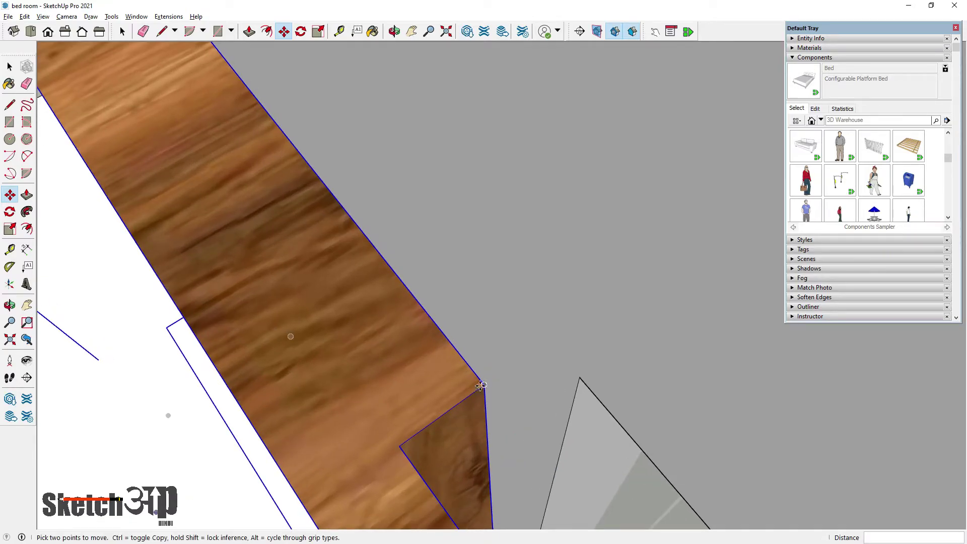
scroll(670, 363, "down", 5)
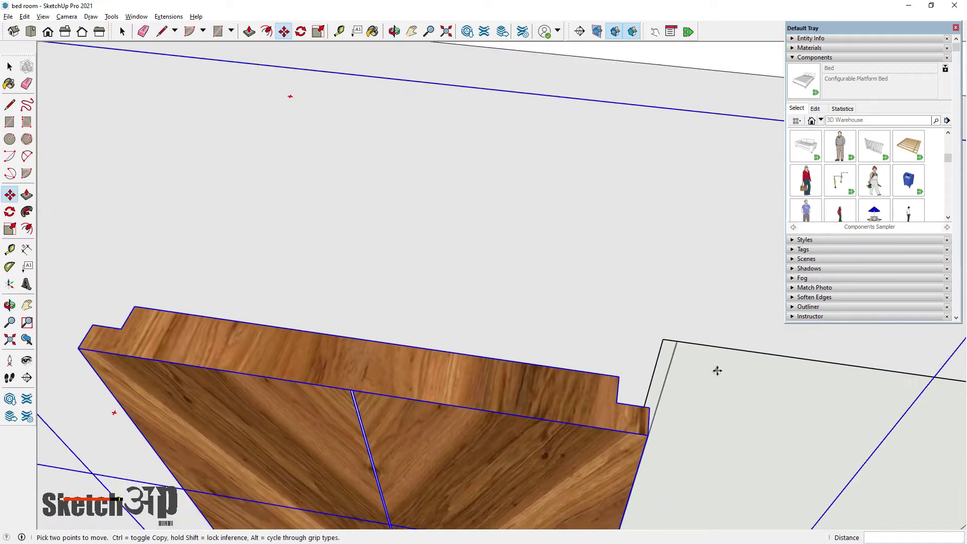
scroll(717, 370, "down", 4)
scroll(691, 285, "down", 3)
scroll(685, 353, "up", 1)
scroll(678, 405, "up", 3)
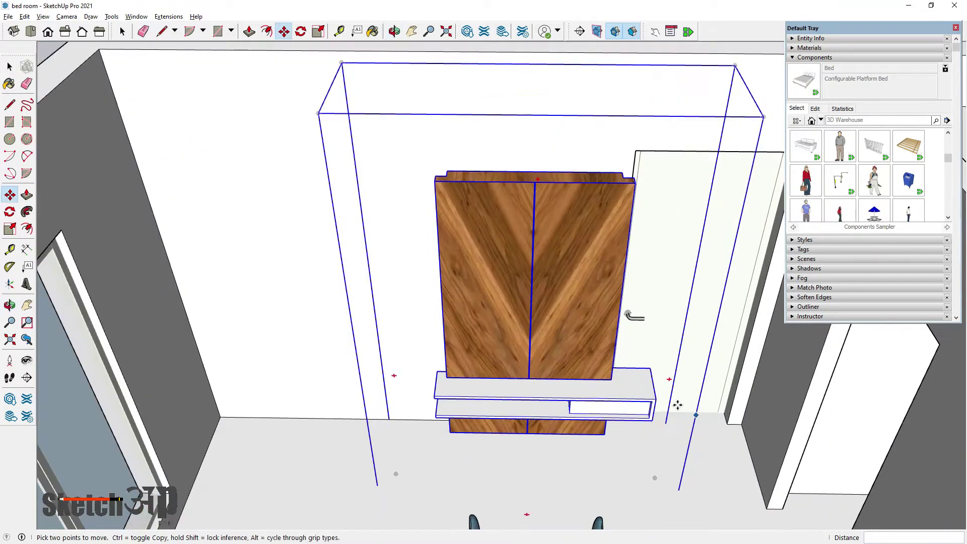
scroll(677, 404, "up", 1)
scroll(670, 376, "up", 2)
scroll(624, 371, "up", 2)
scroll(634, 400, "up", 2)
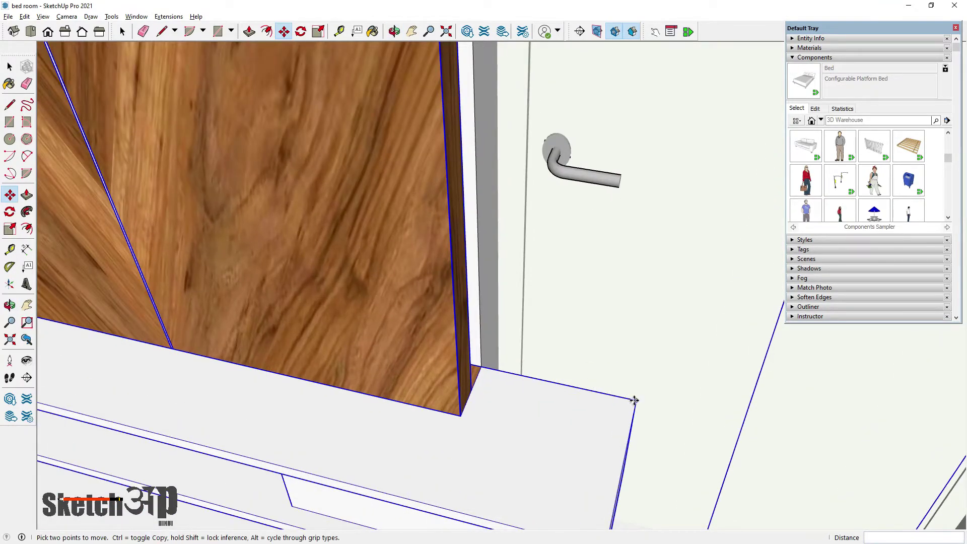
left_click(634, 401)
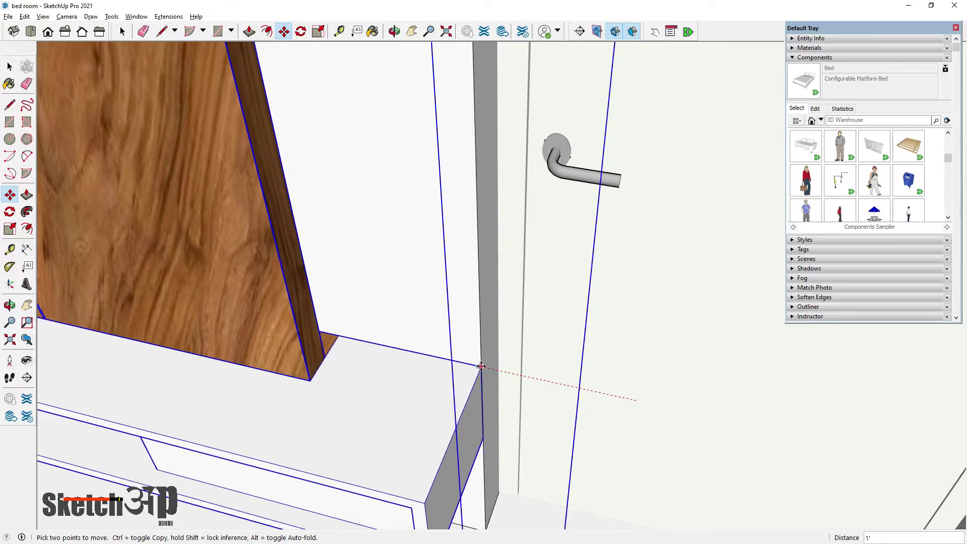
scroll(663, 373, "down", 3)
scroll(663, 373, "down", 3)
scroll(663, 374, "down", 2)
middle_click_drag(663, 373, 649, 377)
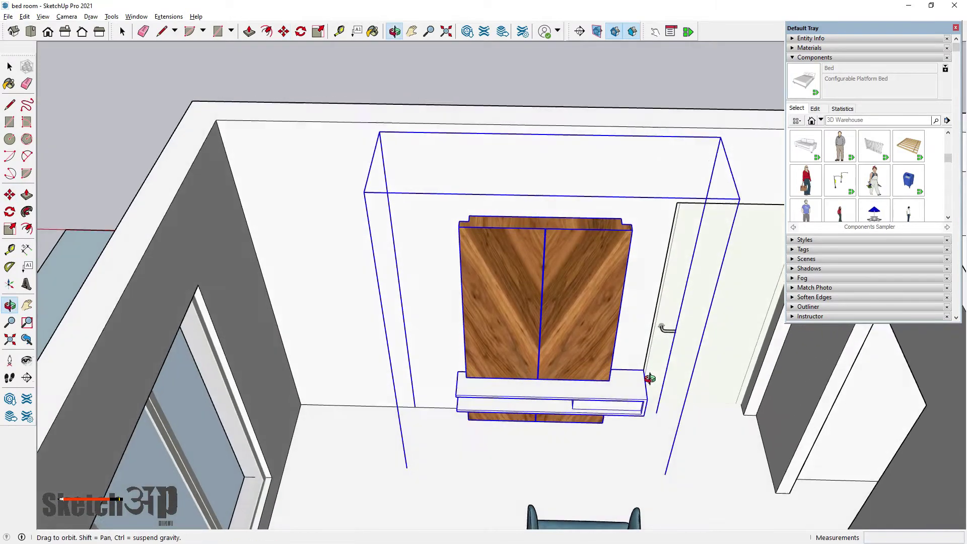
scroll(650, 378, "down", 3)
middle_click_drag(580, 388, 562, 397)
scroll(562, 397, "up", 2)
scroll(552, 382, "up", 2)
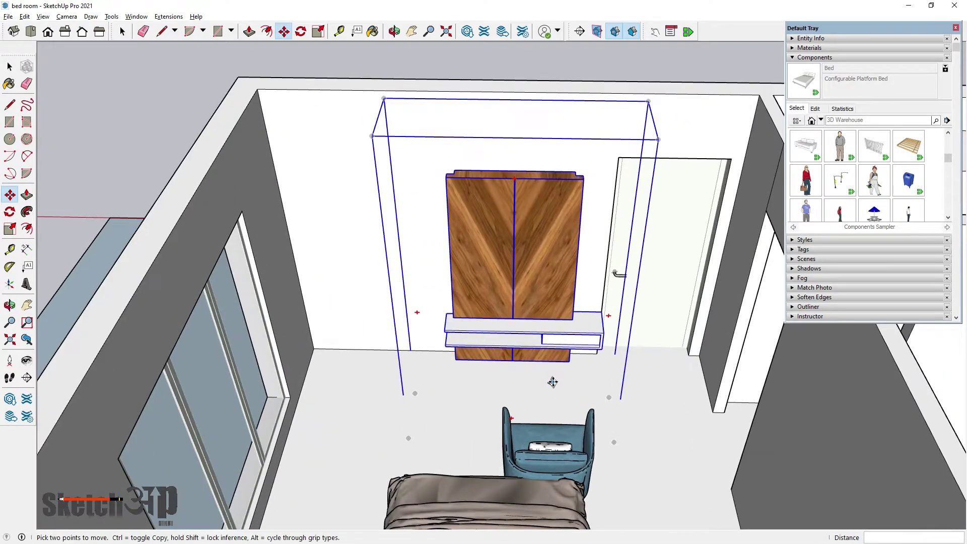
scroll(553, 382, "up", 1)
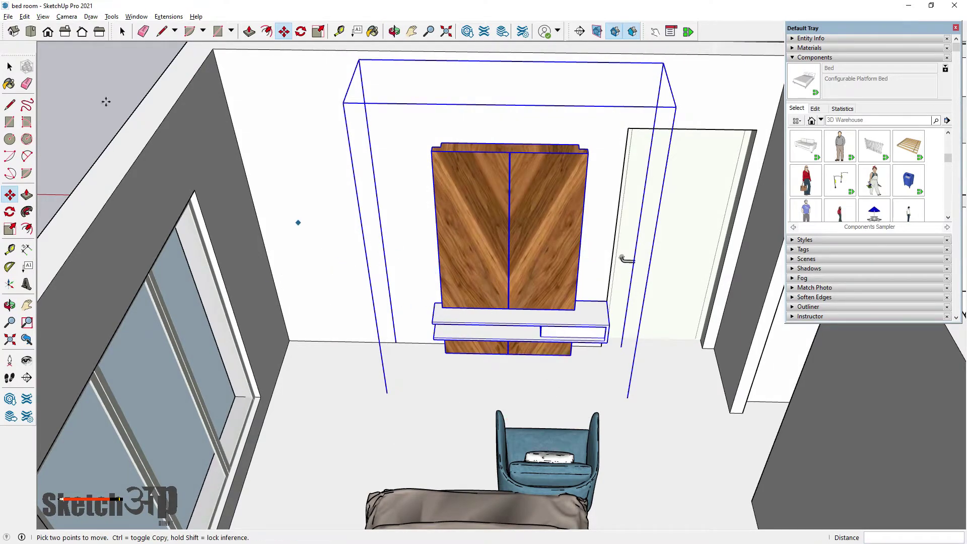
Step: Check the FINAL LAYOUT floor plan PDF for reference, then return to the model
left_click(9, 108)
scroll(394, 324, "up", 1)
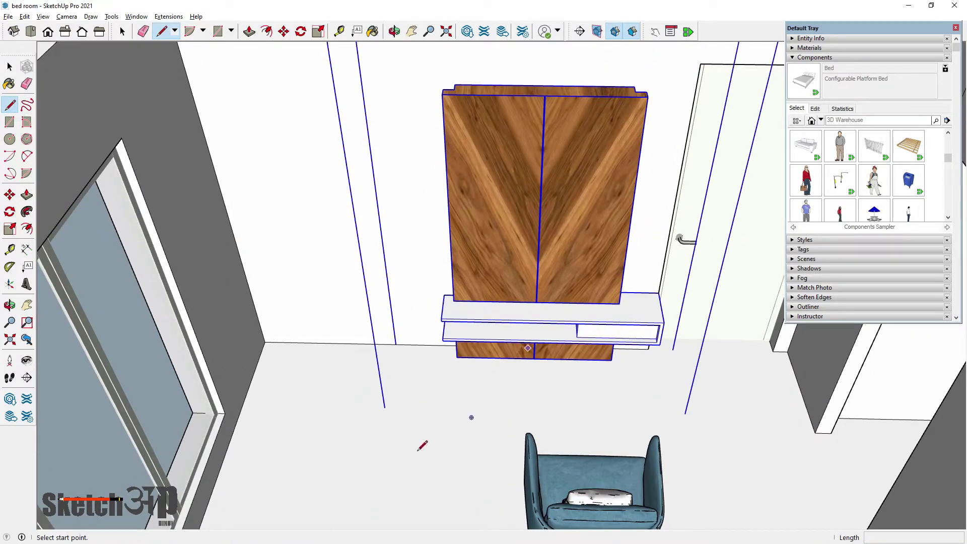
key("alt+Tab")
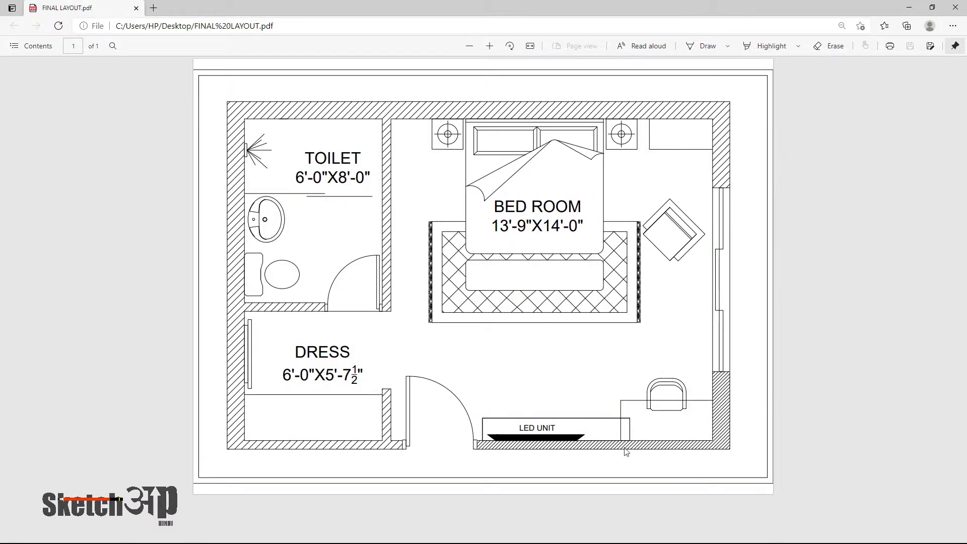
key("alt+Tab")
Step: Draw a thin rectangular shelf outline on the back wall beside the left side wall
scroll(494, 348, "down", 2)
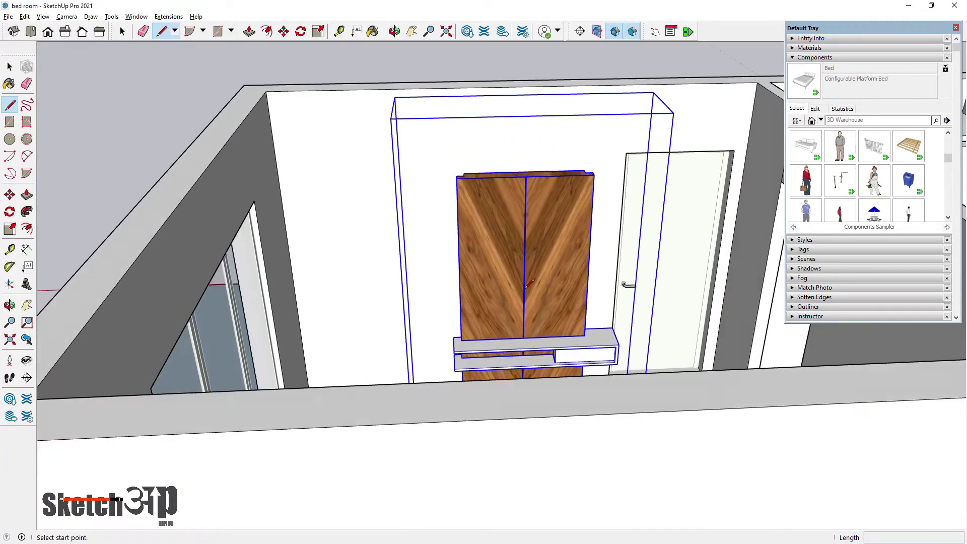
scroll(459, 283, "up", 3)
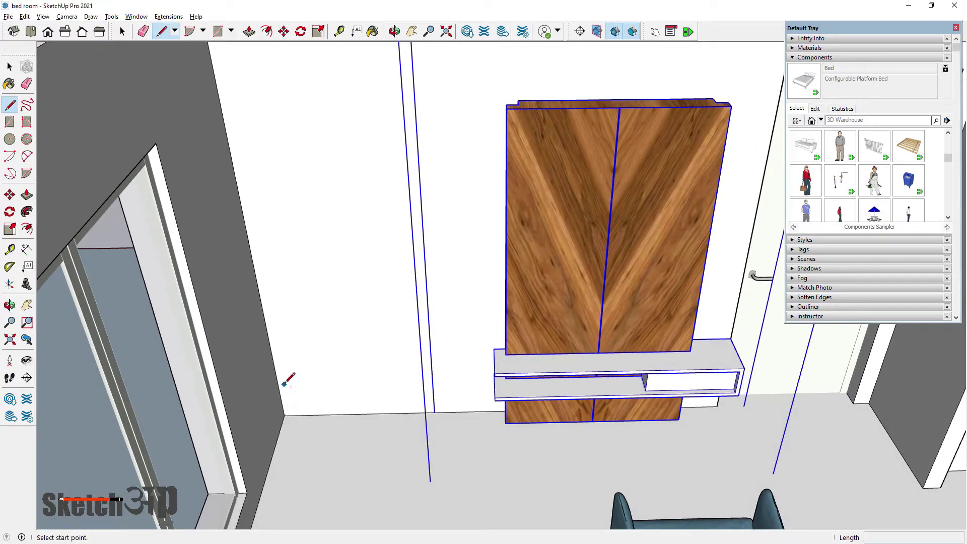
left_click(284, 415)
type("30")
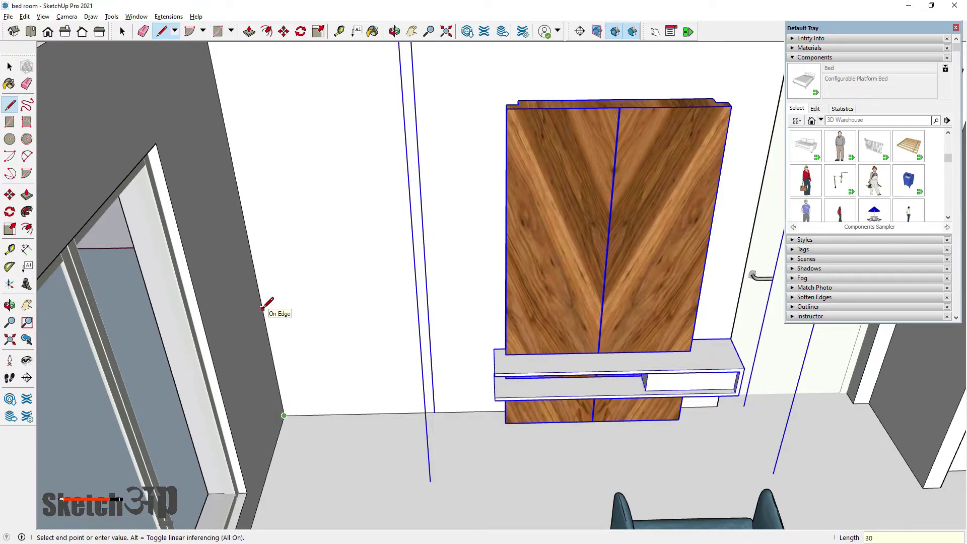
left_click(266, 329)
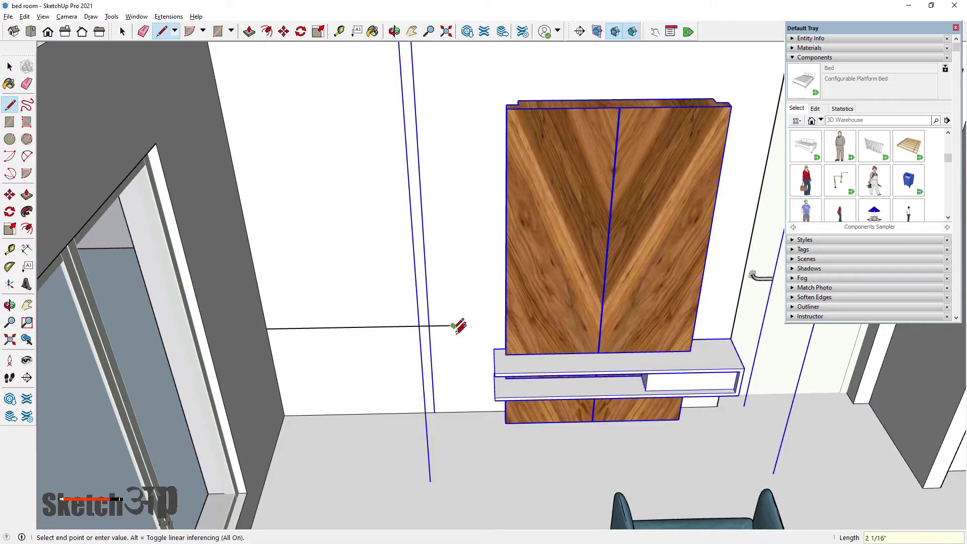
scroll(454, 328, "up", 2)
scroll(453, 334, "up", 3)
scroll(453, 237, "up", 2)
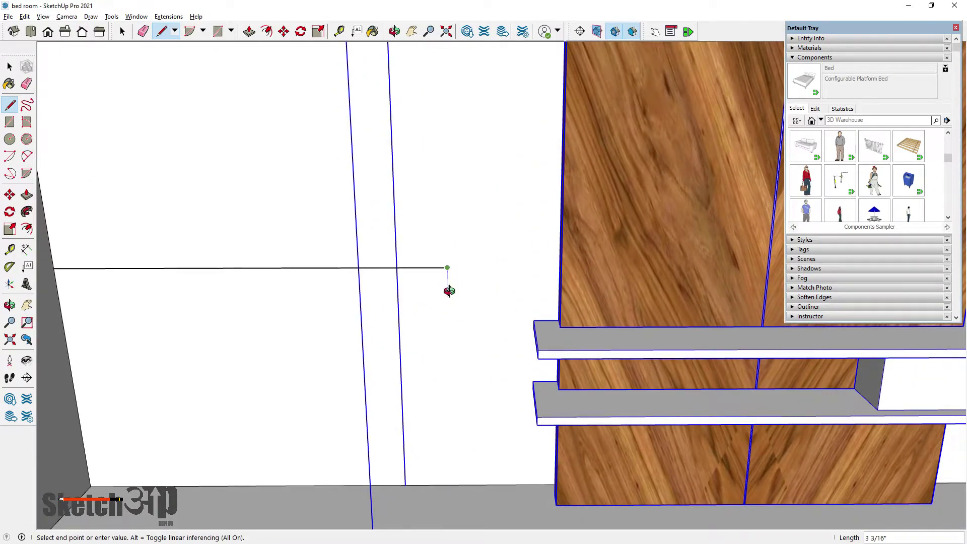
middle_click_drag(450, 291, 459, 247)
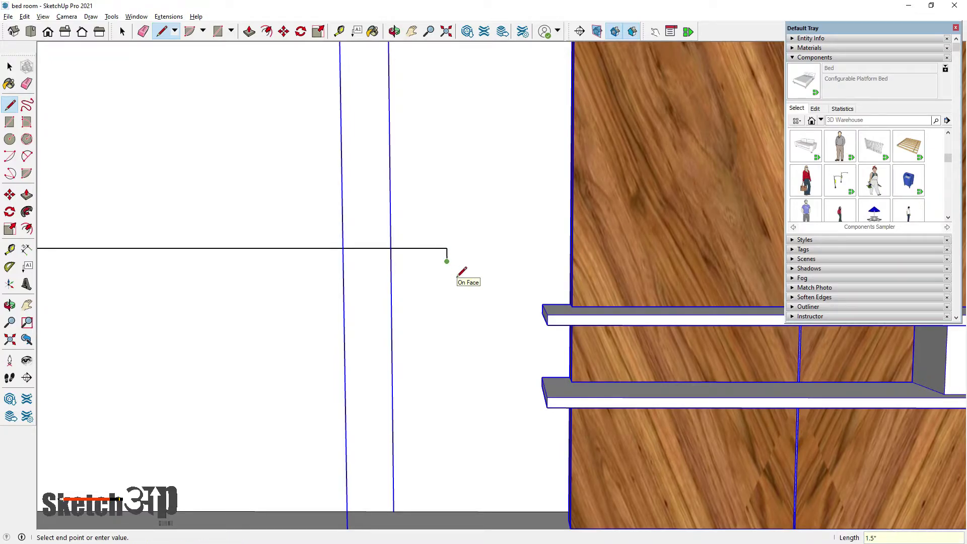
scroll(457, 274, "down", 2)
scroll(182, 266, "up", 2)
left_click(173, 268)
Step: Add a vertical leg line from the rectangle's left end down to the floor
scroll(511, 287, "down", 2)
scroll(454, 277, "up", 2)
middle_click_drag(544, 319, 245, 236)
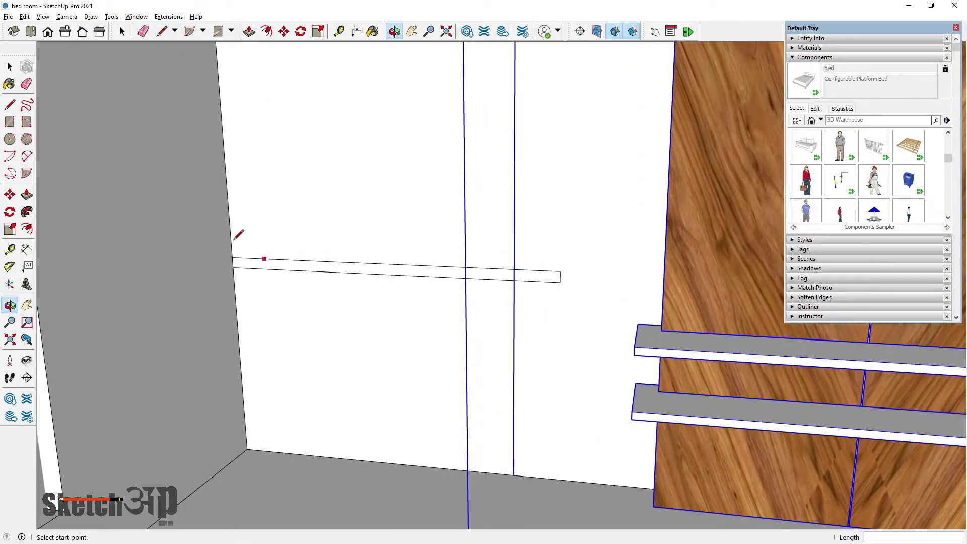
scroll(242, 252, "up", 2)
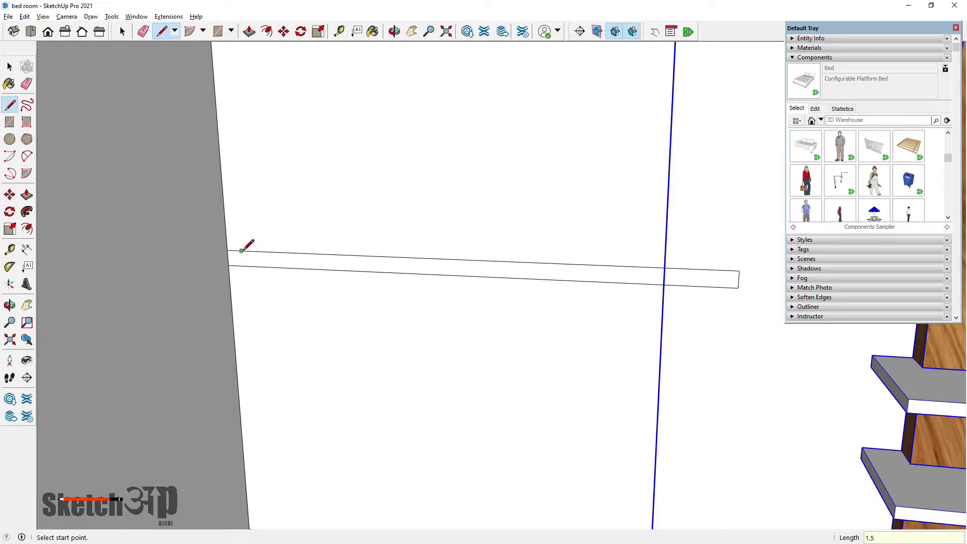
left_click(242, 251)
scroll(243, 251, "down", 2)
scroll(243, 253, "down", 1)
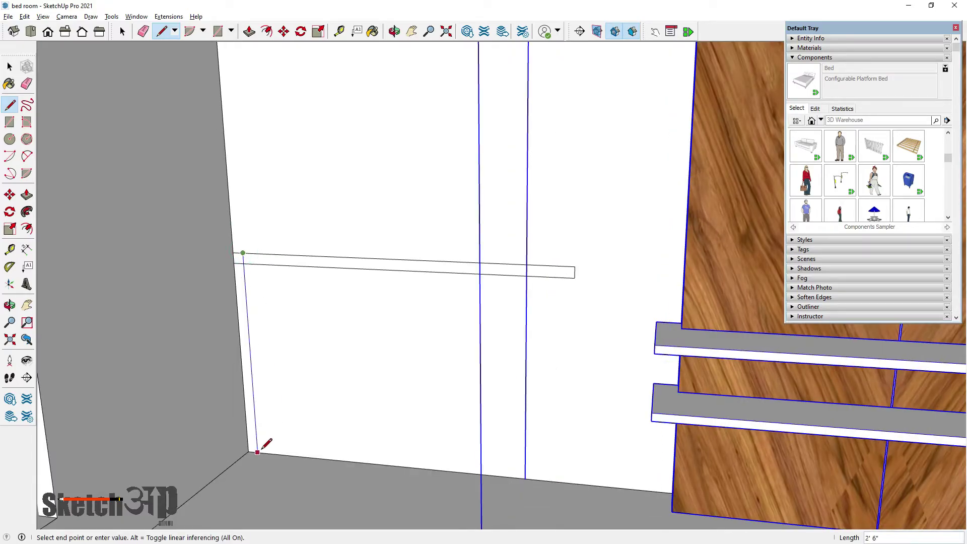
left_click(26, 83)
scroll(242, 259, "up", 3)
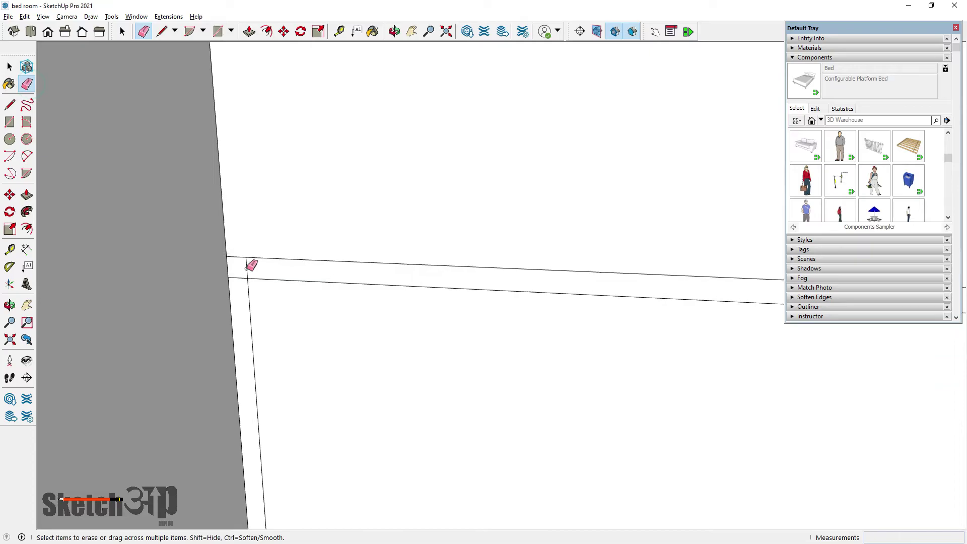
Step: Push/Pull the L-shaped face 21 inches out from the wall into a legged desk slab
left_click(26, 195)
scroll(276, 302, "down", 1)
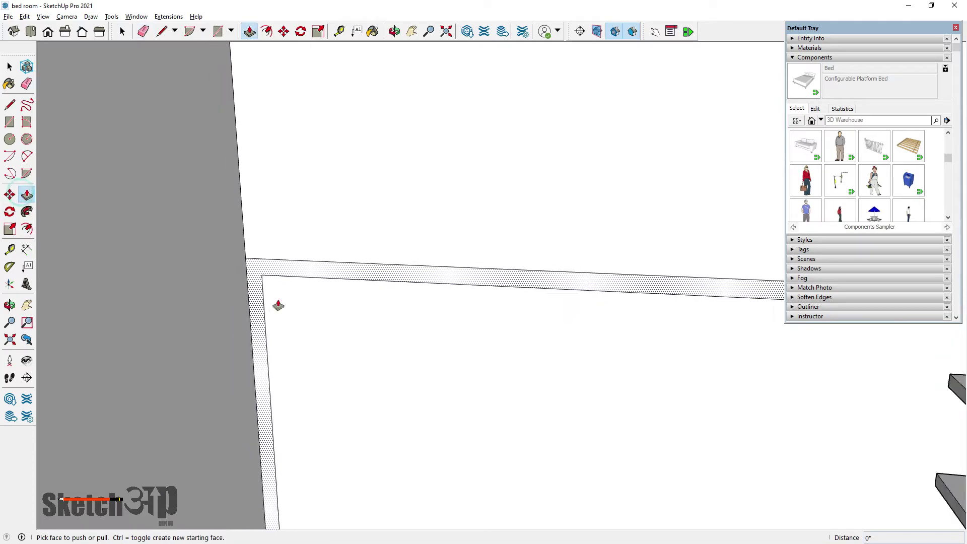
scroll(289, 274, "down", 2)
scroll(291, 270, "down", 1)
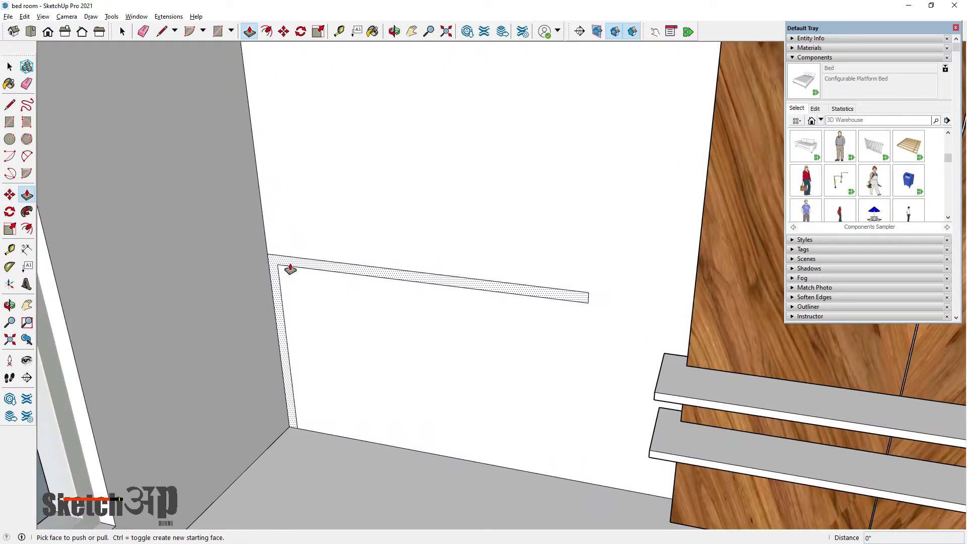
left_click_drag(291, 269, 220, 337)
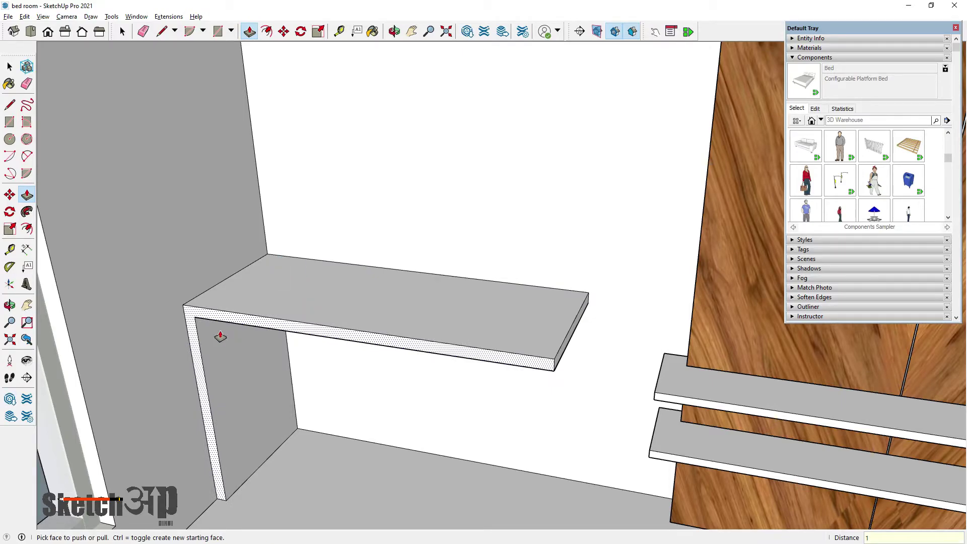
type("21")
key("Return")
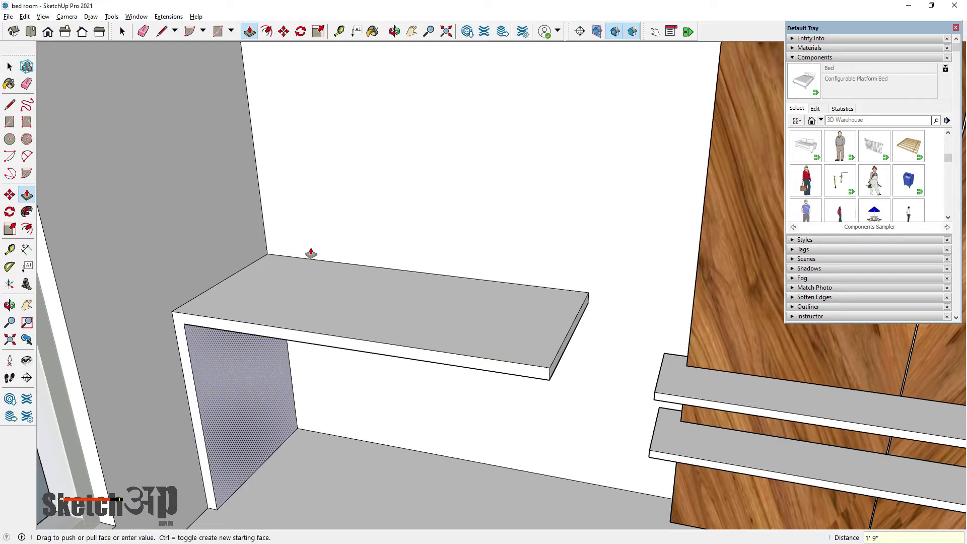
left_click(10, 66)
mouse_move(410, 262)
middle_mouse_down()
mouse_move(418, 280)
mouse_move(401, 297)
middle_mouse_up()
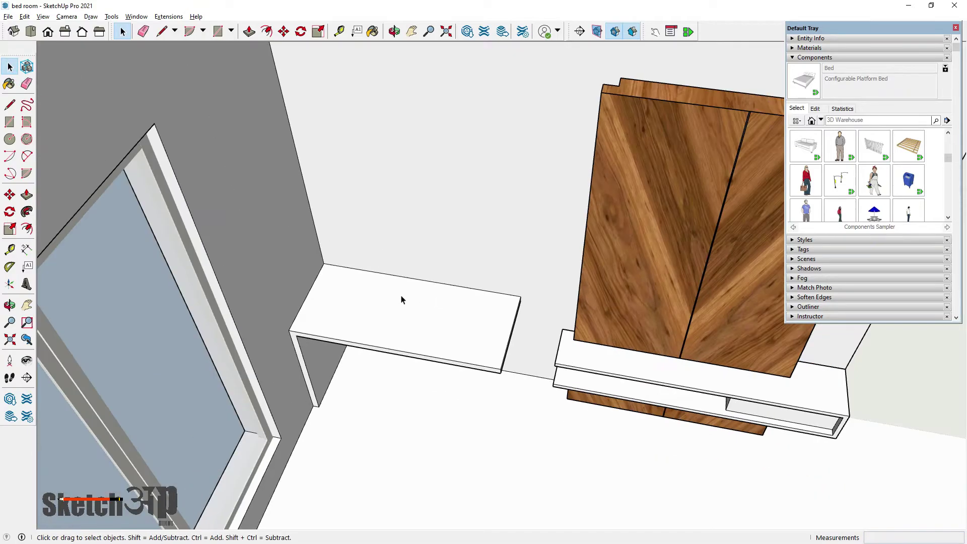
scroll(471, 280, "down", 3)
scroll(506, 281, "up", 4)
scroll(460, 360, "up", 2)
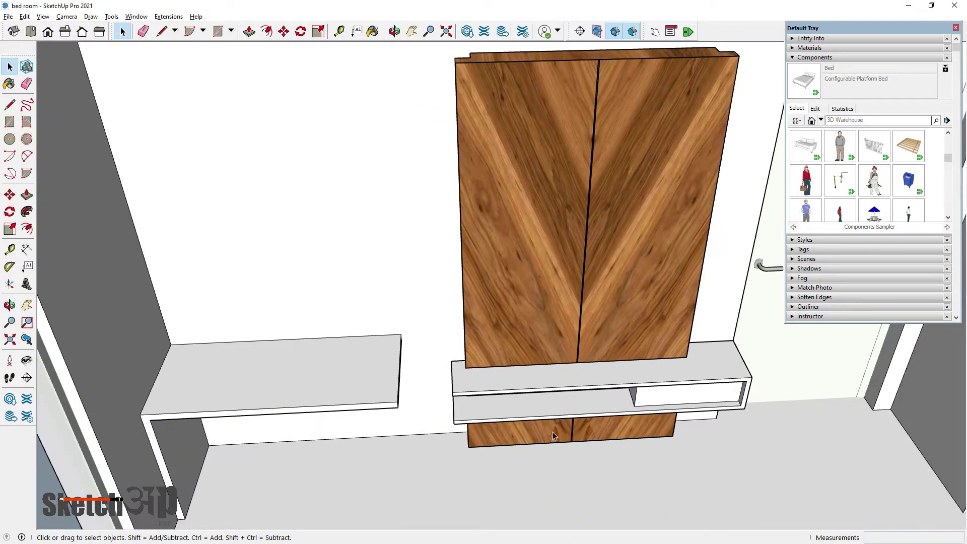
Step: Select both halves of the wood-panel wardrobe
scroll(558, 354, "down", 3)
scroll(498, 314, "up", 2)
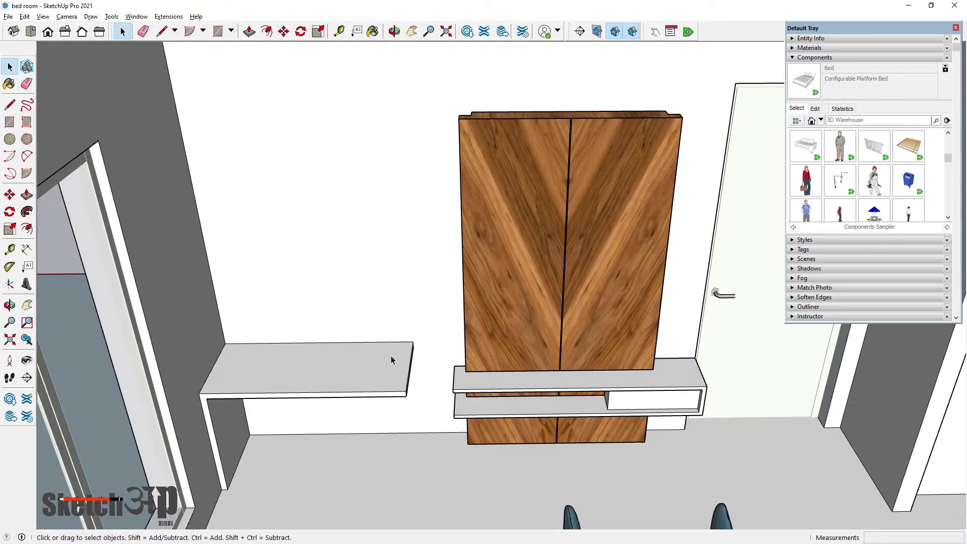
mouse_move(401, 344)
middle_mouse_down()
mouse_move(425, 380)
mouse_move(512, 308)
middle_mouse_up()
left_click(507, 293)
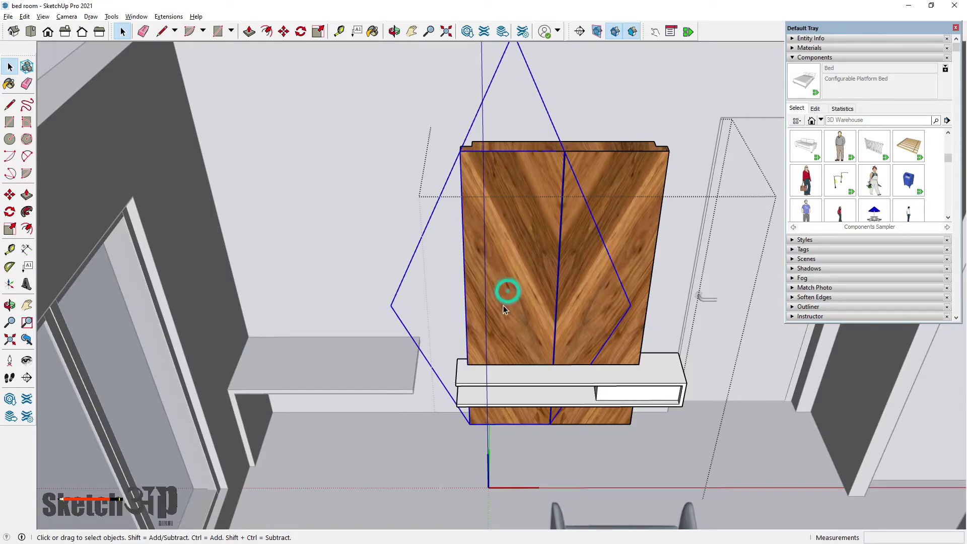
scroll(492, 276, "down", 2)
left_click_drag(440, 150, 636, 425)
mouse_move(526, 291)
middle_mouse_down()
mouse_move(515, 259)
mouse_move(540, 287)
mouse_move(501, 303)
mouse_move(353, 288)
middle_mouse_up()
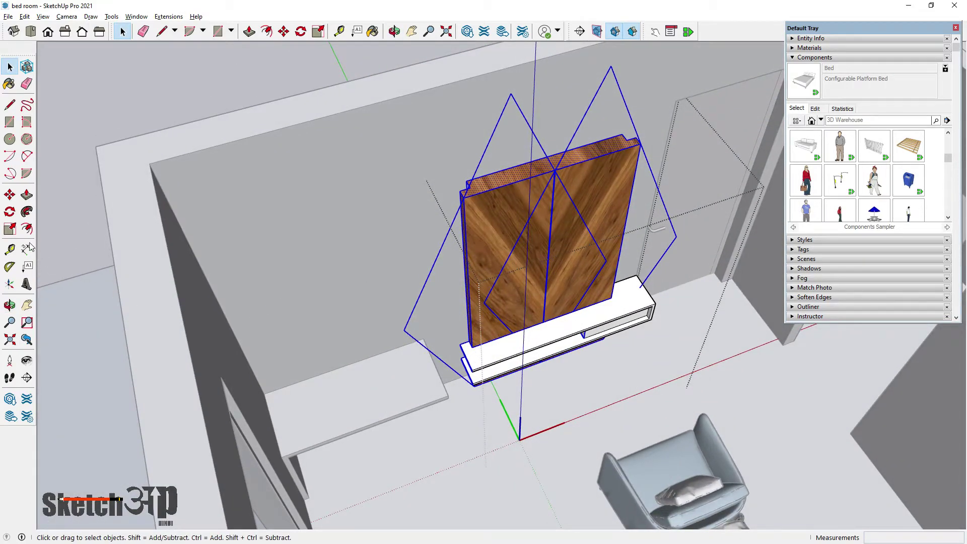
Step: Scale the wardrobe to 1.06 times its width along the red axis
left_click(10, 228)
scroll(468, 322, "up", 2)
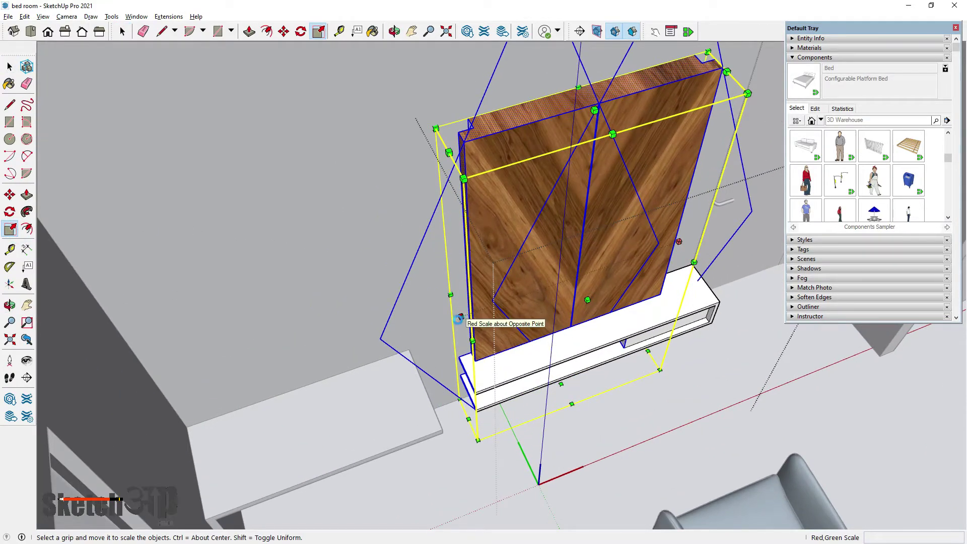
mouse_move(420, 340)
left_mouse_down()
mouse_move(415, 328)
mouse_move(381, 345)
left_mouse_up()
mouse_move(439, 349)
middle_mouse_down()
mouse_move(324, 283)
mouse_move(268, 216)
middle_mouse_up()
mouse_move(551, 443)
middle_mouse_down()
mouse_move(557, 432)
mouse_move(332, 226)
mouse_move(384, 258)
mouse_move(399, 291)
middle_mouse_up()
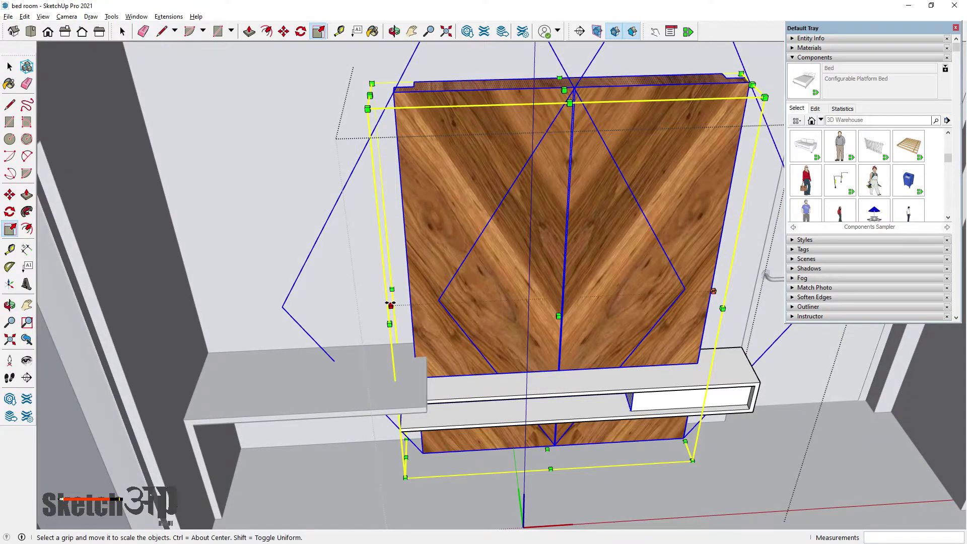
left_click_drag(391, 305, 371, 306)
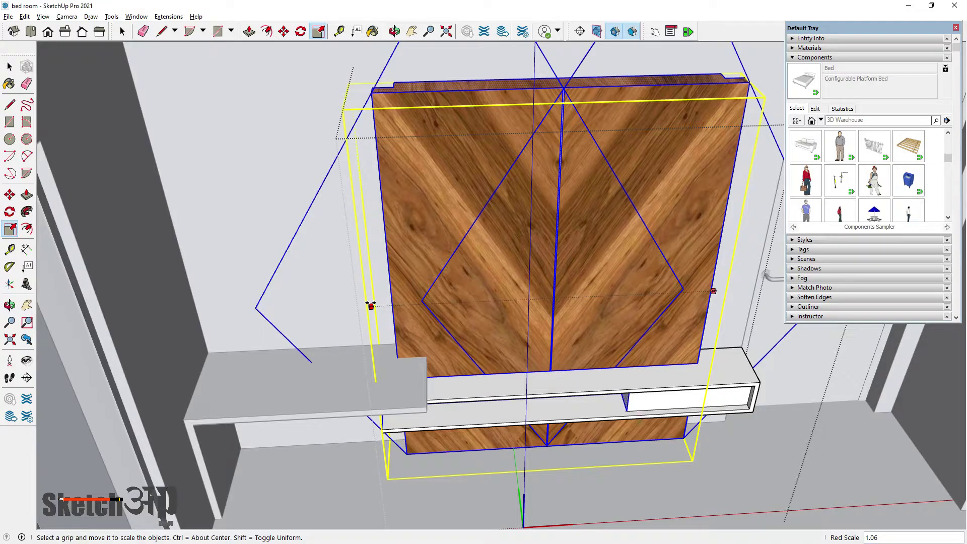
mouse_move(502, 339)
middle_mouse_down()
mouse_move(579, 333)
mouse_move(575, 338)
middle_mouse_up()
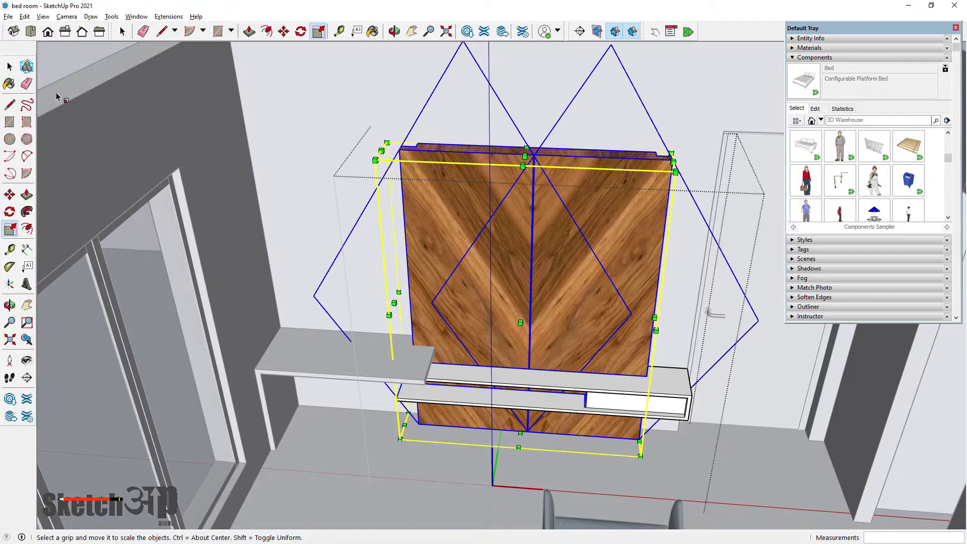
left_click(9, 66)
left_click(297, 128)
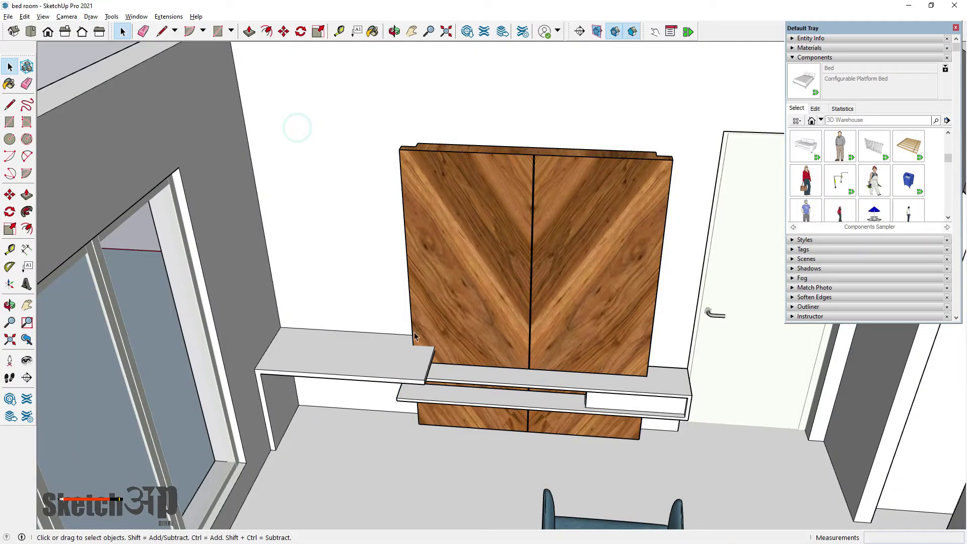
Step: Flip the widened wardrobe along its component green axis so its shelves meet the desk end
scroll(633, 410, "up", 2)
scroll(551, 313, "down", 2)
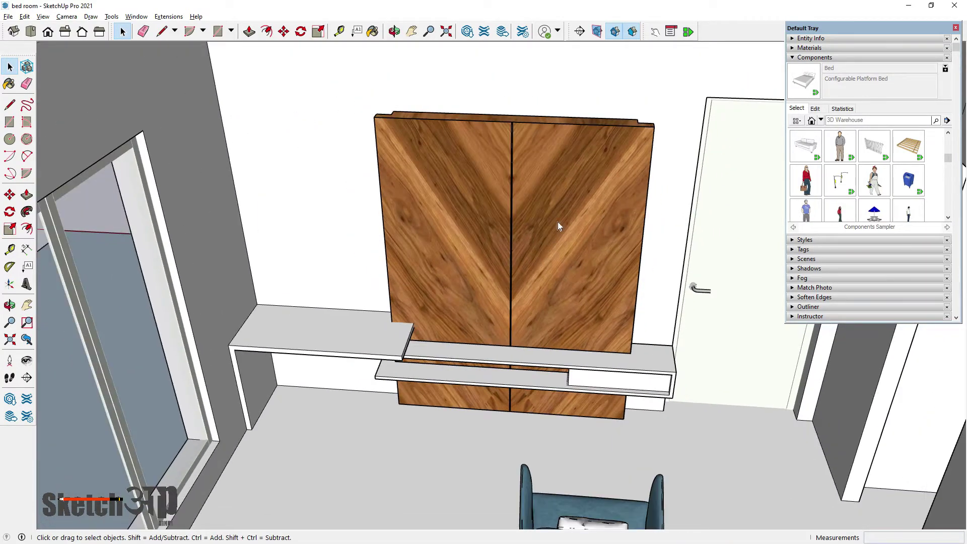
right_click(558, 221)
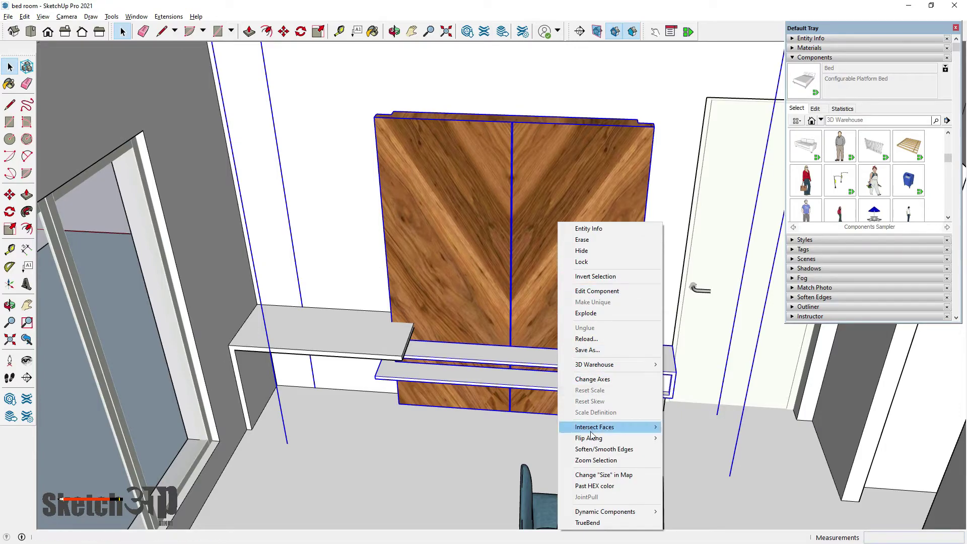
mouse_move(588, 438)
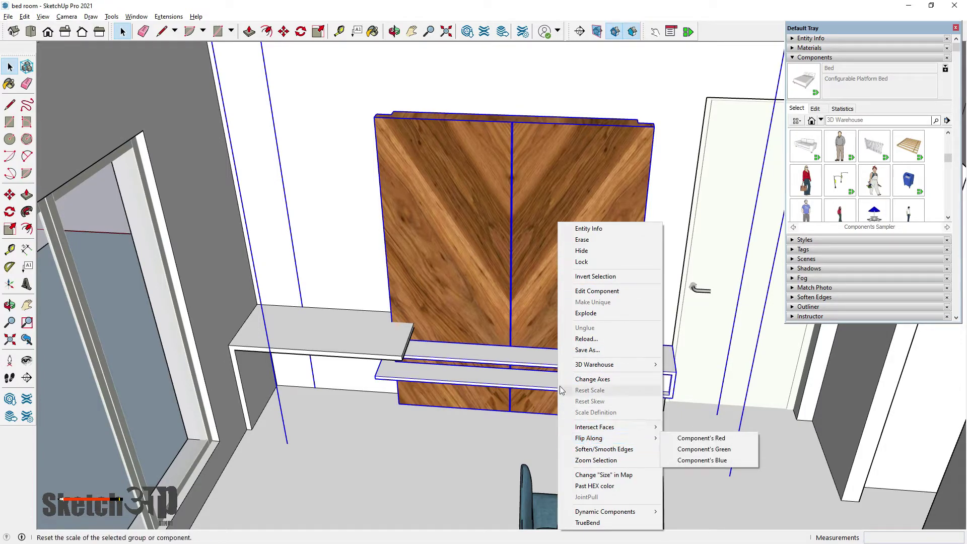
middle_click_drag(487, 250, 417, 298)
scroll(543, 296, "up", 3)
right_click(552, 303)
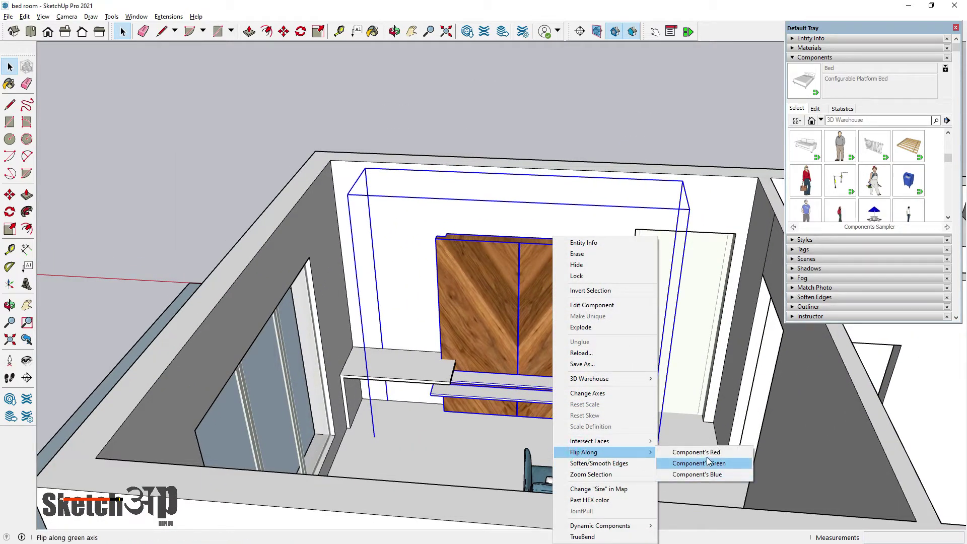
left_click(696, 452)
scroll(499, 370, "up", 4)
scroll(499, 370, "up", 2)
mouse_move(454, 395)
middle_mouse_down()
mouse_move(328, 308)
mouse_move(255, 309)
mouse_move(269, 359)
mouse_move(309, 391)
middle_mouse_up()
middle_click_drag(400, 369, 492, 379)
scroll(453, 373, "down", 3)
scroll(492, 380, "down", 3)
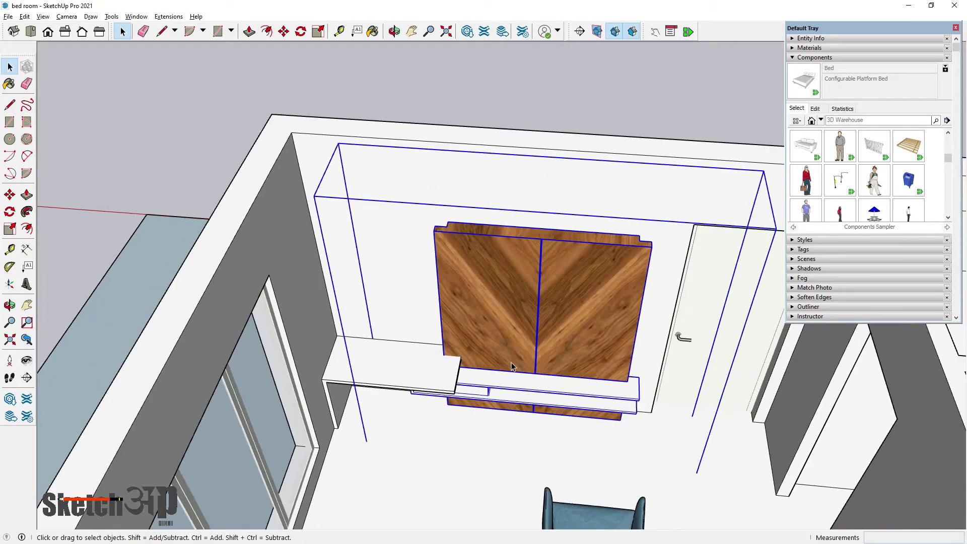
scroll(609, 357, "up", 3)
left_click(9, 195)
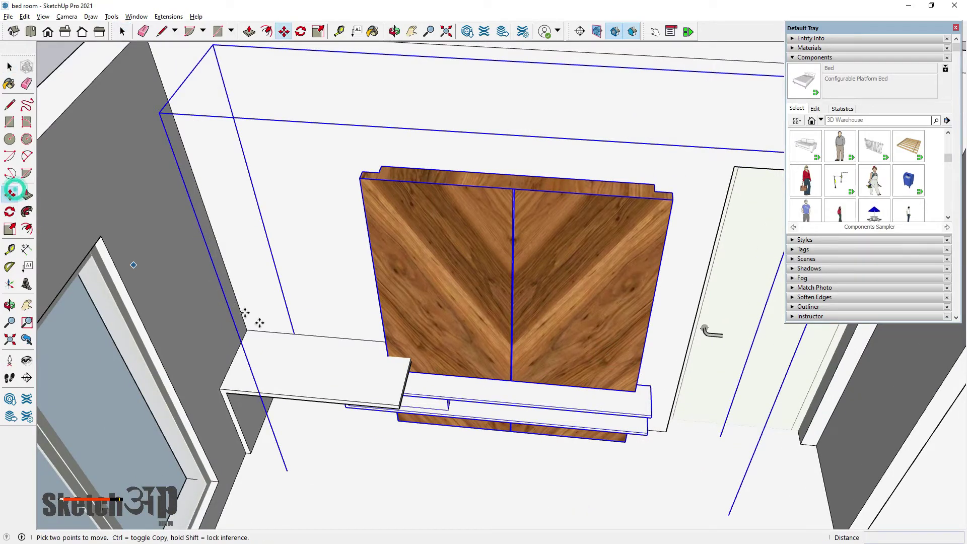
Step: Move the wardrobe along the back wall from its corner
middle_click_drag(259, 319, 521, 379)
scroll(521, 379, "up", 3)
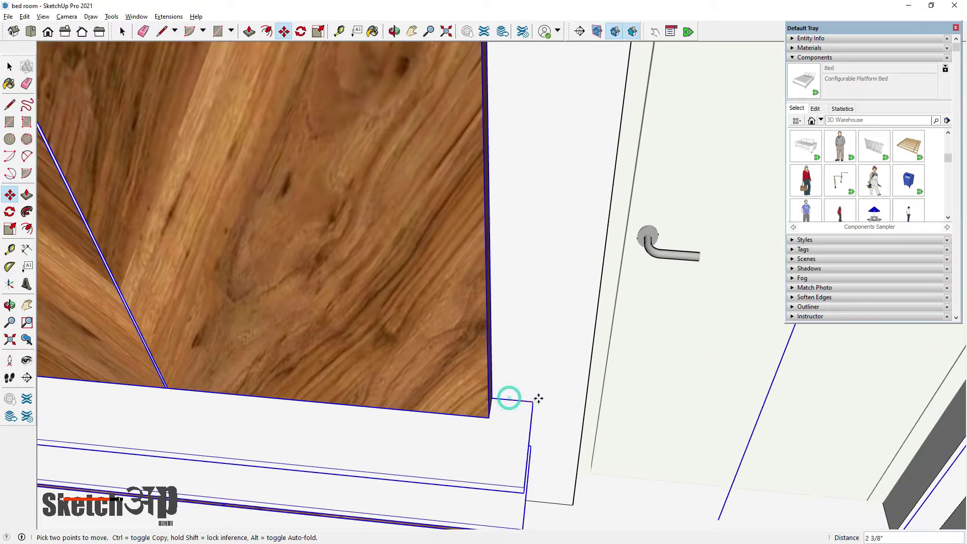
left_click(512, 398)
left_click(583, 404)
Step: Move the open lower shelves so they tuck beneath the desk slab
mouse_move(583, 405)
middle_mouse_down()
mouse_move(336, 405)
mouse_move(367, 367)
middle_mouse_up()
scroll(448, 399, "up", 3)
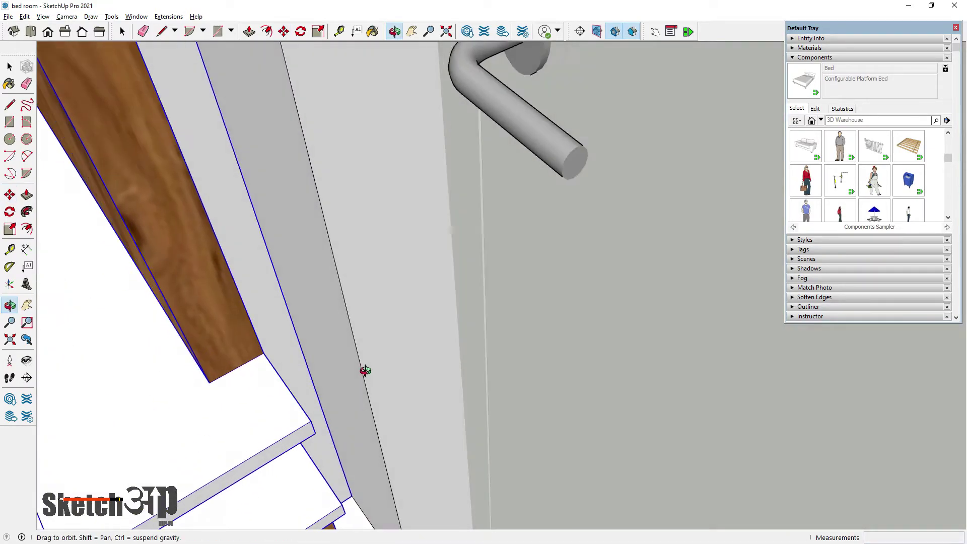
scroll(367, 368, "down", 3)
scroll(369, 494, "up", 2)
mouse_move(369, 494)
middle_mouse_down()
mouse_move(371, 382)
mouse_move(431, 416)
mouse_move(415, 317)
middle_mouse_up()
left_click(408, 345)
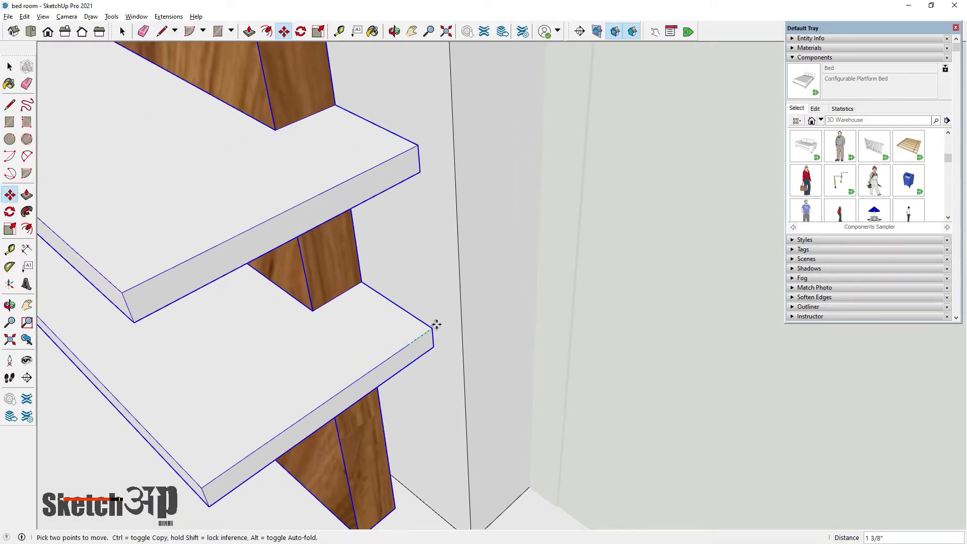
scroll(443, 324, "up", 3)
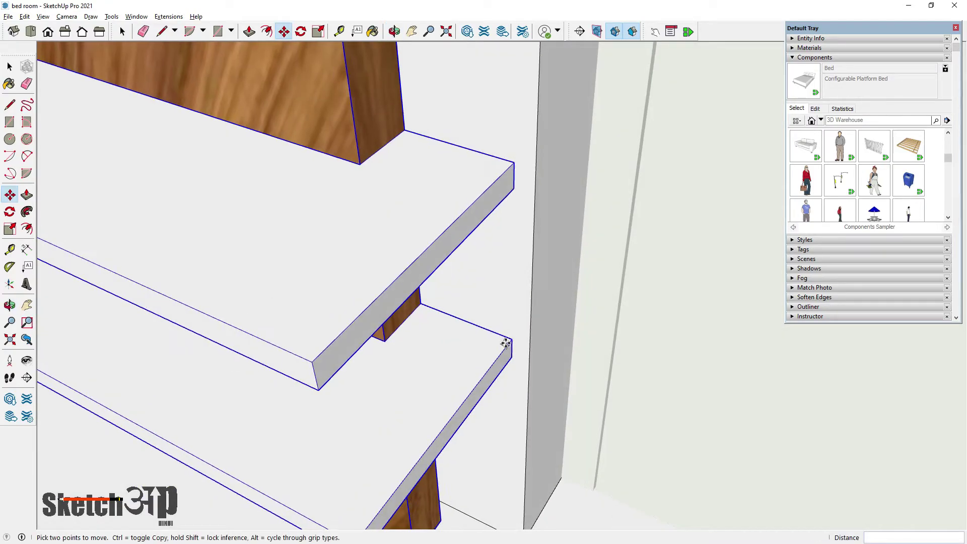
left_click(526, 346)
Step: Reposition the chevron wood panel from its notch corner onto the back wall
scroll(591, 312, "up", 3)
scroll(590, 312, "down", 3)
mouse_move(626, 309)
middle_mouse_down()
mouse_move(583, 361)
mouse_move(470, 358)
middle_mouse_up()
scroll(470, 358, "up", 2)
scroll(474, 222, "up", 2)
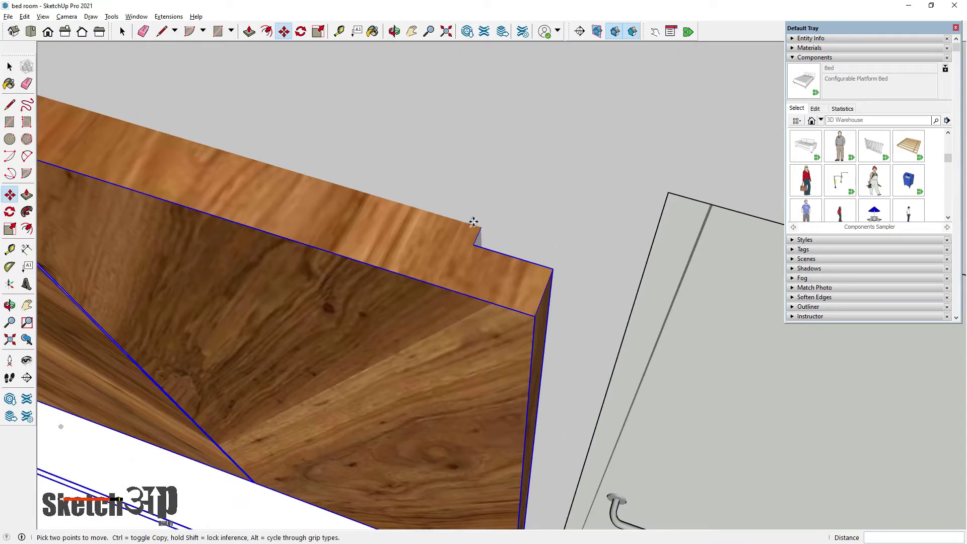
left_click(474, 226)
left_click(463, 253)
Step: Deselect the wood panel and view the shelf in a low close-up
scroll(613, 289, "down", 3)
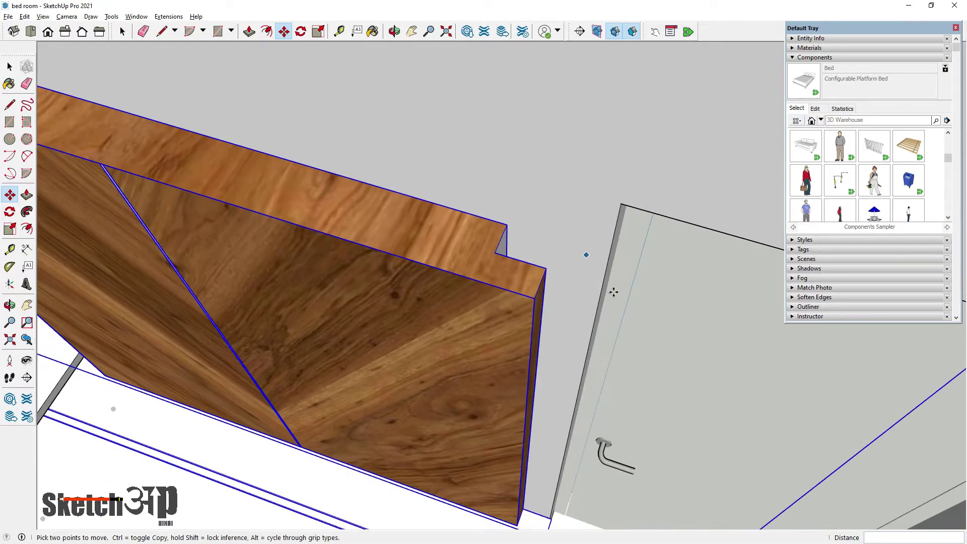
scroll(636, 253, "down", 2)
mouse_move(636, 252)
middle_mouse_down()
mouse_move(499, 348)
mouse_move(518, 322)
middle_mouse_up()
scroll(518, 322, "down", 3)
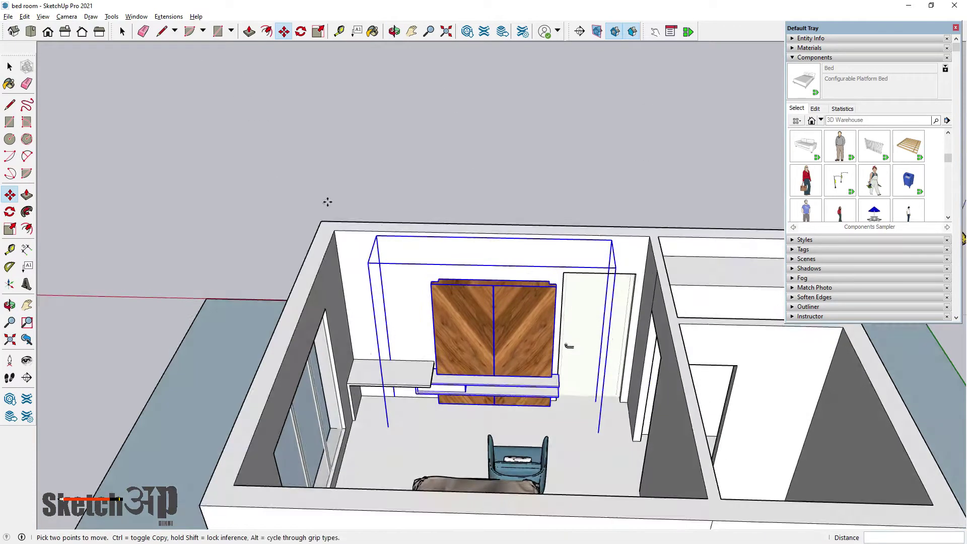
key("space")
left_click(210, 121)
scroll(427, 411, "up", 3)
scroll(427, 408, "up", 3)
scroll(481, 324, "up", 2)
mouse_move(482, 324)
middle_mouse_down()
mouse_move(372, 359)
mouse_move(277, 296)
mouse_move(436, 331)
mouse_move(525, 259)
mouse_move(524, 345)
mouse_move(352, 289)
mouse_move(413, 302)
mouse_move(428, 319)
mouse_move(374, 328)
mouse_move(454, 348)
middle_mouse_up()
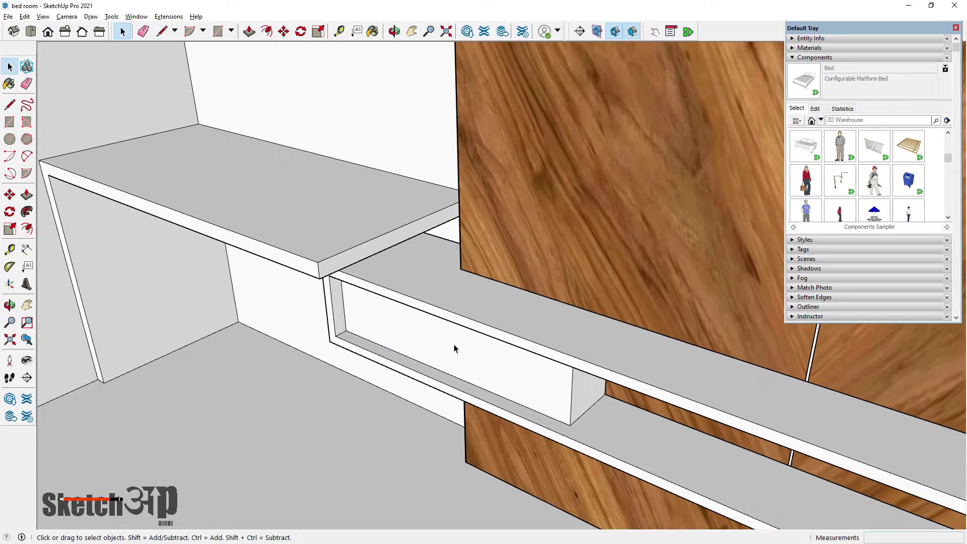
Step: Push/Pull the opening's recessed back face out past the shelf front into a drawer-like block
mouse_move(249, 246)
middle_mouse_down()
mouse_move(459, 356)
mouse_move(399, 339)
mouse_move(334, 255)
middle_mouse_up()
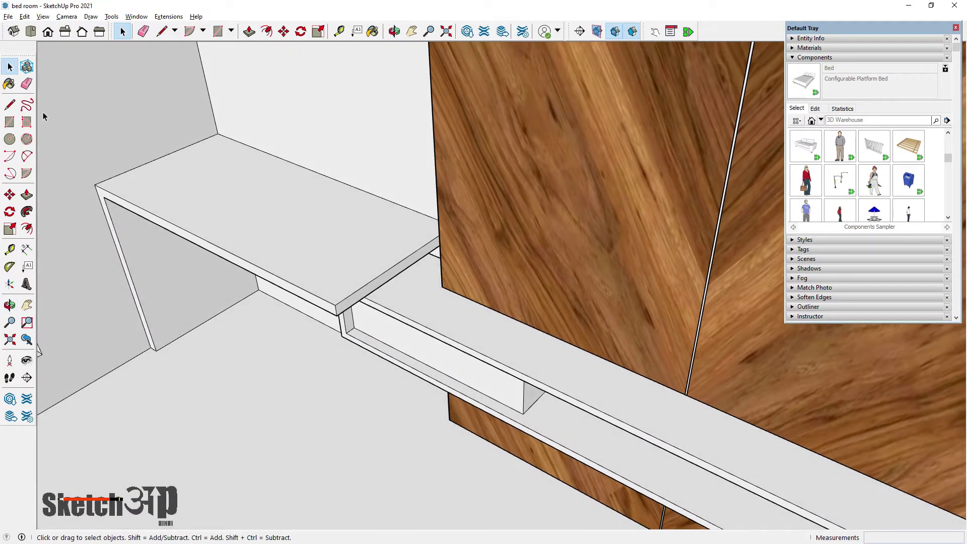
left_click(7, 66)
scroll(426, 363, "up", 3)
left_click(456, 362)
middle_click_drag(457, 362, 410, 282)
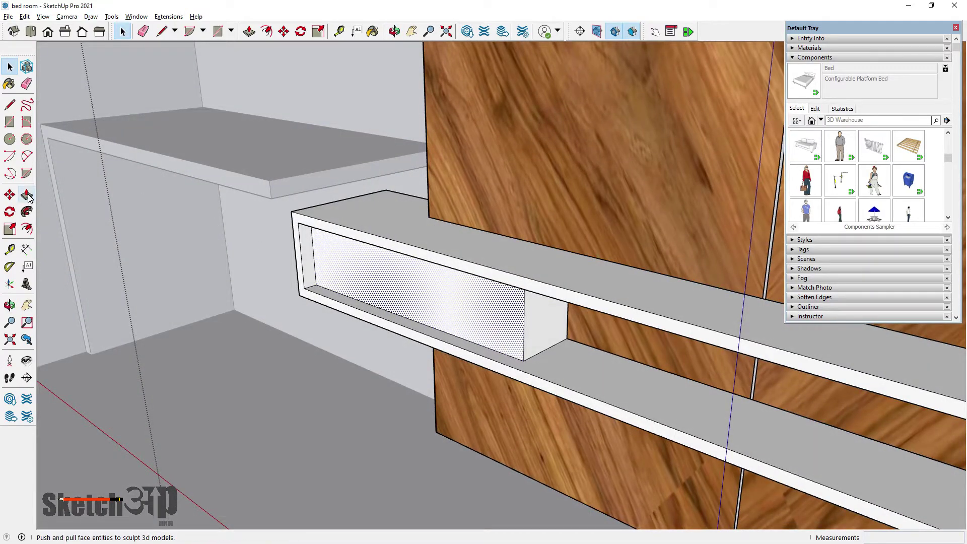
left_click(11, 107)
left_click(26, 195)
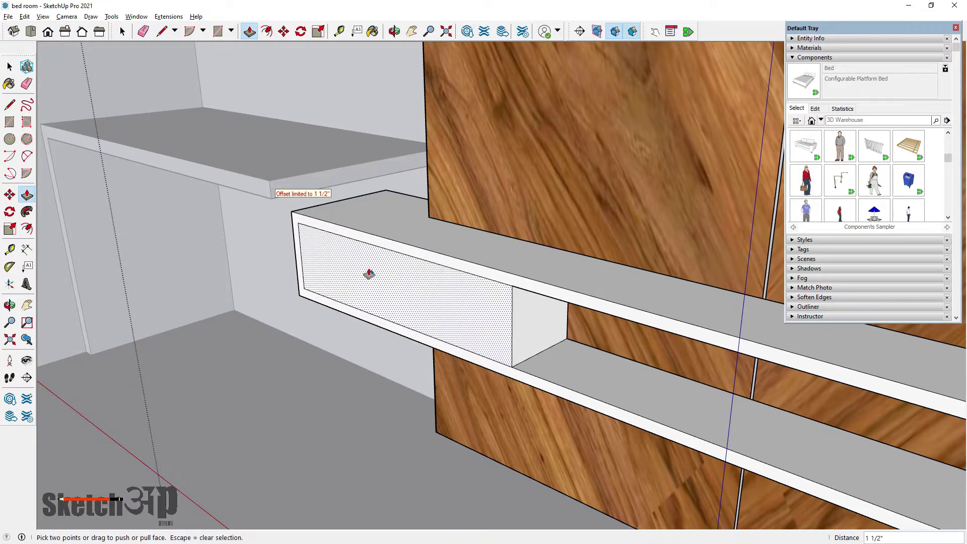
left_click(274, 185)
mouse_move(312, 267)
middle_mouse_down()
mouse_move(323, 287)
mouse_move(398, 302)
mouse_move(215, 205)
middle_mouse_up()
key("l")
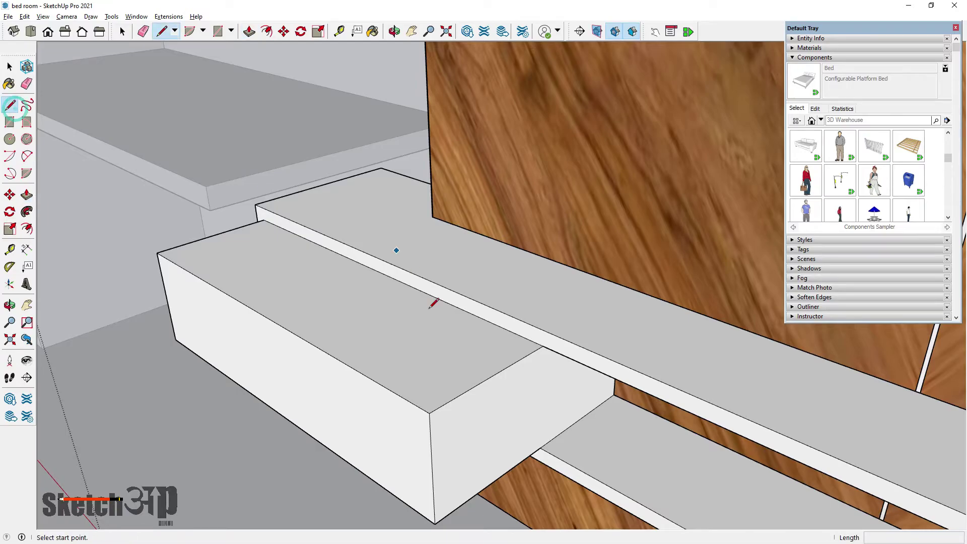
scroll(546, 237, "up", 5)
scroll(560, 221, "up", 3)
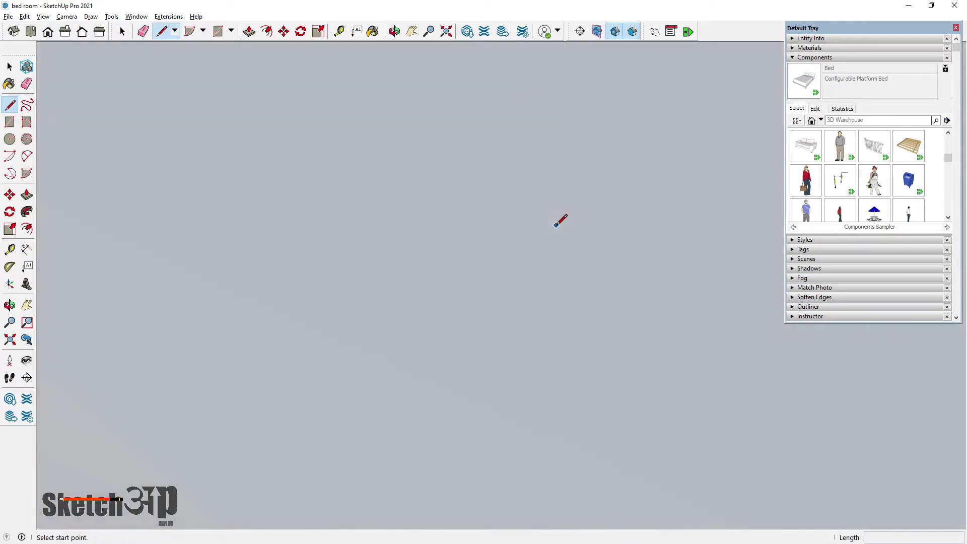
scroll(560, 220, "up", 3)
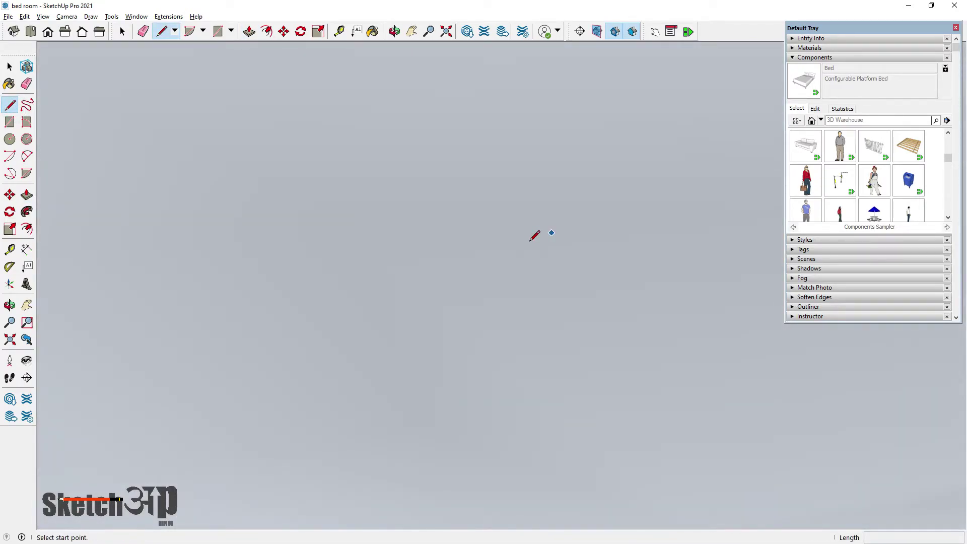
scroll(534, 235, "down", 3)
scroll(534, 235, "down", 2)
scroll(622, 177, "down", 3)
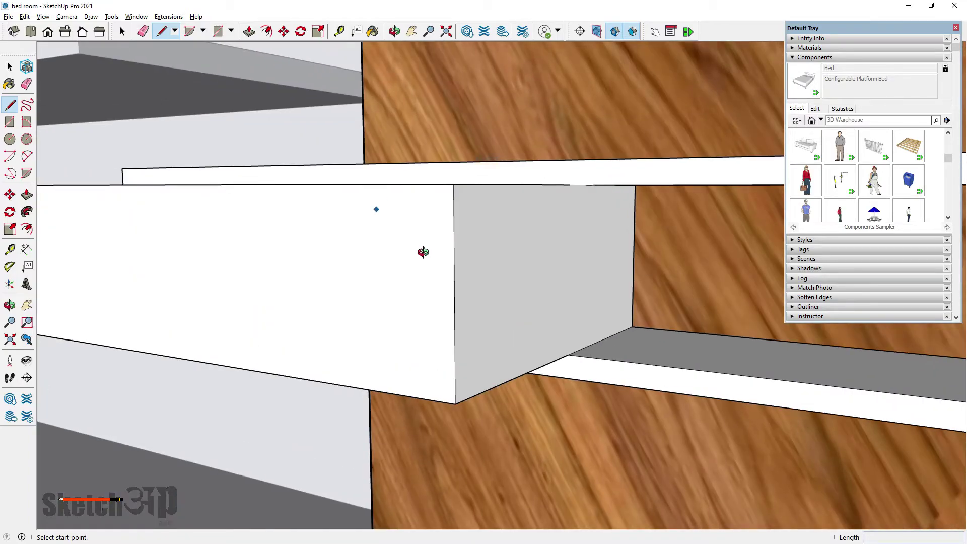
middle_click_drag(423, 252, 568, 272)
scroll(593, 313, "down", 3)
scroll(616, 373, "up", 2)
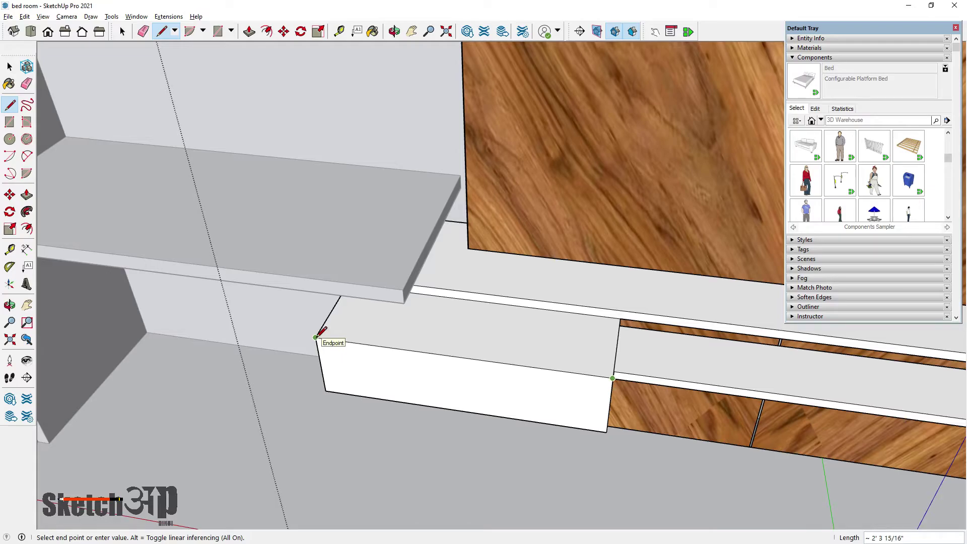
middle_click_drag(579, 364, 532, 255)
scroll(594, 258, "up", 2)
scroll(589, 271, "up", 1)
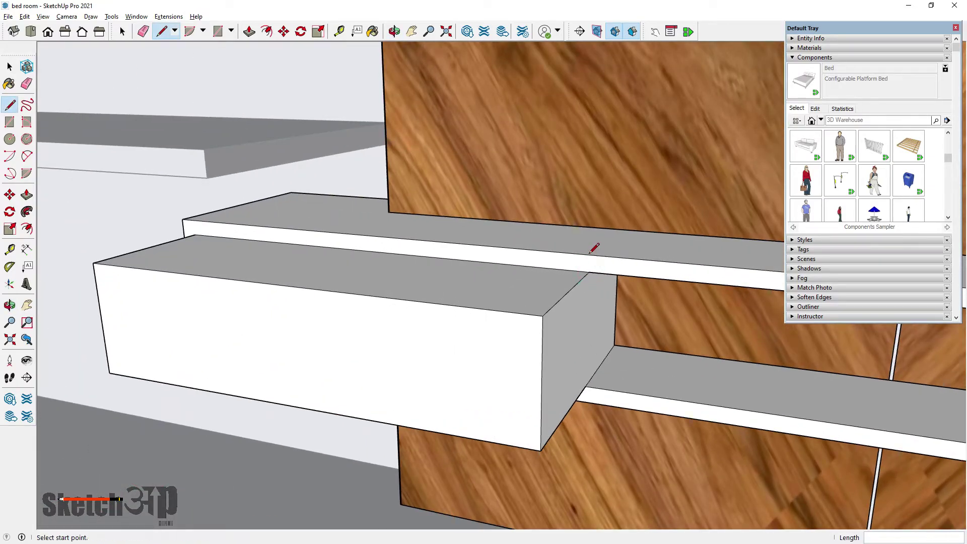
mouse_move(569, 287)
middle_mouse_down()
mouse_move(568, 300)
mouse_move(517, 302)
middle_mouse_up()
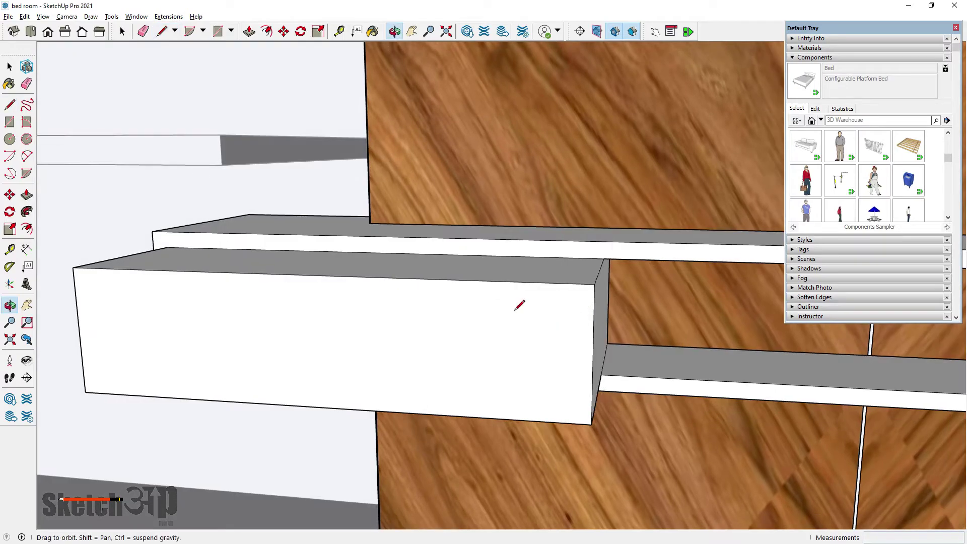
left_click(10, 194)
left_click(590, 328)
key("ctrl")
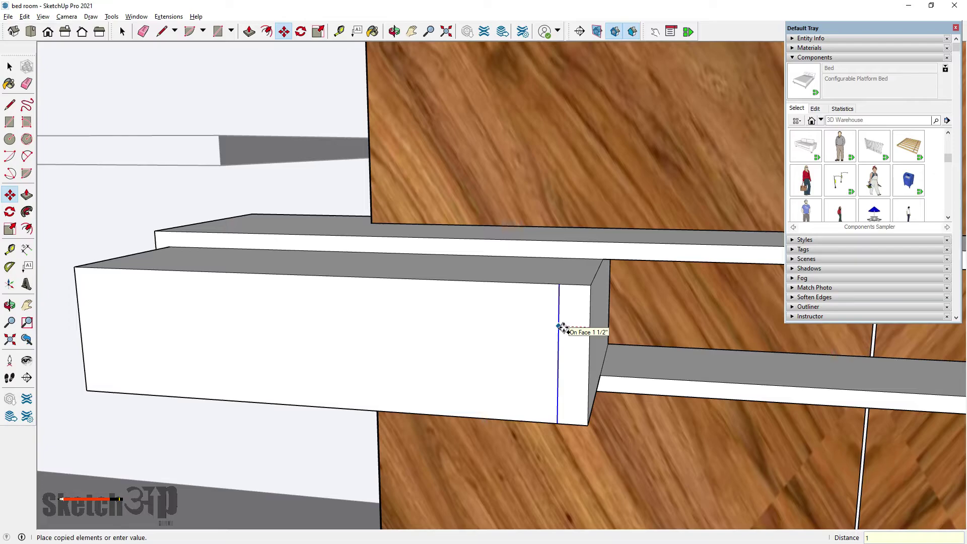
Step: Copy the box's right edge 1" inward and push the narrow strip into the box
key("Escape")
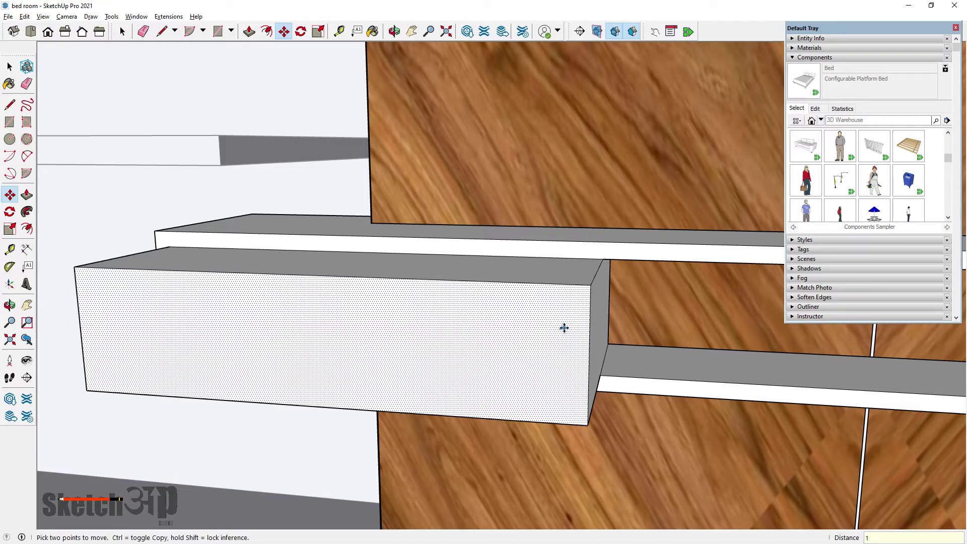
left_click(571, 330)
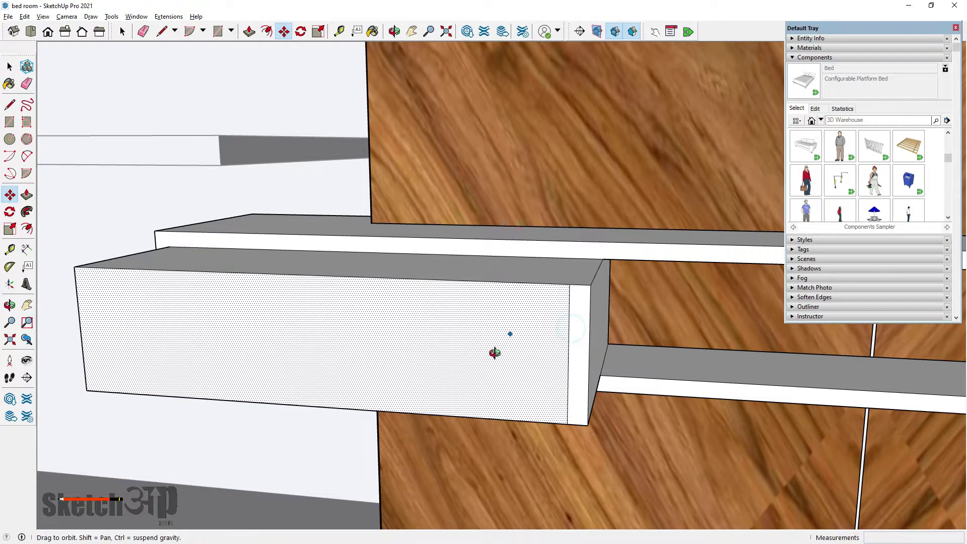
middle_click_drag(497, 353, 90, 225)
left_click(26, 195)
scroll(554, 333, "up", 1)
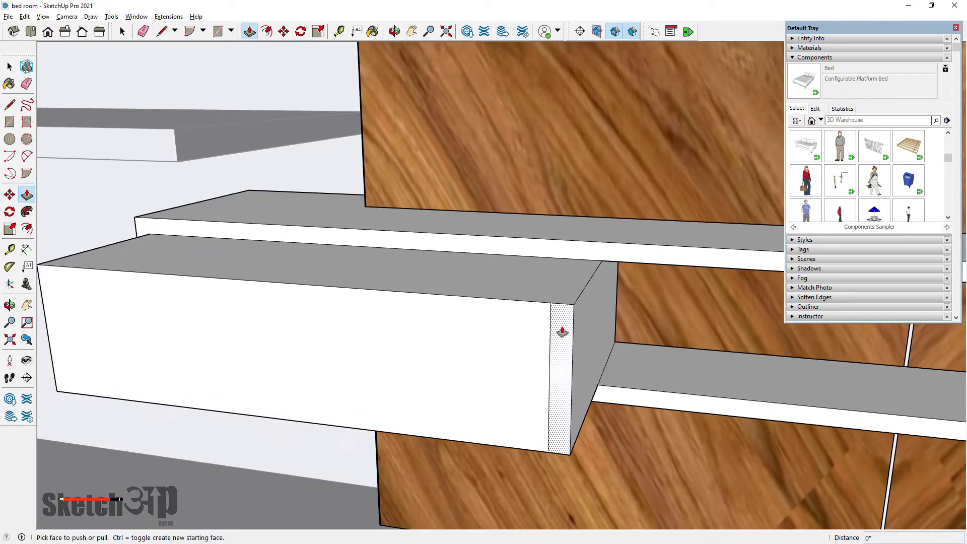
left_click_drag(562, 323, 570, 297)
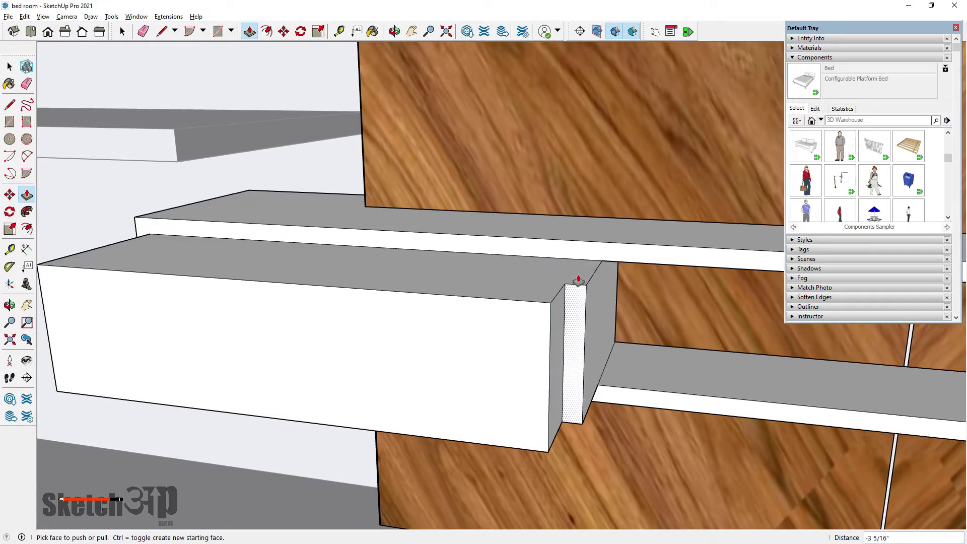
scroll(578, 280, "up", 1)
scroll(572, 302, "up", 1)
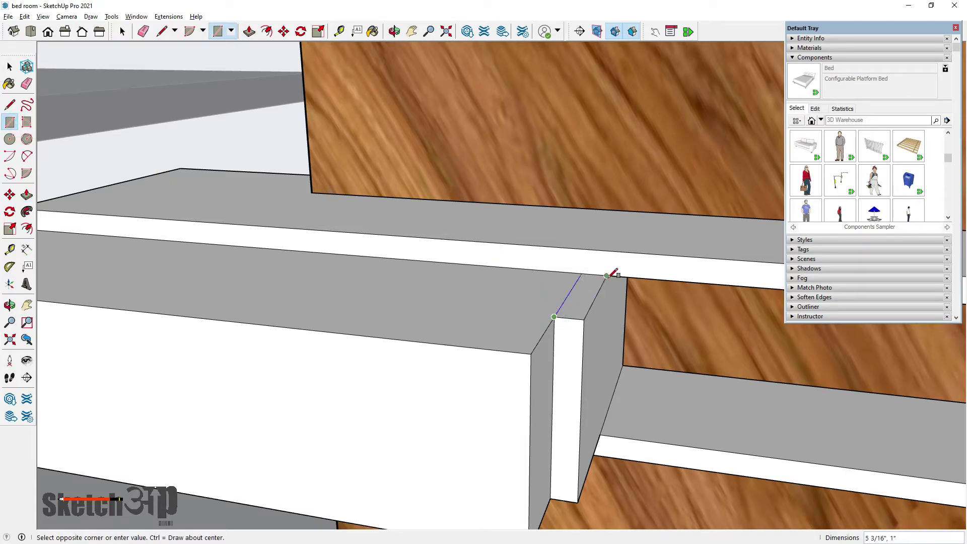
middle_click_drag(587, 293, 570, 299)
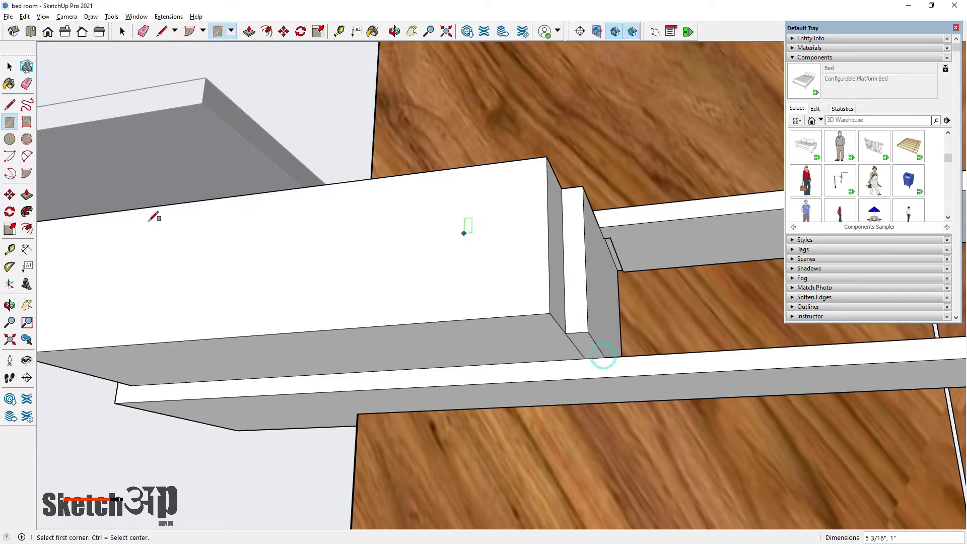
Step: Push the small face at the slot bottom through along the box
left_click(27, 195)
scroll(588, 342, "up", 1)
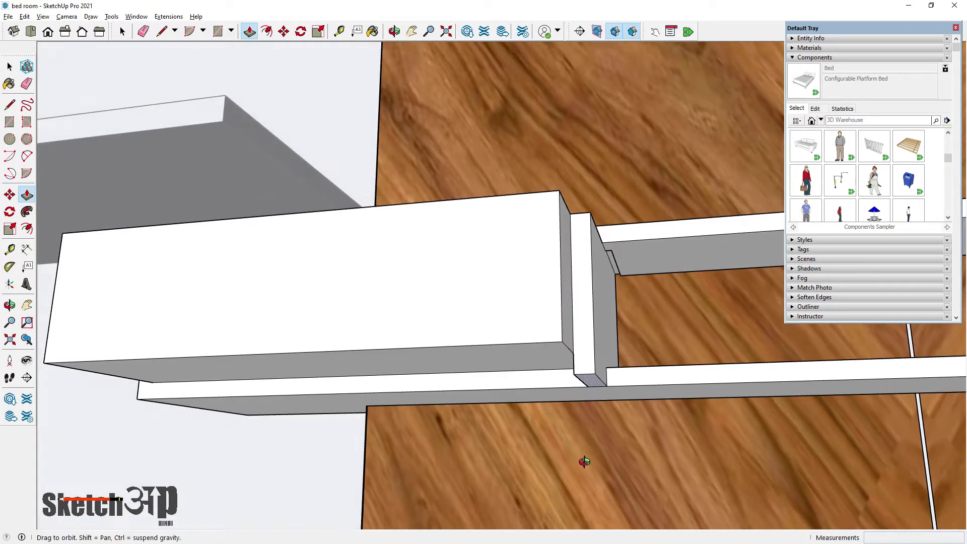
middle_click_drag(611, 375, 604, 312)
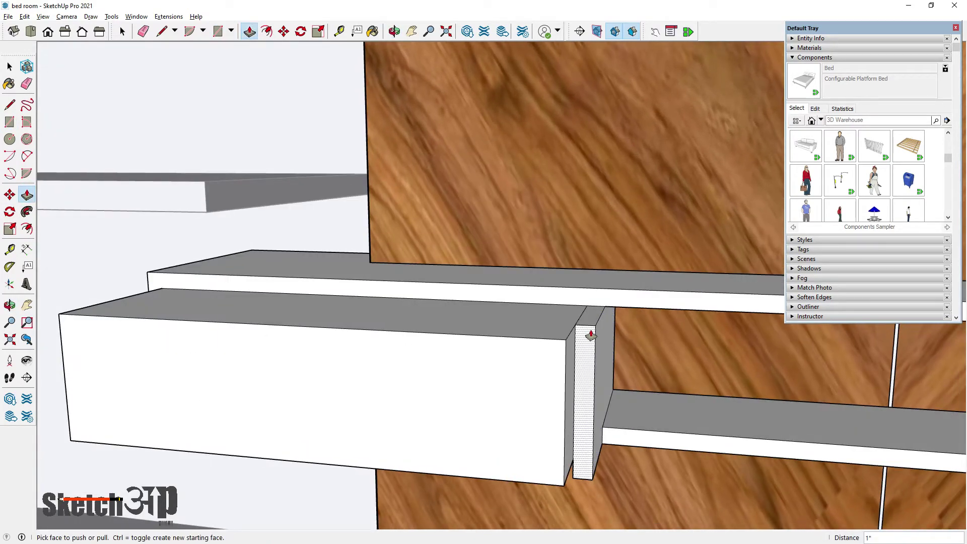
left_click(591, 308)
scroll(633, 283, "down", 5)
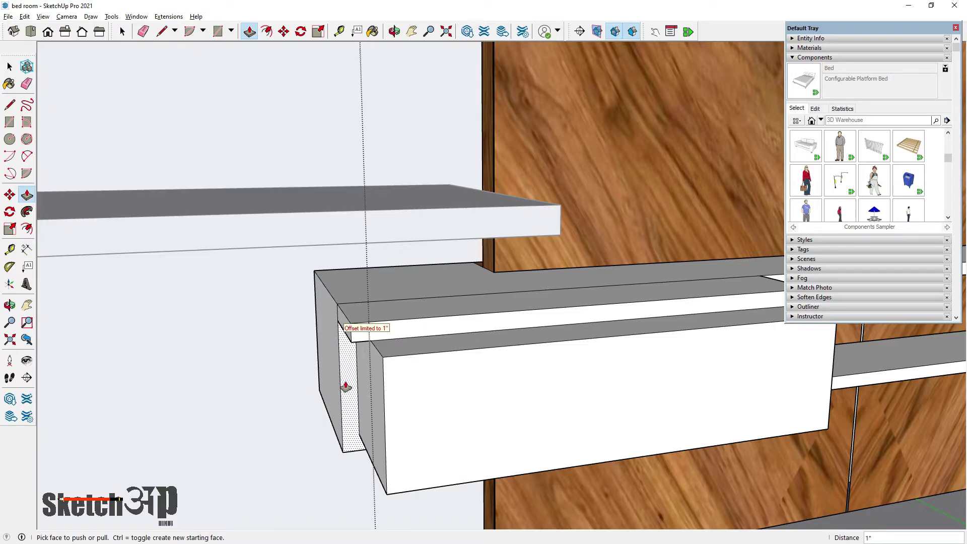
key("Escape")
scroll(345, 390, "up", 5)
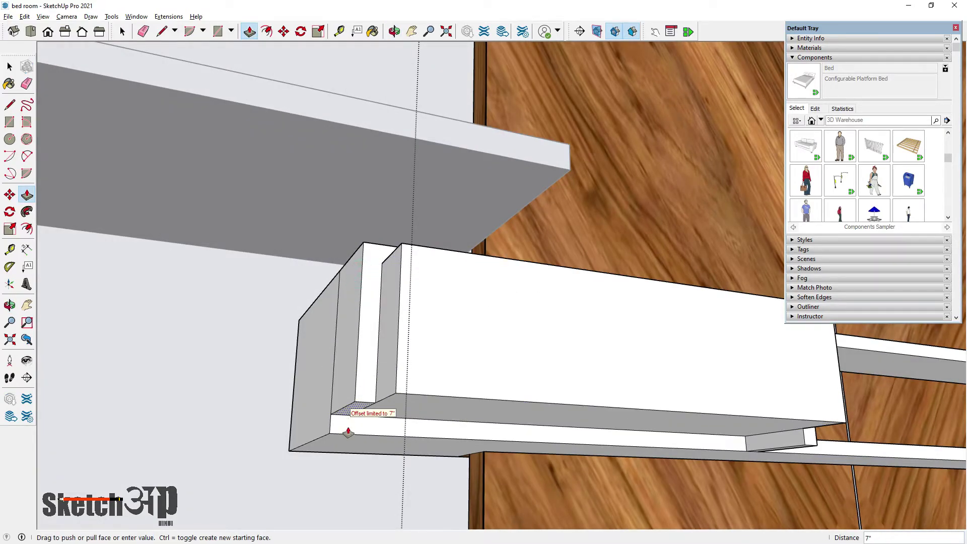
left_click(350, 442)
scroll(140, 378, "down", 5)
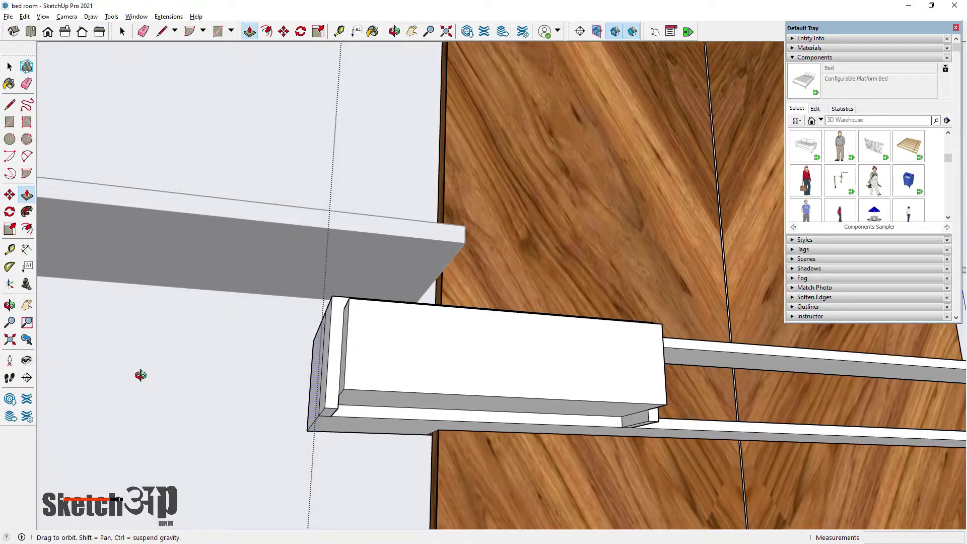
middle_click_drag(140, 377, 395, 423)
scroll(300, 410, "up", 4)
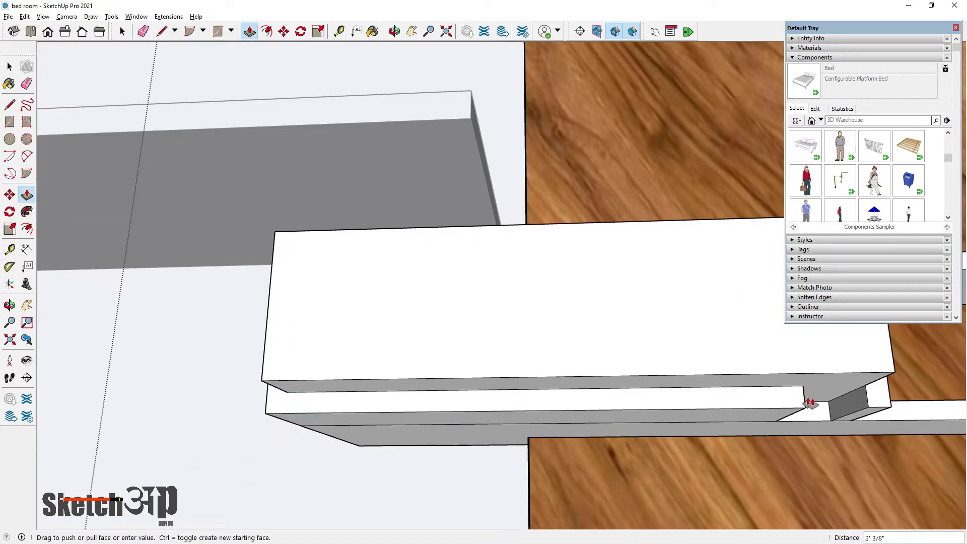
left_click(863, 393)
Step: Pull the hatched slab face out by 1/4 inch
left_click(26, 83)
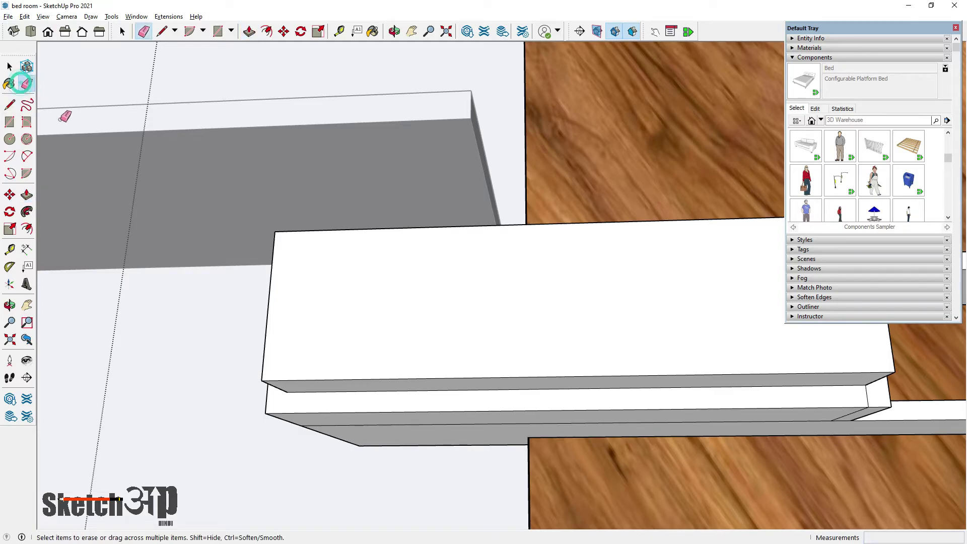
scroll(760, 356, "up", 3)
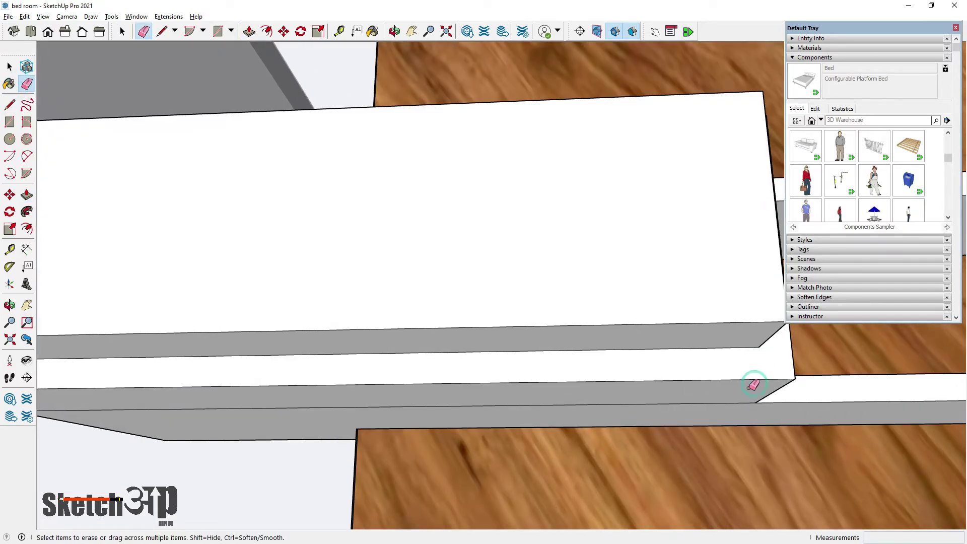
middle_click_drag(754, 385, 682, 373)
mouse_move(627, 344)
middle_mouse_down()
mouse_move(497, 454)
mouse_move(507, 255)
mouse_move(228, 247)
middle_mouse_up()
left_click(27, 195)
mouse_move(401, 207)
middle_mouse_down()
mouse_move(592, 199)
mouse_move(398, 352)
mouse_move(707, 321)
mouse_move(697, 255)
mouse_move(636, 263)
mouse_move(626, 282)
mouse_move(666, 299)
mouse_move(710, 267)
mouse_move(579, 280)
middle_mouse_up()
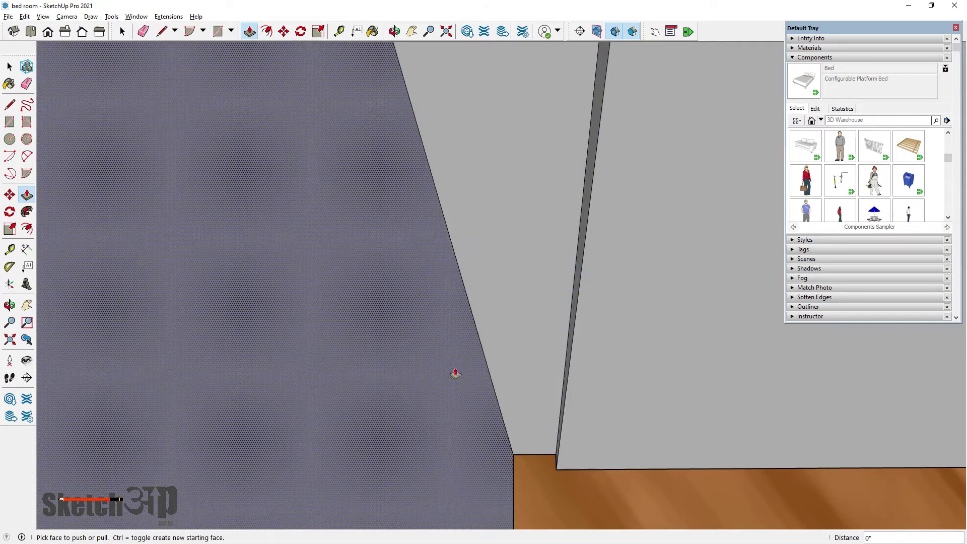
left_click(573, 320)
mouse_move(463, 395)
middle_mouse_down()
mouse_move(512, 358)
mouse_move(457, 446)
mouse_move(631, 332)
mouse_move(626, 380)
mouse_move(651, 307)
mouse_move(578, 354)
middle_mouse_up()
key("e")
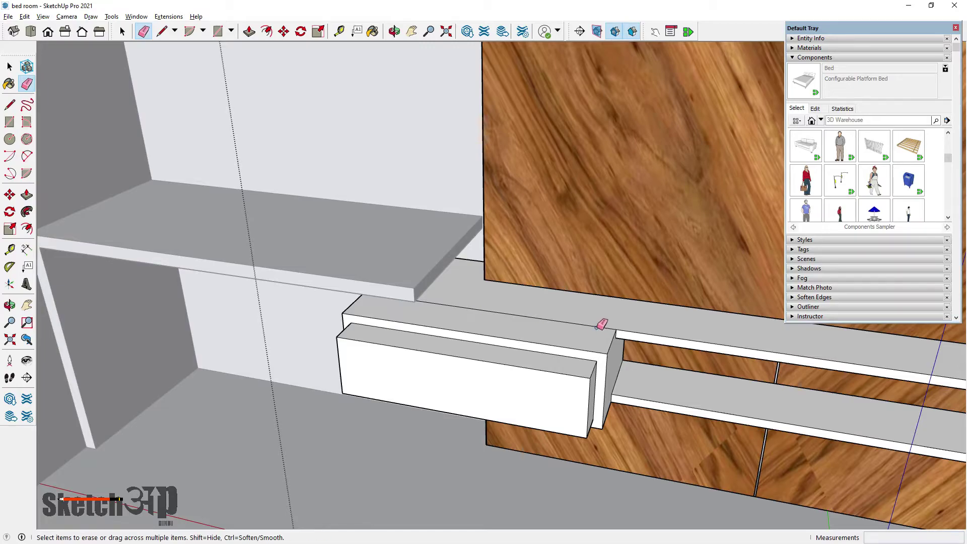
Step: Push/Pull the drawer front outward to a distance of 3 5/16"
mouse_move(571, 340)
middle_mouse_down()
mouse_move(723, 312)
mouse_move(413, 322)
middle_mouse_up()
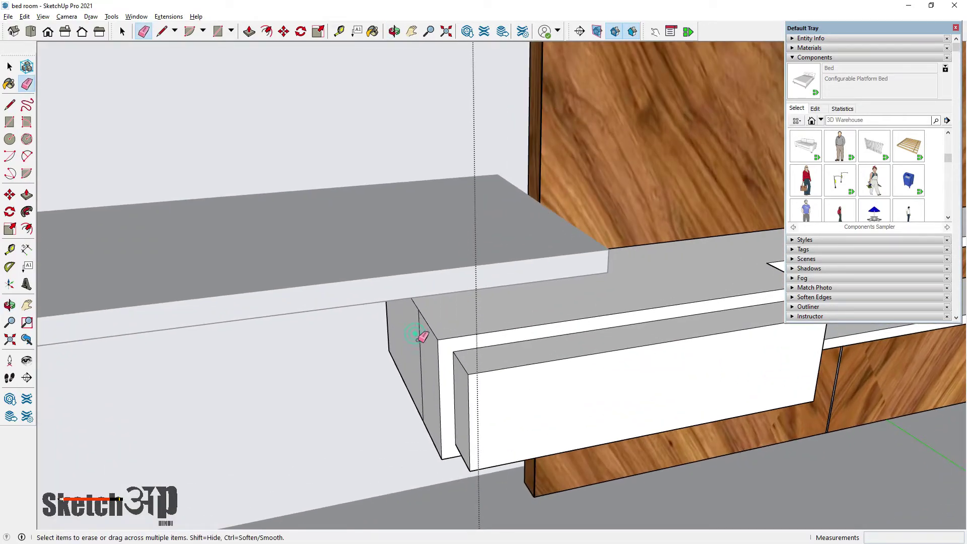
mouse_move(491, 403)
middle_mouse_down()
mouse_move(518, 241)
mouse_move(551, 417)
mouse_move(504, 389)
mouse_move(373, 430)
mouse_move(572, 463)
mouse_move(160, 231)
middle_mouse_up()
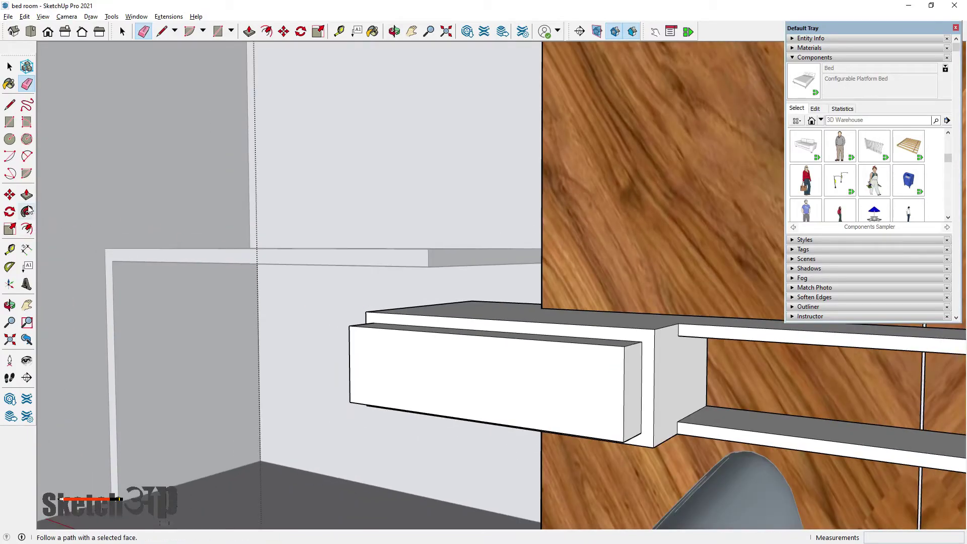
left_click_drag(450, 287, 430, 272)
mouse_move(454, 339)
middle_mouse_down()
mouse_move(391, 222)
mouse_move(514, 341)
mouse_move(545, 332)
middle_mouse_up()
Step: Orbit and zoom around the wardrobe and drawer unit to inspect the drawer front
scroll(545, 332, "up", 2)
scroll(449, 302, "up", 3)
scroll(411, 339, "up", 3)
scroll(262, 231, "up", 2)
scroll(262, 230, "down", 3)
middle_click_drag(231, 244, 452, 281)
scroll(501, 287, "down", 2)
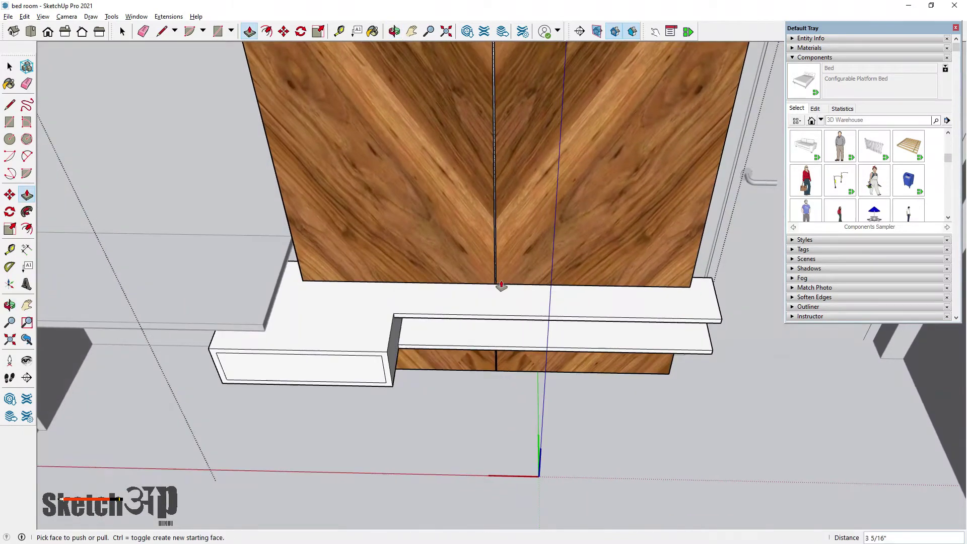
scroll(417, 318, "up", 1)
middle_click_drag(417, 319, 454, 305)
scroll(454, 305, "down", 2)
scroll(428, 318, "down", 3)
mouse_move(403, 325)
middle_mouse_down()
mouse_move(378, 331)
mouse_move(121, 202)
middle_mouse_up()
scroll(352, 317, "up", 3)
scroll(368, 334, "up", 2)
scroll(348, 340, "up", 2)
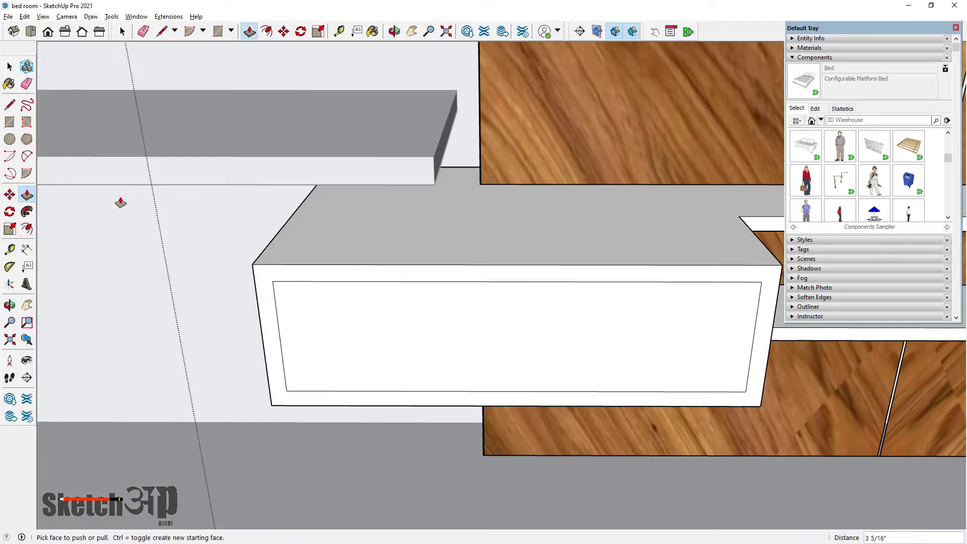
Step: Offset the drawer front face 1/8" inward
left_click(27, 229)
scroll(425, 283, "up", 2)
scroll(426, 285, "up", 2)
scroll(417, 289, "up", 1)
left_click(416, 288)
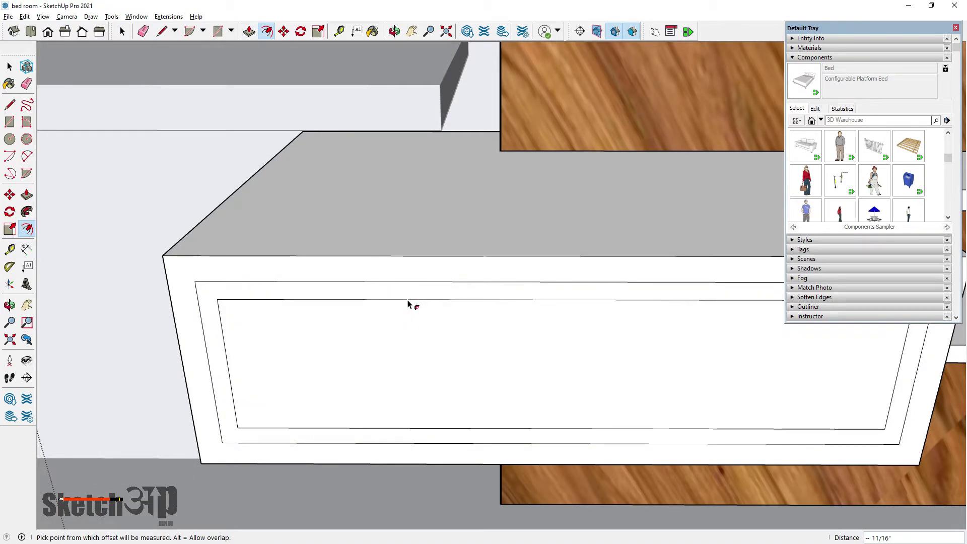
type("1/8")
key("Return")
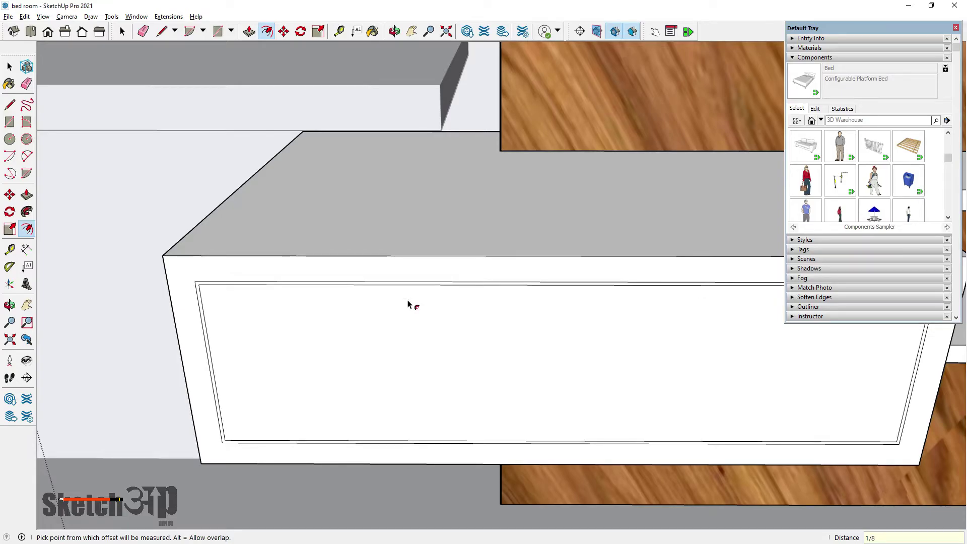
middle_click_drag(411, 305, 9, 178)
Step: Push the thin 1/8" border strip in to form the groove
left_click(29, 200)
scroll(250, 255, "up", 2)
scroll(250, 255, "up", 2)
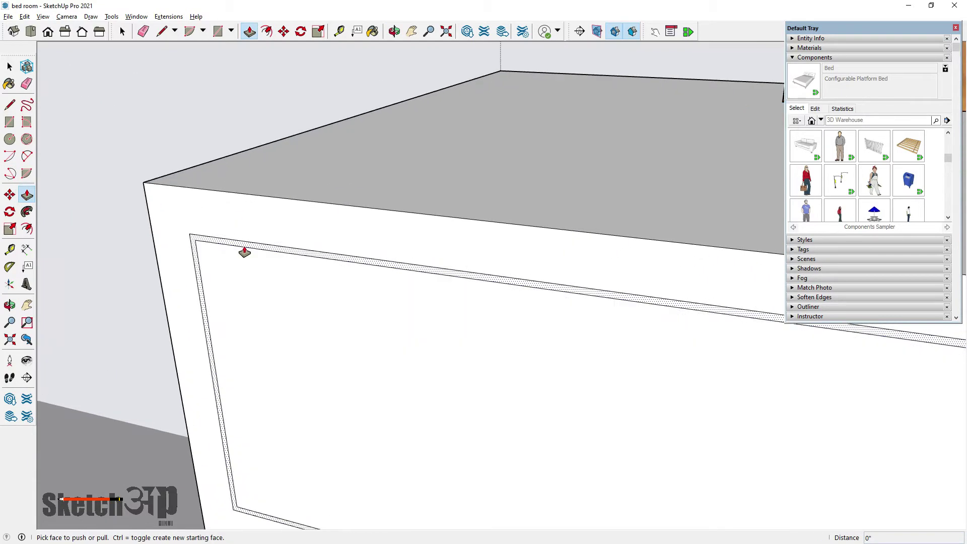
left_click(253, 251)
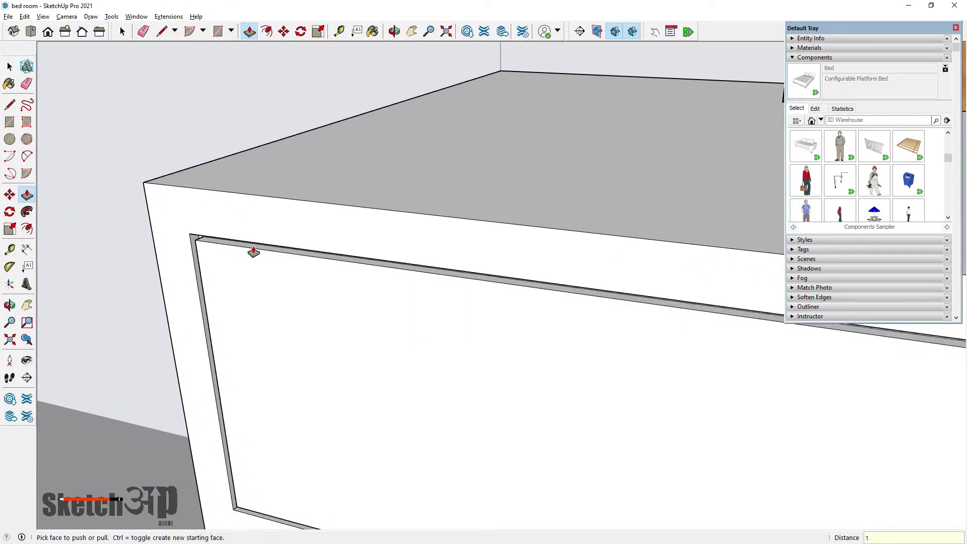
left_click(9, 66)
scroll(382, 283, "down", 3)
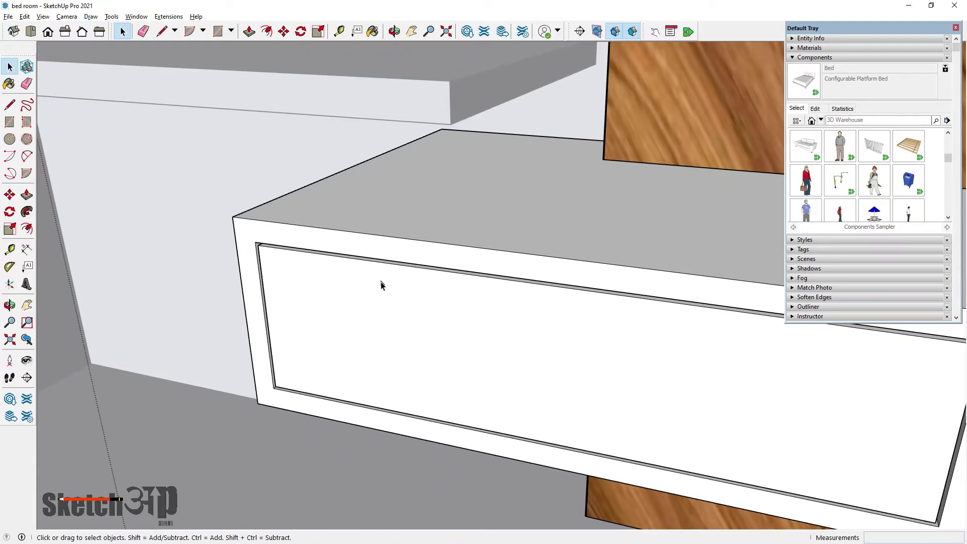
scroll(308, 313, "down", 3)
scroll(307, 342, "down", 2)
scroll(353, 317, "down", 5)
scroll(423, 287, "down", 3)
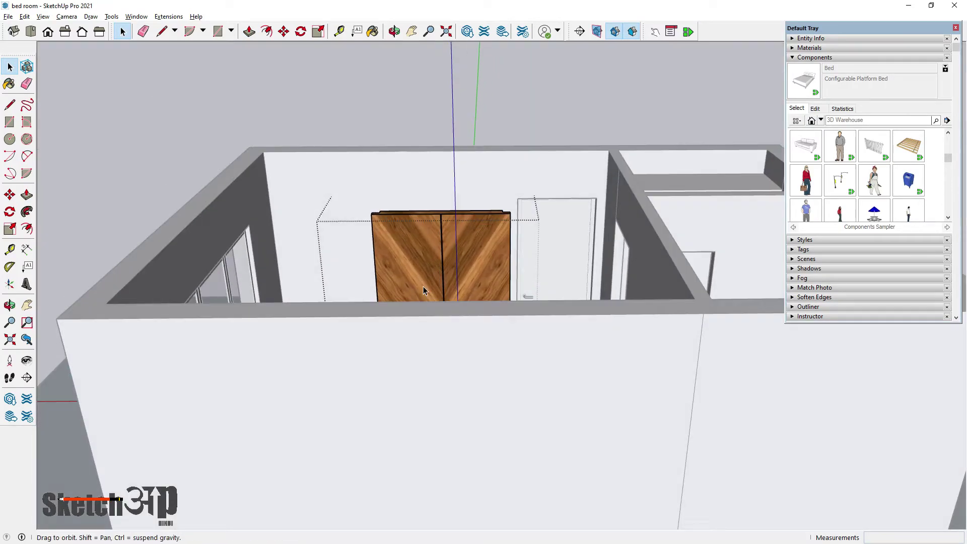
scroll(446, 231, "up", 2)
scroll(450, 319, "up", 3)
scroll(503, 267, "down", 2)
scroll(454, 303, "down", 3)
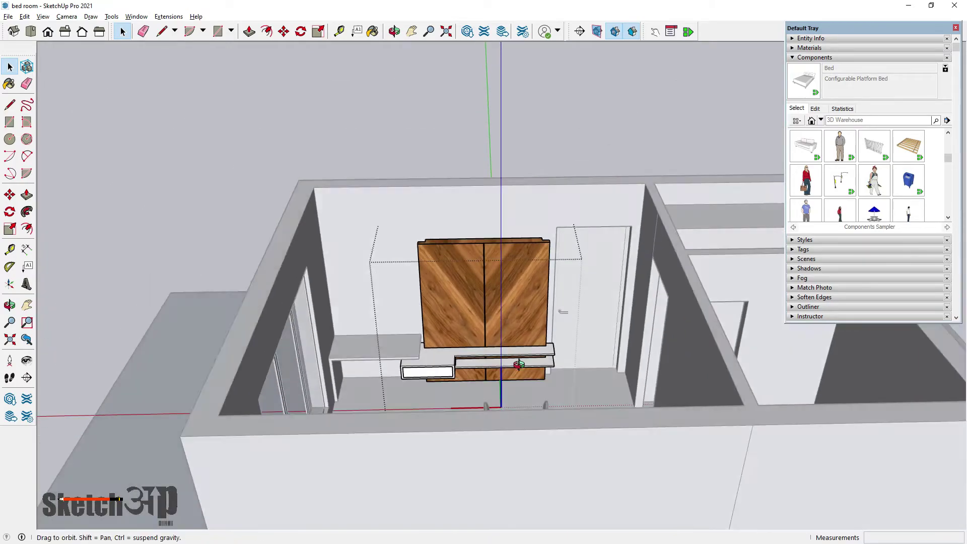
scroll(413, 352, "up", 3)
scroll(380, 386, "up", 3)
scroll(380, 386, "down", 2)
middle_click_drag(353, 402, 475, 391)
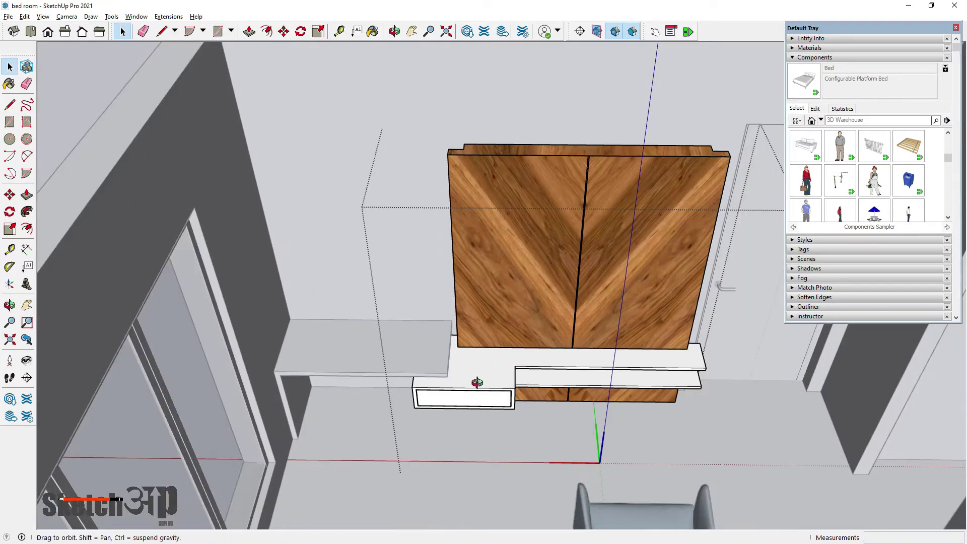
middle_click_drag(475, 353, 488, 312)
scroll(446, 351, "up", 2)
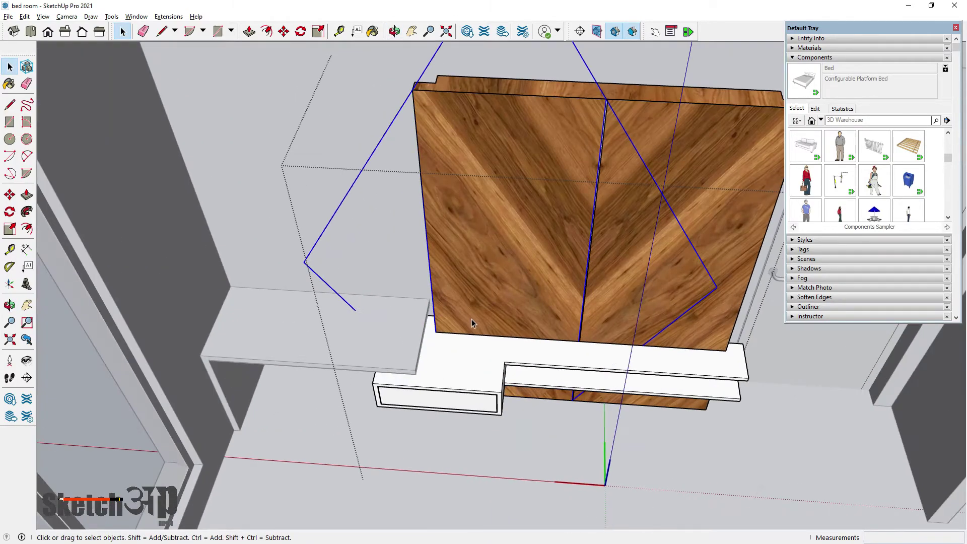
scroll(424, 271, "down", 2)
middle_click_drag(392, 89, 464, 75)
left_click(514, 258)
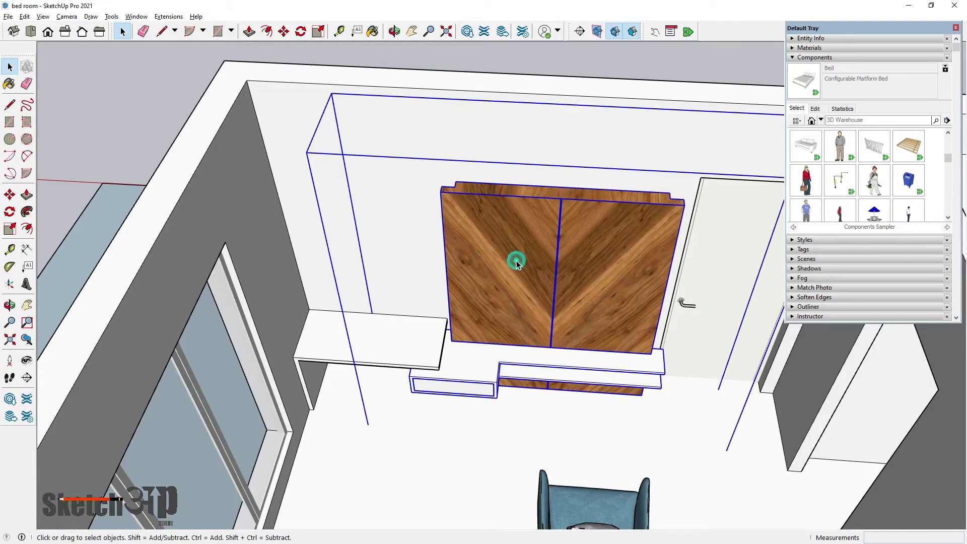
scroll(498, 341, "up", 3)
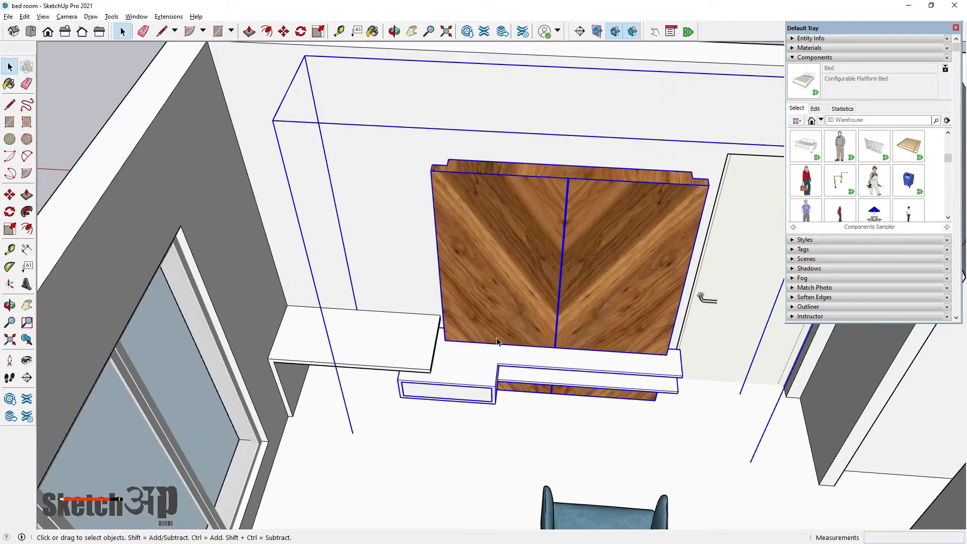
left_click(11, 229)
left_click_drag(340, 308, 363, 309)
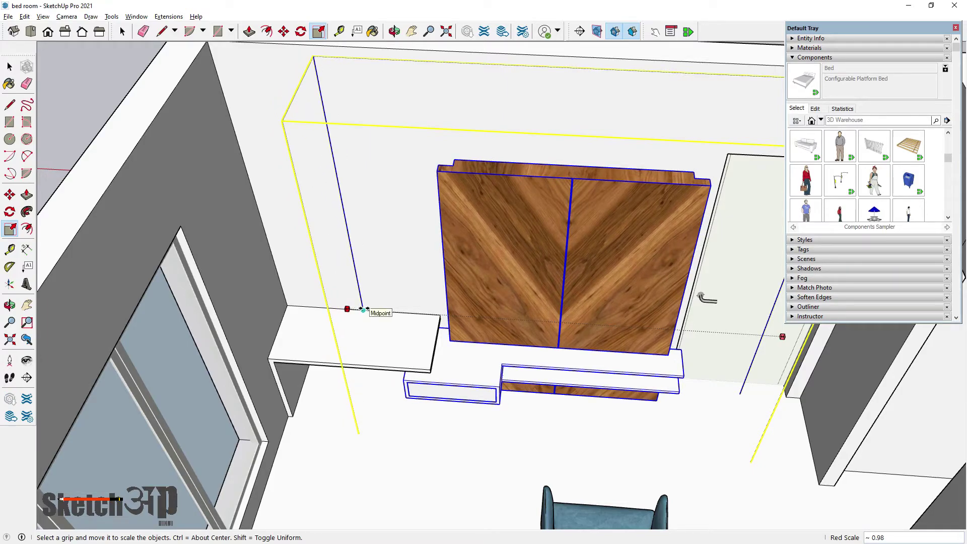
left_click_drag(348, 308, 376, 311)
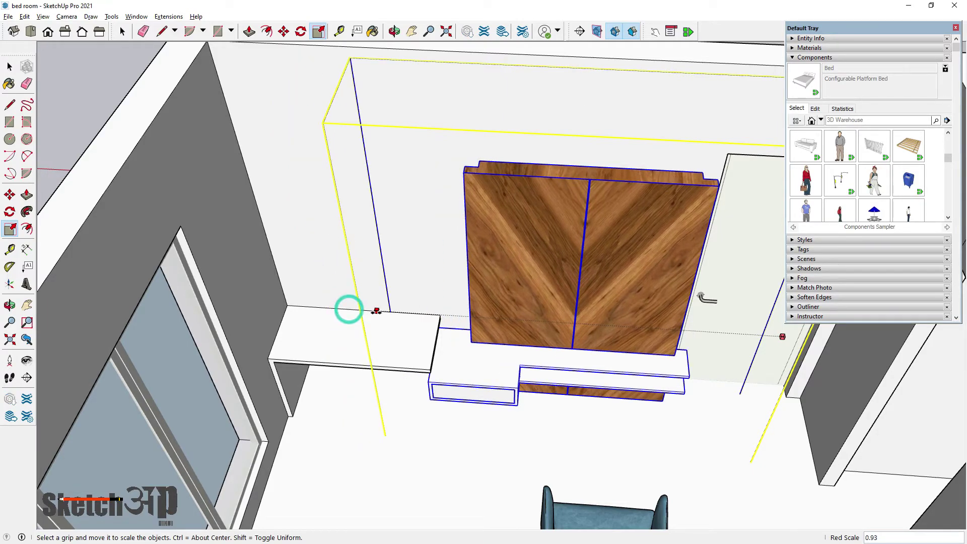
left_click_drag(376, 311, 363, 309)
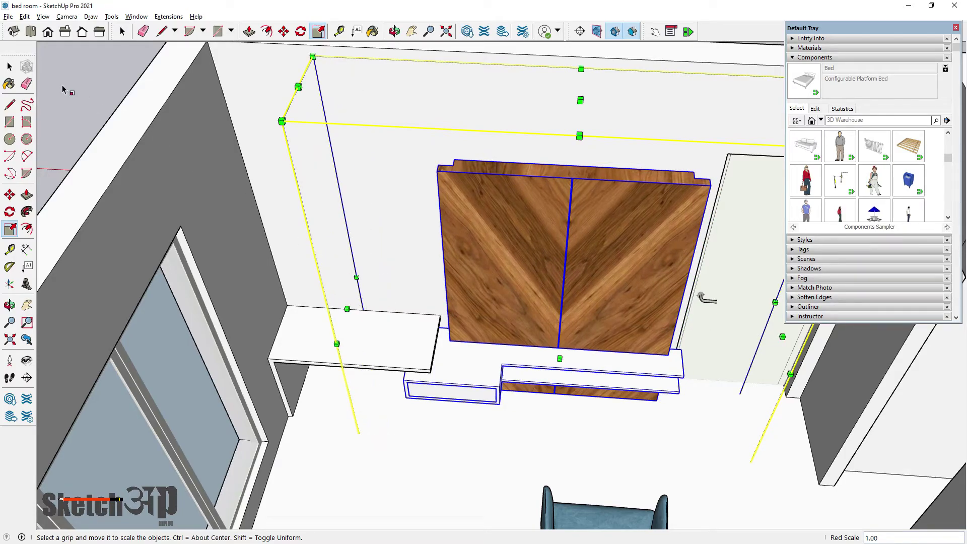
left_click(10, 67)
left_click(127, 90)
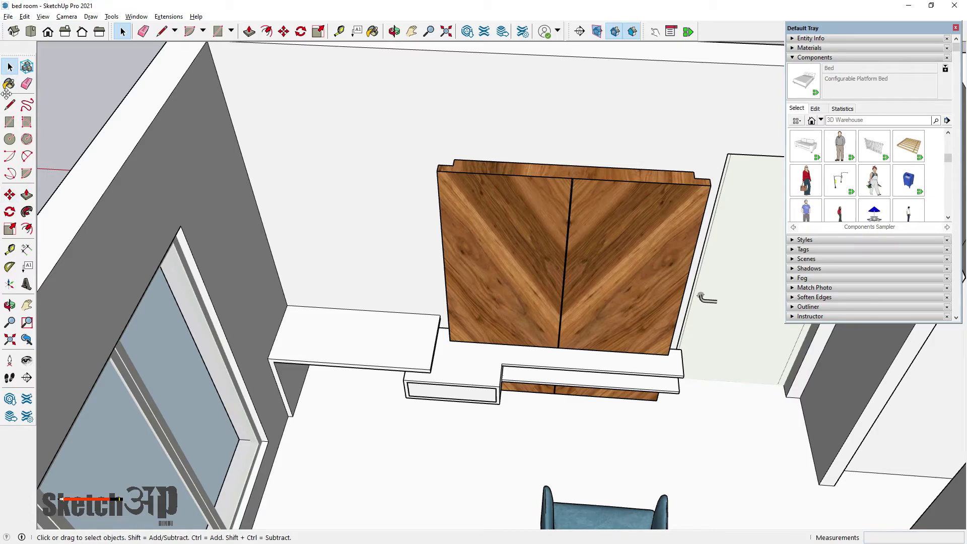
left_click_drag(6, 93, 10, 108)
scroll(423, 370, "up", 5)
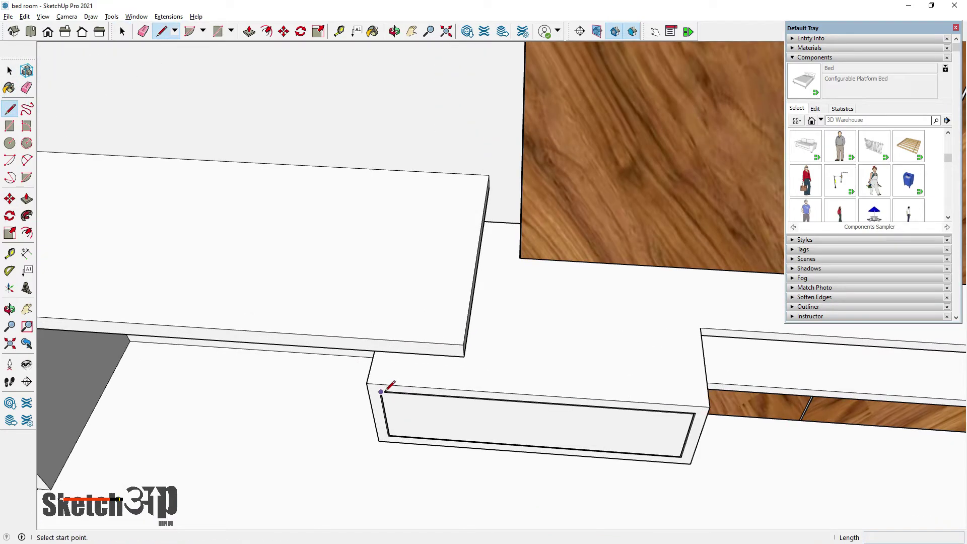
scroll(695, 412, "up", 1)
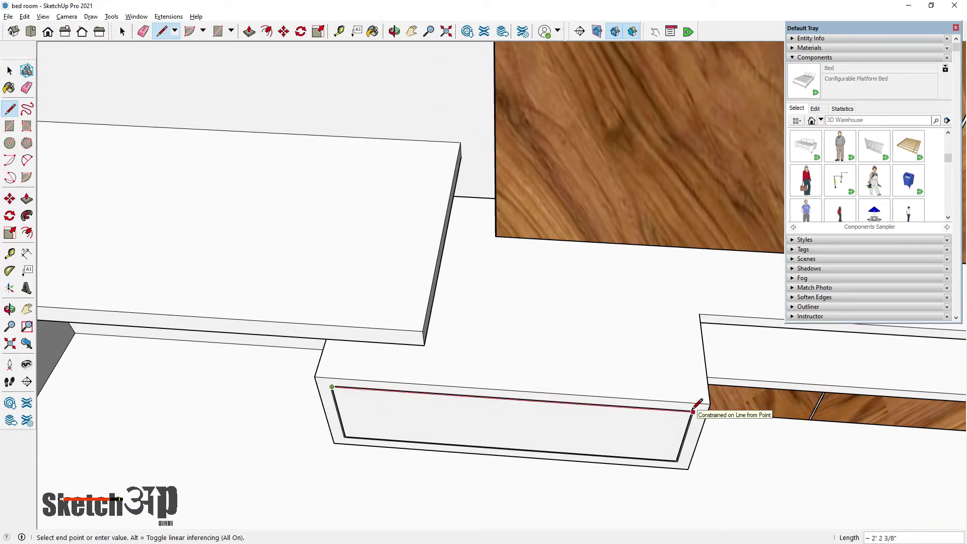
left_click(10, 71)
scroll(475, 302, "down", 4)
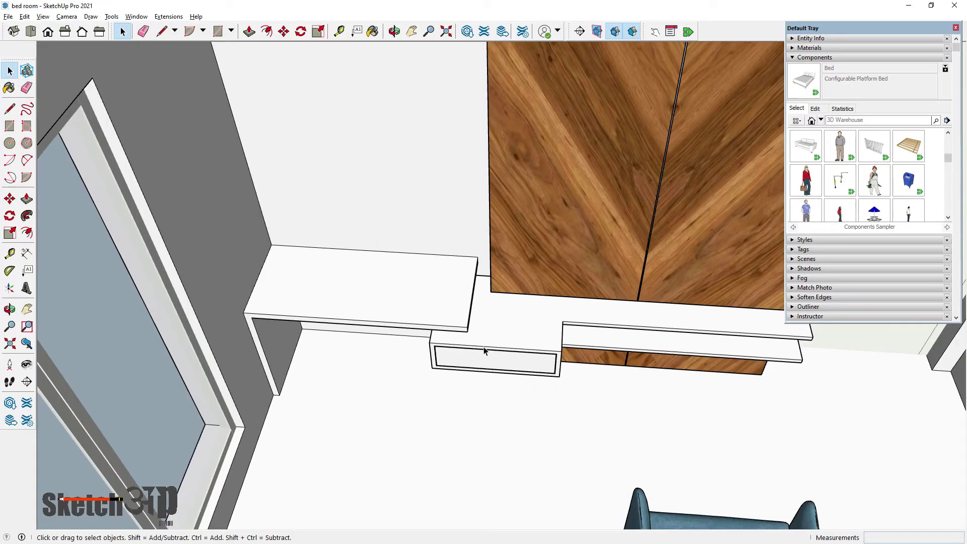
scroll(475, 302, "down", 4)
scroll(476, 227, "down", 2)
middle_click_drag(479, 156, 494, 373)
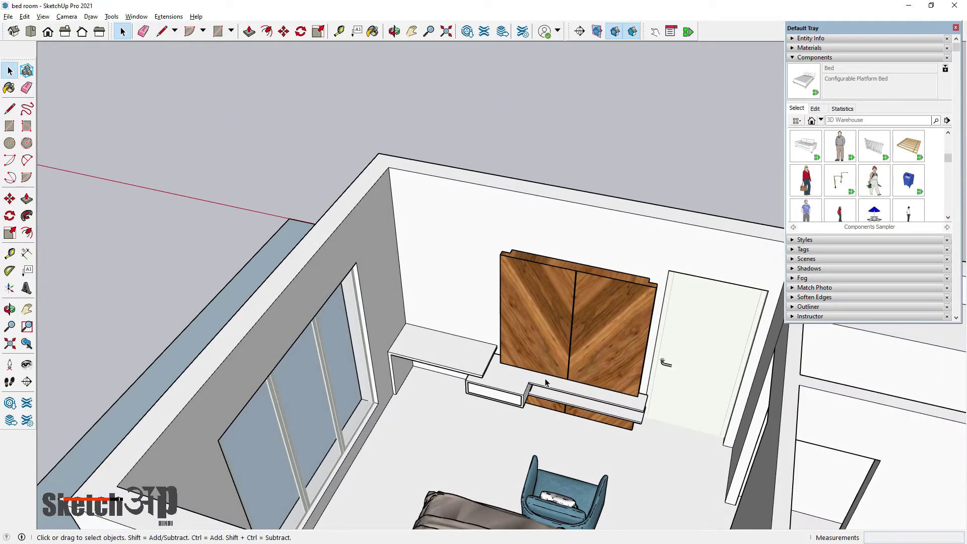
scroll(497, 376, "up", 3)
scroll(484, 387, "down", 1)
scroll(598, 341, "down", 2)
scroll(551, 394, "up", 2)
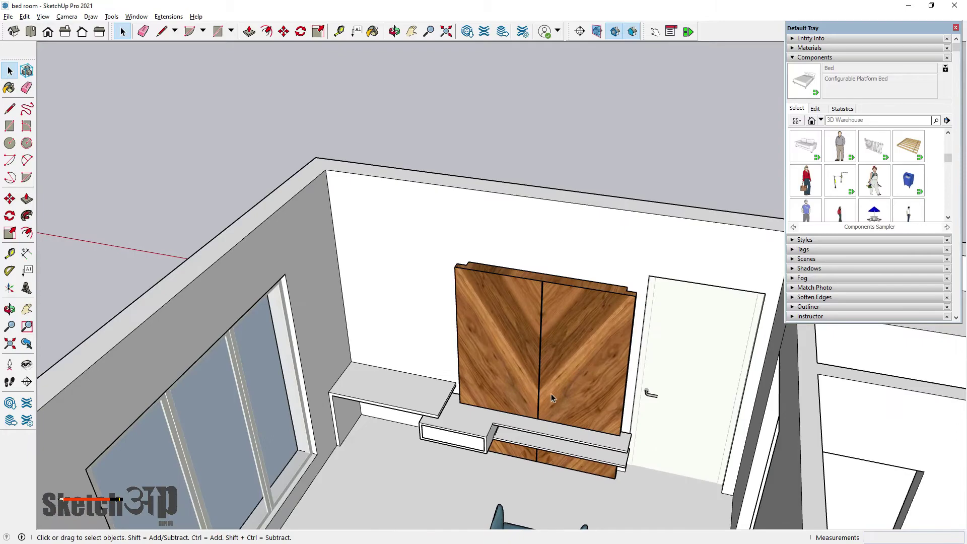
mouse_move(551, 394)
middle_mouse_down()
mouse_move(522, 474)
mouse_move(554, 383)
middle_mouse_up()
scroll(521, 474, "down", 2)
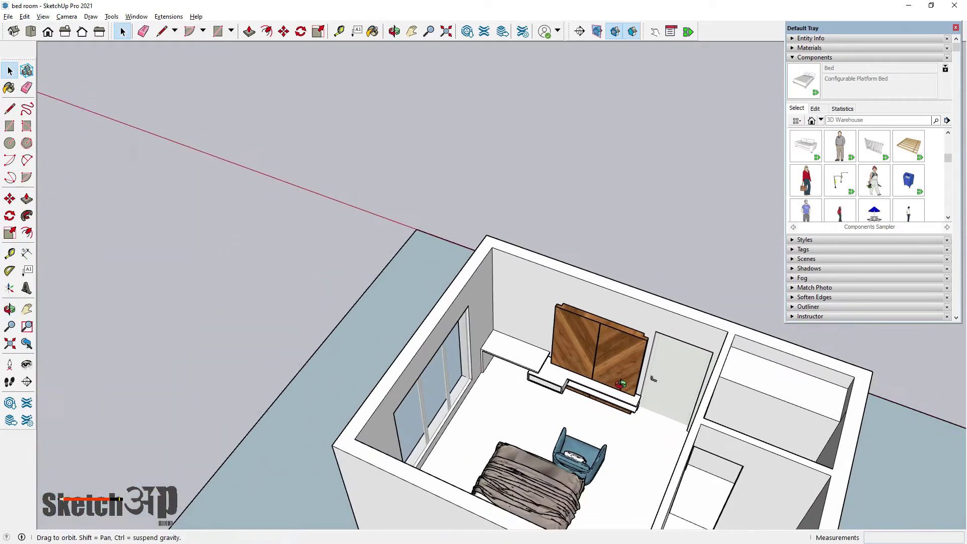
scroll(554, 383, "up", 2)
scroll(556, 373, "up", 2)
scroll(556, 373, "down", 2)
scroll(556, 373, "down", 2)
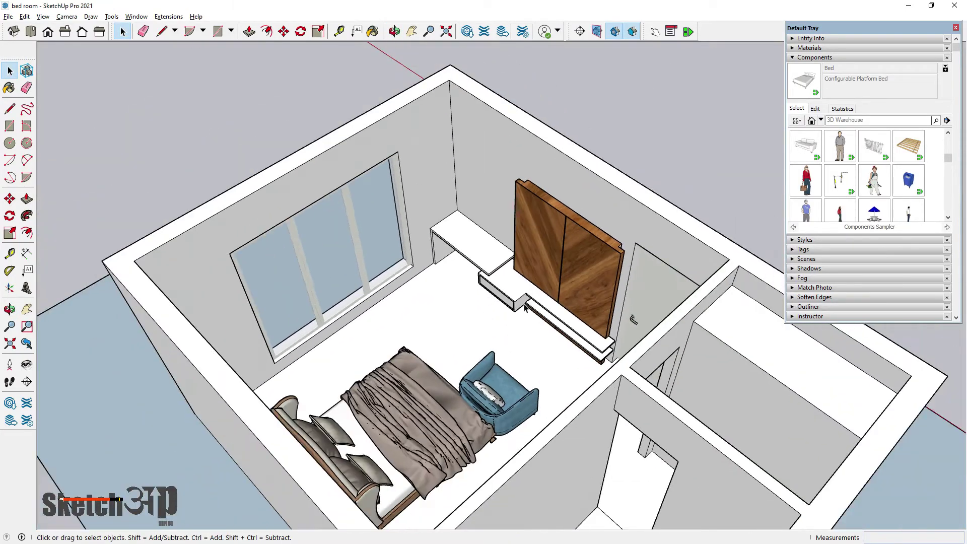
mouse_move(556, 374)
middle_mouse_down()
mouse_move(319, 200)
mouse_move(444, 162)
middle_mouse_up()
scroll(443, 161, "up", 2)
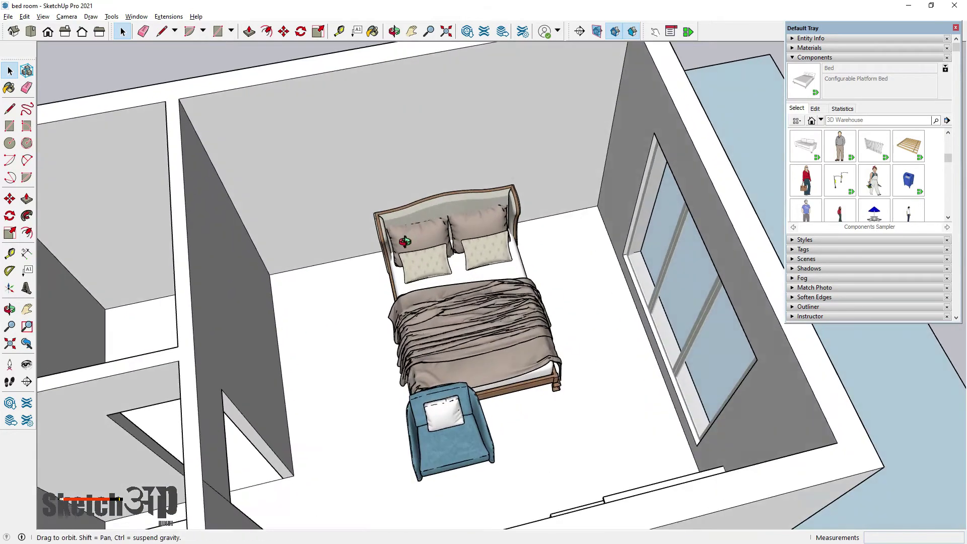
Step: Select the double bed from a top-down view showing the bed and armchair
scroll(443, 161, "up", 1)
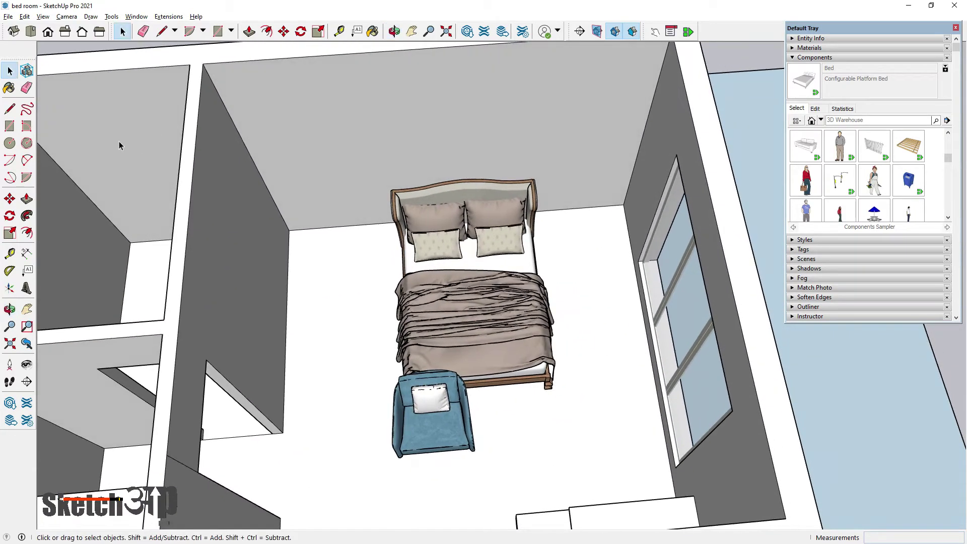
left_click(10, 110)
middle_click_drag(385, 181, 498, 95)
scroll(497, 96, "up", 3)
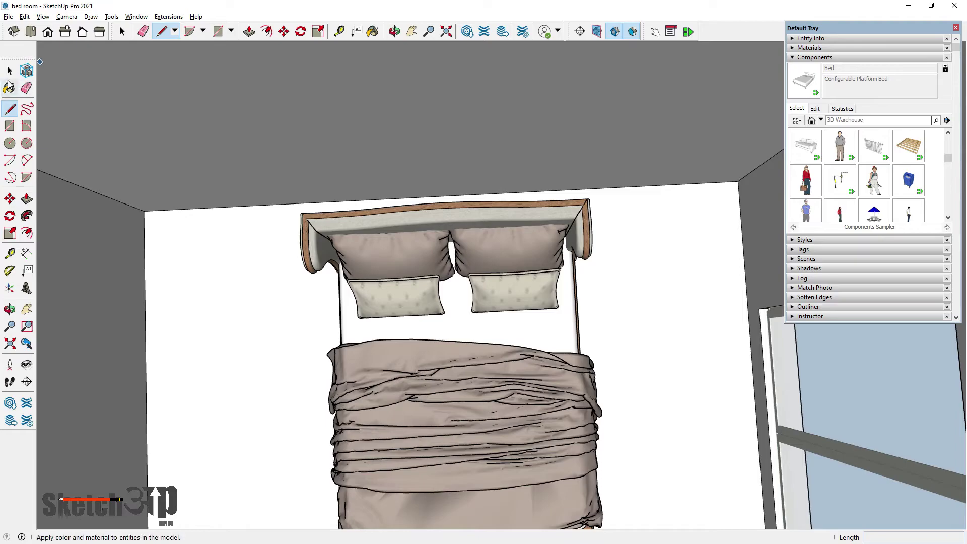
left_click(10, 70)
left_click(448, 284)
scroll(294, 146, "down", 2)
middle_click_drag(294, 147, 410, 170)
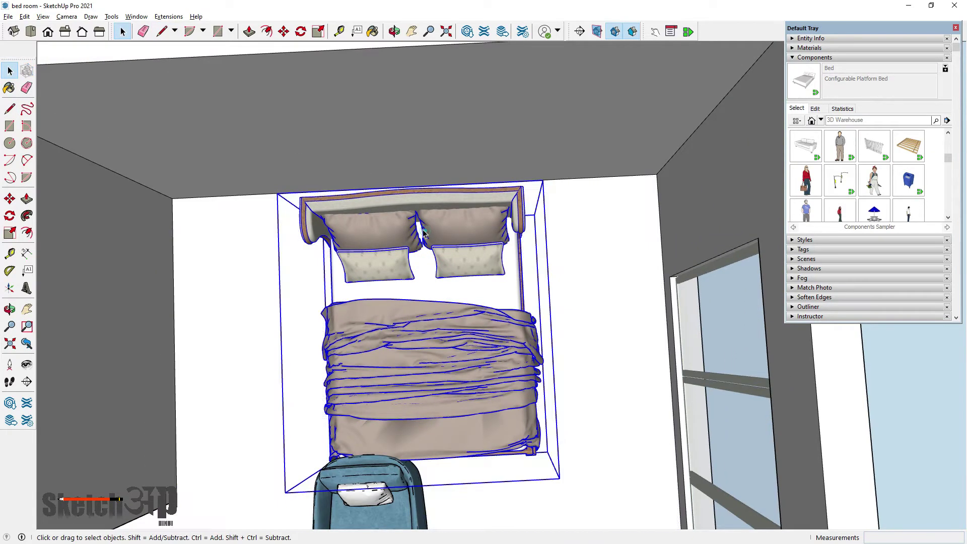
Step: Move the bed about 11" from the wall, then view the headboard's wooden top
left_click(10, 199)
left_click(551, 275)
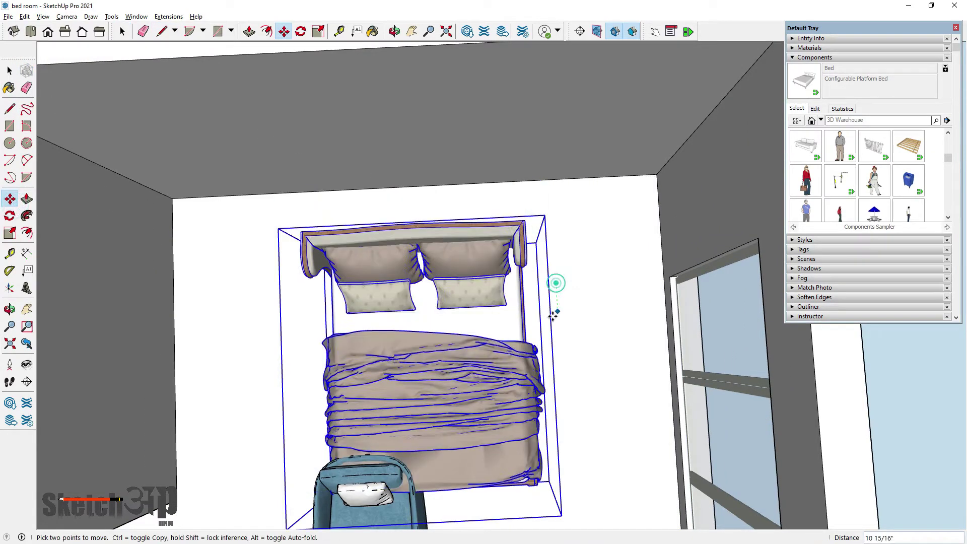
left_click(10, 70)
scroll(400, 253, "up", 2)
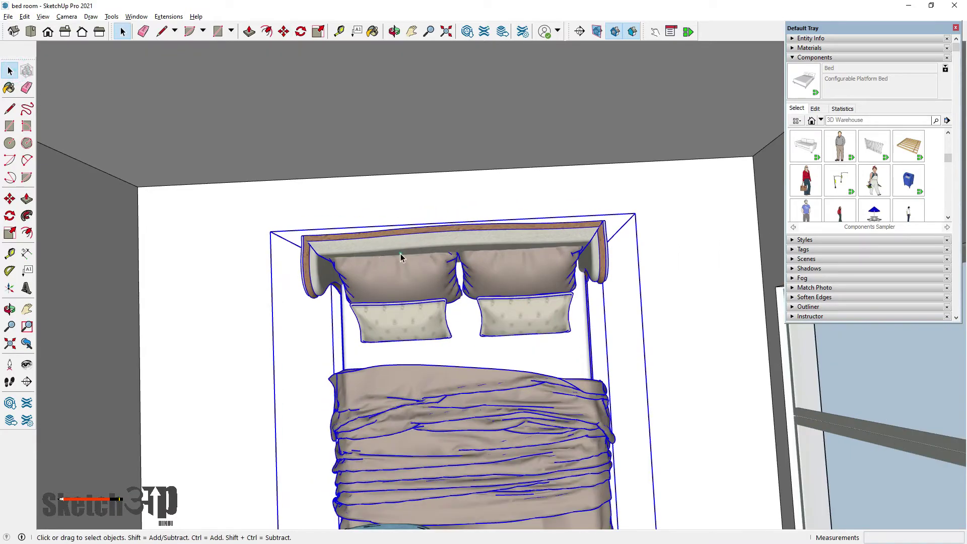
scroll(496, 222, "up", 3)
scroll(488, 226, "up", 3)
scroll(487, 226, "up", 2)
middle_click_drag(389, 248, 117, 102)
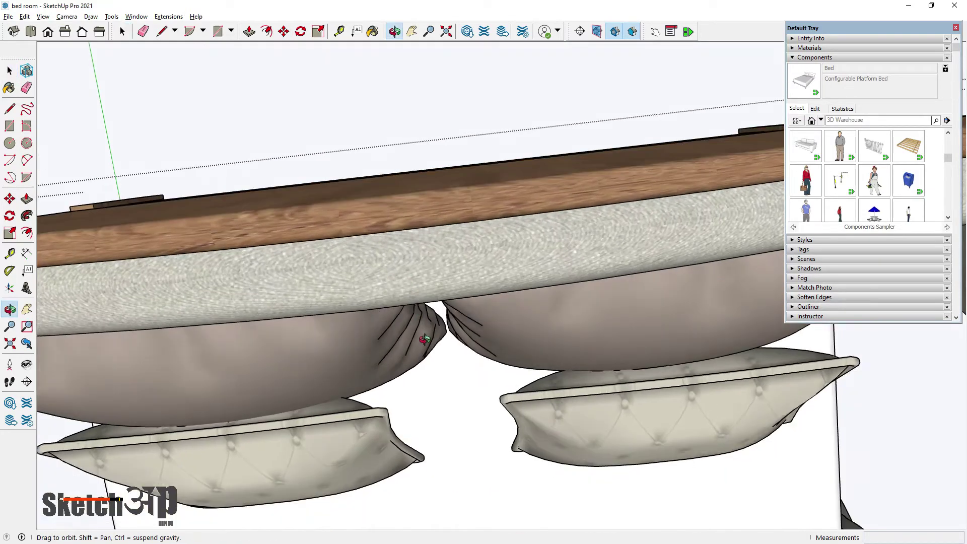
middle_click_drag(197, 143, 183, 170)
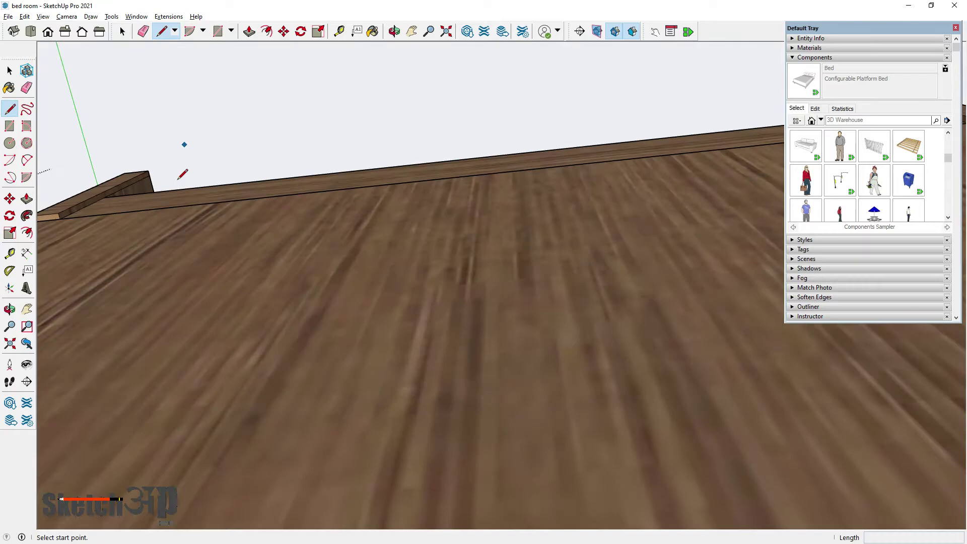
Step: Draw green-axis edges across the headboard top, ending with a vertical edge above its middle
middle_click_drag(170, 205, 586, 156)
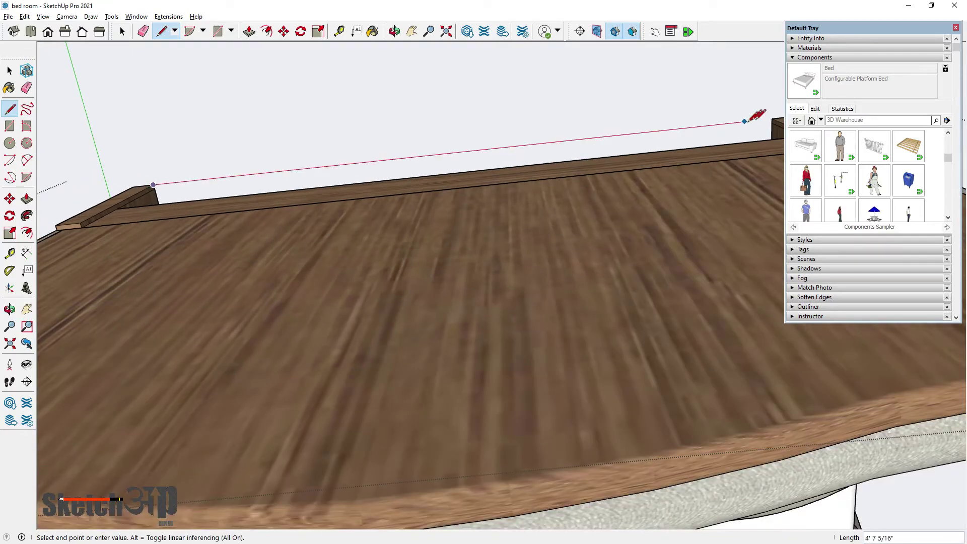
scroll(747, 121, "up", 2)
scroll(478, 137, "down", 3)
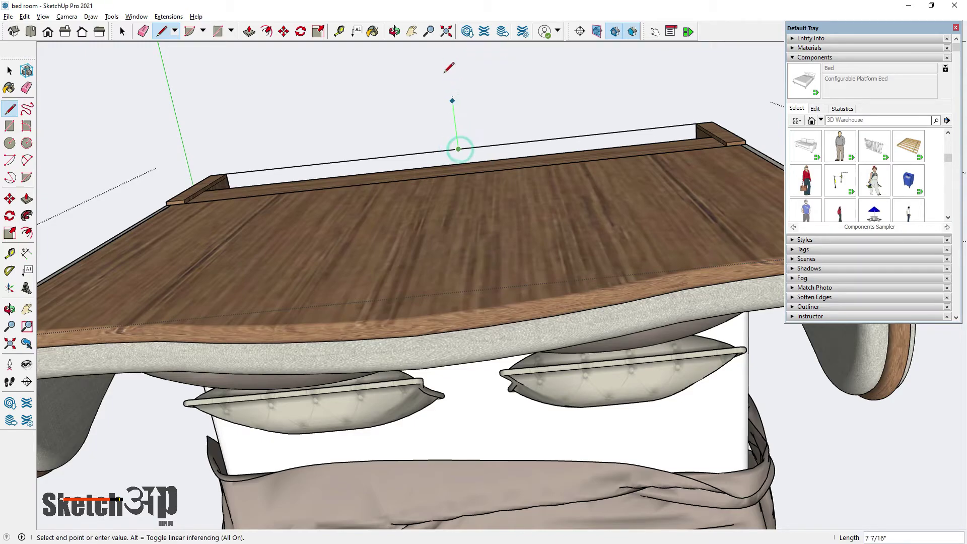
left_click(443, 50)
scroll(496, 119, "down", 3)
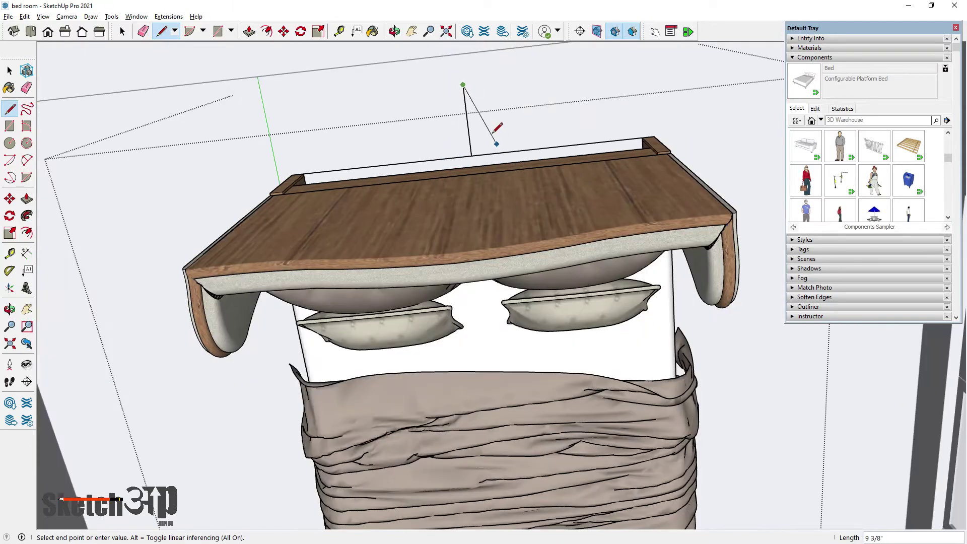
middle_click_drag(498, 126, 482, 63)
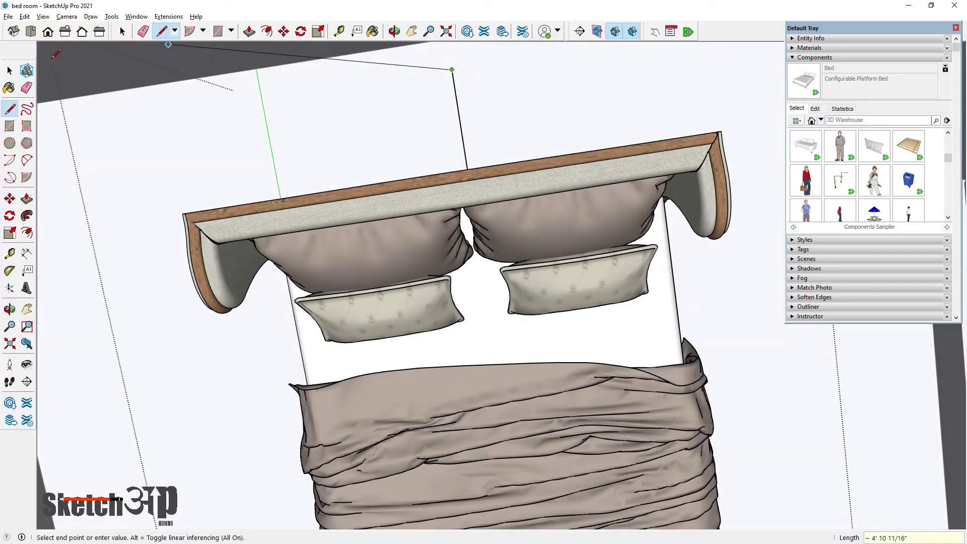
left_click(10, 71)
scroll(482, 217, "down", 2)
scroll(482, 218, "down", 3)
scroll(481, 217, "down", 3)
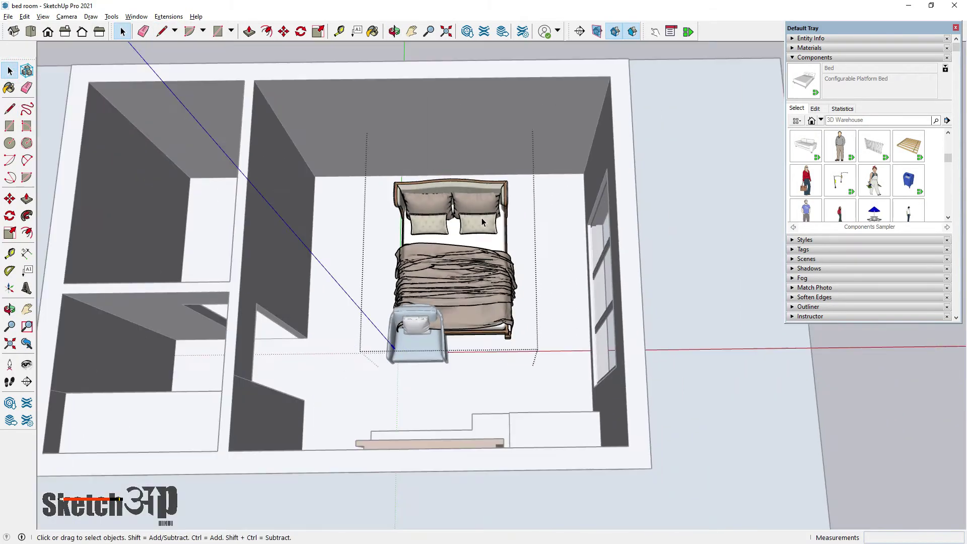
Step: Select the bed and orbit around it
scroll(481, 218, "down", 2)
left_click(468, 242)
scroll(469, 242, "up", 3)
scroll(468, 242, "up", 3)
mouse_move(468, 242)
middle_mouse_down()
mouse_move(261, 175)
mouse_move(1, 151)
middle_mouse_up()
scroll(1, 151, "up", 1)
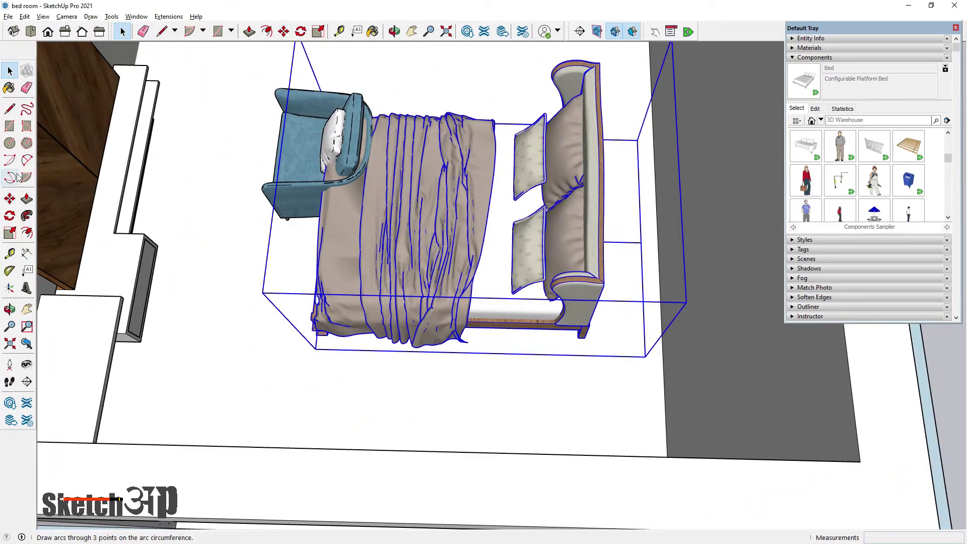
scroll(644, 242, "up", 2)
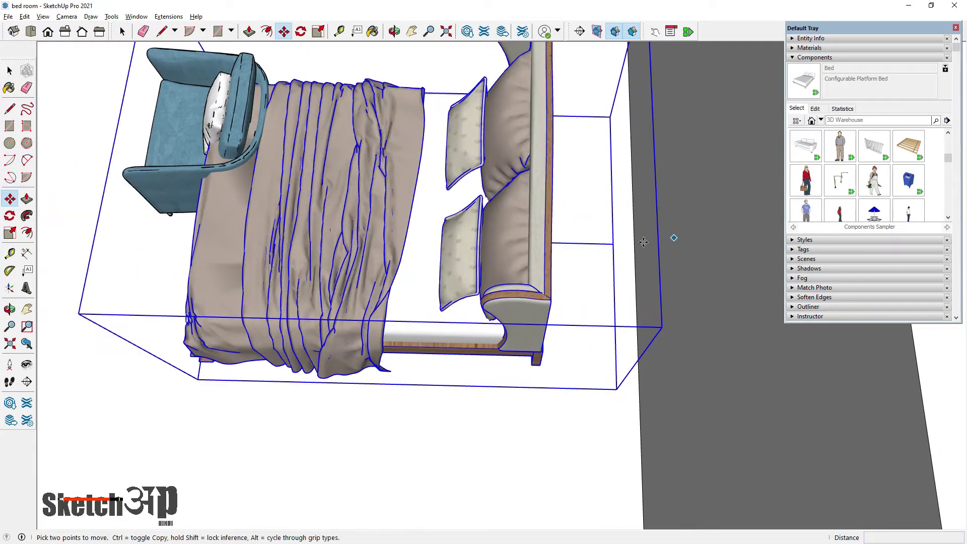
Step: Move the bed in two shifts so its headboard meets the back wall
left_click(613, 245)
scroll(623, 219, "down", 2)
scroll(627, 222, "up", 2)
scroll(628, 219, "down", 3)
scroll(630, 225, "up", 2)
left_click(632, 230)
scroll(577, 339, "up", 3)
scroll(565, 339, "up", 2)
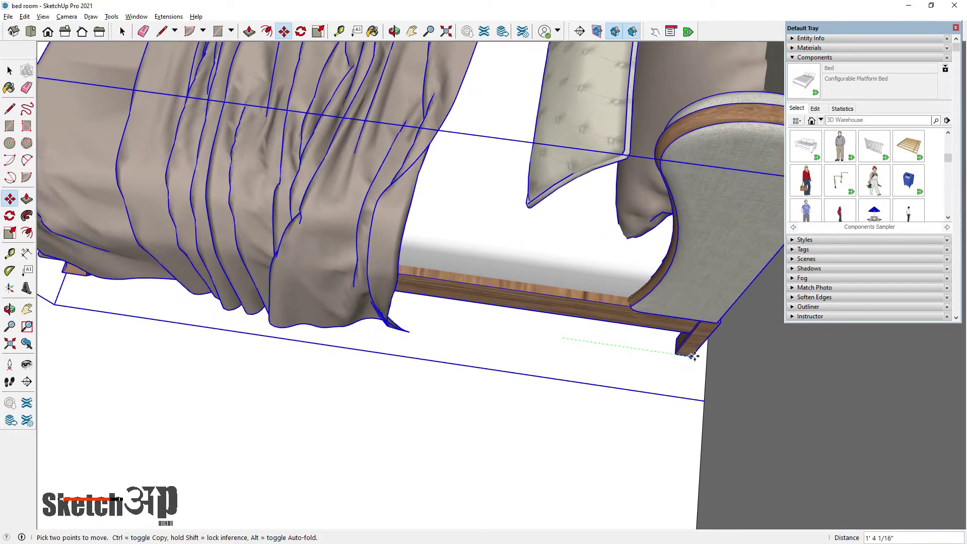
left_click(705, 359)
scroll(643, 349, "down", 3)
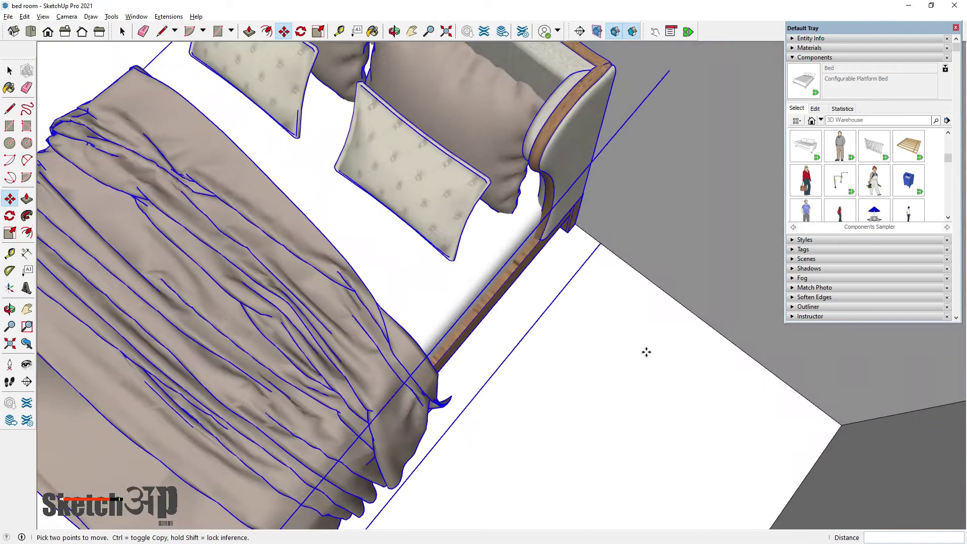
scroll(632, 328, "down", 2)
scroll(630, 328, "down", 2)
scroll(610, 309, "up", 2)
scroll(611, 308, "down", 3)
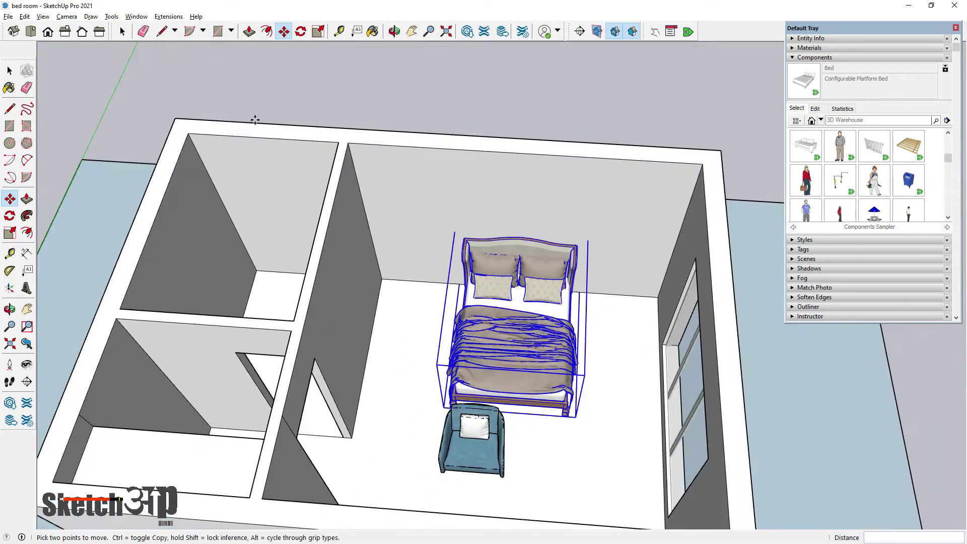
Step: Orbit around the room to check the bed's placement beside the armchair
left_click(326, 99)
middle_click_drag(423, 153, 445, 210)
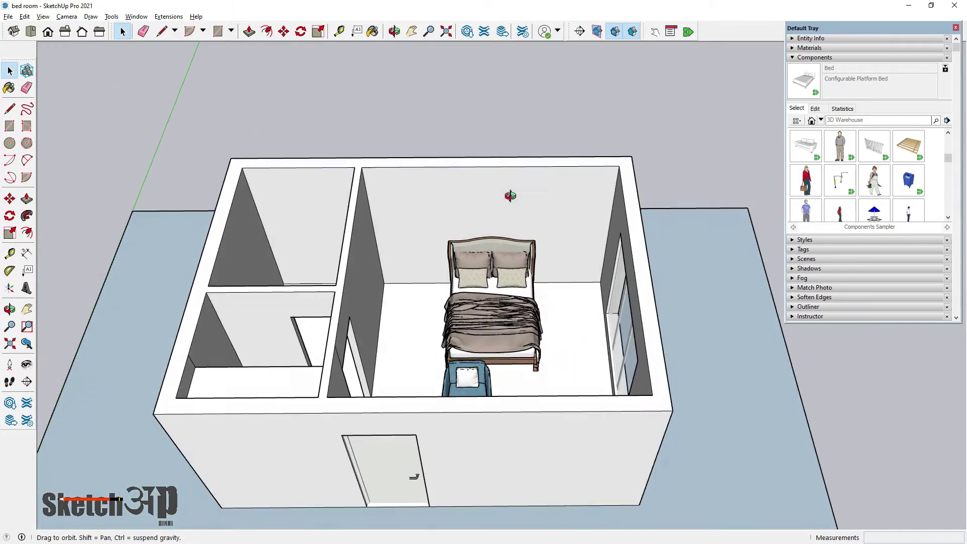
scroll(479, 323, "up", 3)
scroll(568, 273, "up", 2)
key("space")
scroll(531, 278, "down", 5)
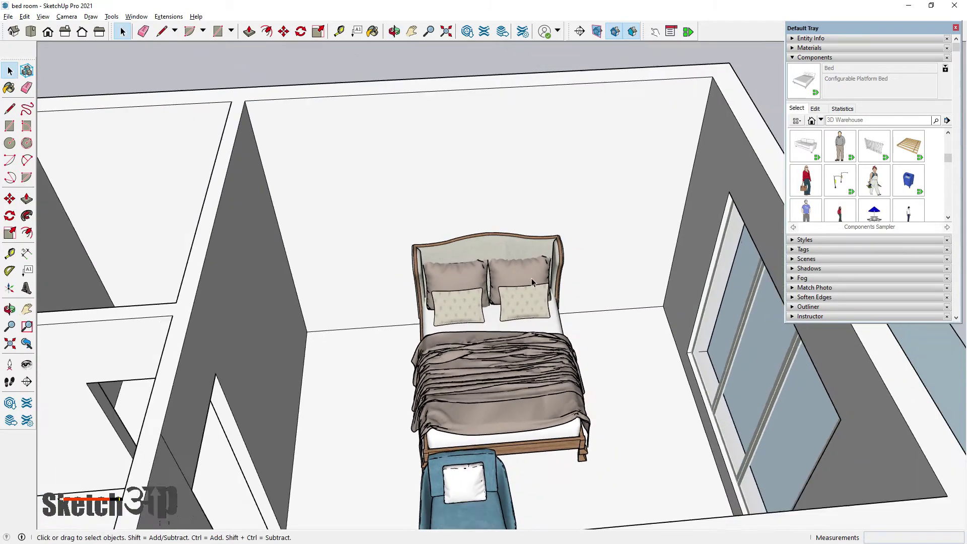
scroll(531, 278, "down", 3)
middle_click_drag(509, 236, 505, 213)
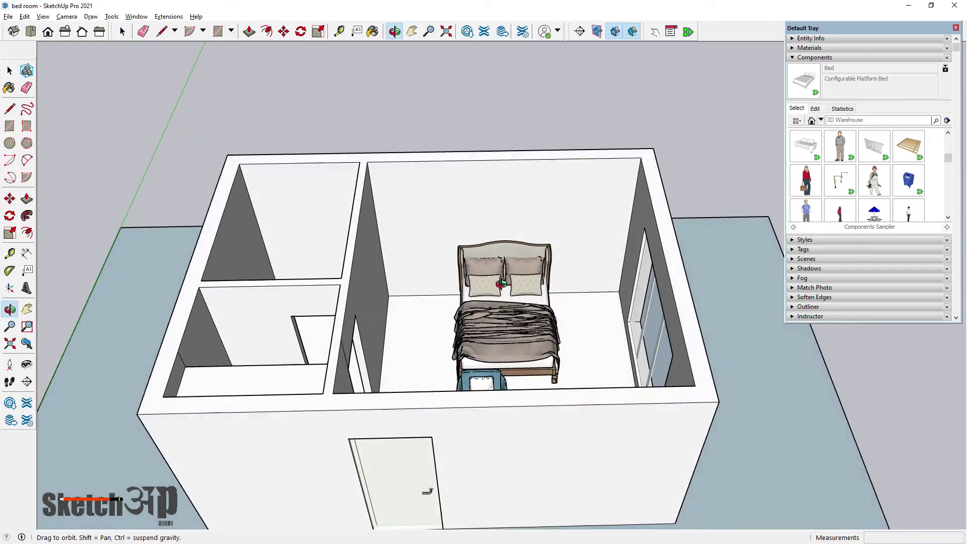
scroll(519, 264, "up", 5)
scroll(542, 275, "down", 2)
middle_click_drag(541, 276, 539, 271)
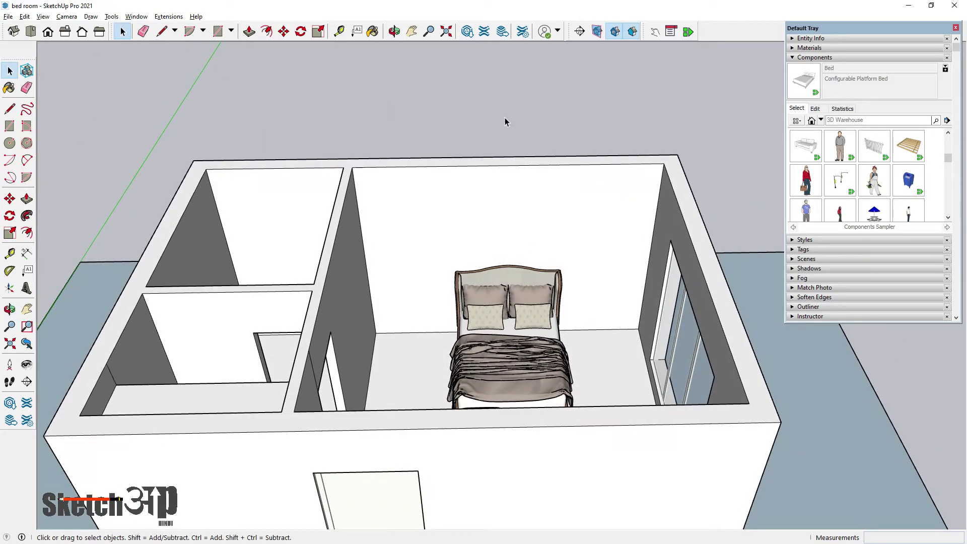
scroll(513, 259, "up", 2)
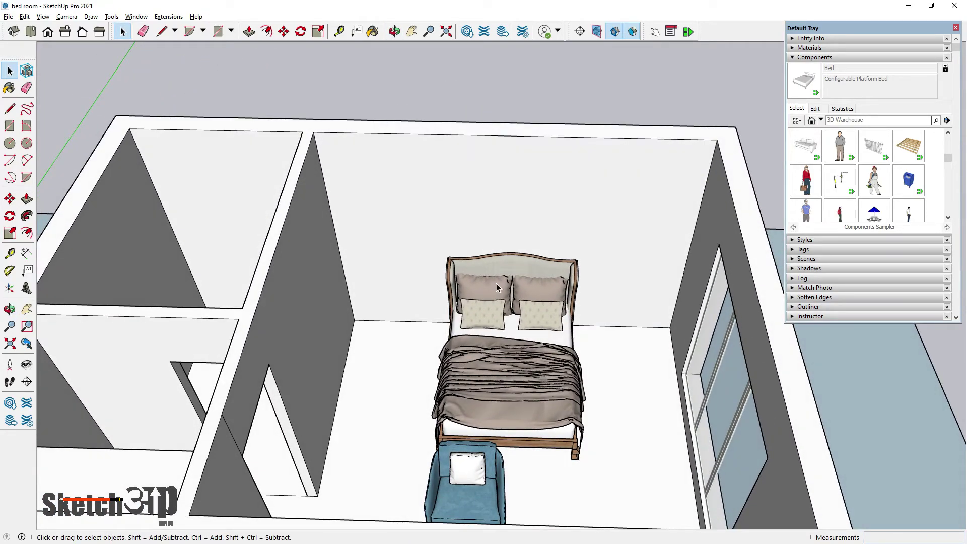
middle_click_drag(496, 287, 457, 196)
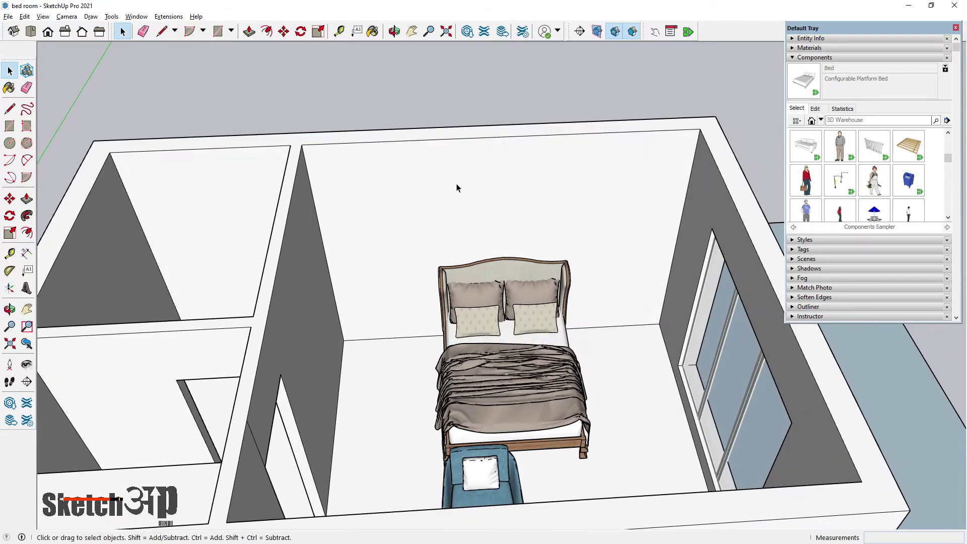
scroll(455, 281, "down", 3)
scroll(572, 328, "up", 5)
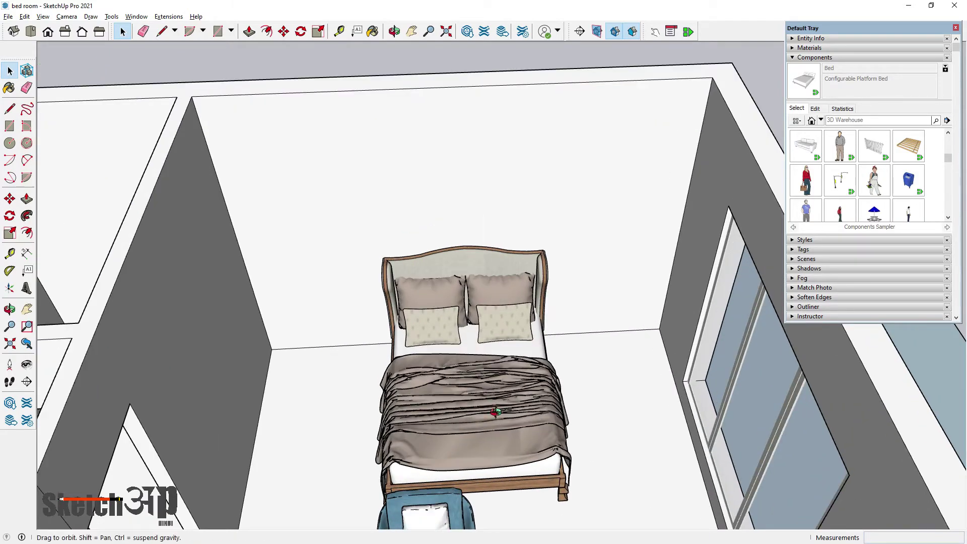
middle_click_drag(572, 327, 415, 309)
left_click(415, 310)
Step: Start a line at the bed's foot corner, then cancel it
left_click(11, 107)
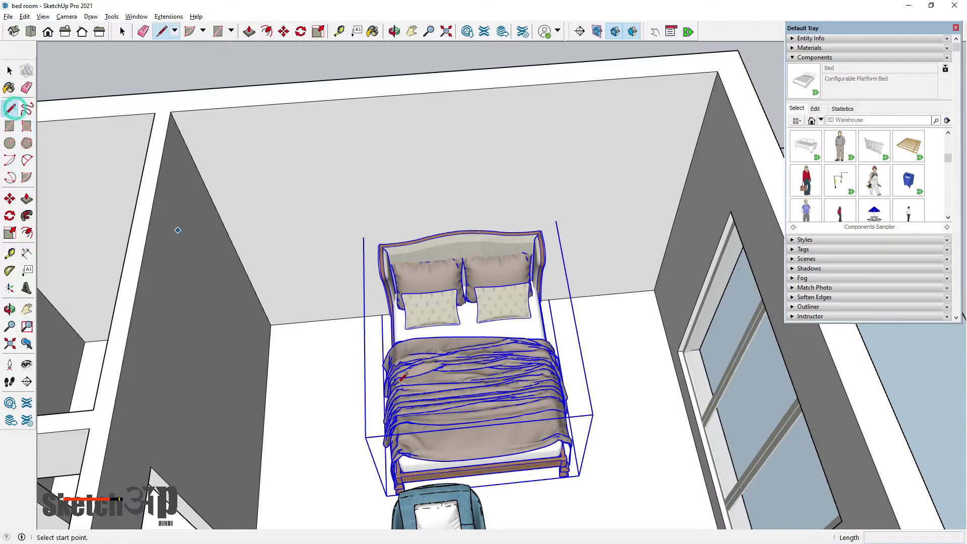
scroll(550, 471, "up", 2)
scroll(569, 458, "up", 4)
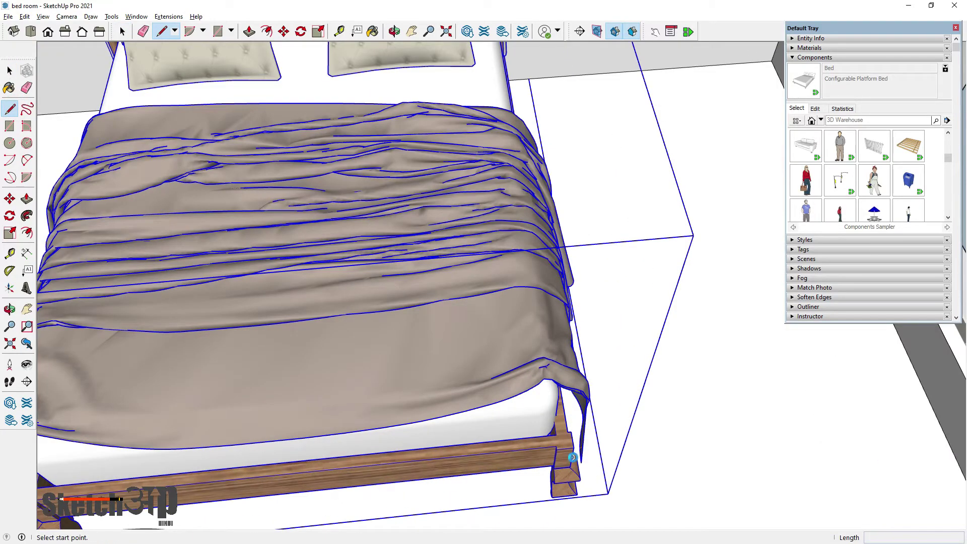
left_click(572, 457)
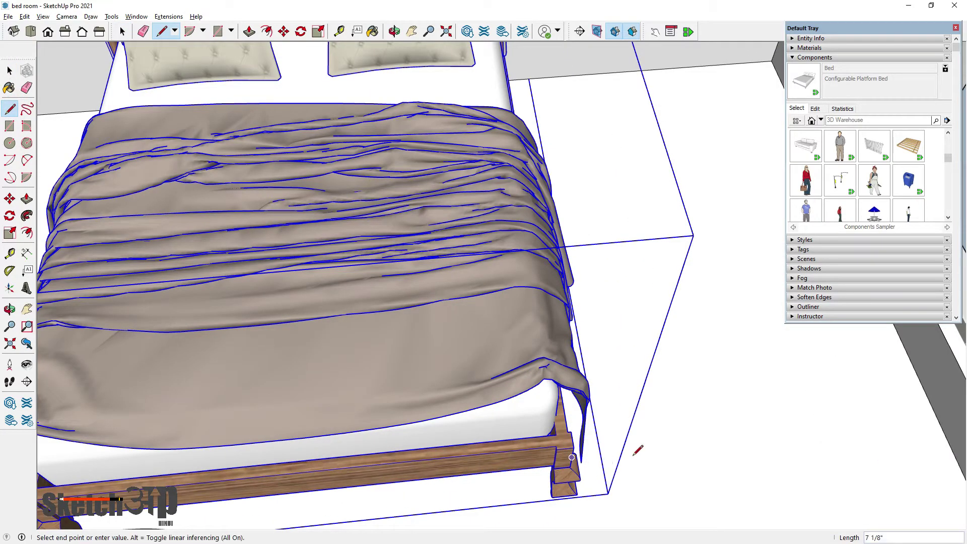
scroll(632, 454, "down", 3)
scroll(213, 487, "up", 2)
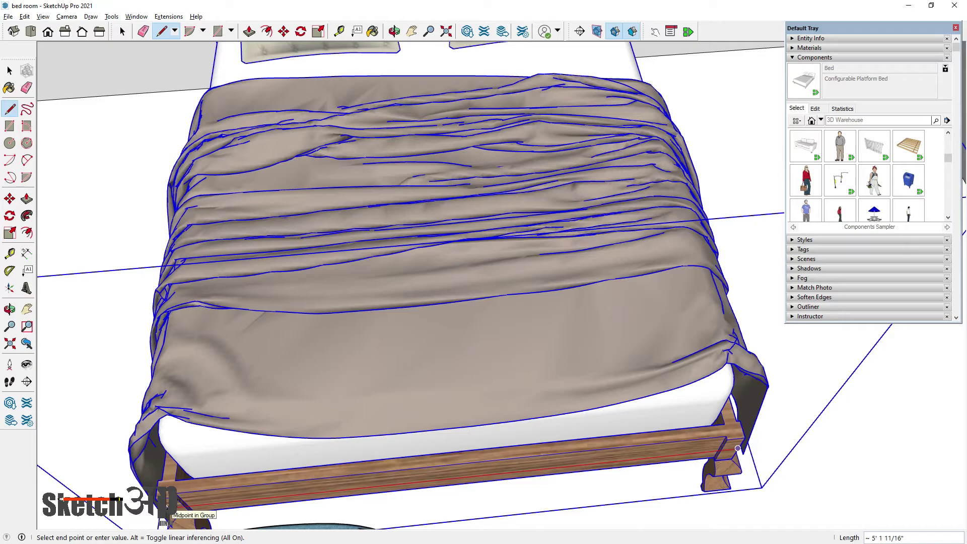
key("Escape")
middle_click_drag(572, 357, 557, 365)
Step: Dimension the bed's foot corner to corner, placing the 5' 1 11/16" label below it
left_click(26, 254)
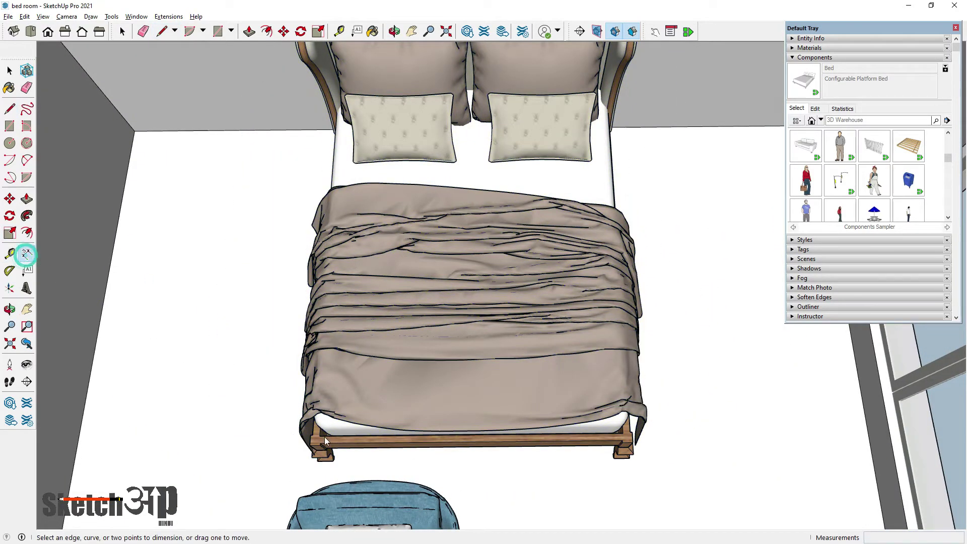
scroll(319, 455, "up", 3)
left_click(10, 71)
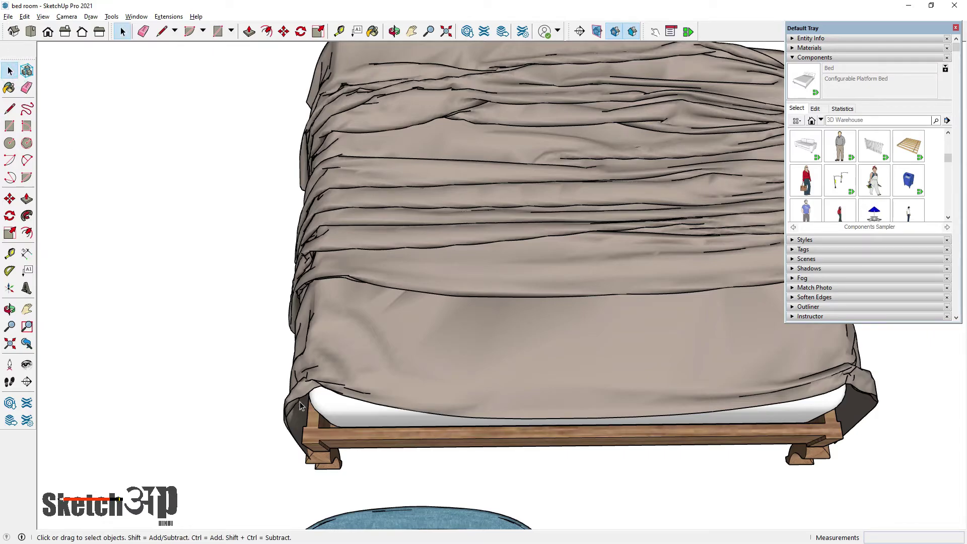
double_click(319, 455)
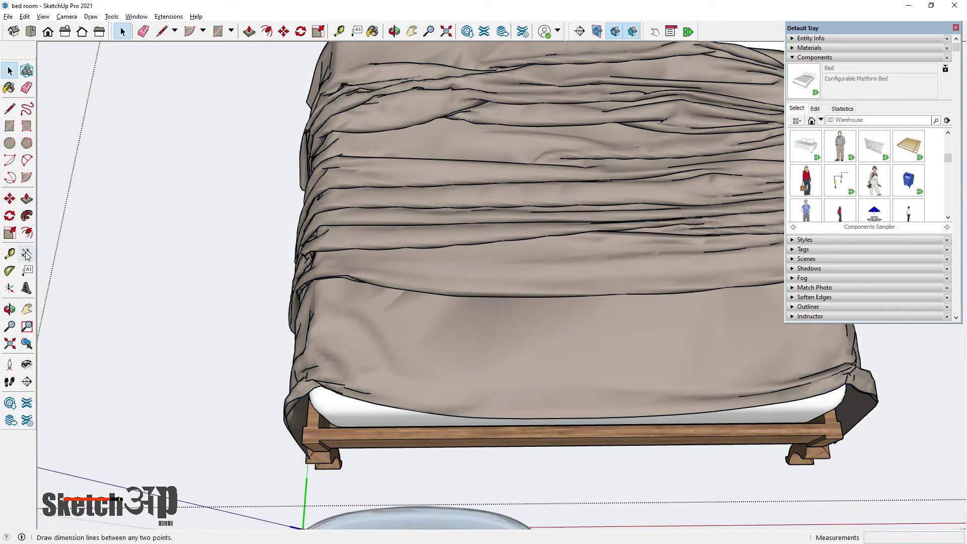
left_click(27, 254)
scroll(309, 450, "up", 1)
left_click(307, 446)
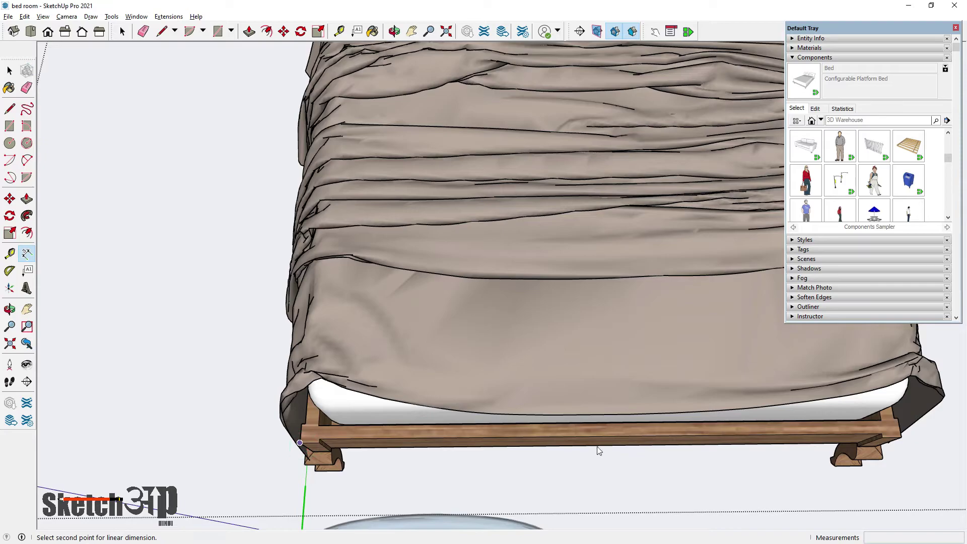
scroll(844, 445, "down", 2)
left_click(805, 440)
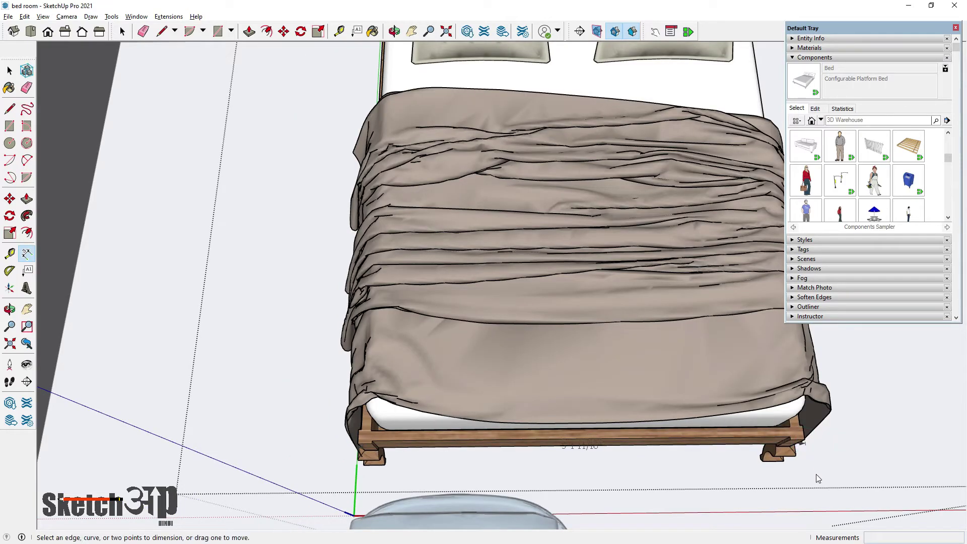
left_click(809, 498)
Step: Reselect the bed and orbit around it
left_click(11, 70)
scroll(474, 304, "down", 2)
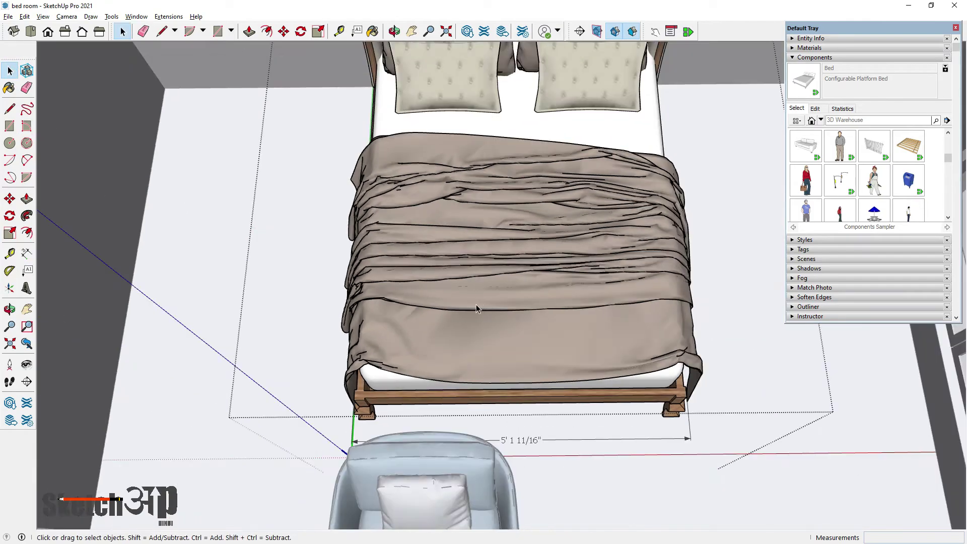
scroll(548, 286, "down", 2)
left_click(521, 287)
mouse_move(496, 304)
middle_mouse_down()
mouse_move(682, 391)
mouse_move(537, 286)
mouse_move(548, 324)
mouse_move(524, 312)
middle_mouse_up()
Step: Scale the bed along its red-axis width to about 6' 1/8" across
left_click(10, 232)
middle_click_drag(454, 322, 424, 335)
mouse_move(413, 327)
left_mouse_down()
mouse_move(406, 365)
mouse_move(369, 375)
left_mouse_up()
middle_click_drag(369, 375, 511, 431)
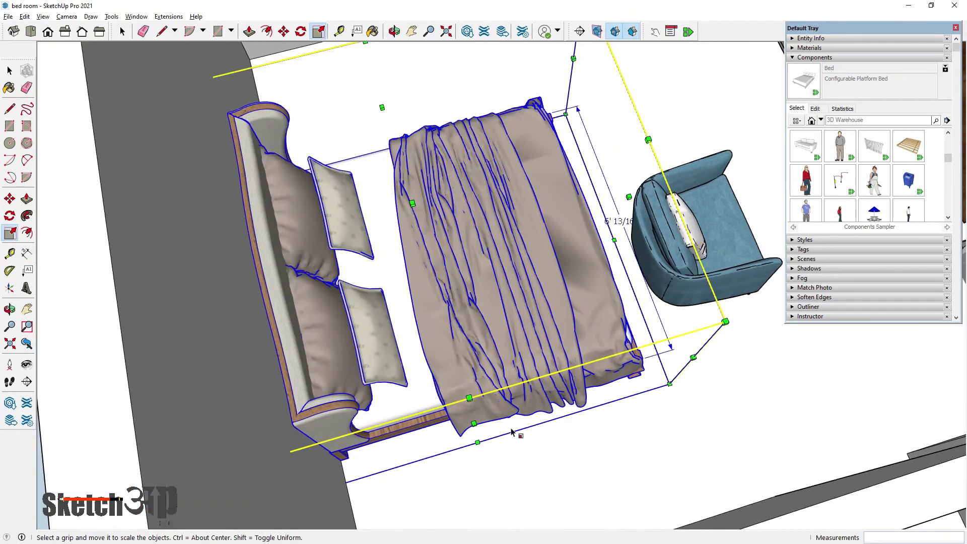
left_click_drag(474, 424, 473, 418)
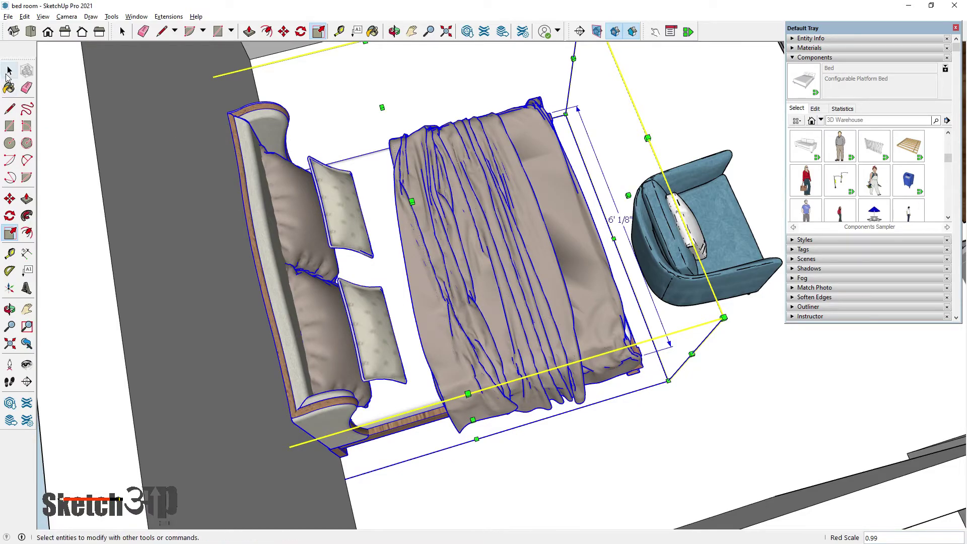
key("space")
middle_click_drag(486, 270, 630, 246)
double_click(629, 229)
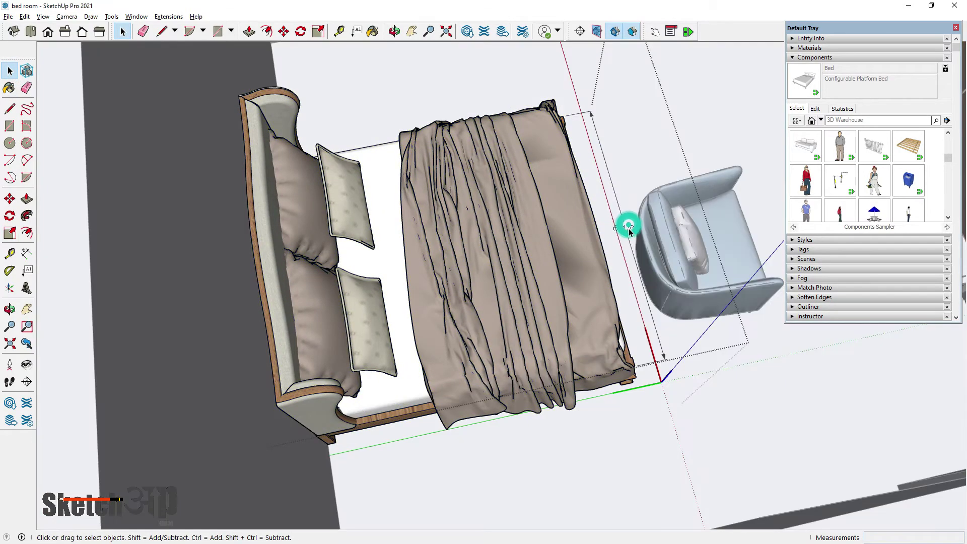
mouse_move(630, 230)
middle_mouse_down()
mouse_move(458, 324)
mouse_move(391, 413)
mouse_move(423, 277)
middle_mouse_up()
scroll(519, 252, "up", 3)
scroll(518, 218, "up", 2)
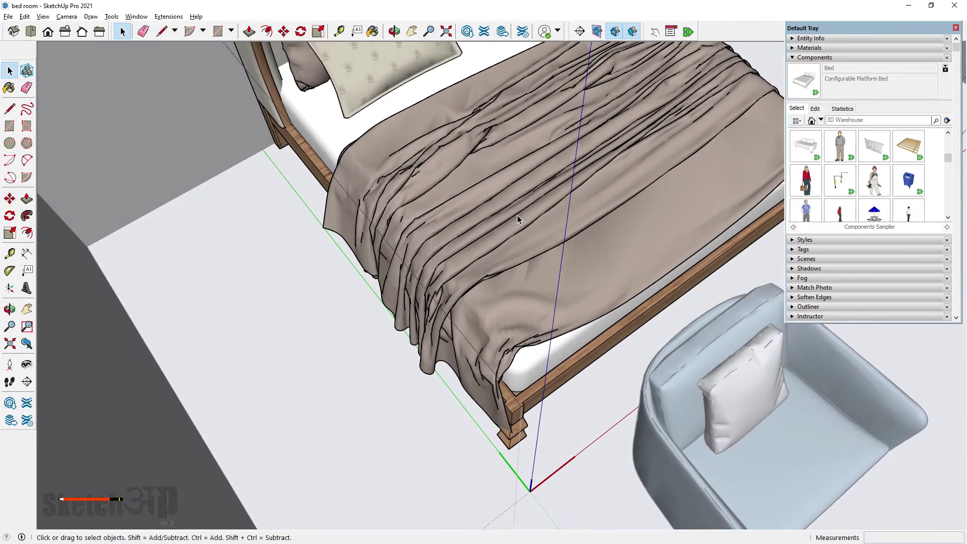
left_click(27, 255)
scroll(275, 131, "up", 3)
scroll(270, 140, "up", 3)
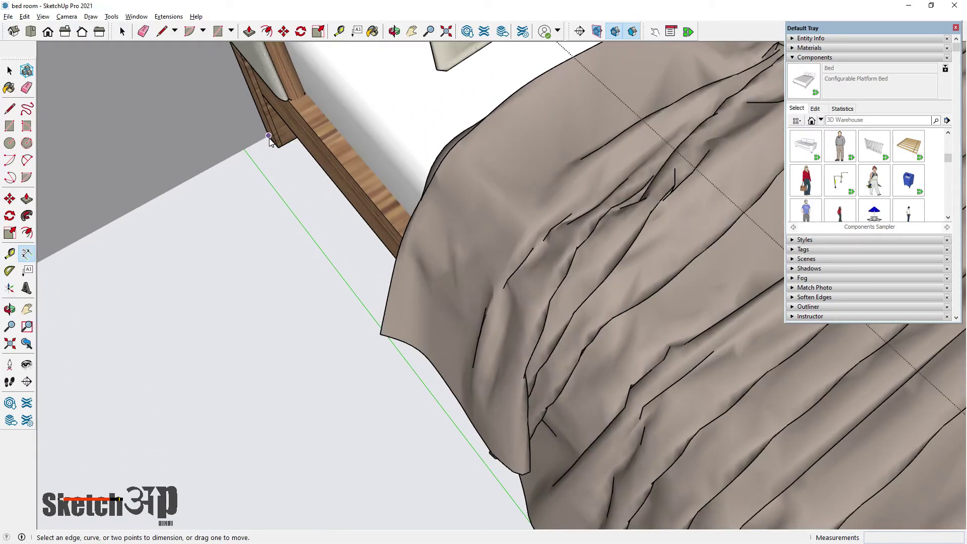
left_click(268, 136)
scroll(180, 104, "down", 3)
scroll(218, 135, "down", 3)
scroll(393, 347, "up", 2)
scroll(412, 353, "up", 3)
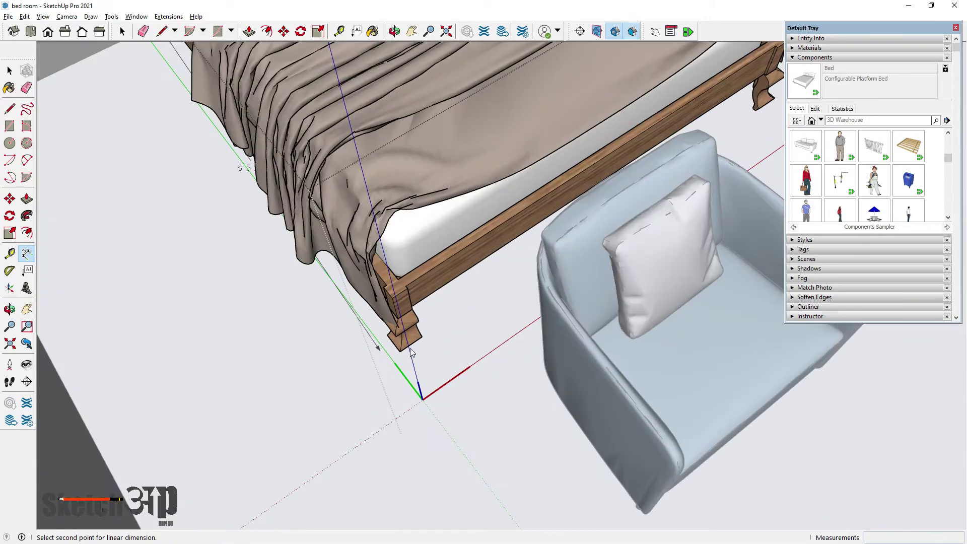
scroll(410, 353, "up", 2)
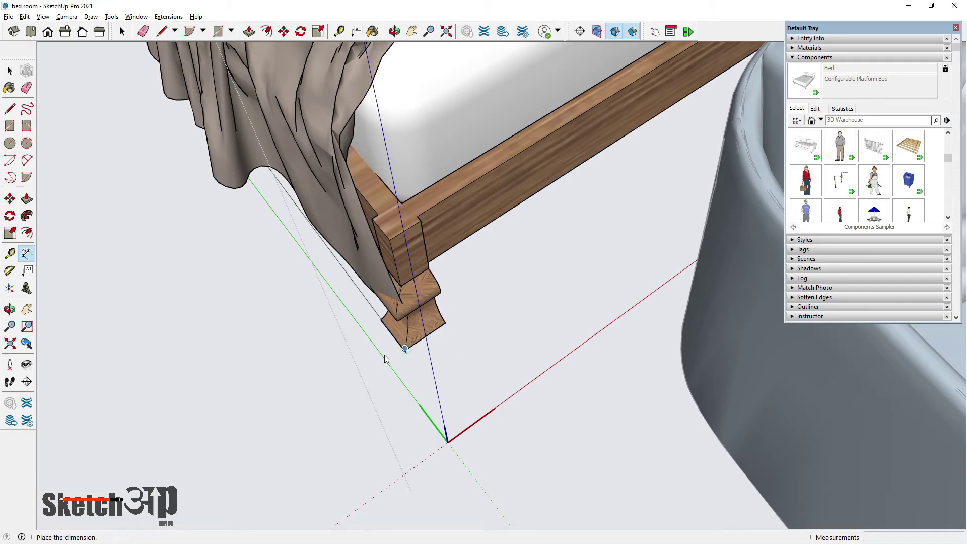
scroll(367, 368, "down", 2)
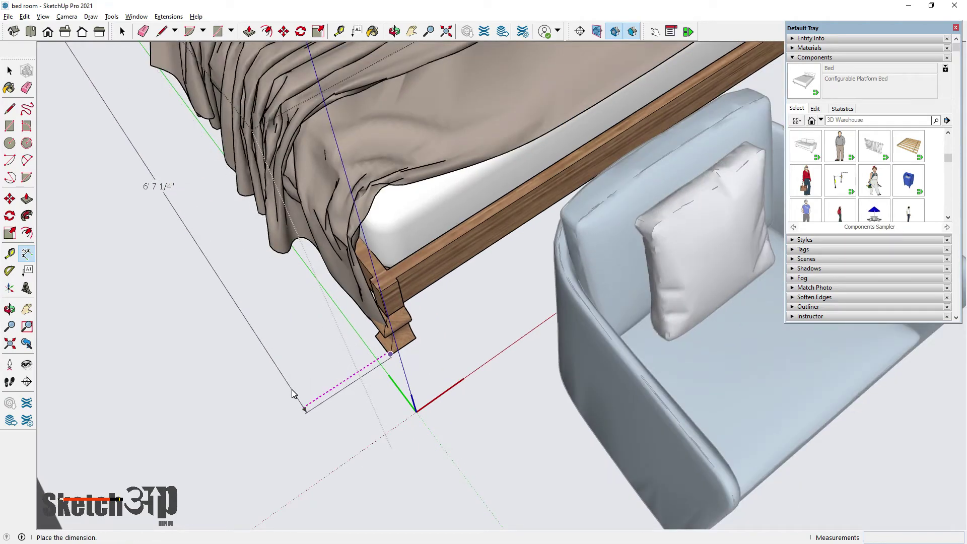
key("Escape")
scroll(515, 369, "down", 1)
scroll(494, 422, "down", 3)
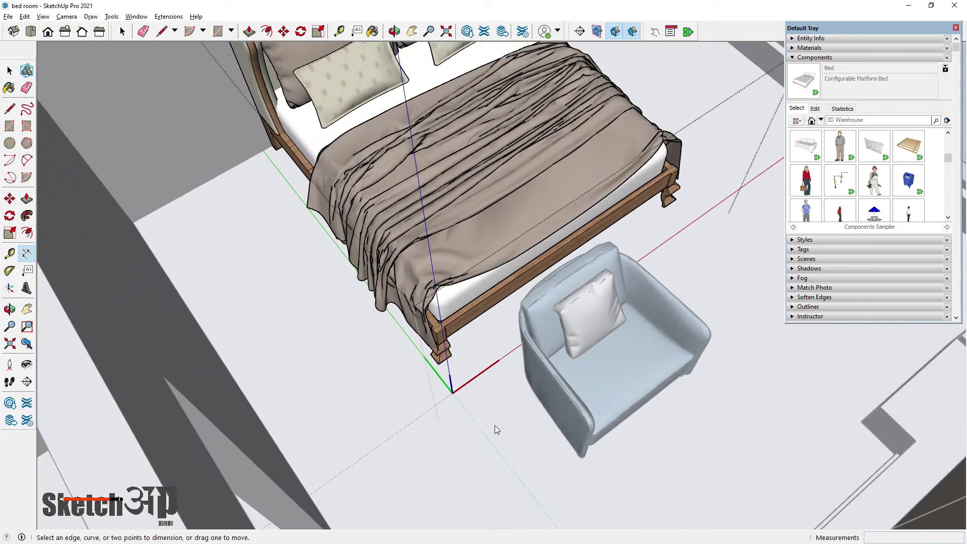
scroll(503, 430, "down", 2)
scroll(503, 430, "down", 2)
left_click(11, 70)
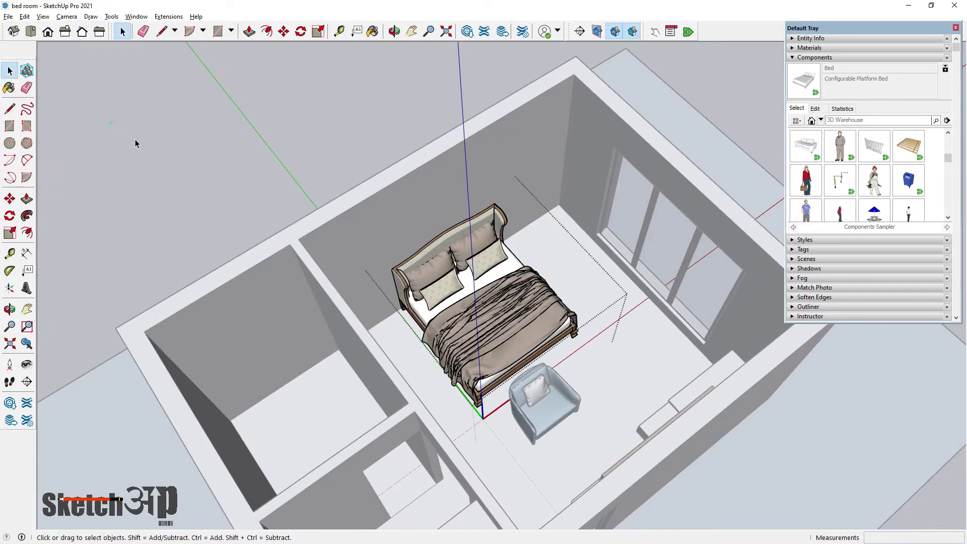
Step: Enter the armchair's group, select the inner component, and explode the outer group
middle_click_drag(120, 128, 453, 266)
scroll(453, 266, "down", 2)
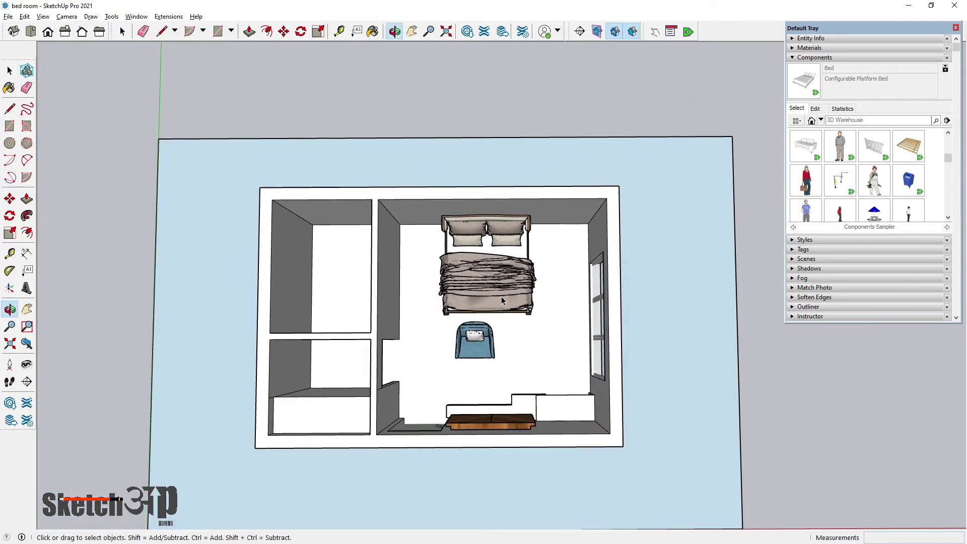
scroll(492, 393, "up", 3)
scroll(472, 388, "up", 2)
left_click(472, 389)
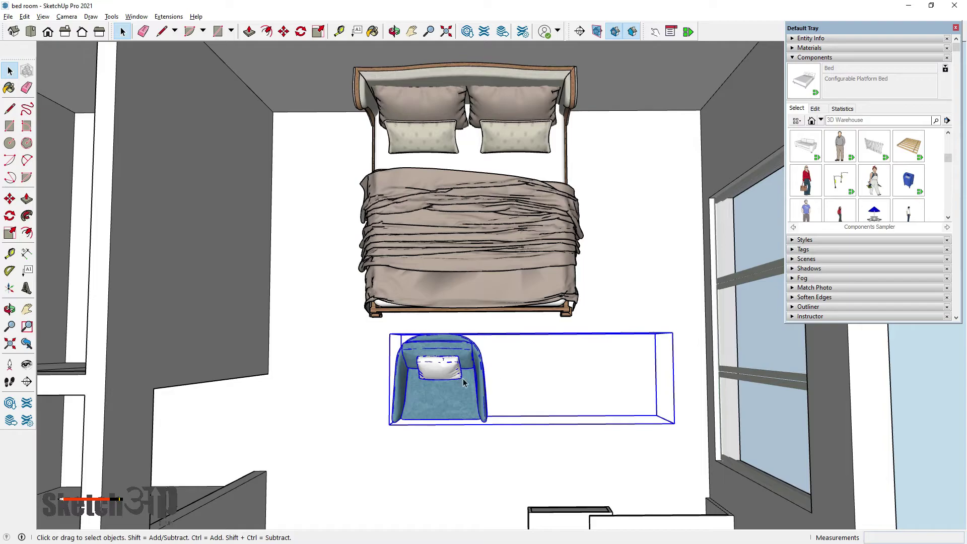
double_click(463, 379)
left_click(463, 378)
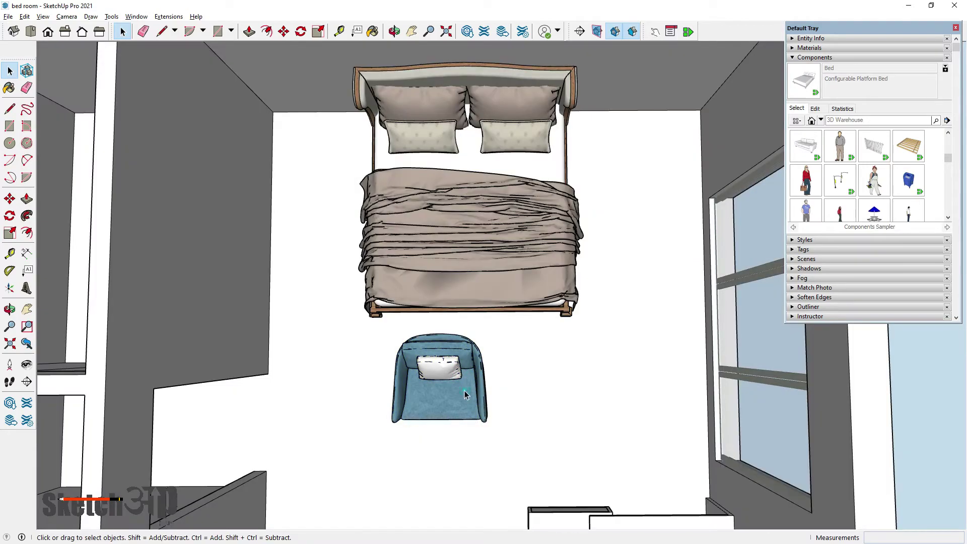
right_click(462, 385)
left_click(492, 185)
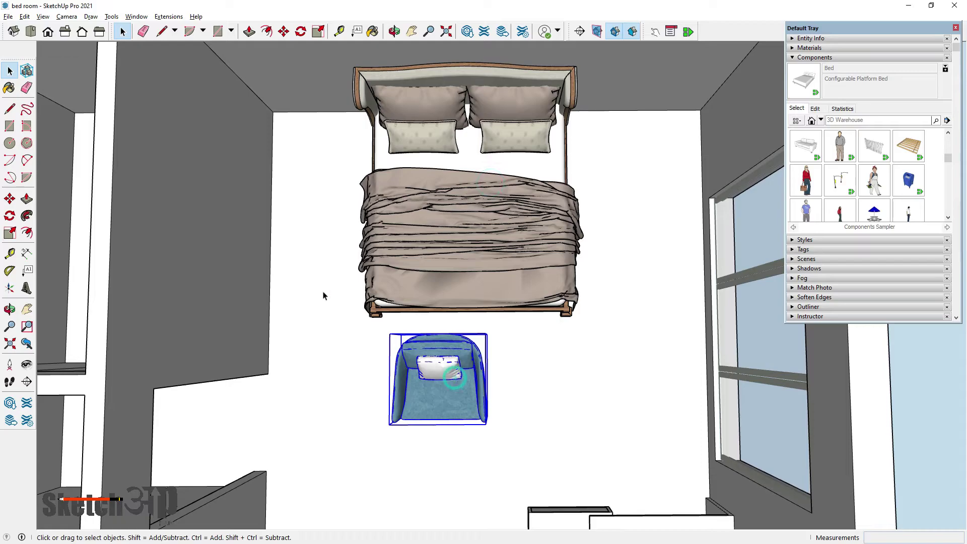
Step: Rotate the armchair 45°
left_click(10, 216)
left_click(551, 373)
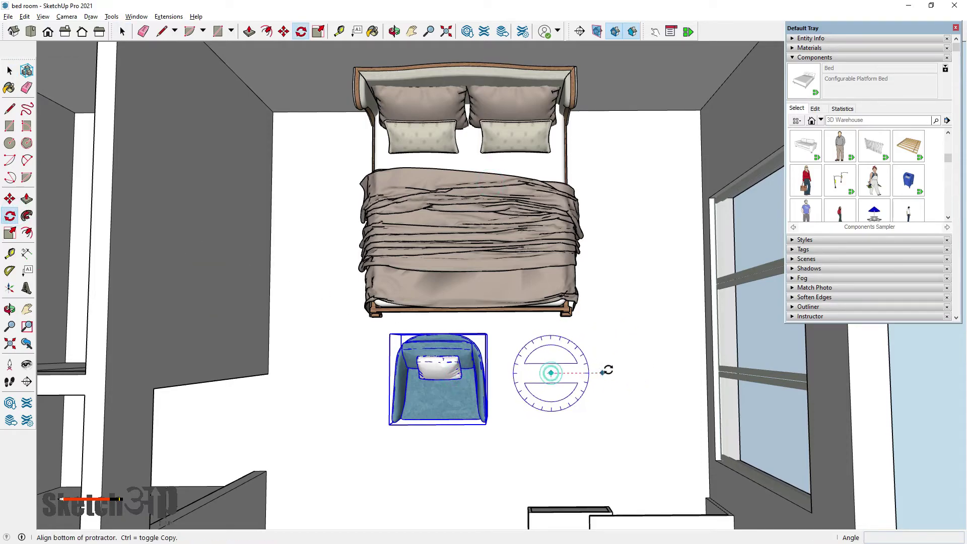
left_click(612, 373)
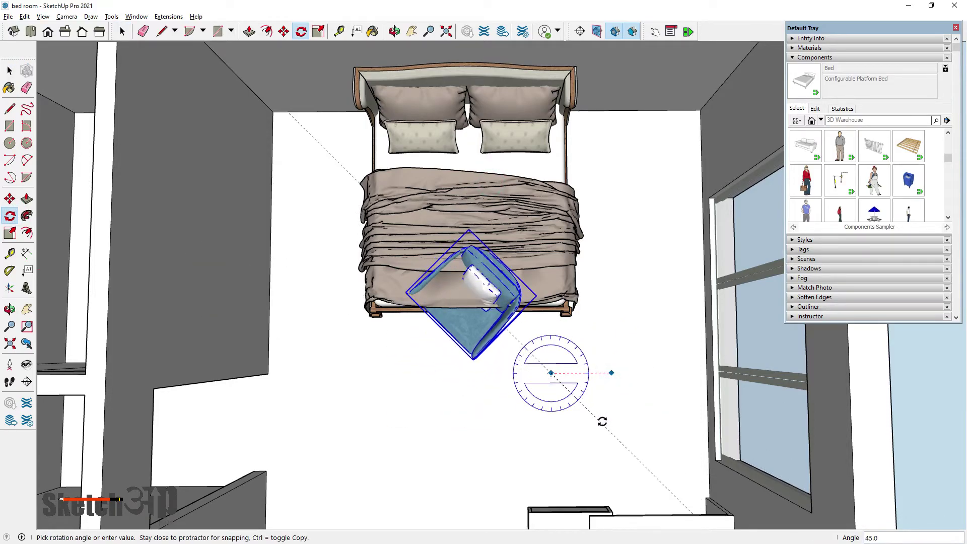
left_click(602, 423)
Step: Move the rotated armchair beside the bed near the window
left_click(10, 199)
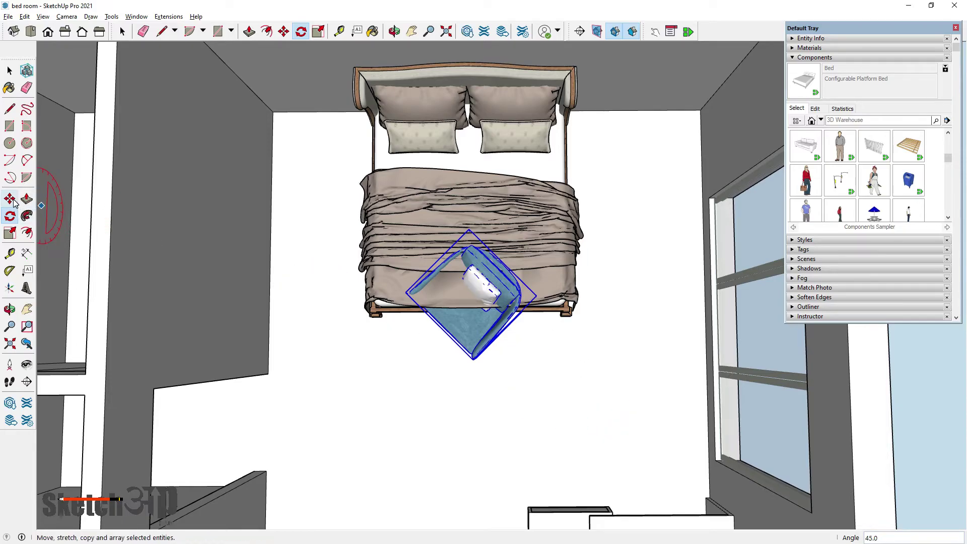
left_click(430, 410)
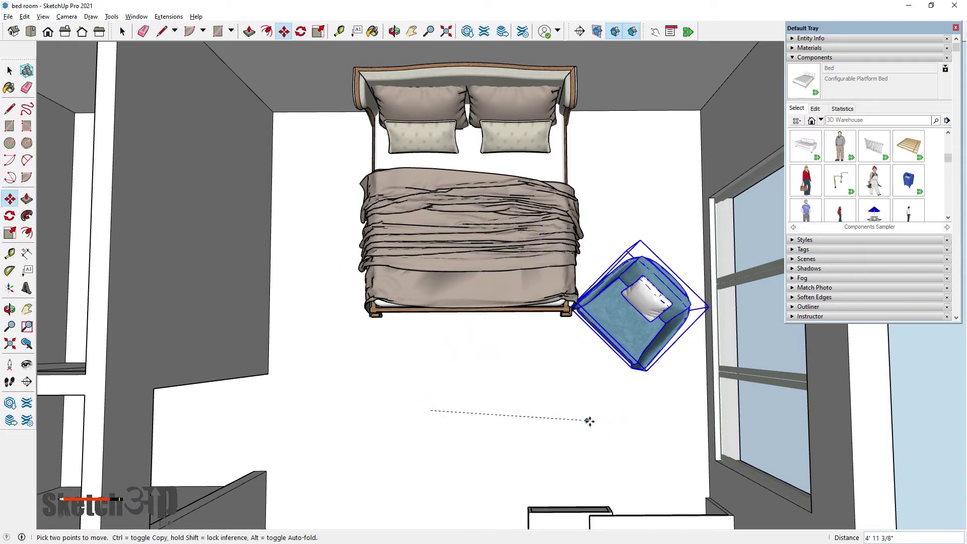
left_click(598, 378)
left_click(599, 373)
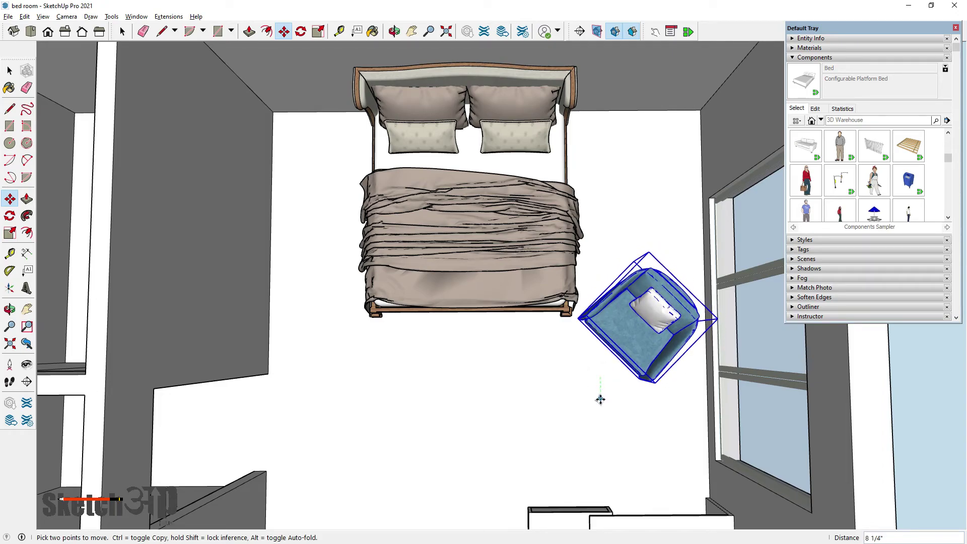
left_click(601, 410)
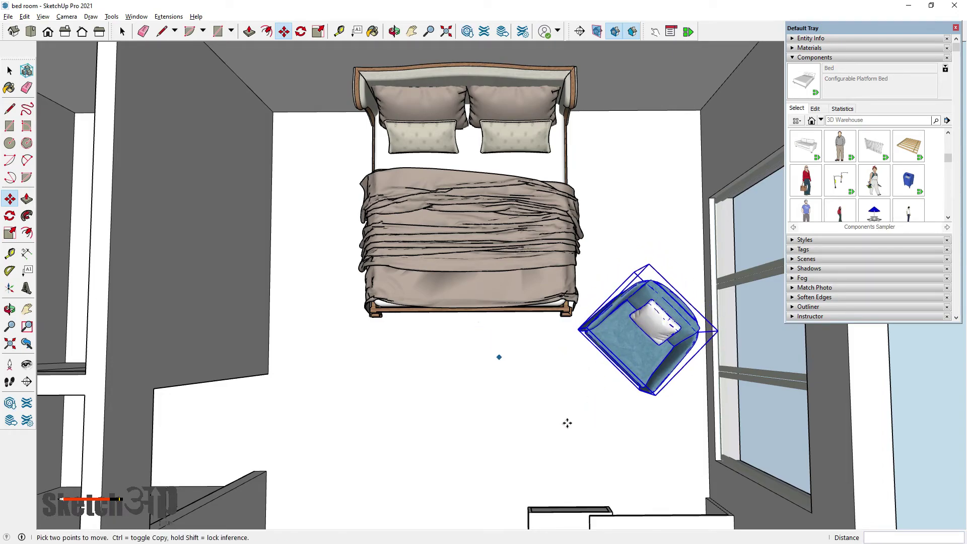
Step: Orbit to an overview checking the armchair's angled placement beside the bed
scroll(559, 414, "down", 2)
mouse_move(594, 318)
middle_mouse_down()
mouse_move(624, 277)
mouse_move(621, 413)
middle_mouse_up()
scroll(624, 276, "up", 3)
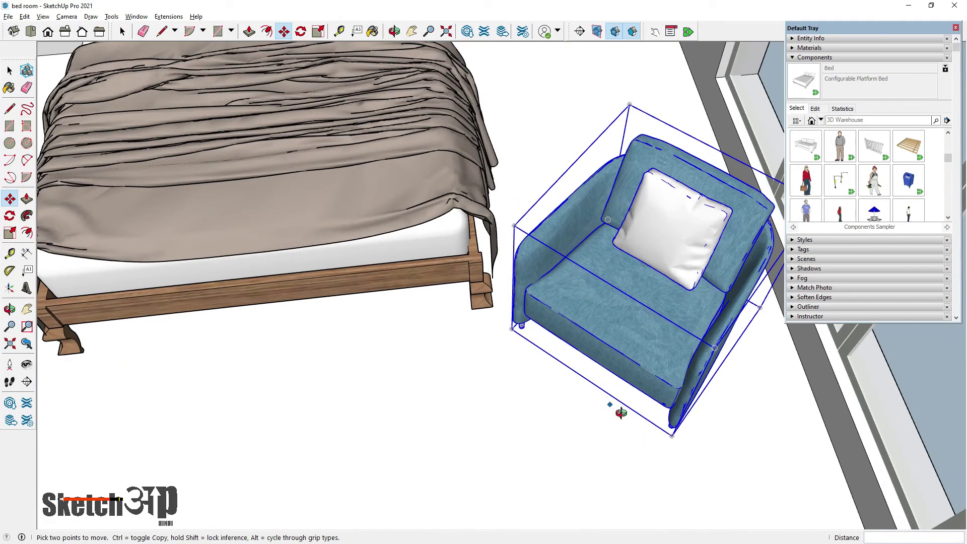
scroll(703, 454, "down", 3)
mouse_move(704, 454)
middle_mouse_down()
mouse_move(500, 416)
mouse_move(520, 360)
mouse_move(445, 395)
mouse_move(499, 356)
middle_mouse_up()
scroll(521, 359, "down", 3)
scroll(498, 356, "down", 2)
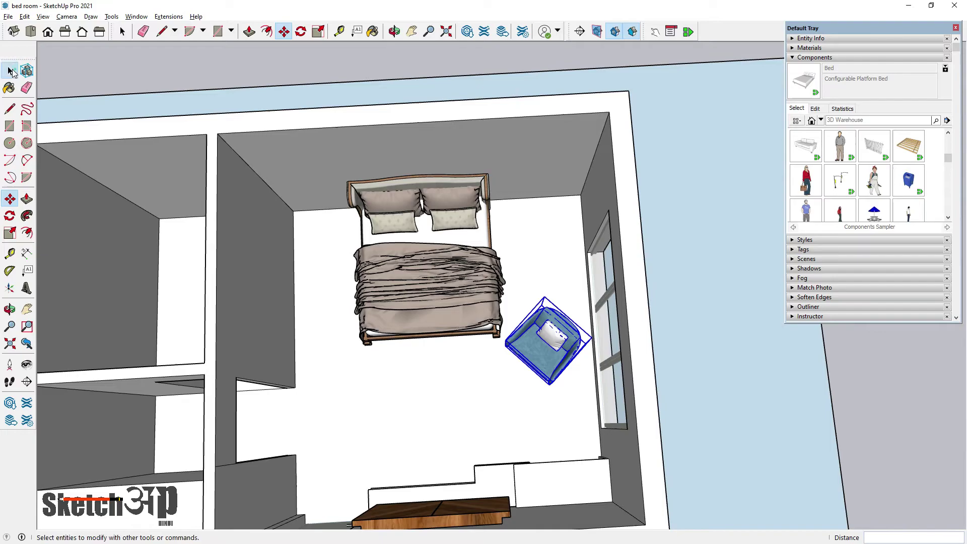
left_click(12, 72)
scroll(596, 218, "down", 3)
middle_click_drag(596, 217, 558, 226)
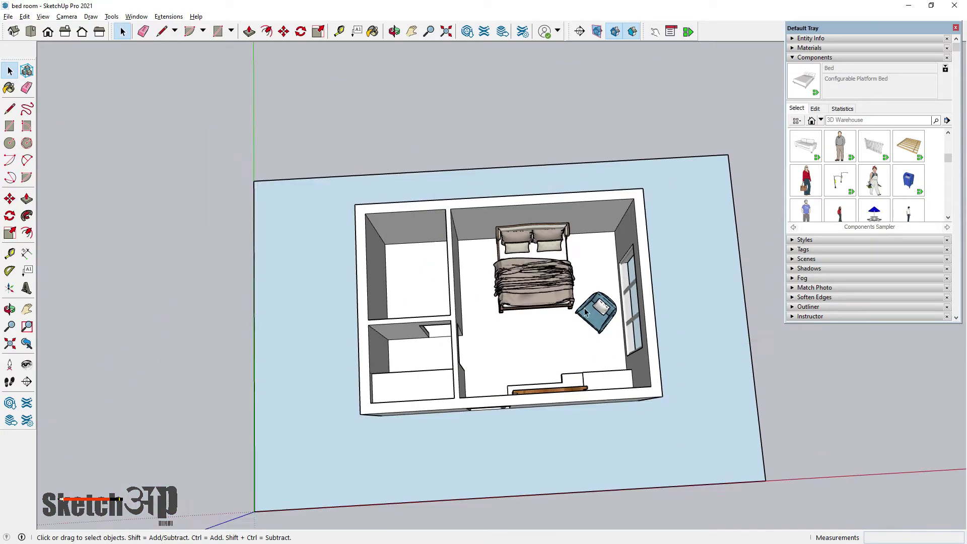
Step: Start copying the wall's corner edge with Move and Ctrl, then cancel
scroll(558, 226, "down", 1)
scroll(558, 225, "up", 1)
left_click(9, 109)
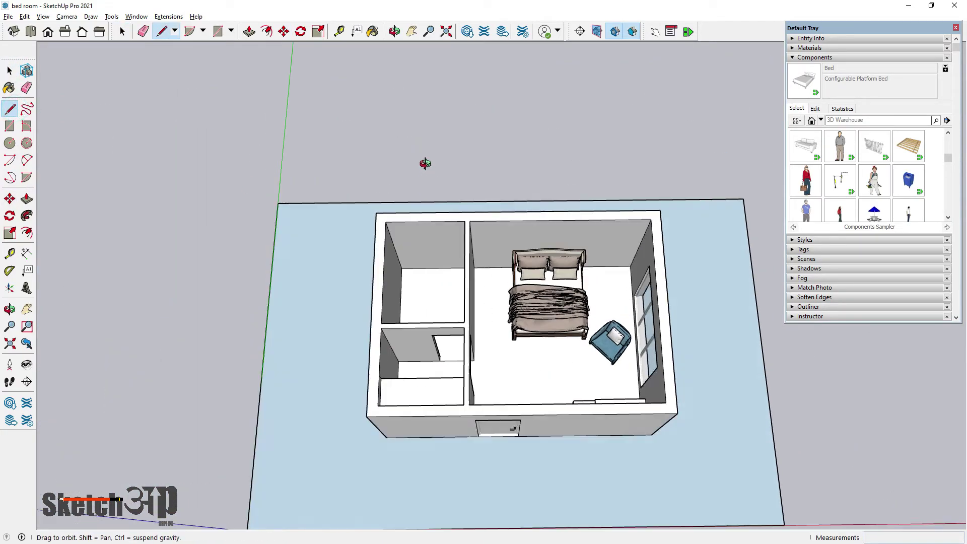
scroll(438, 226, "up", 2)
scroll(446, 251, "up", 3)
scroll(446, 250, "up", 1)
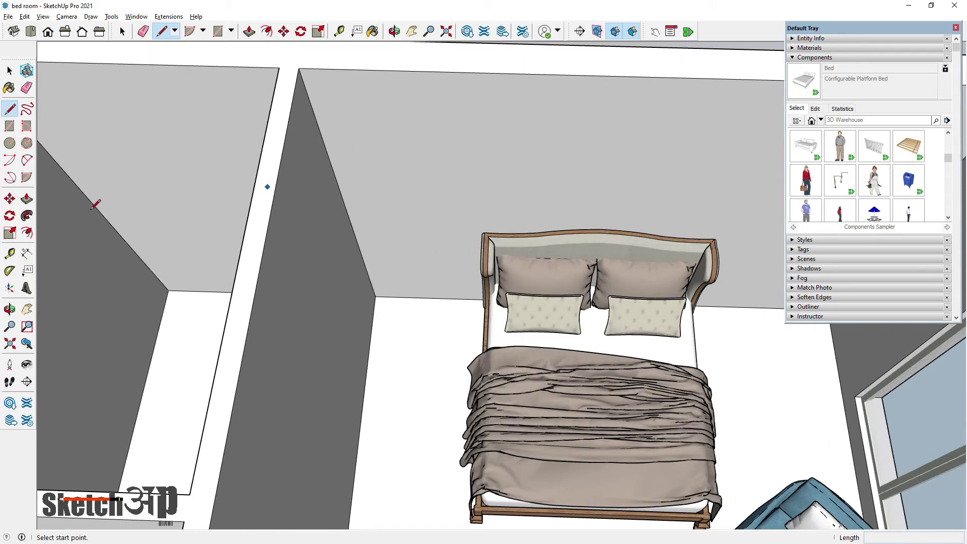
left_click(10, 198)
left_click(343, 199)
key("ctrl")
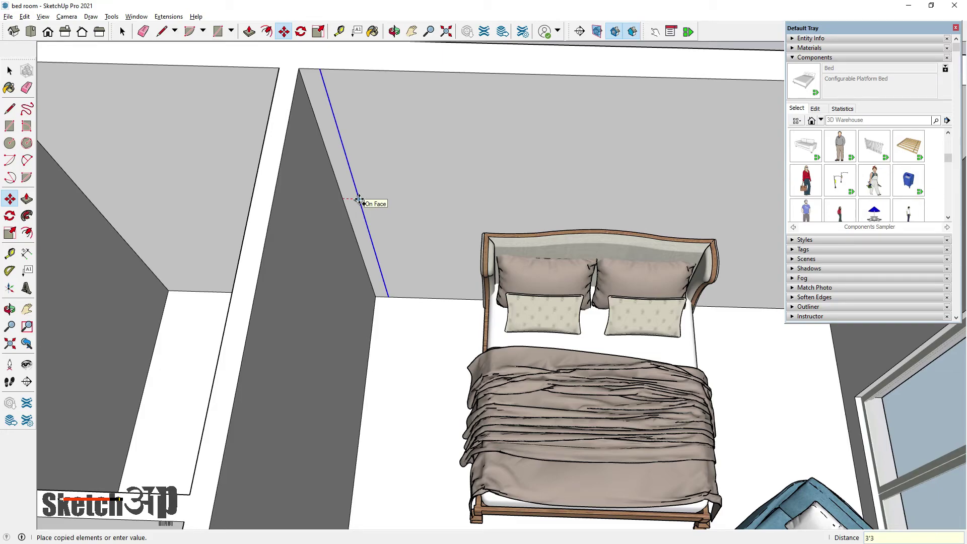
scroll(360, 202, "down", 3)
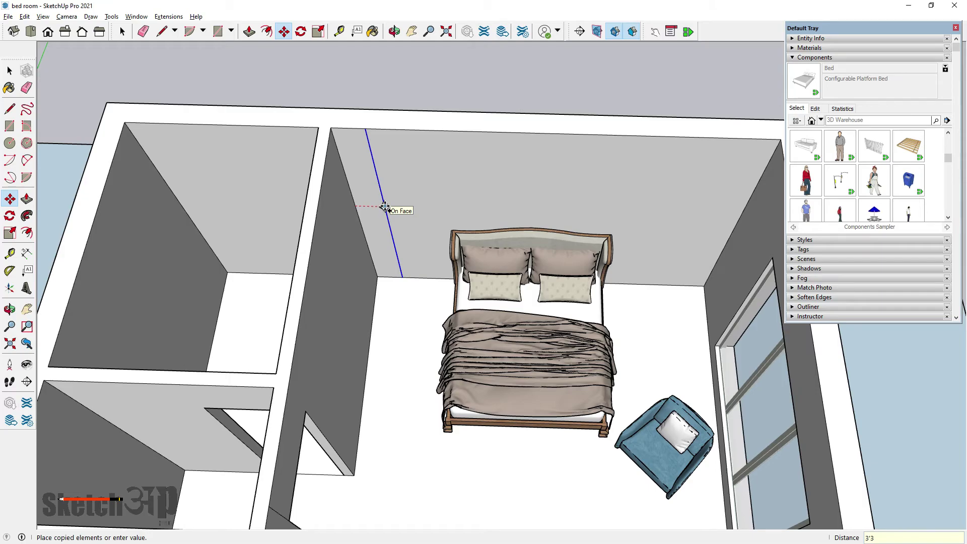
key("Escape")
Step: Copy the corner edge onto the back wall, with the next copy 6' away
left_click(357, 207)
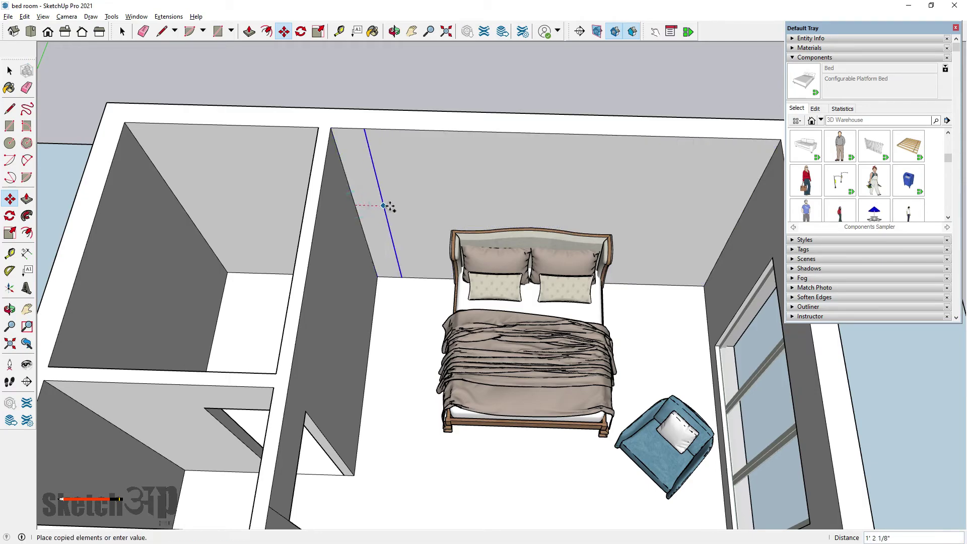
left_click(446, 209)
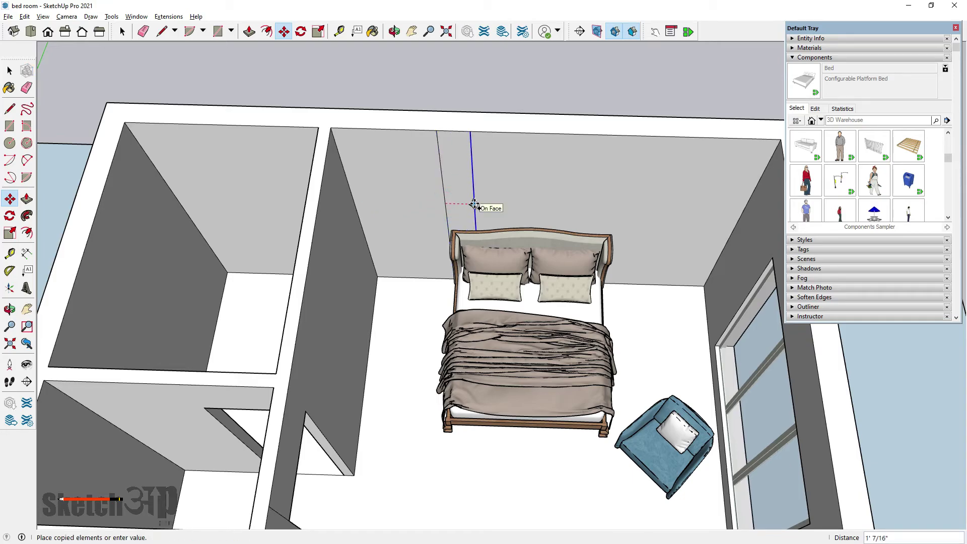
key("Return")
left_click(10, 71)
left_click(510, 288)
middle_click_drag(511, 289, 549, 235)
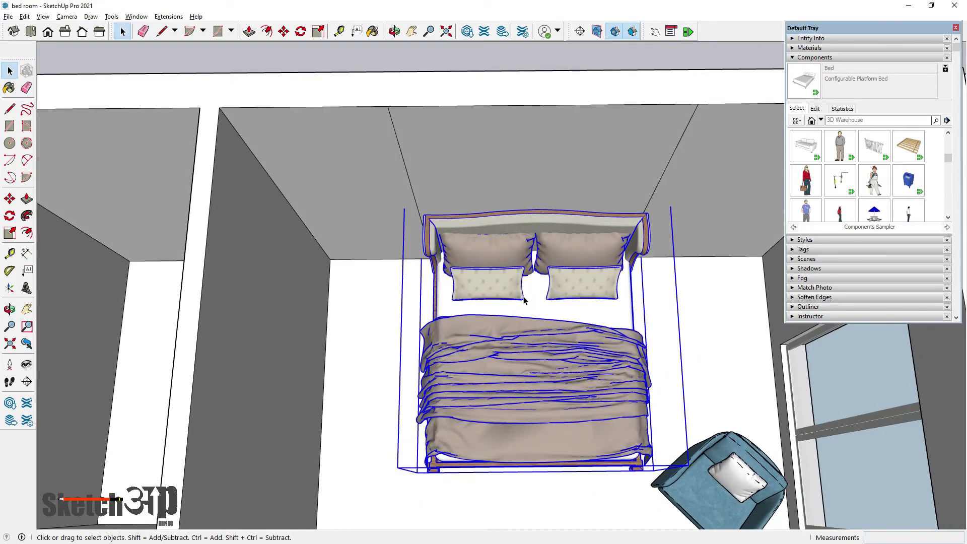
scroll(524, 242, "up", 3)
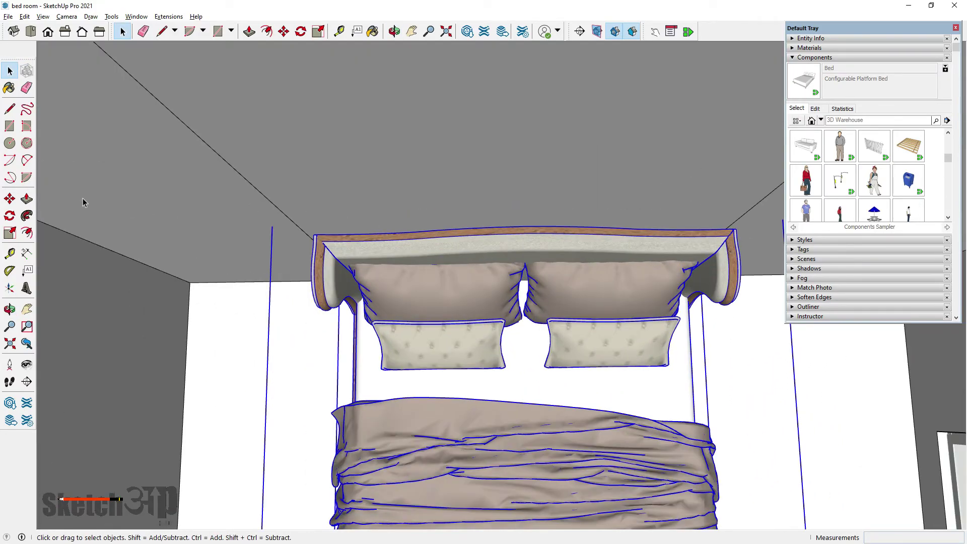
left_click(10, 199)
middle_click_drag(151, 227, 316, 236)
scroll(316, 236, "up", 2)
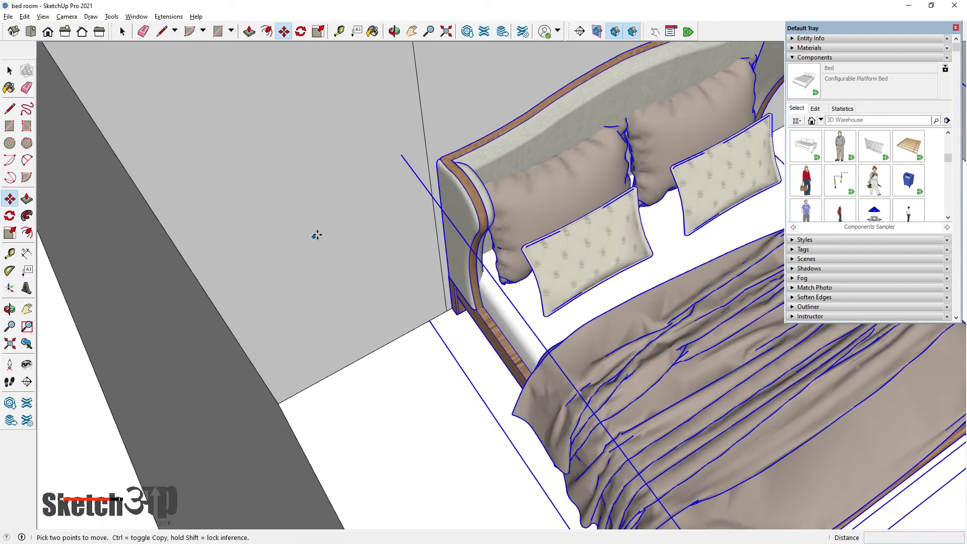
scroll(454, 129, "up", 2)
scroll(492, 194, "up", 2)
scroll(486, 471, "up", 2)
scroll(496, 451, "up", 2)
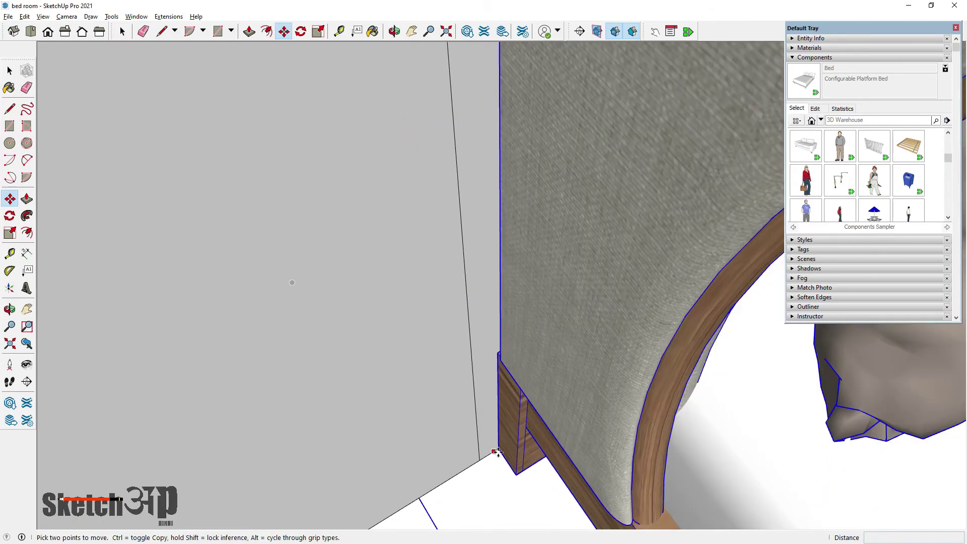
left_click(497, 452)
scroll(448, 375, "down", 3)
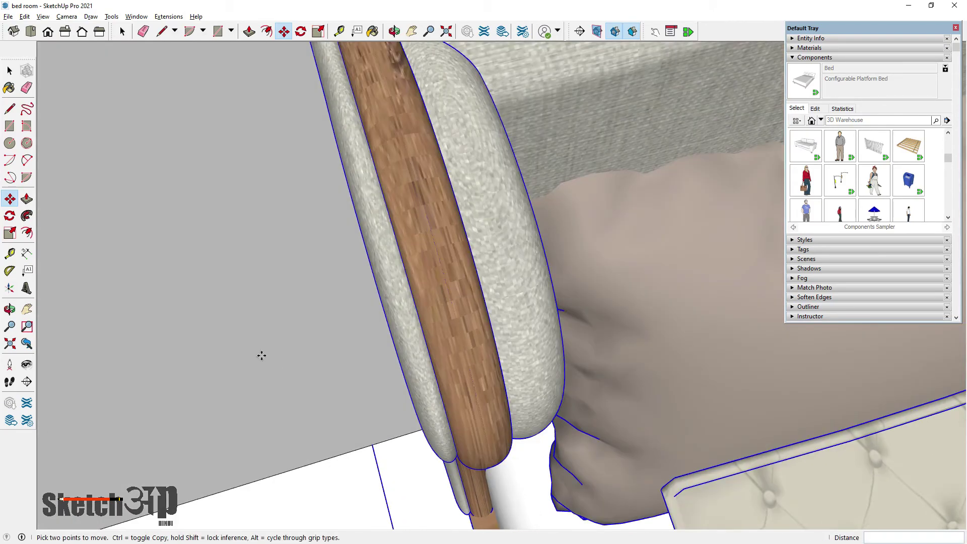
scroll(264, 354, "down", 3)
scroll(303, 282, "down", 2)
scroll(431, 210, "down", 2)
scroll(442, 204, "down", 5)
middle_click_drag(442, 204, 535, 360)
scroll(503, 302, "up", 5)
key("Escape")
key("space")
left_click(617, 354)
scroll(586, 341, "down", 3)
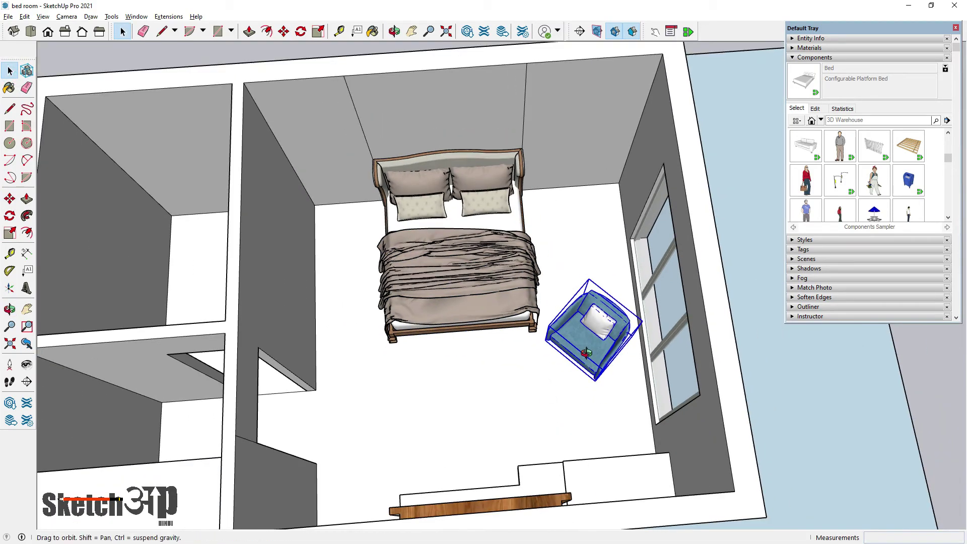
mouse_move(589, 340)
middle_mouse_down()
mouse_move(581, 373)
mouse_move(538, 356)
mouse_move(489, 288)
middle_mouse_up()
key("space")
Step: Move the bed exactly 3 inches sideways
left_click(488, 288)
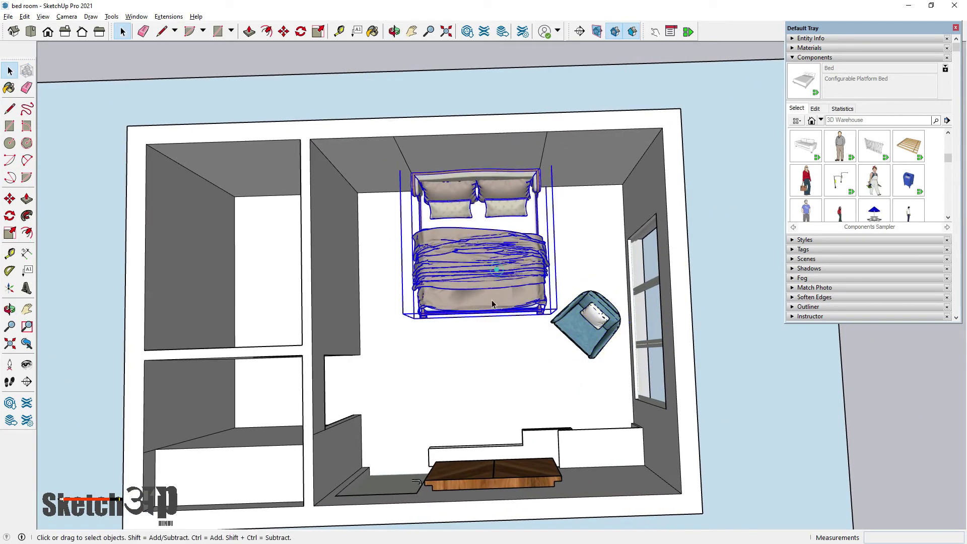
key("m")
left_click(501, 357)
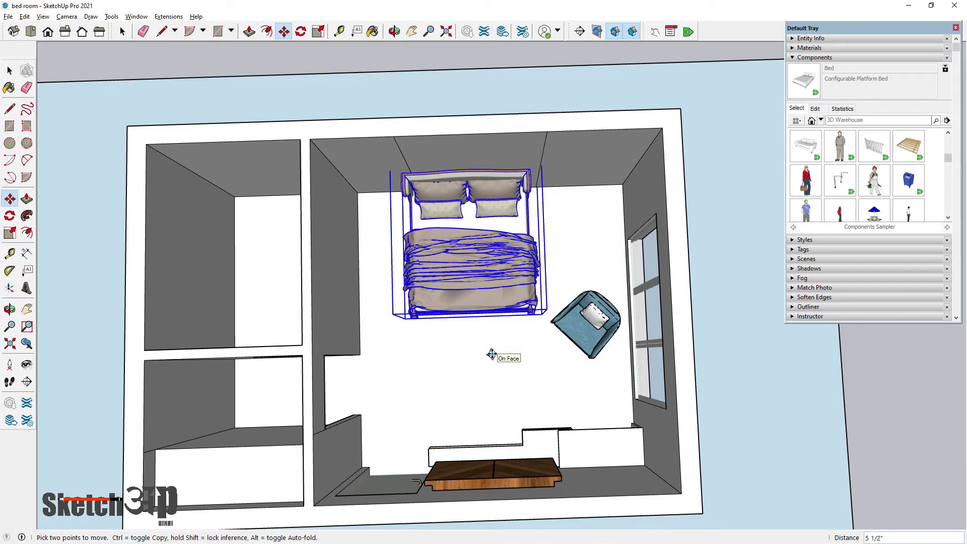
key("Return")
key("space")
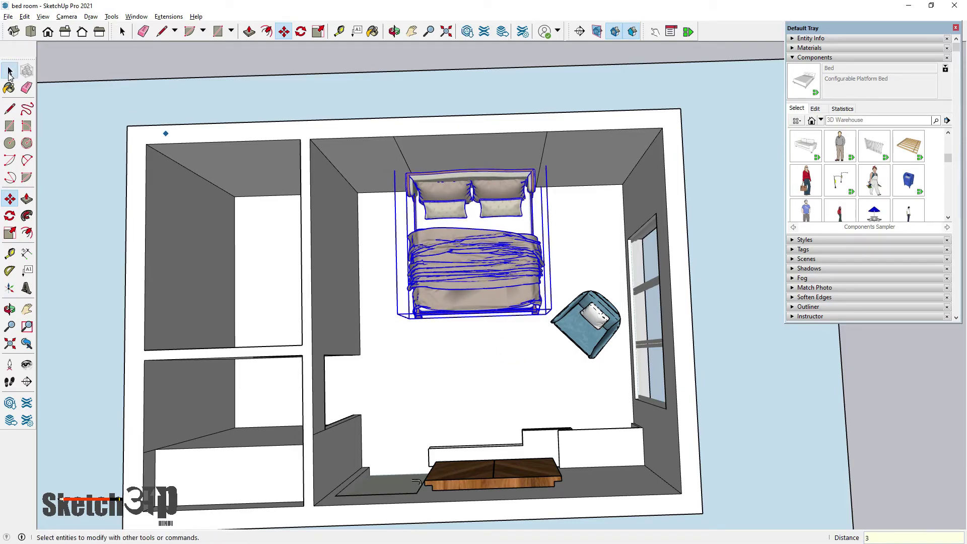
Step: Select the armchair and begin scaling it
left_click(587, 327)
scroll(587, 328, "up", 3)
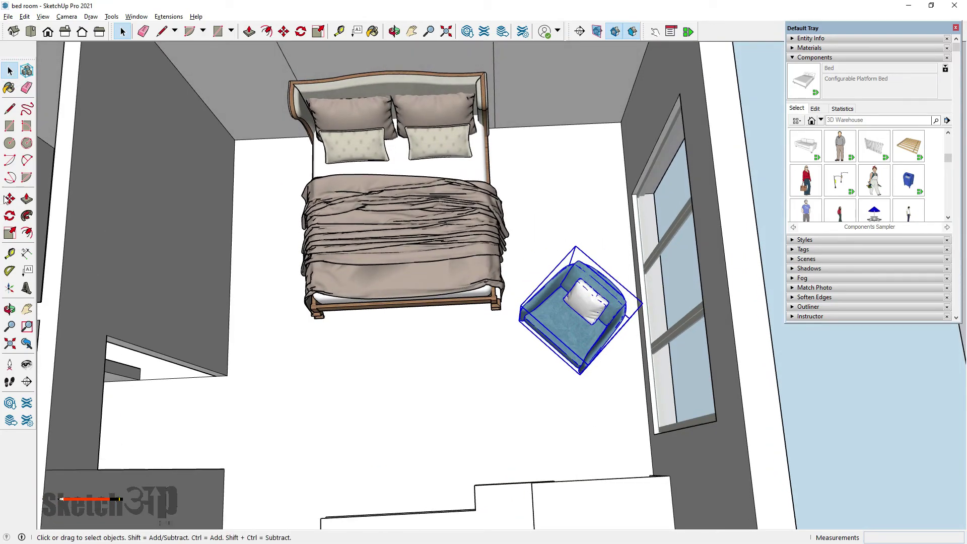
left_click(9, 233)
Step: Scale the armchair to 2'3" on the red axis and 2'6" on the green axis
scroll(620, 357, "up", 2)
scroll(624, 302, "up", 2)
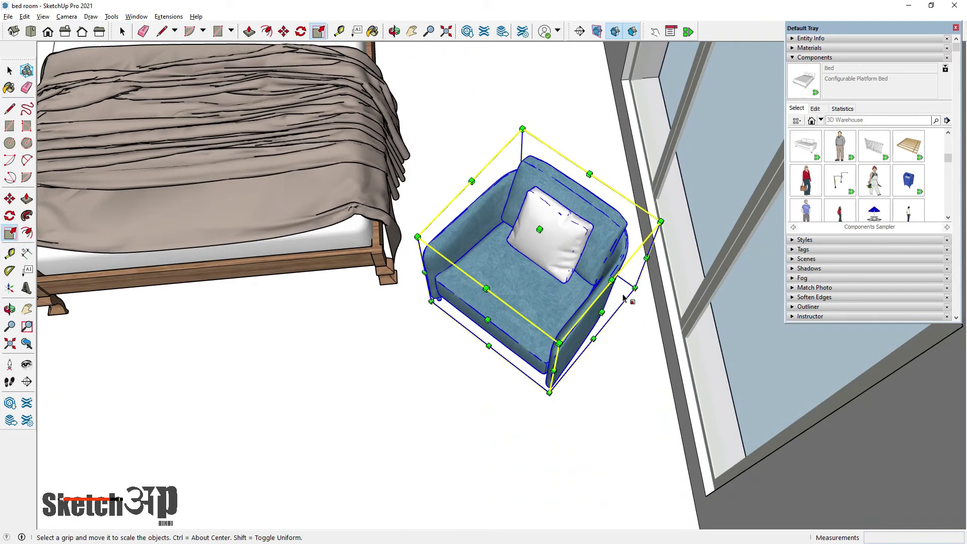
scroll(624, 298, "up", 2)
left_click_drag(594, 317, 578, 306)
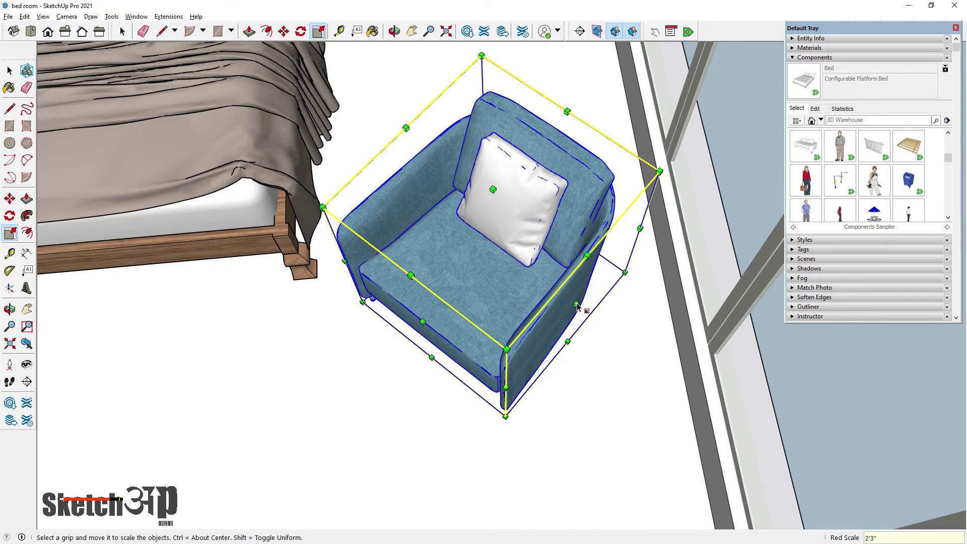
key("Return")
mouse_move(515, 306)
middle_mouse_down()
mouse_move(712, 308)
mouse_move(580, 370)
middle_mouse_up()
left_click_drag(543, 359, 535, 356)
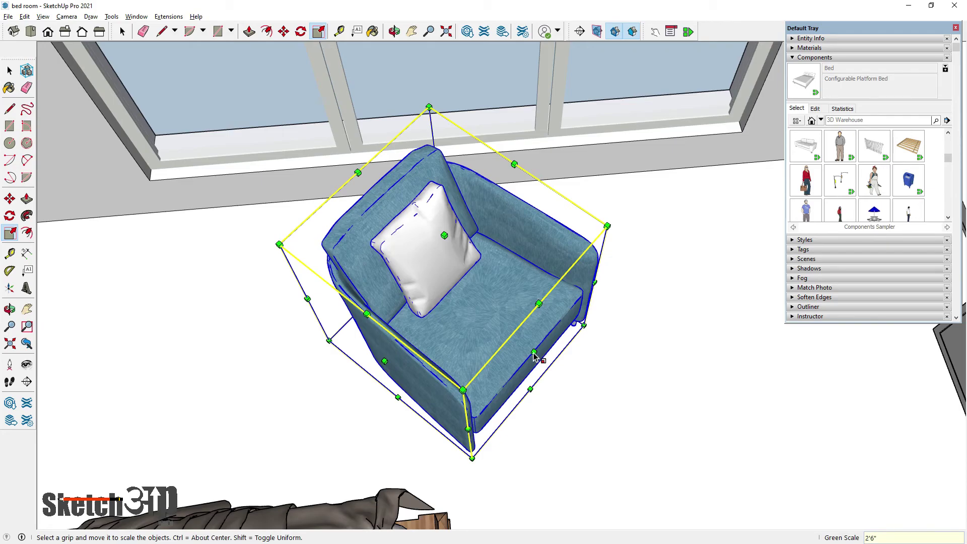
key("Return")
mouse_move(533, 352)
middle_mouse_down()
mouse_move(452, 367)
mouse_move(133, 168)
middle_mouse_up()
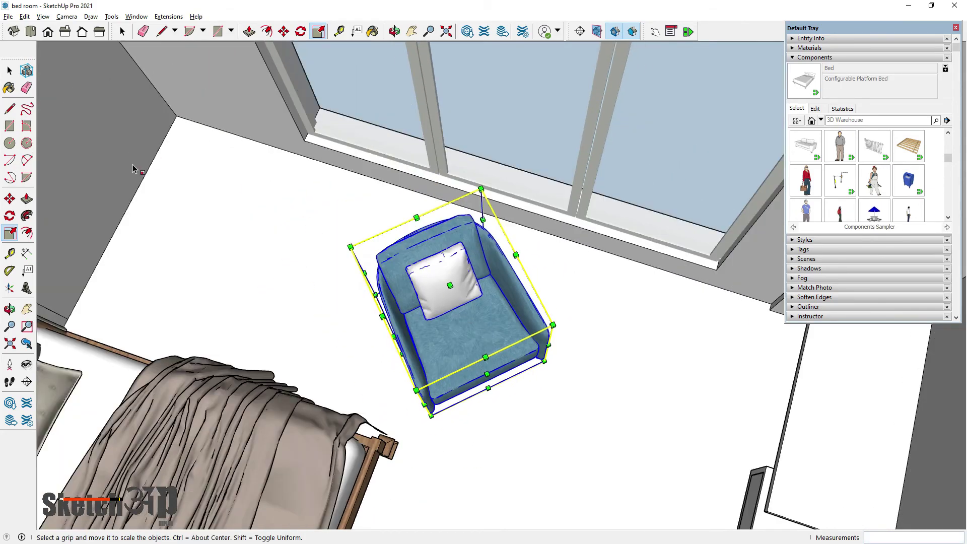
Step: Move the armchair beside the window
left_click(9, 199)
middle_click_drag(567, 358, 584, 327)
scroll(585, 328, "up", 3)
left_click(511, 347)
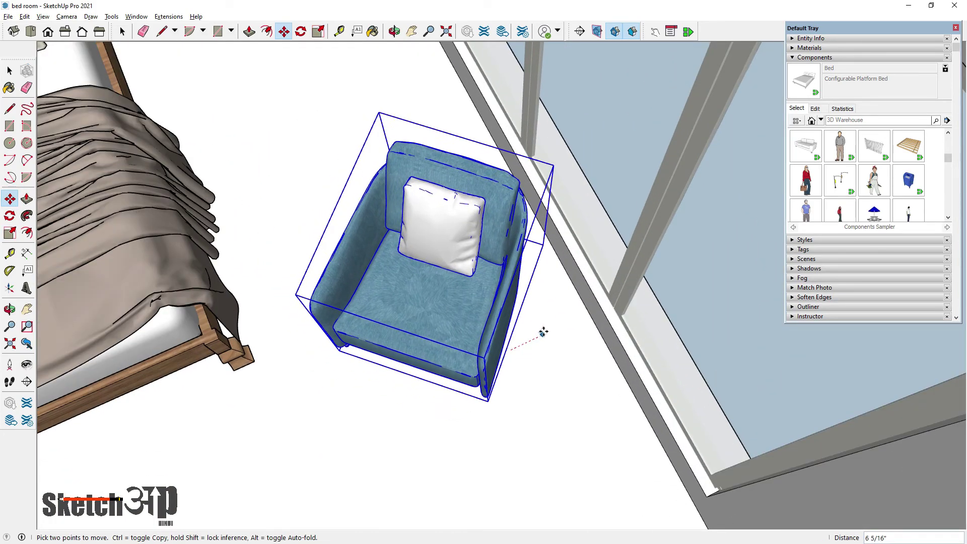
mouse_move(557, 327)
middle_mouse_down()
mouse_move(685, 367)
mouse_move(682, 403)
mouse_move(497, 401)
mouse_move(581, 373)
mouse_move(454, 302)
middle_mouse_up()
left_click(670, 402)
scroll(581, 372, "down", 5)
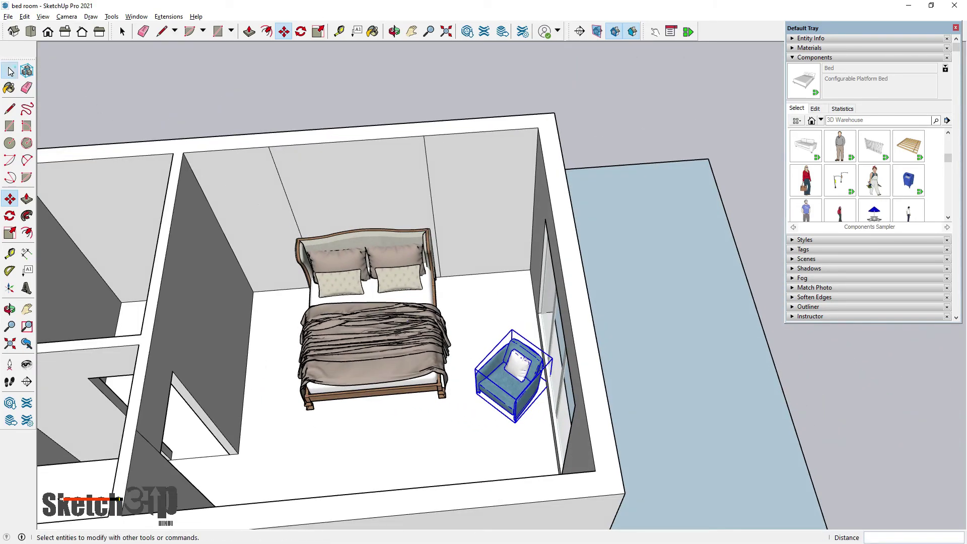
Step: Erase the stray vertical edge on the back wall with the Eraser, then deselect everything
left_click(9, 70)
left_click(297, 108)
key("e")
left_click(282, 187)
scroll(437, 187, "down", 3)
scroll(438, 187, "down", 3)
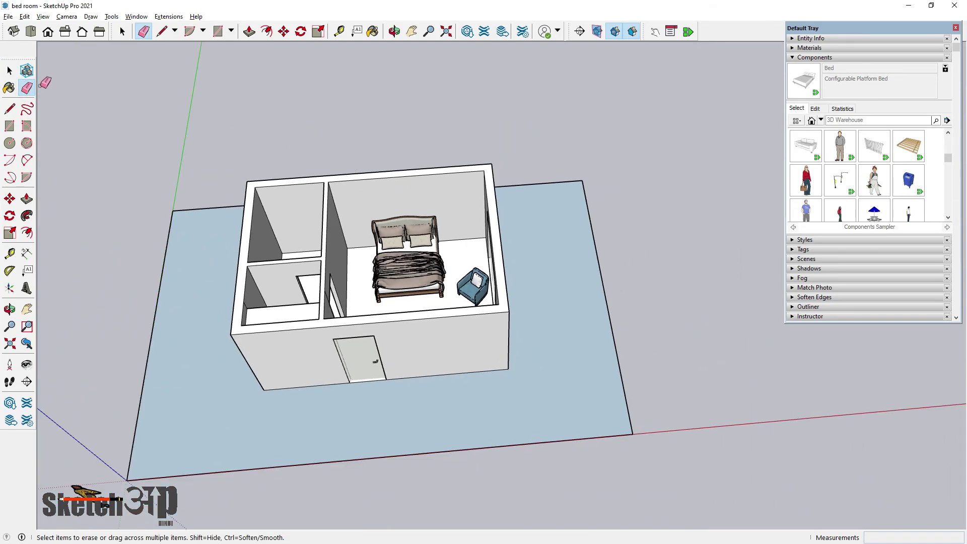
left_click(9, 71)
left_click(248, 82)
Step: Orbit and zoom around the bed for a closer look
scroll(339, 196, "up", 5)
scroll(398, 296, "up", 5)
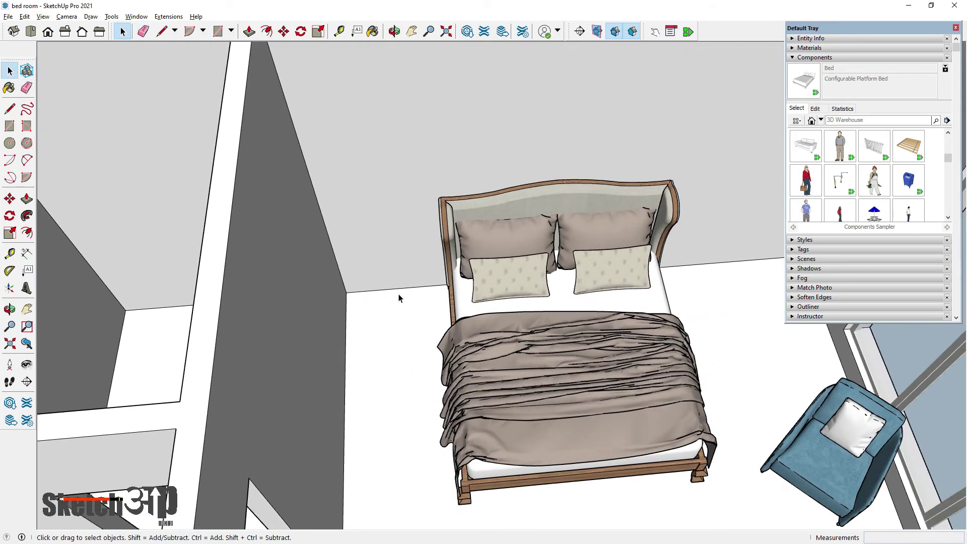
scroll(367, 284, "up", 3)
middle_click_drag(367, 283, 461, 289)
scroll(447, 287, "down", 2)
scroll(340, 270, "down", 5)
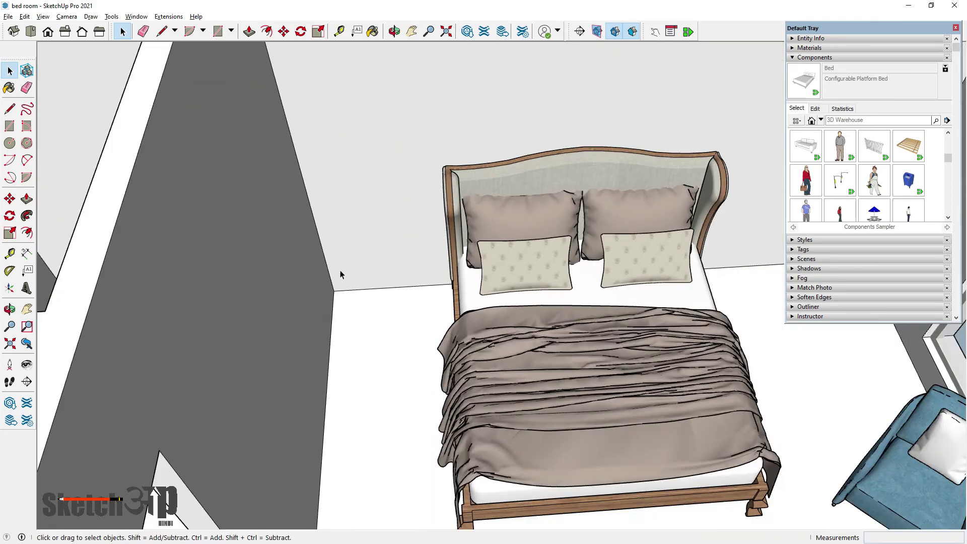
scroll(382, 233, "down", 3)
scroll(448, 269, "down", 3)
scroll(615, 287, "up", 2)
scroll(627, 328, "up", 3)
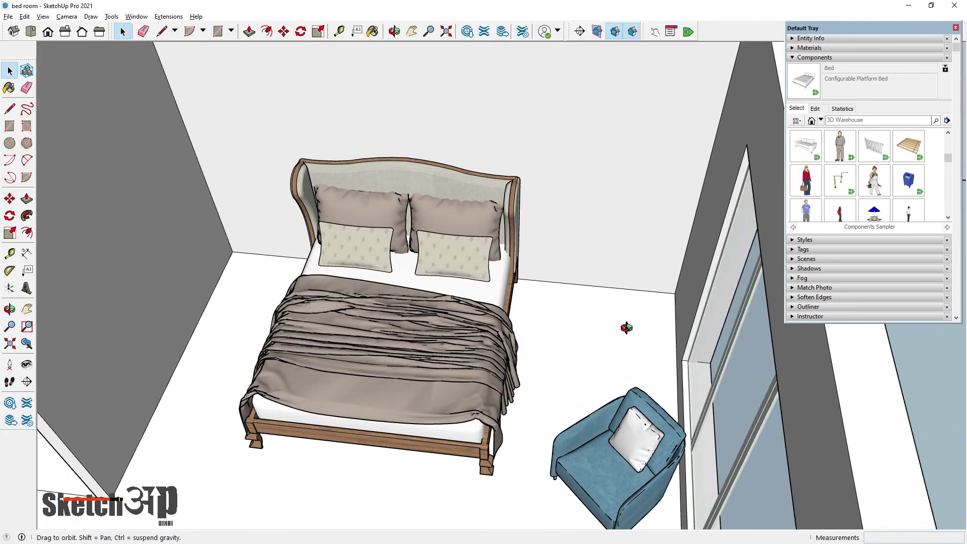
scroll(578, 185, "down", 2)
scroll(634, 207, "down", 5)
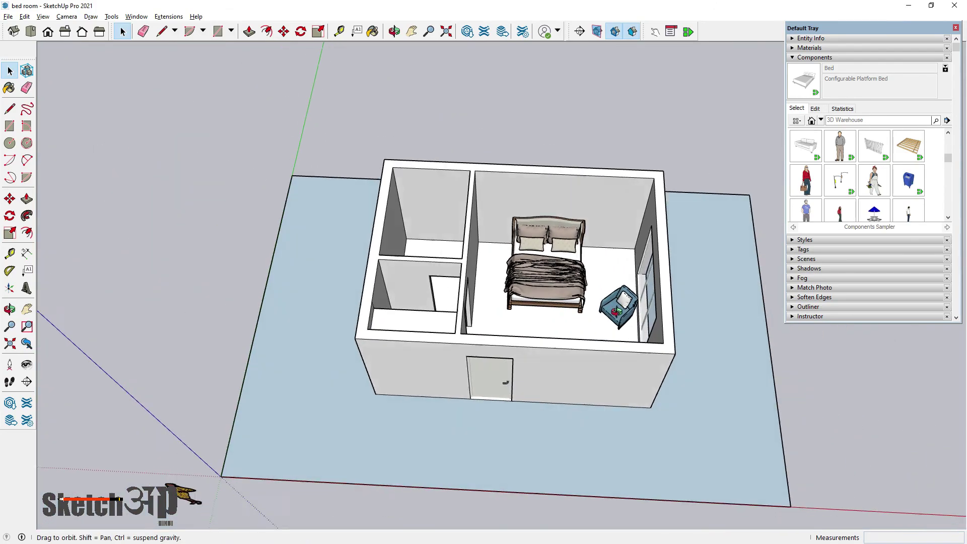
Step: Orbit to a steep overhead view to review the whole bedroom layout
middle_click_drag(587, 100, 582, 298)
scroll(581, 298, "up", 3)
key("space")
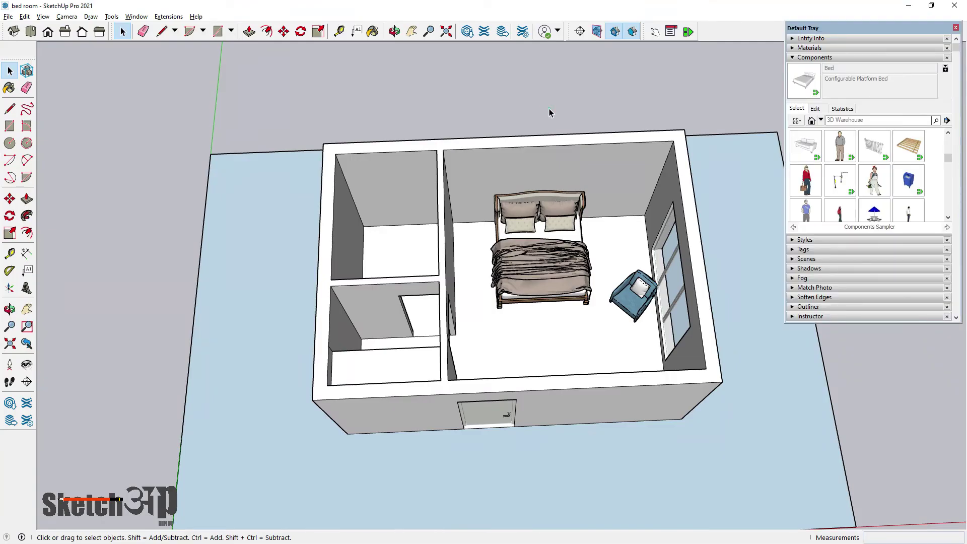
middle_click_drag(590, 211, 572, 75)
scroll(572, 75, "up", 3)
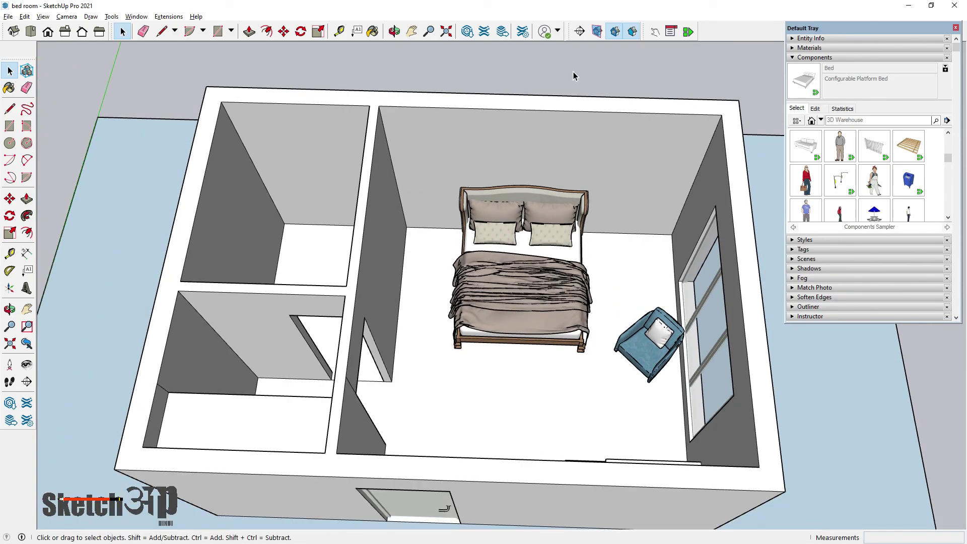
middle_click_drag(573, 75, 573, 129)
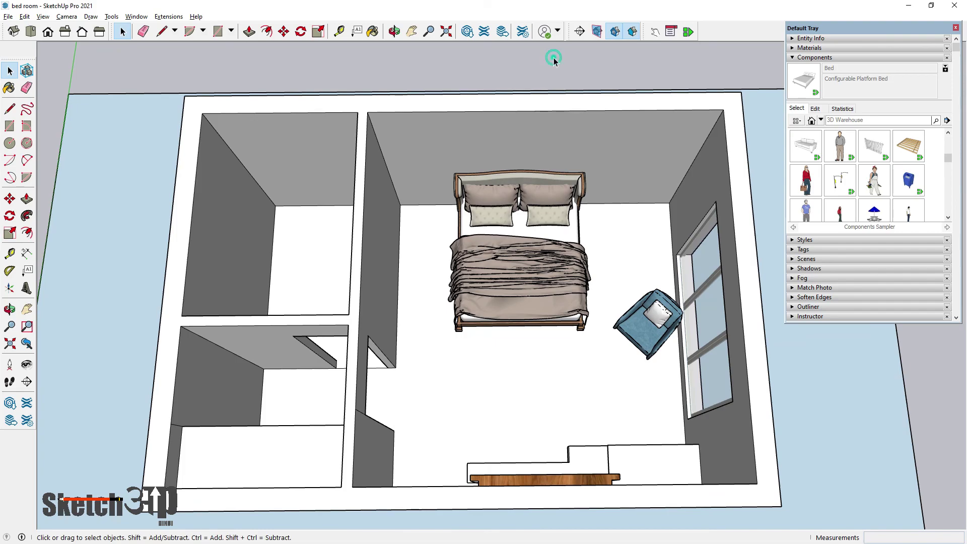